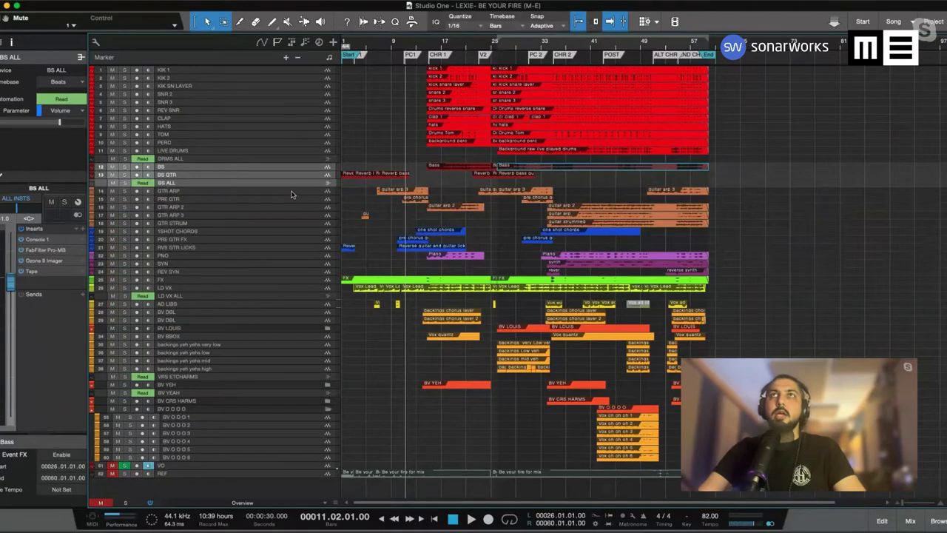
# Select the guitar tracks from GTR ARP through GTR ARP 3 as a range, and the GTR STRUM track by itself
pyautogui.click(292, 194)
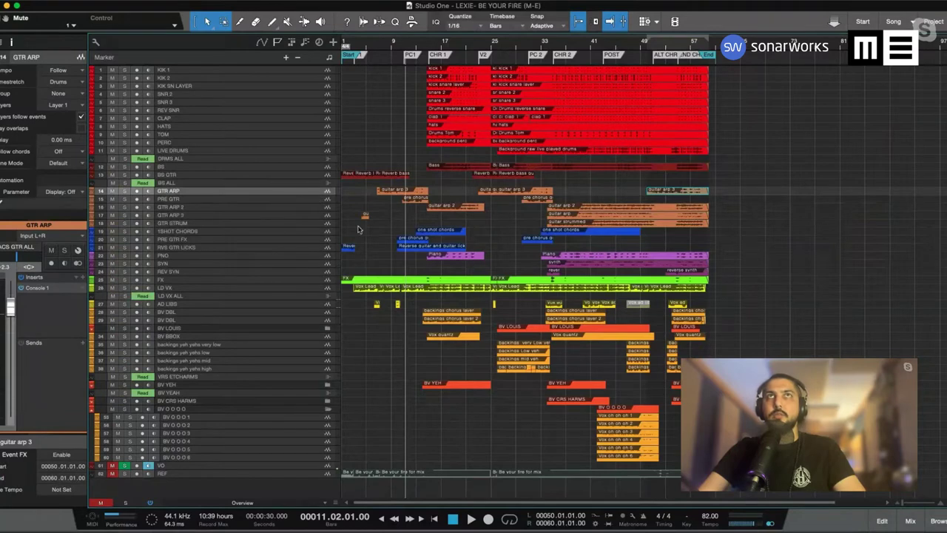
pyautogui.keyDown('shift'); pyautogui.click(236, 216); pyautogui.keyUp('shift')
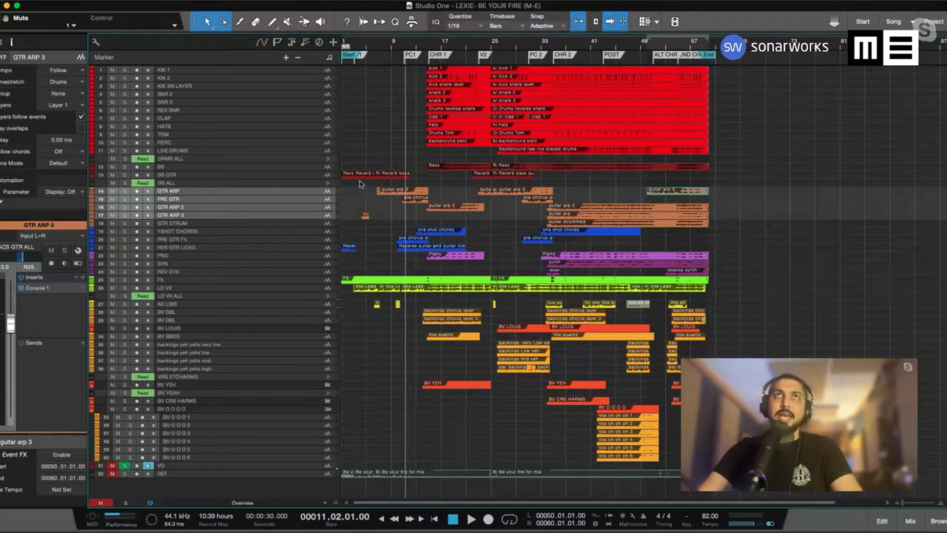
pyautogui.click(304, 222)
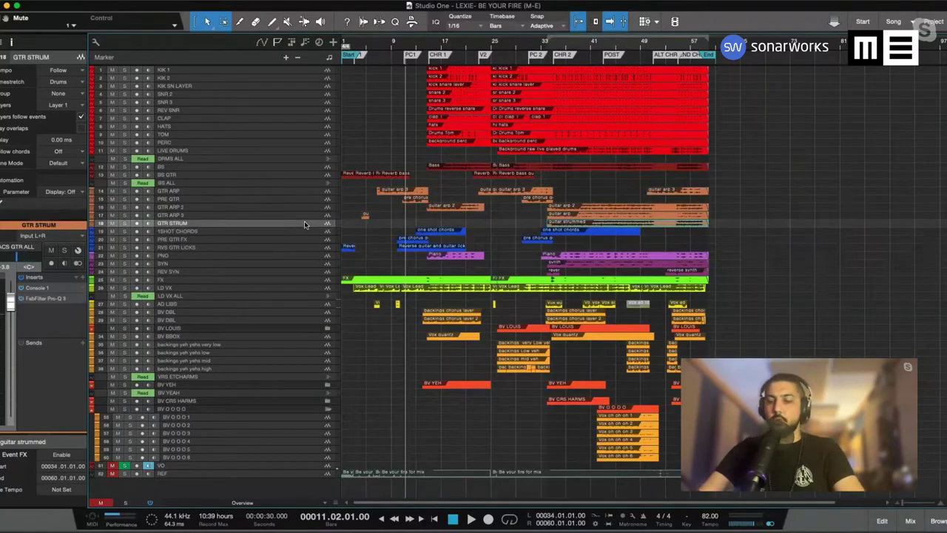
# Move the track selection down one track at a time through the chords, piano and synth tracks to FX
pyautogui.press('Down')
pyautogui.press('Down')
pyautogui.press('Down')
pyautogui.press('Down')
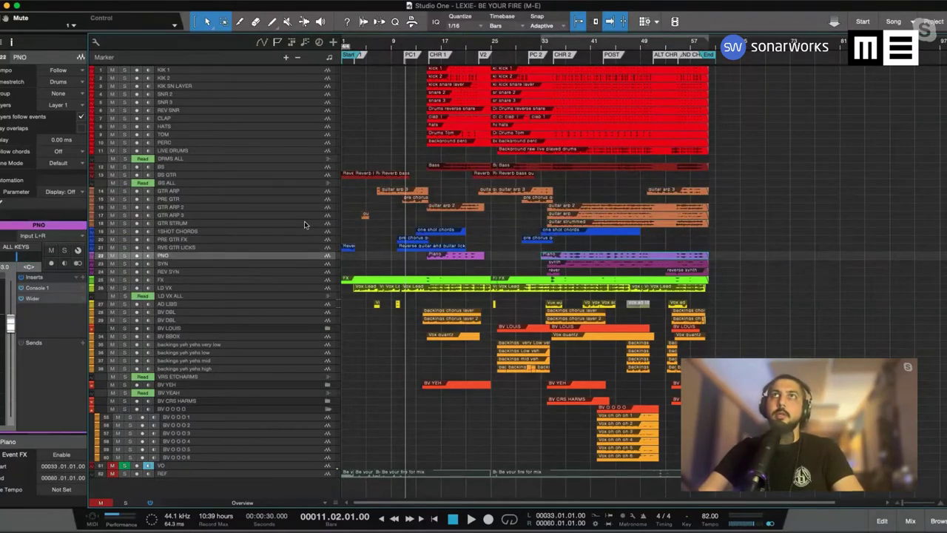
pyautogui.press('Down')
pyautogui.press('Down')
pyautogui.press('Down')
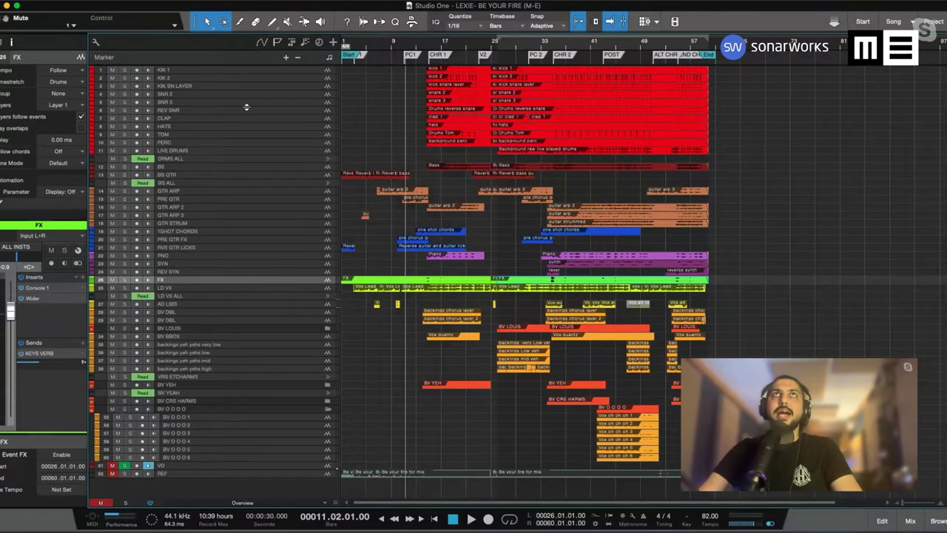
# Select the instrument tracks from KIK 1 to FX as one block, and the vocal tracks from LD VX to BV O O O 6 as another
pyautogui.keyDown('shift'); pyautogui.click(247, 71); pyautogui.keyUp('shift')
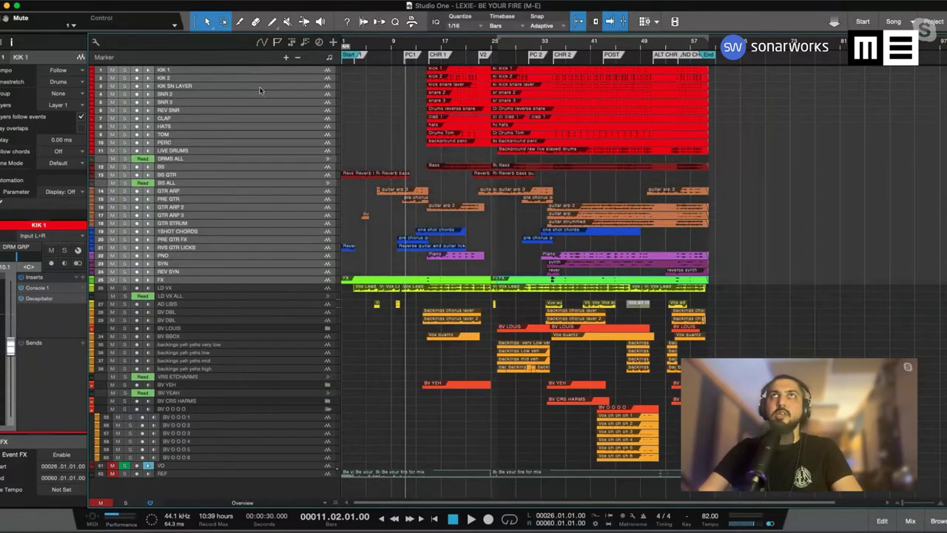
pyautogui.click(265, 288)
pyautogui.keyDown('shift'); pyautogui.click(248, 459); pyautogui.keyUp('shift')
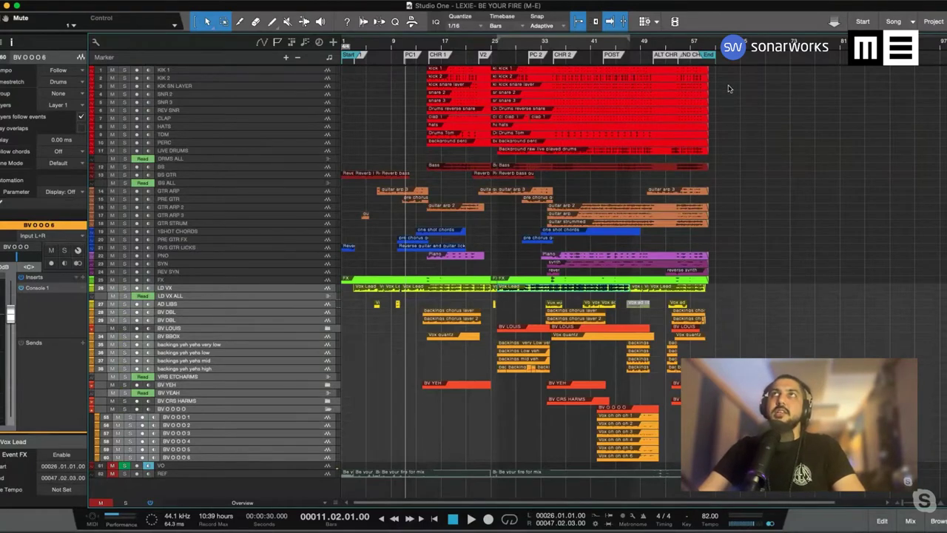
# Select the KIK 1, BS and LD VX tracks one at a time, and return the playhead to the song start
pyautogui.click(278, 71)
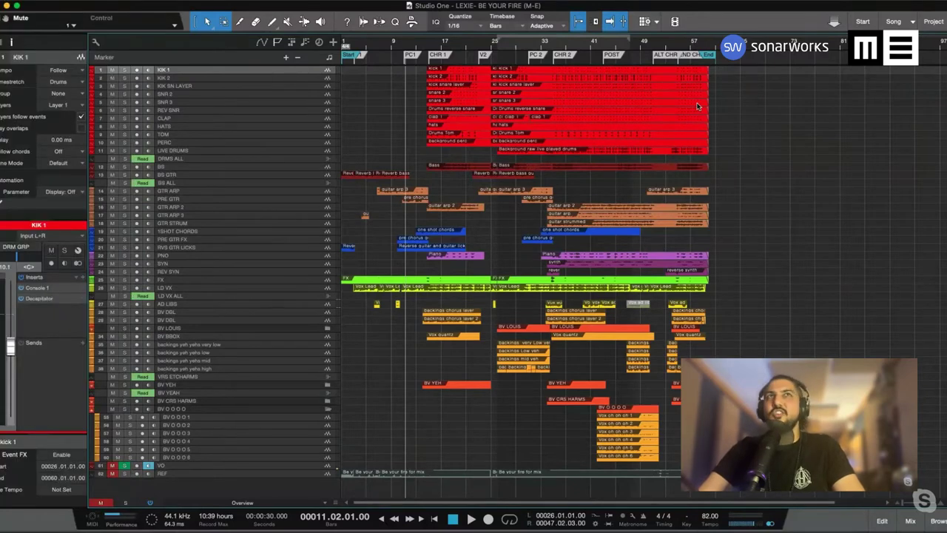
pyautogui.click(273, 167)
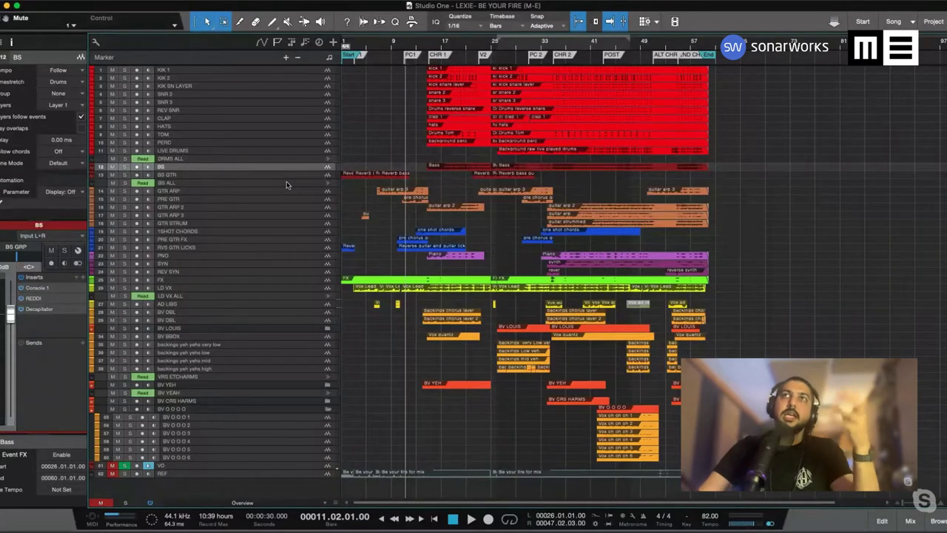
pyautogui.click(287, 288)
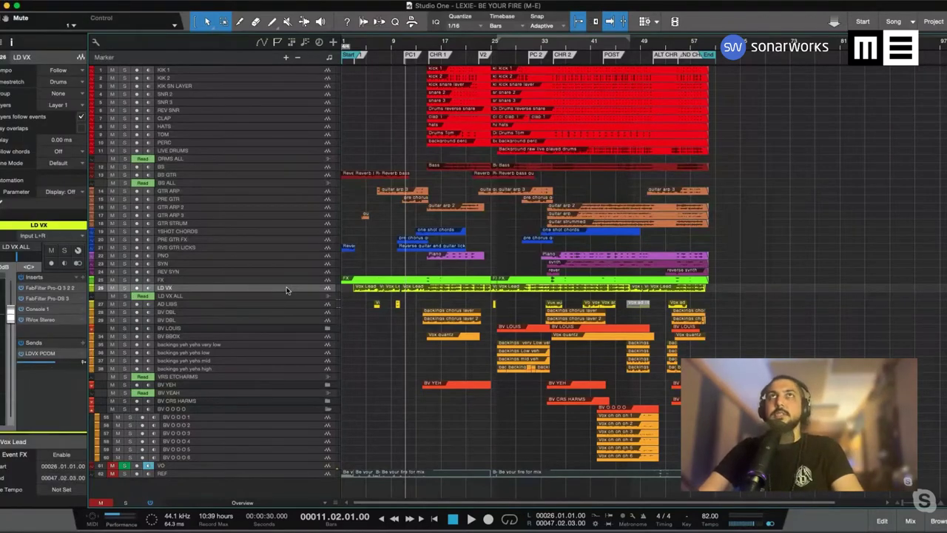
pyautogui.press('Home')
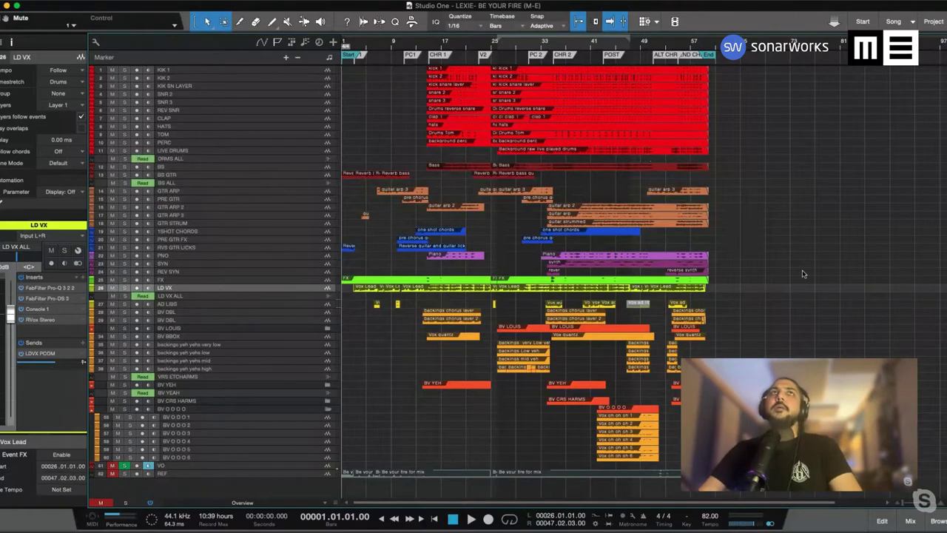
# Select the KIK 1 track and examine the mixer channels from the drums through the vocals and buses to REF
pyautogui.click(239, 72)
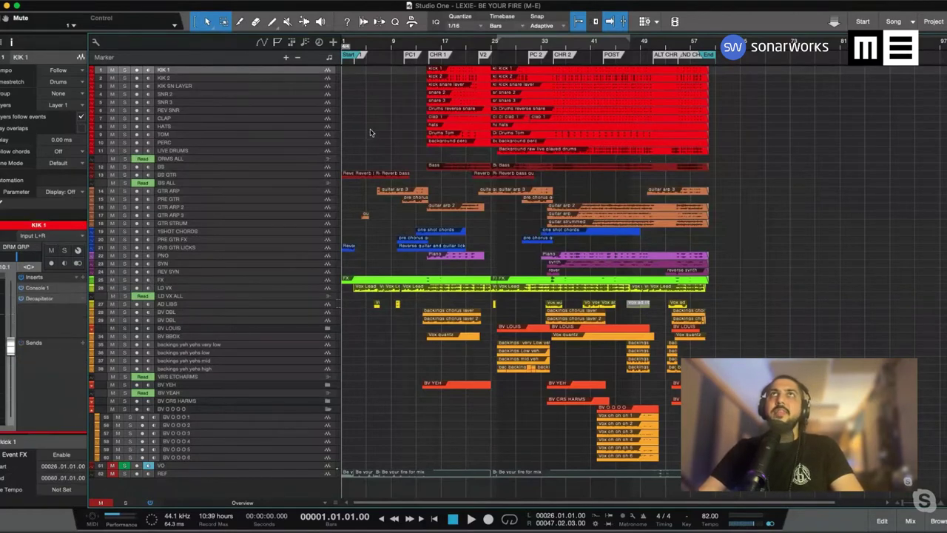
pyautogui.press('F3')
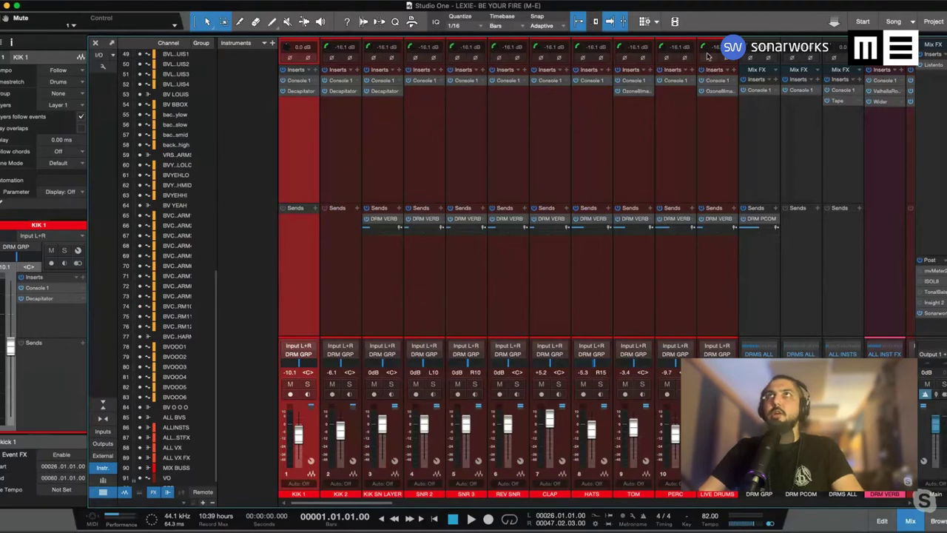
pyautogui.hscroll(4, 710, 53)
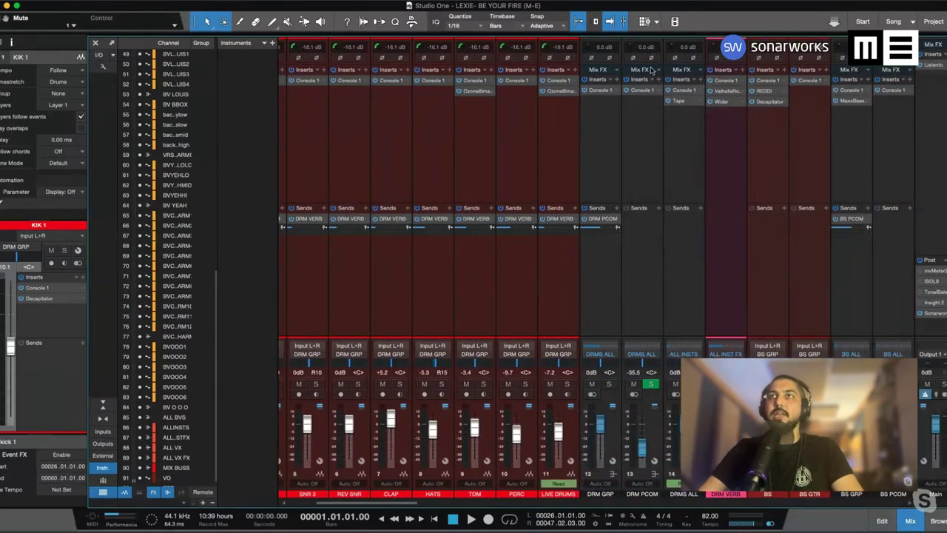
pyautogui.hscroll(3, 662, 133)
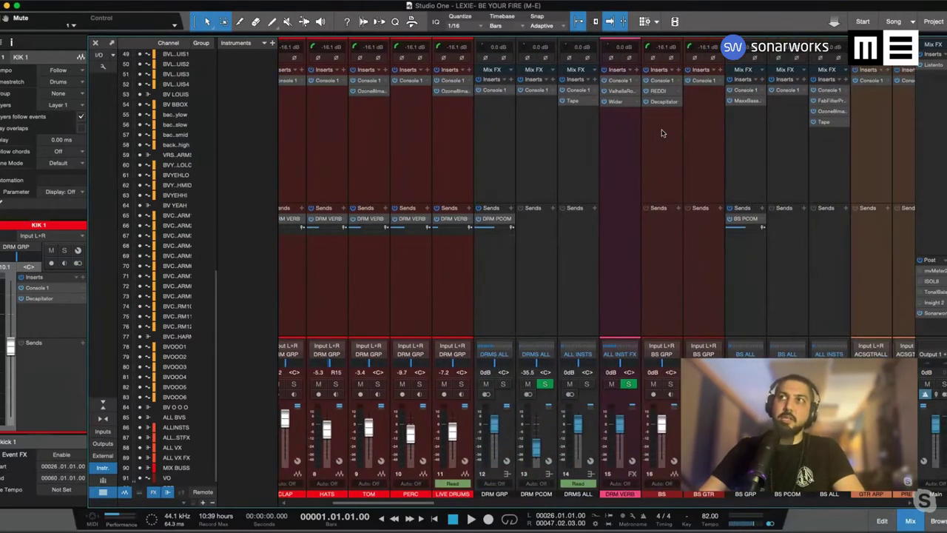
pyautogui.hscroll(10, 662, 134)
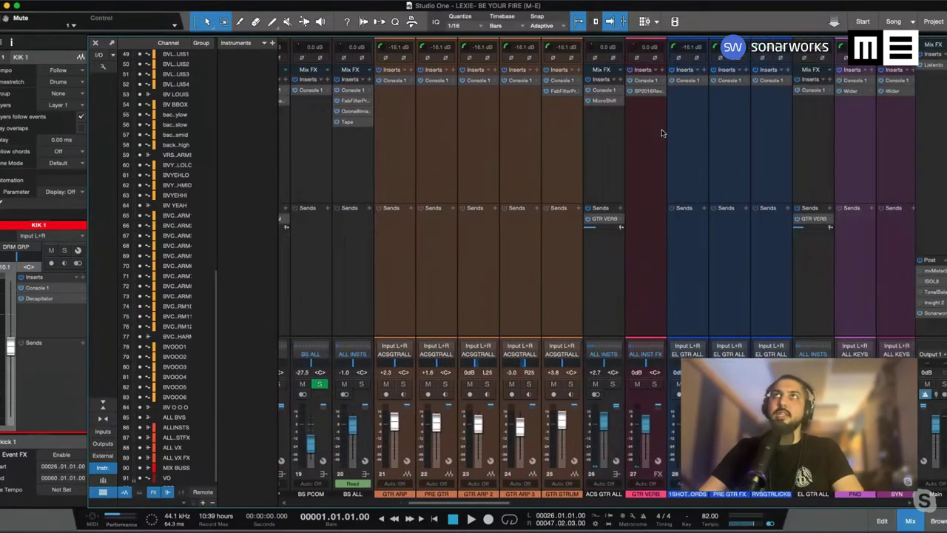
pyautogui.hscroll(9, 663, 133)
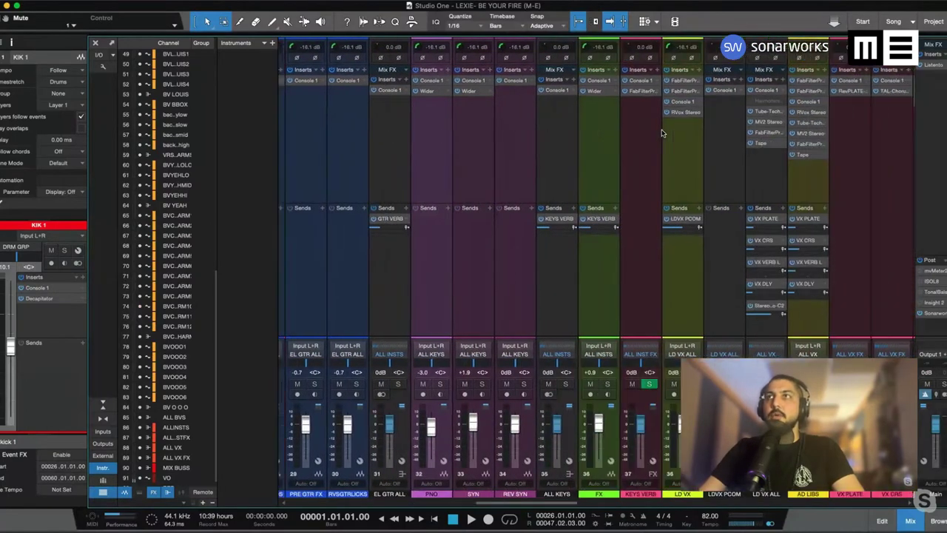
pyautogui.hscroll(11, 662, 134)
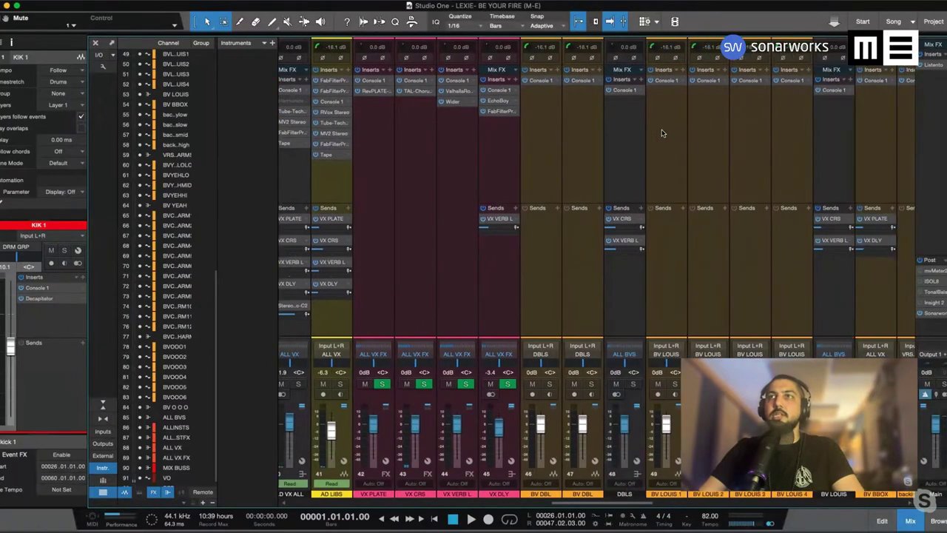
pyautogui.hscroll(12, 663, 133)
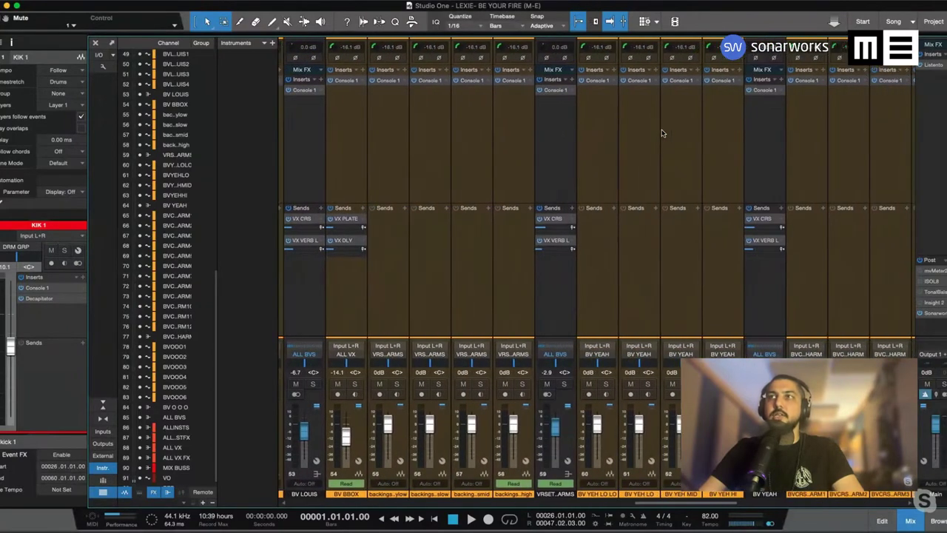
pyautogui.hscroll(14, 662, 133)
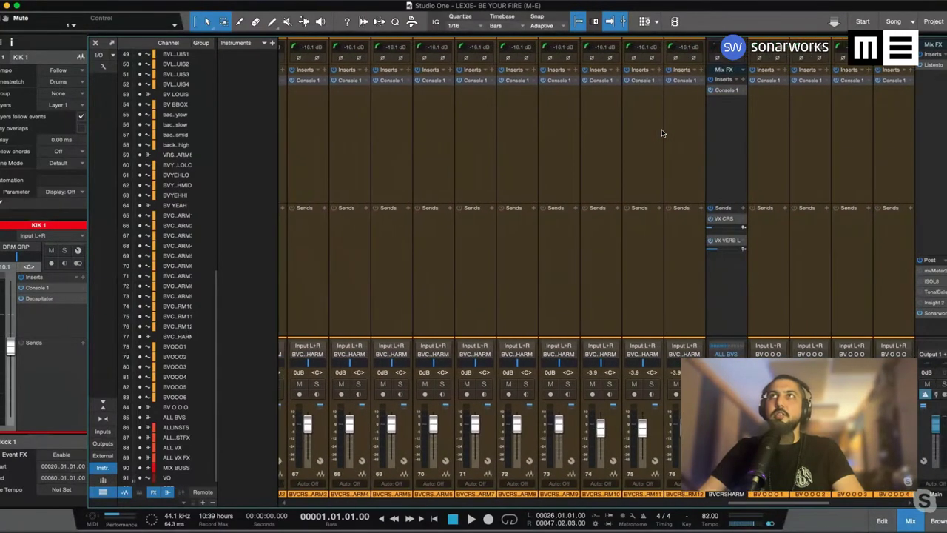
pyautogui.hscroll(10, 662, 134)
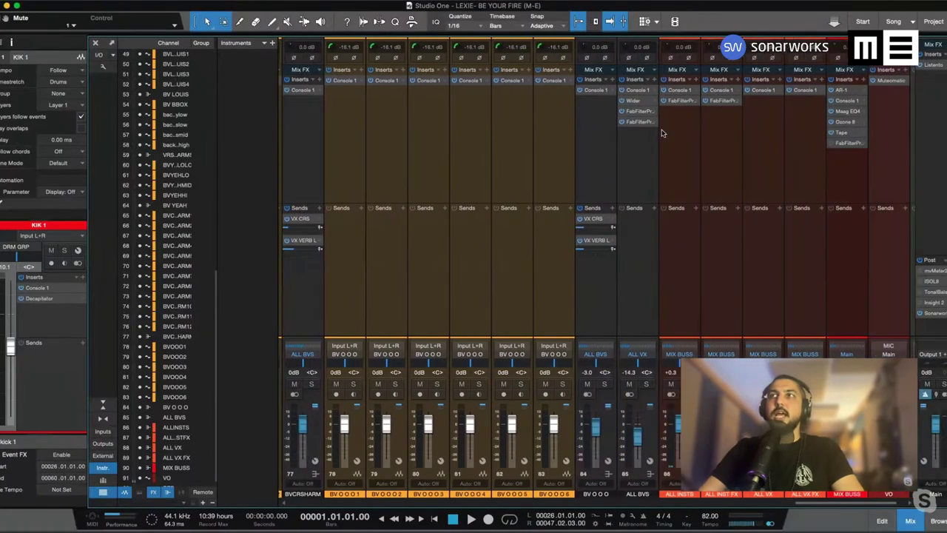
pyautogui.hscroll(1, 662, 133)
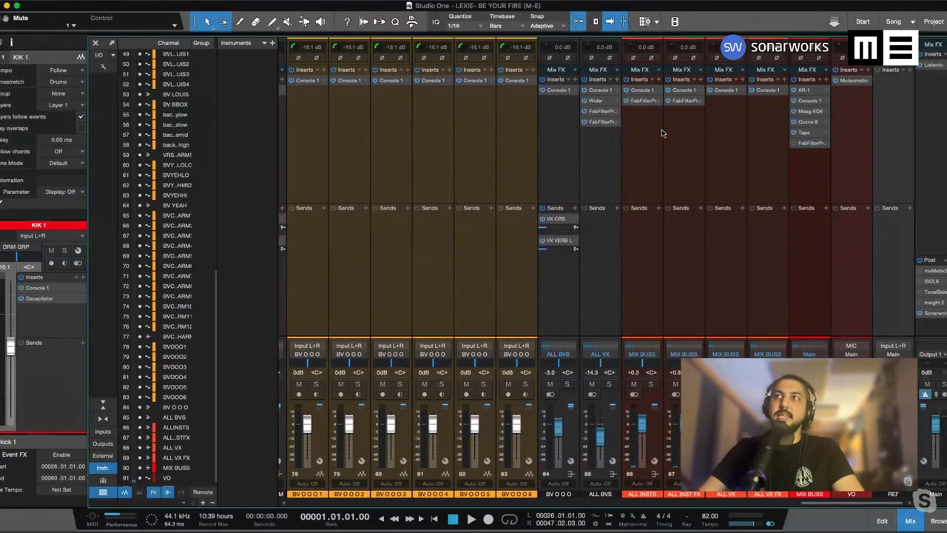
# Select the bus channels from ALL INSTS through MIX BUSS in the mixer as a range, and clear that selection
pyautogui.click(657, 434)
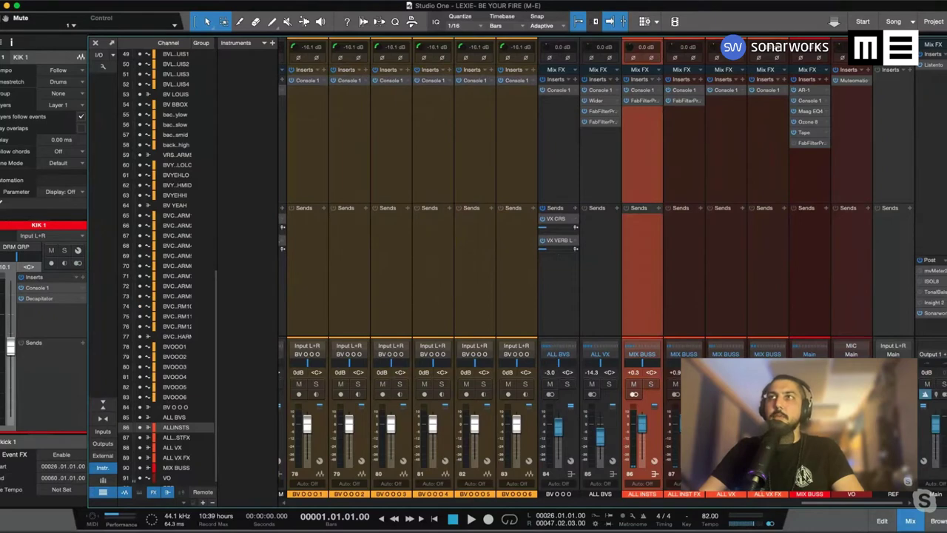
pyautogui.keyDown('shift'); pyautogui.click(810, 429); pyautogui.keyUp('shift')
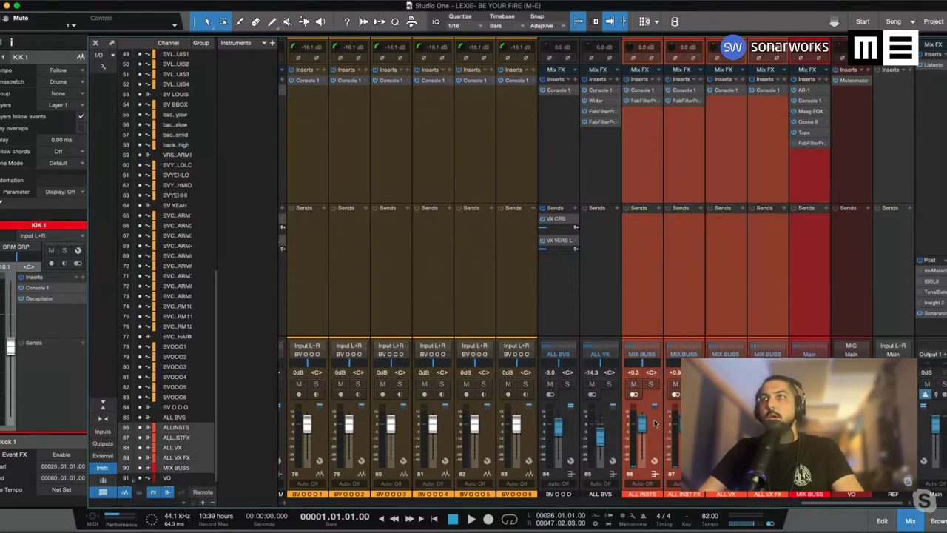
pyautogui.click(654, 427)
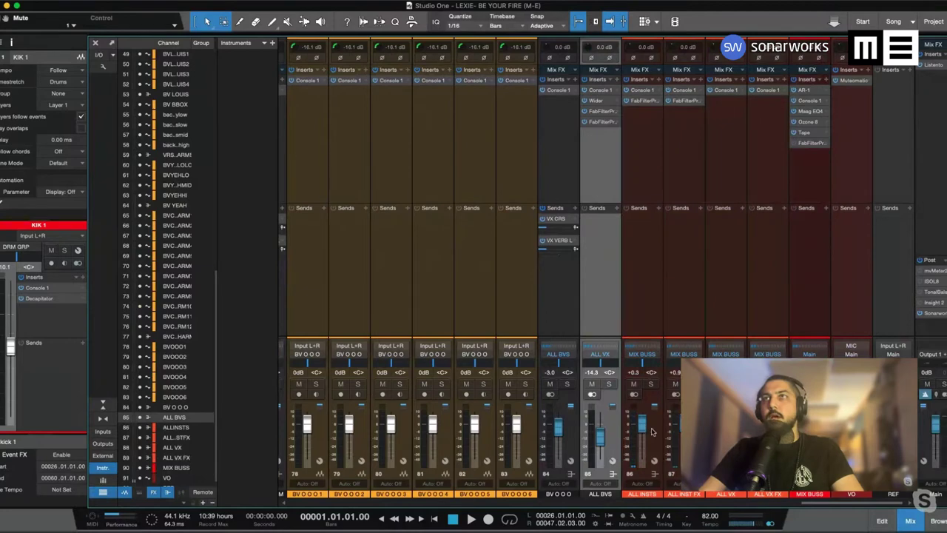
# Select the four submix buses ALL INSTS, ALL INST FX, ALL VX and ALL VX FX together
pyautogui.click(654, 431)
pyautogui.keyDown('shift'); pyautogui.click(684, 426); pyautogui.keyUp('shift')
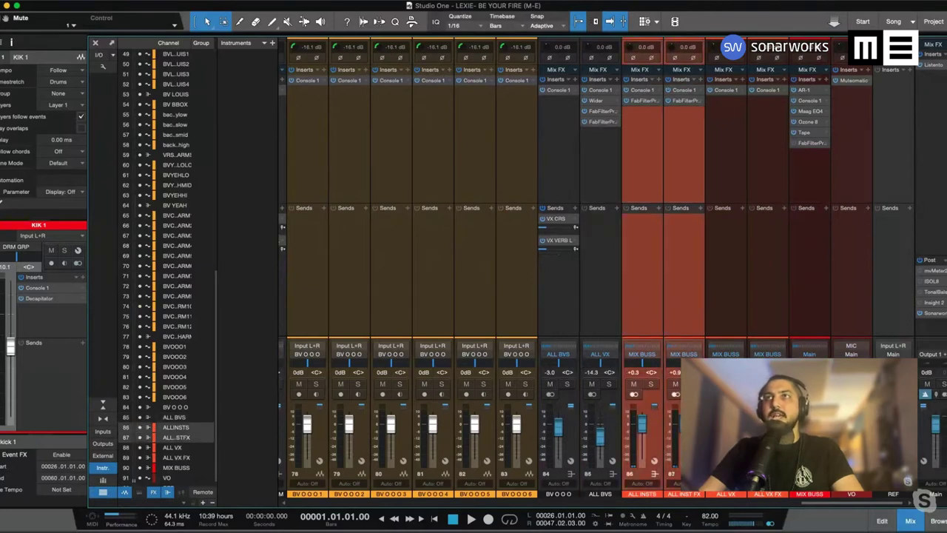
pyautogui.keyDown('shift'); pyautogui.click(725, 426); pyautogui.keyUp('shift')
pyautogui.keyDown('shift'); pyautogui.click(768, 427); pyautogui.keyUp('shift')
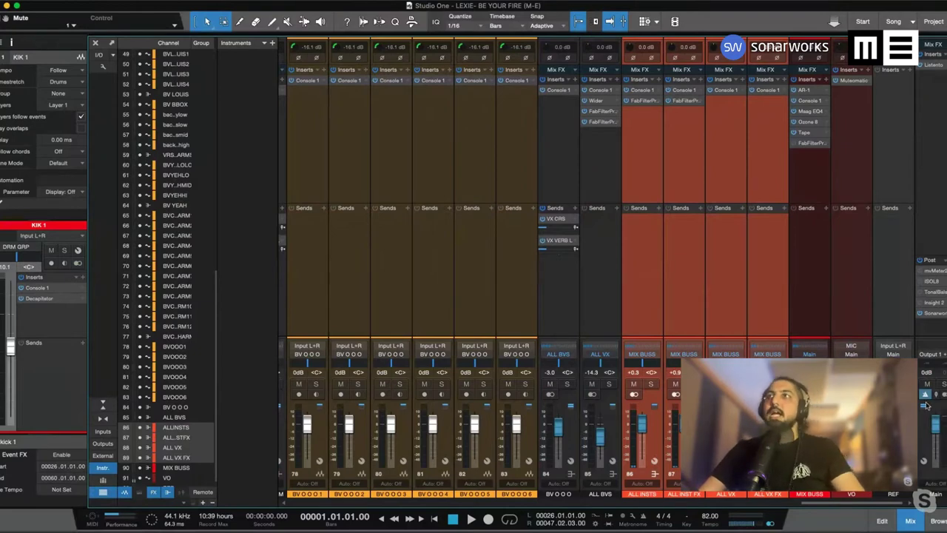
# Select the REF reference channel, and switch the selection to the Main output channel
pyautogui.click(882, 214)
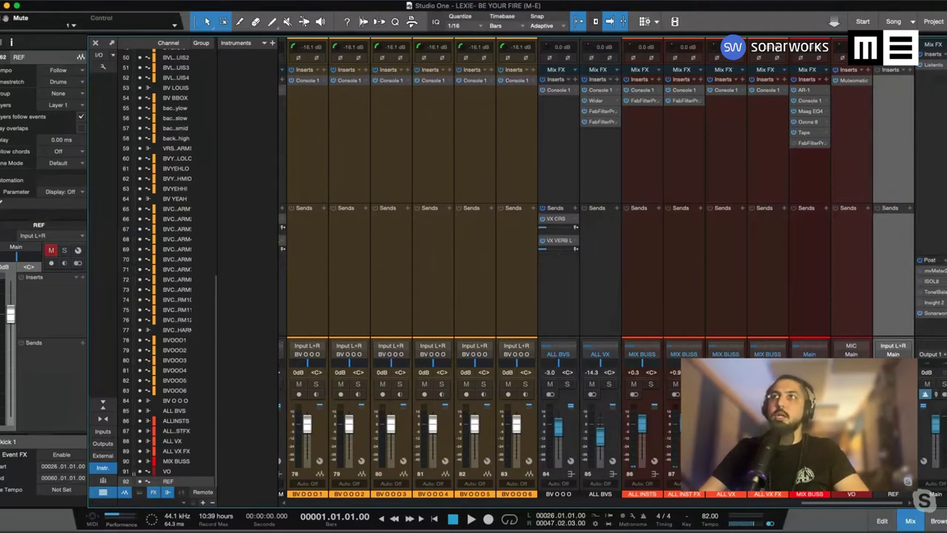
pyautogui.click(938, 316)
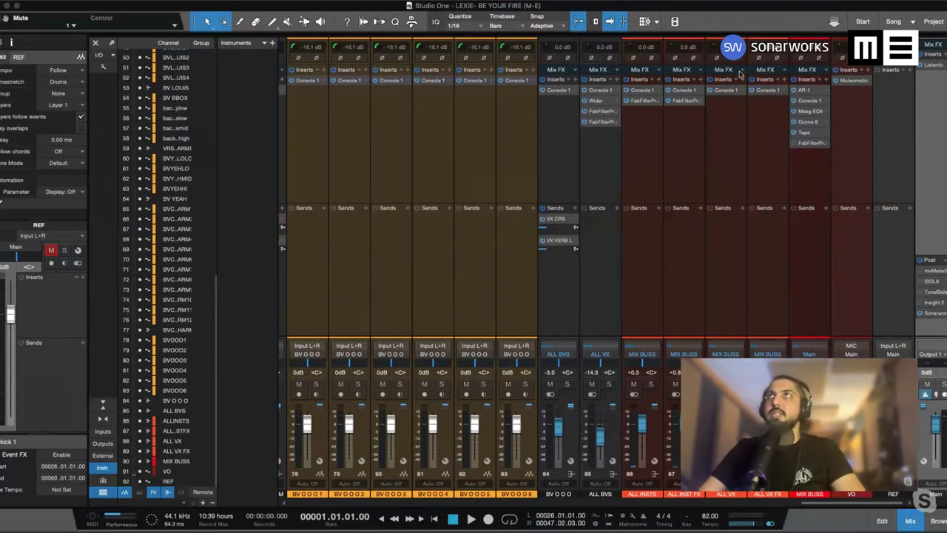
pyautogui.click(748, 96)
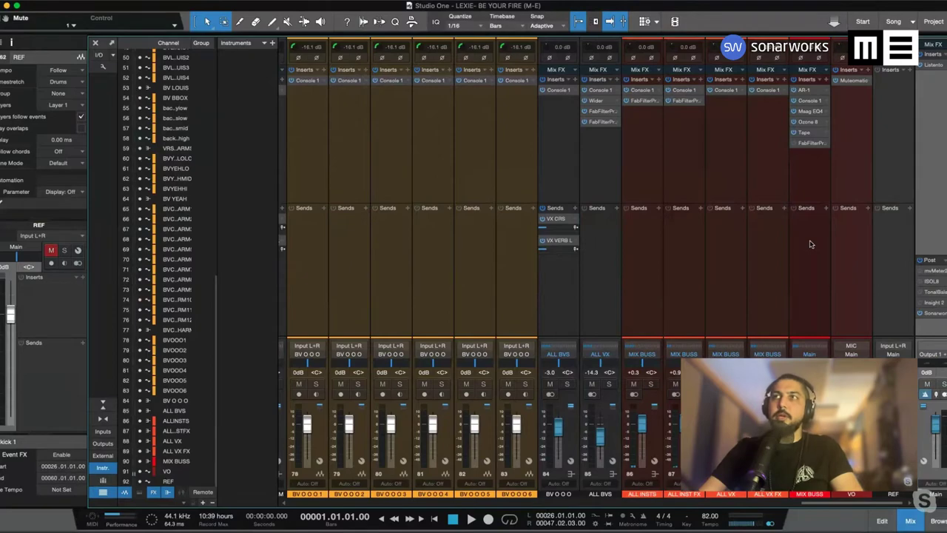
# Go back to the first drum channels in the mixer and return to the full track arrangement
pyautogui.hscroll(-3, 810, 244)
pyautogui.hscroll(-20, 810, 244)
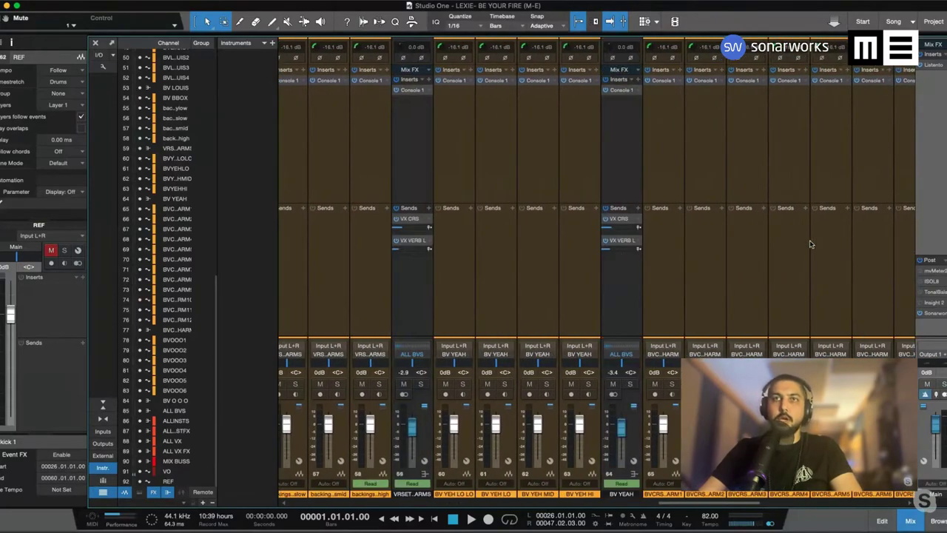
pyautogui.hscroll(-20, 810, 244)
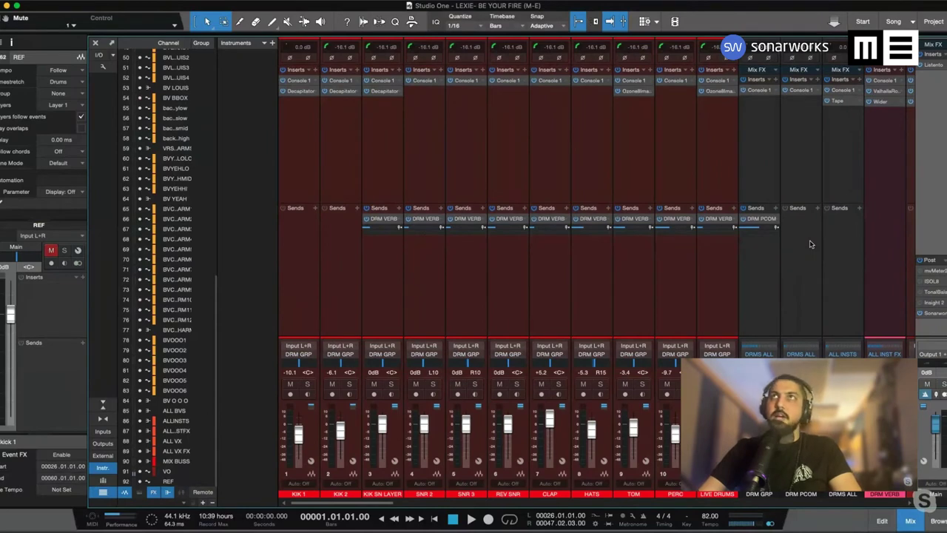
pyautogui.press('F3')
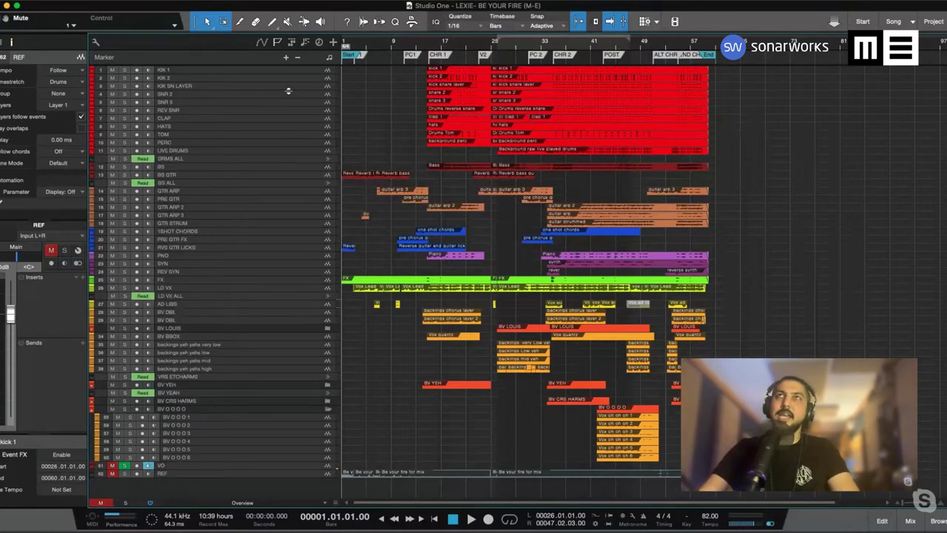
# Look over the mixer channels from the drums to the guitars and return to the first drum channels
pyautogui.press('F3')
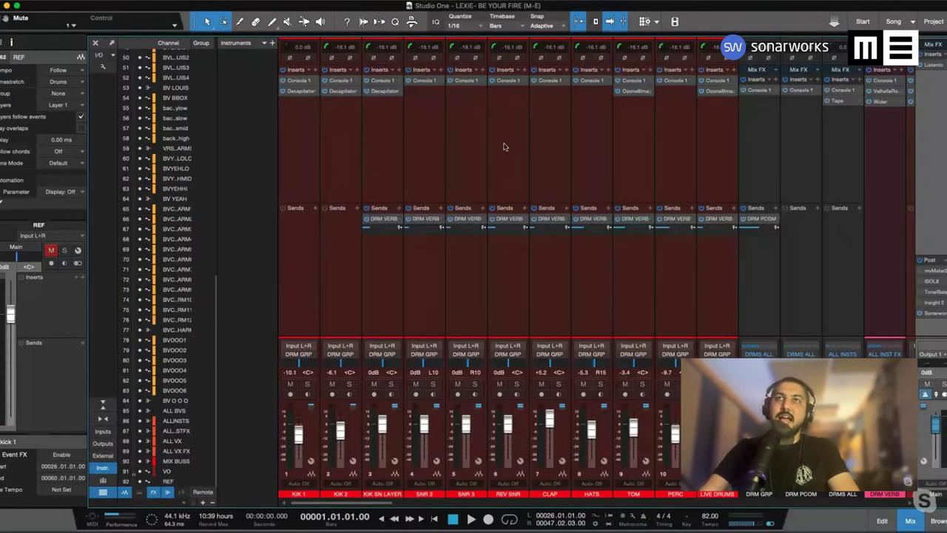
pyautogui.hscroll(20, 503, 146)
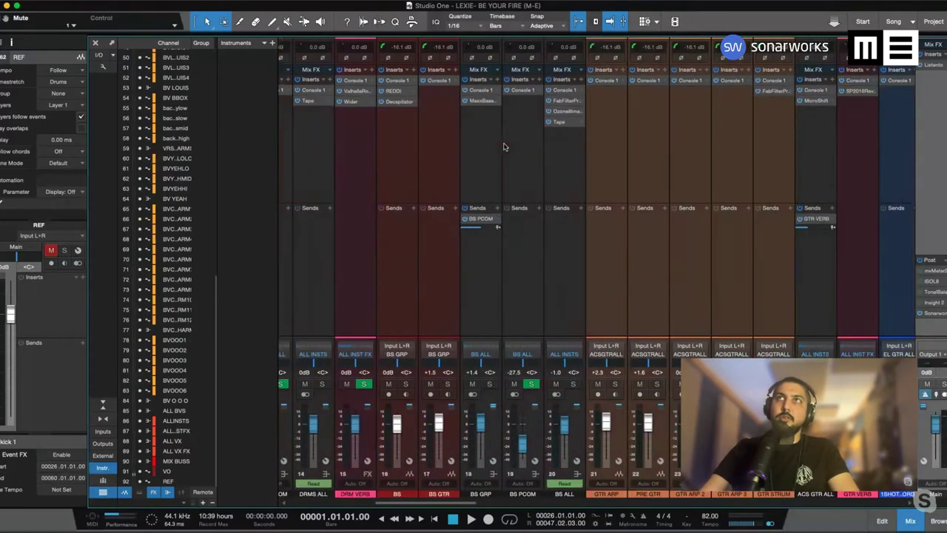
pyautogui.hscroll(-20, 504, 146)
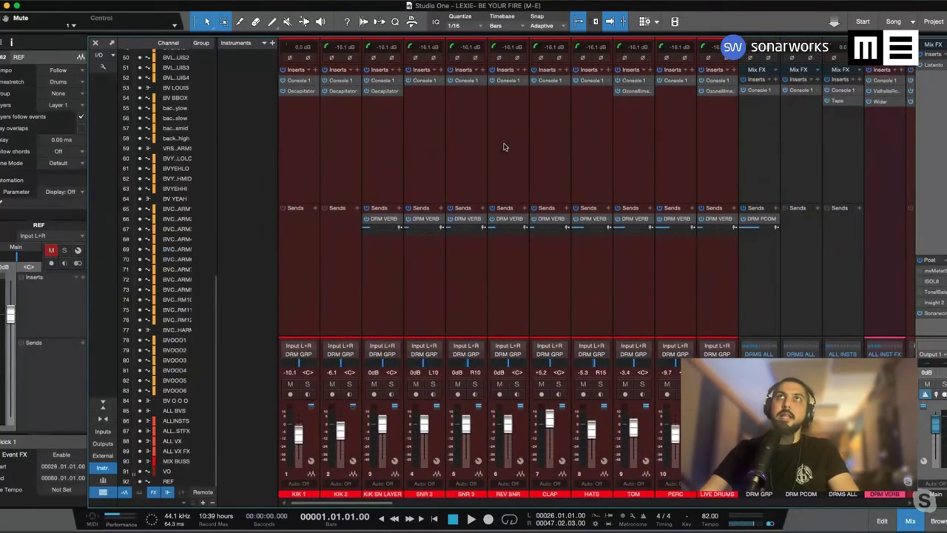
# In the arrangement, set the loop range over CHR 2 from bar 35 to bar 43
pyautogui.press('F3')
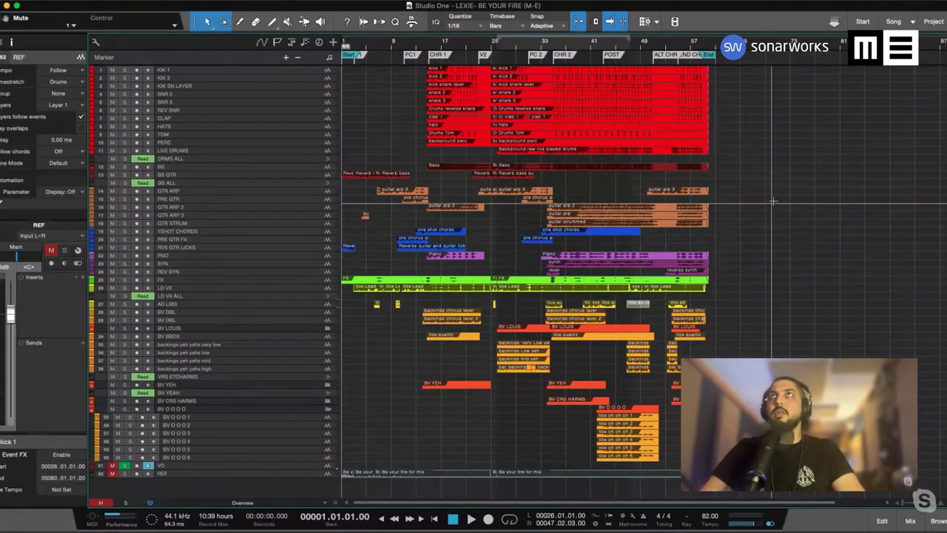
pyautogui.press('e')
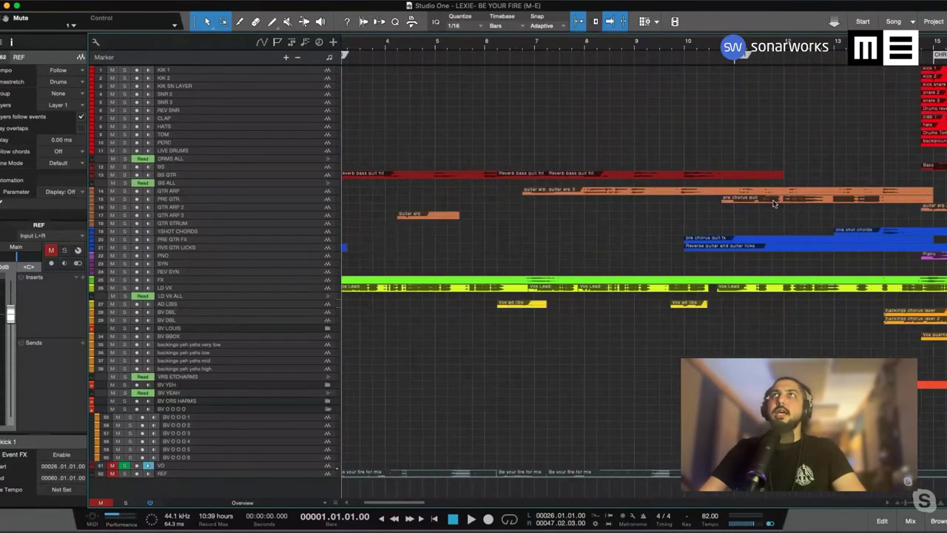
pyautogui.hscroll(15, 774, 204)
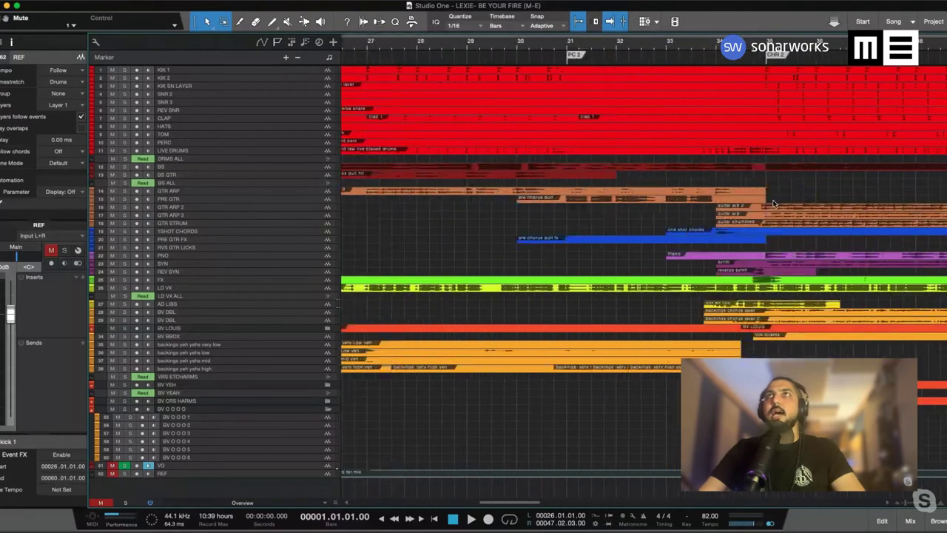
pyautogui.hscroll(4, 773, 203)
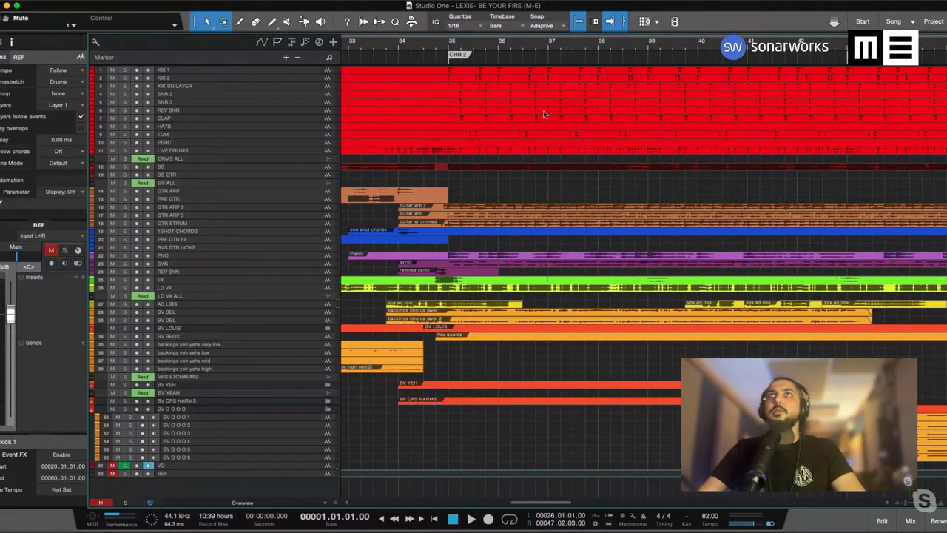
pyautogui.moveTo(448, 69); pyautogui.dragTo(848, 69)
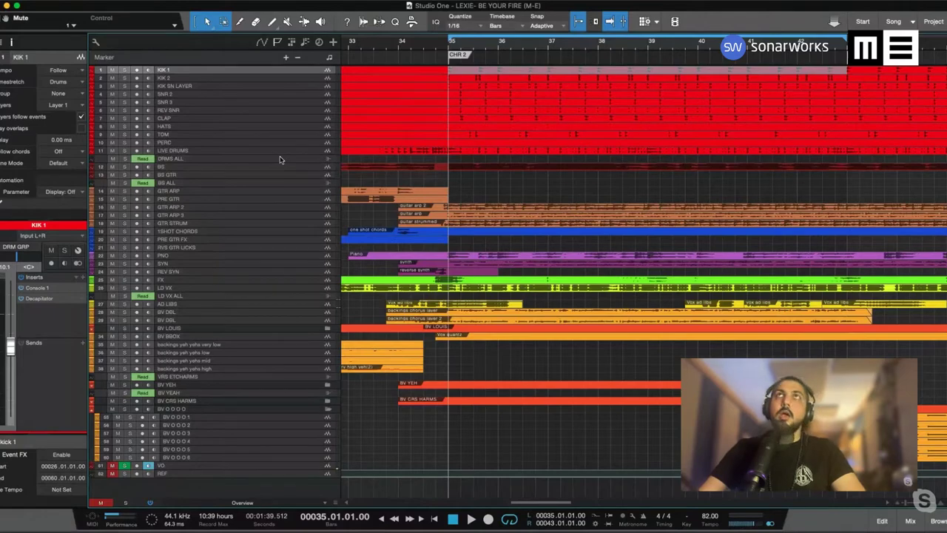
# Select KIK 1 and KIK 2 together in the mixer, and reduce the selection to KIK 1
pyautogui.press('F3')
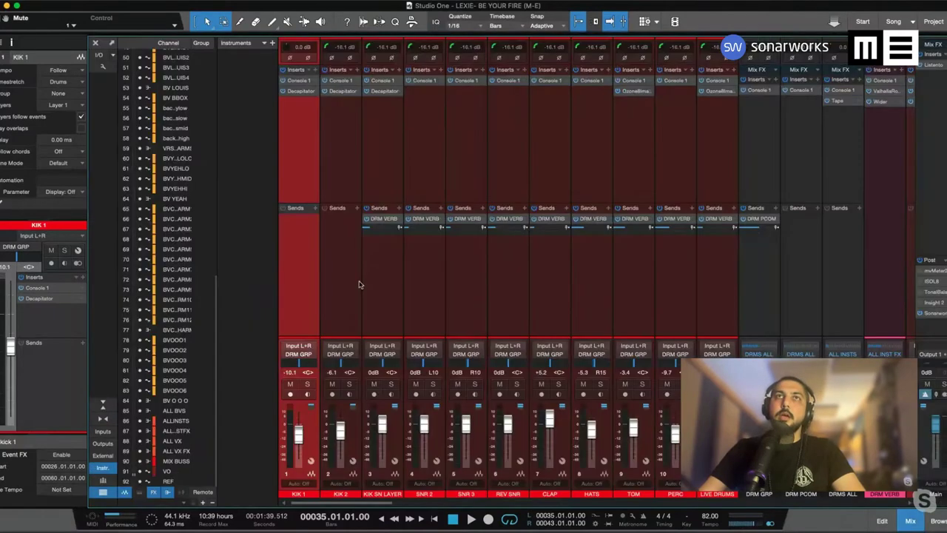
pyautogui.keyDown('shift'); pyautogui.click(355, 432); pyautogui.keyUp('shift')
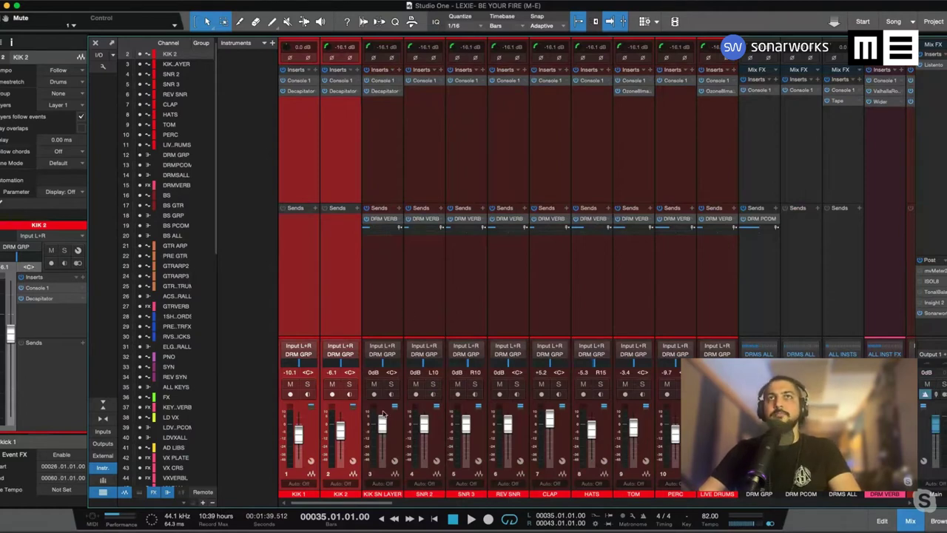
pyautogui.click(390, 448)
pyautogui.click(317, 449)
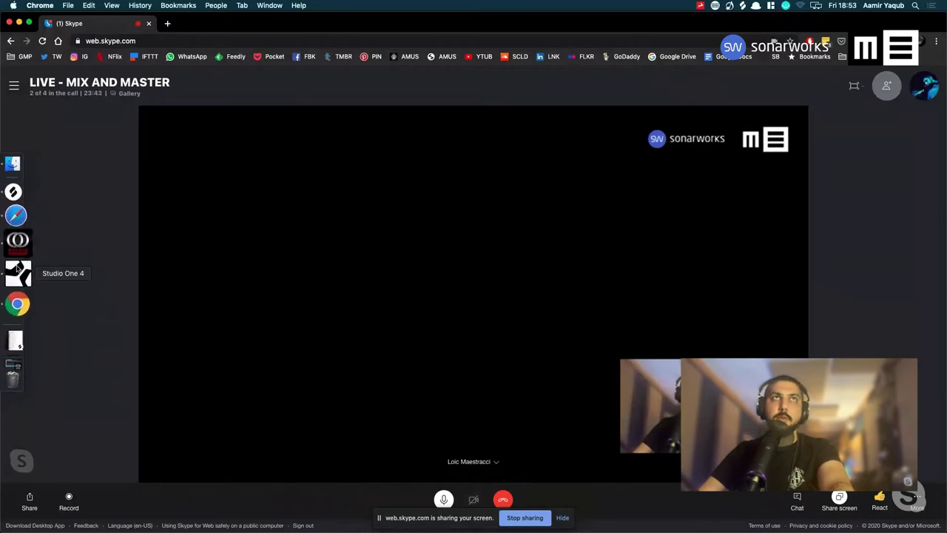
# Switch back to Studio One from the Skype call and reposition the Console 1 window showing KIK 1
pyautogui.click(19, 274)
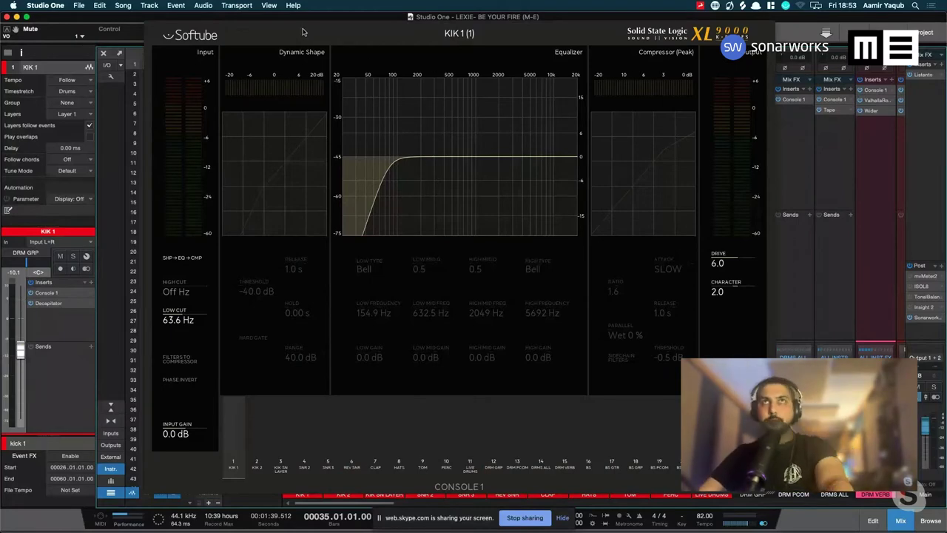
pyautogui.moveTo(301, 32); pyautogui.dragTo(319, 33)
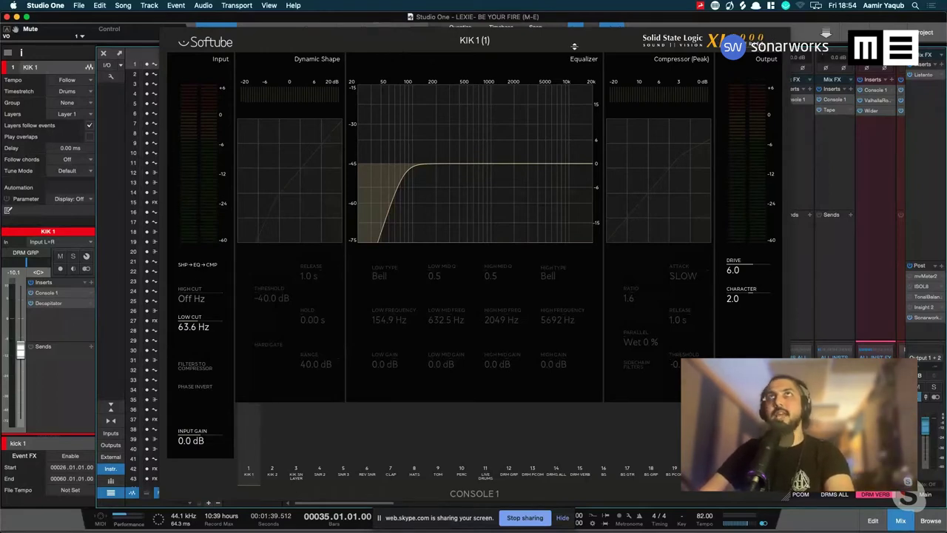
pyautogui.moveTo(574, 46); pyautogui.dragTo(582, 49)
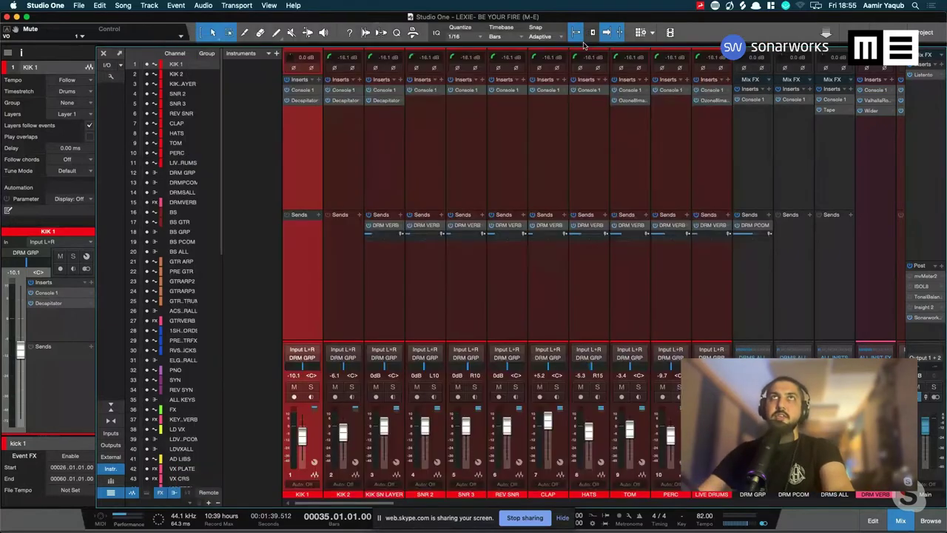
# Step through the Console 1 settings of the drum channels up to PERC, return to KIK 1 and close Console 1
pyautogui.click(358, 260)
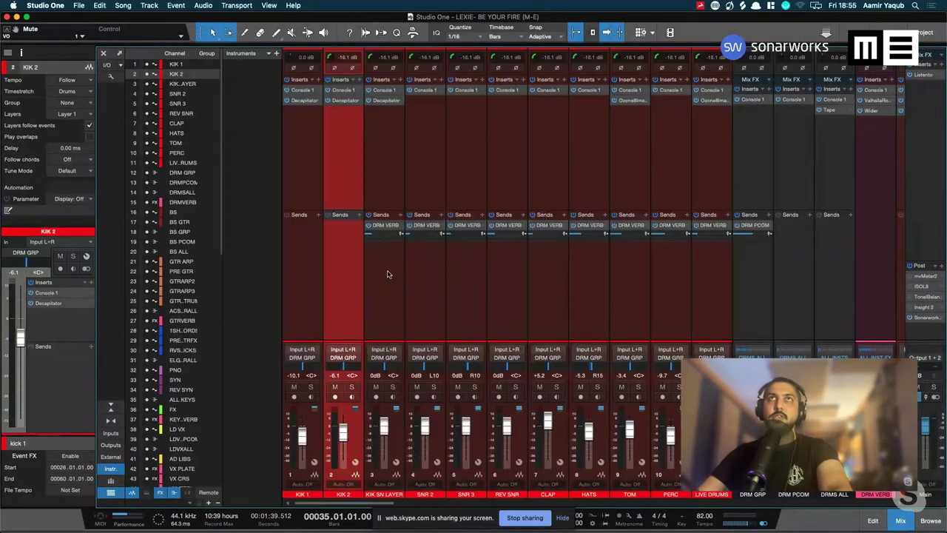
pyautogui.click(387, 274)
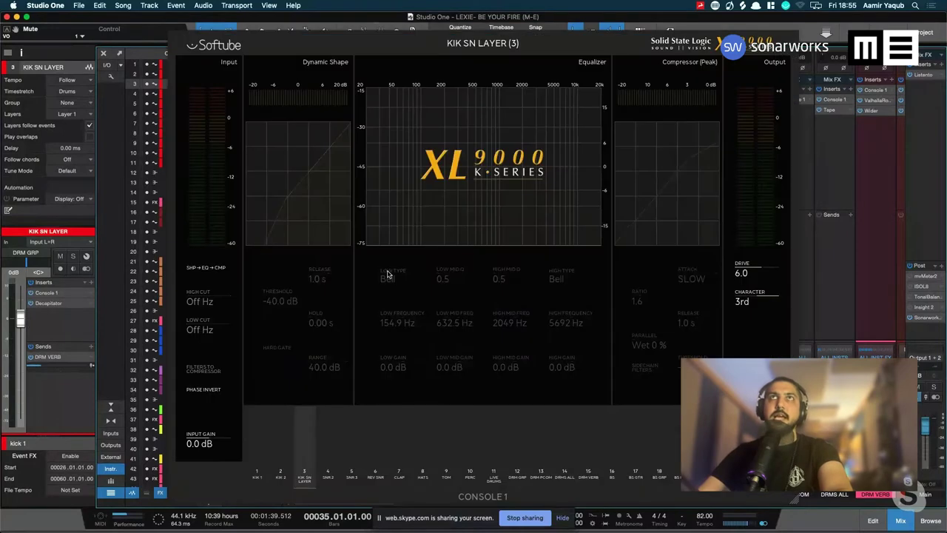
pyautogui.press('Down')
pyautogui.press('Down')
pyautogui.press('Down')
pyautogui.press('Down')
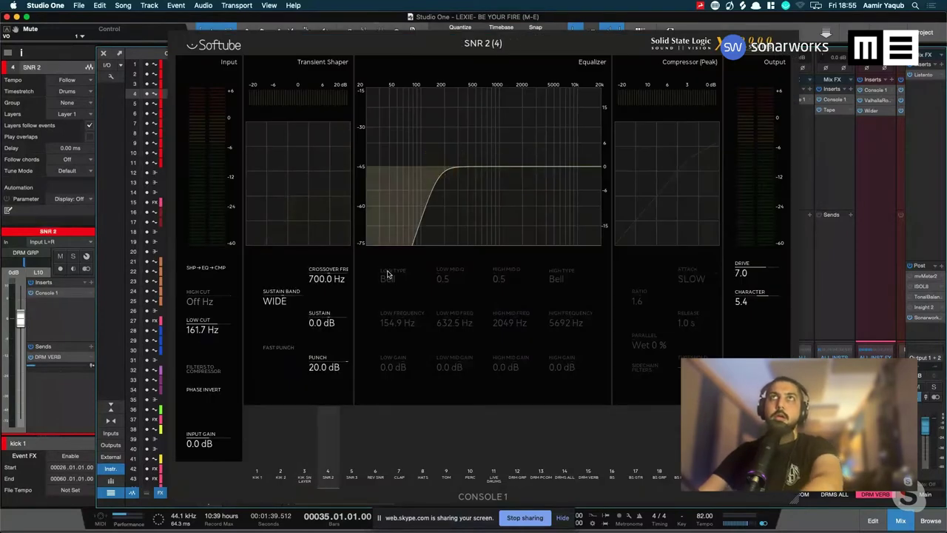
pyautogui.press('Down')
pyautogui.press('Down')
pyautogui.press('Down')
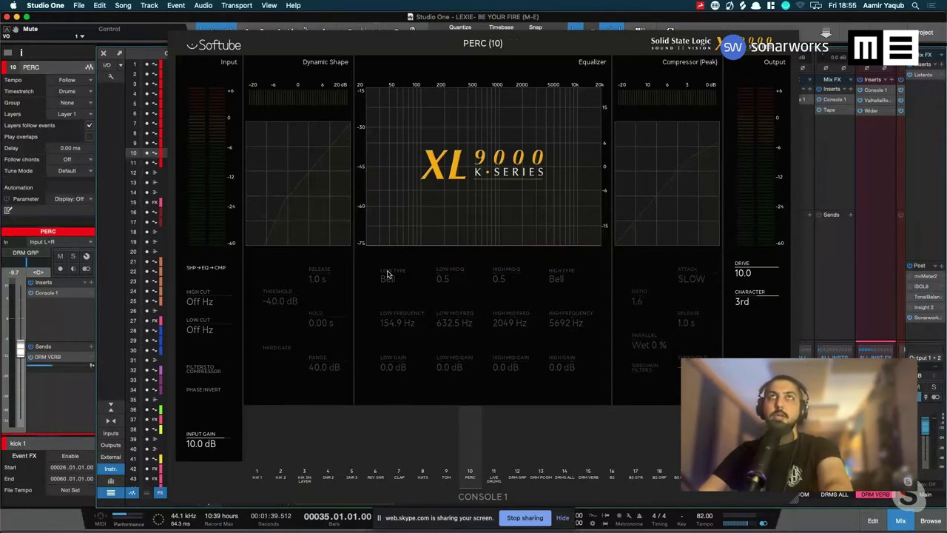
pyautogui.press('Home')
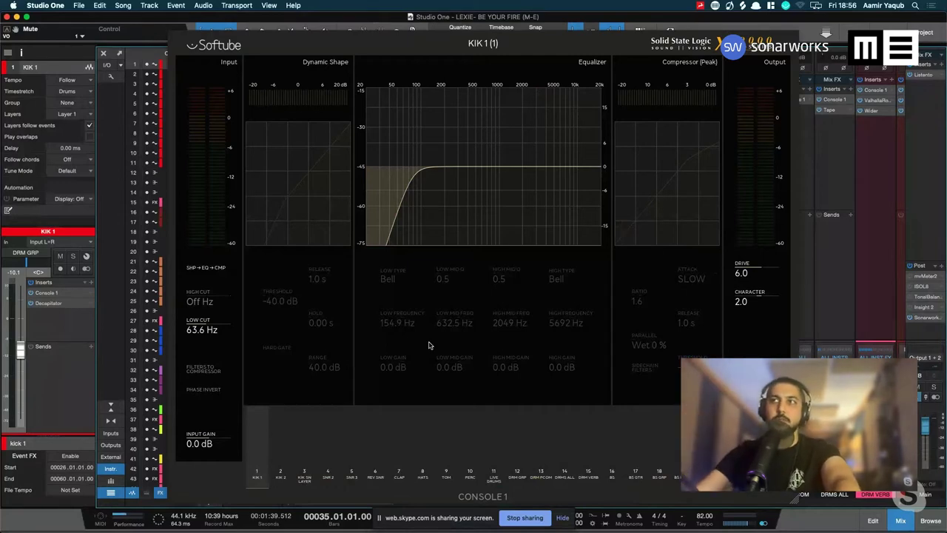
pyautogui.press('super+w')
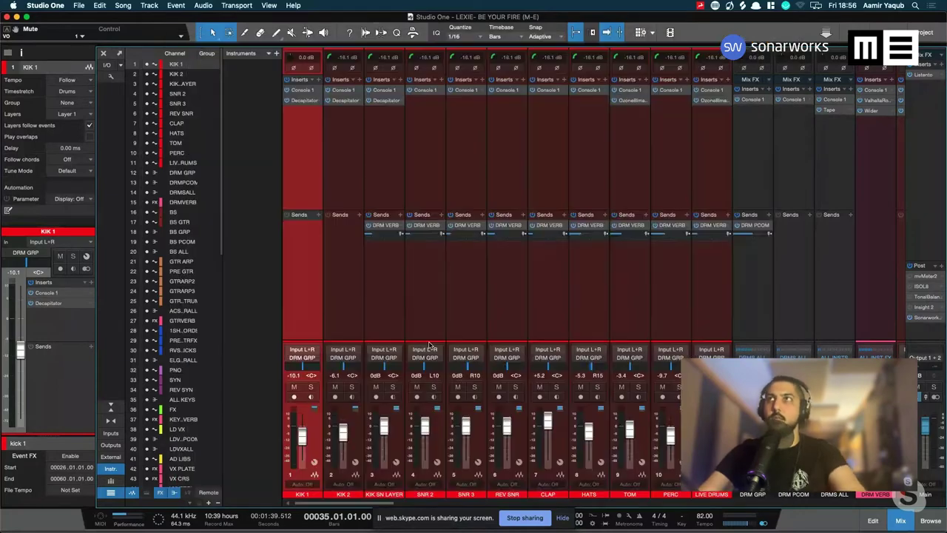
# Select the channels from KIK 1 through DRMS ALL as a range, and switch the selection to LIVE DRUMS
pyautogui.click(829, 291)
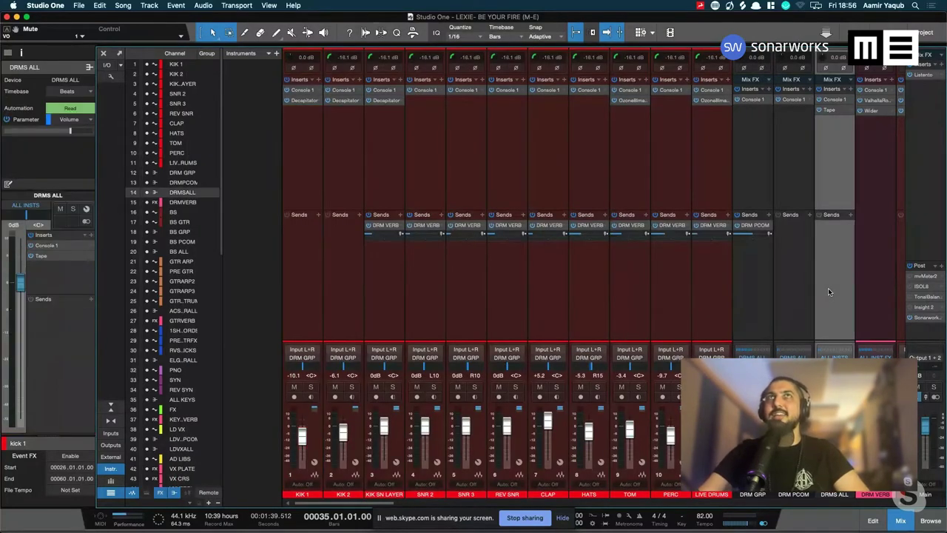
pyautogui.click(303, 290)
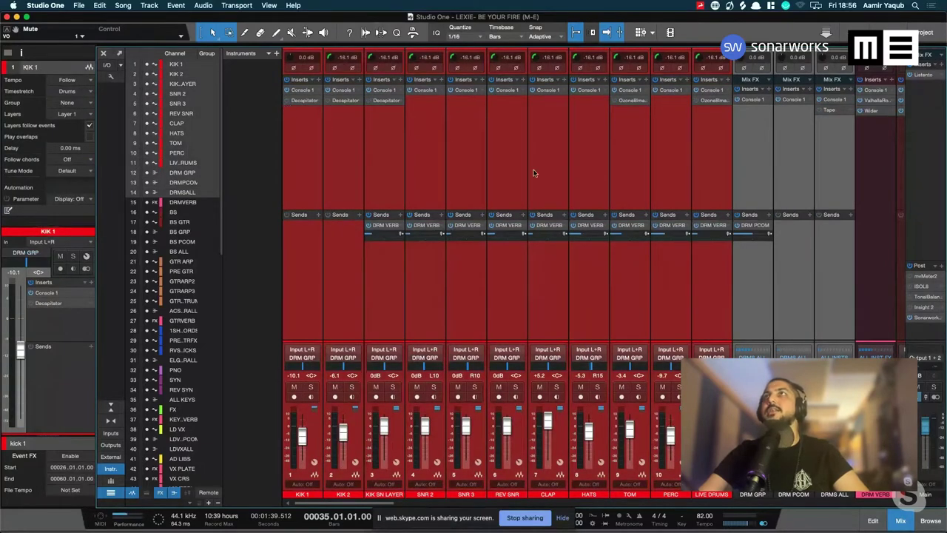
pyautogui.click(706, 181)
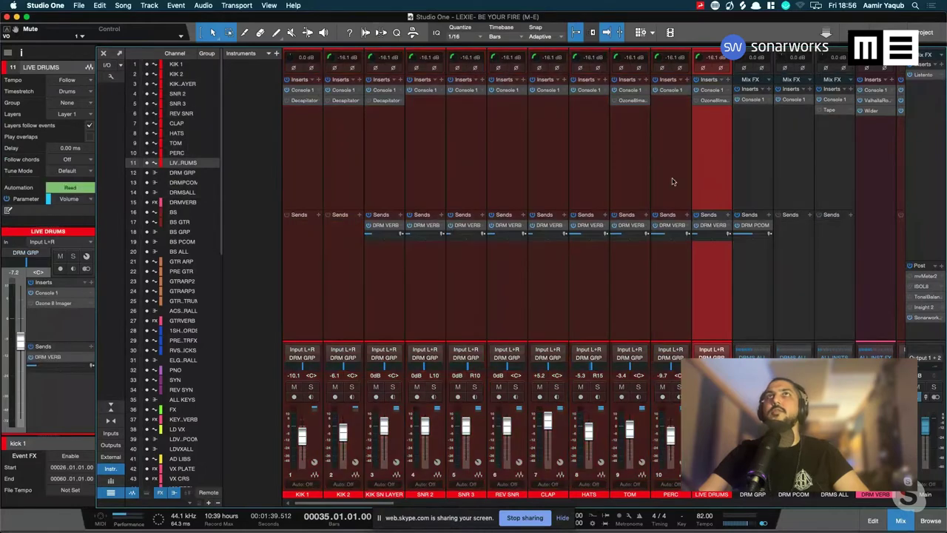
# Select the ALL INSTS and ALL INST FX buses together, and switch the selection to MIX BUSS
pyautogui.hscroll(15, 672, 182)
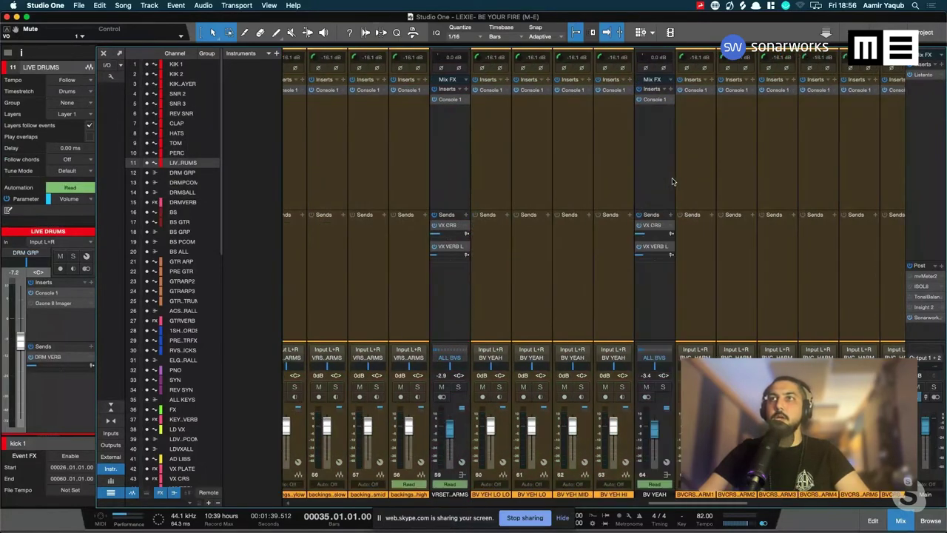
pyautogui.hscroll(3, 672, 182)
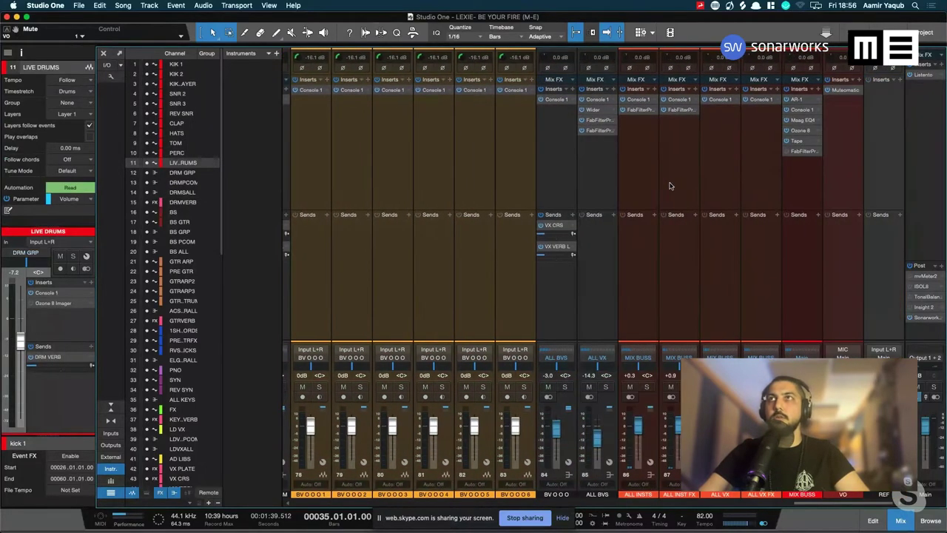
pyautogui.click(648, 442)
pyautogui.keyDown('shift'); pyautogui.click(670, 292); pyautogui.keyUp('shift')
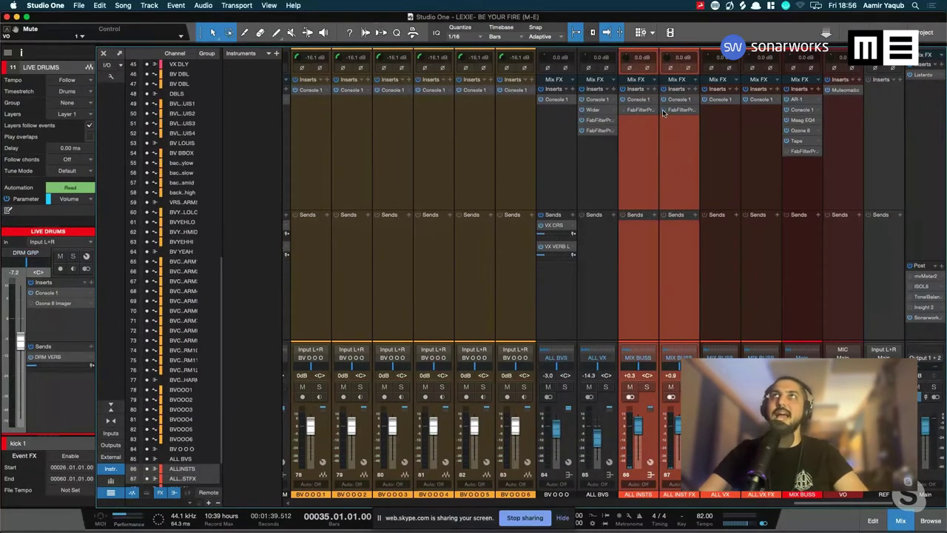
pyautogui.click(794, 232)
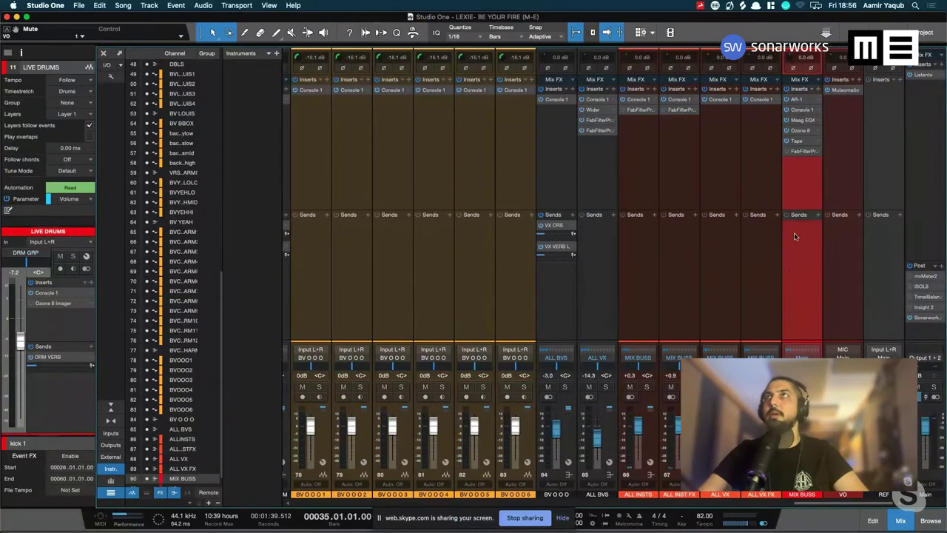
# Bypass the FabFilter Pro-L2 insert on the MIX BUSS channel and check its bypass option
pyautogui.rightClick(813, 154)
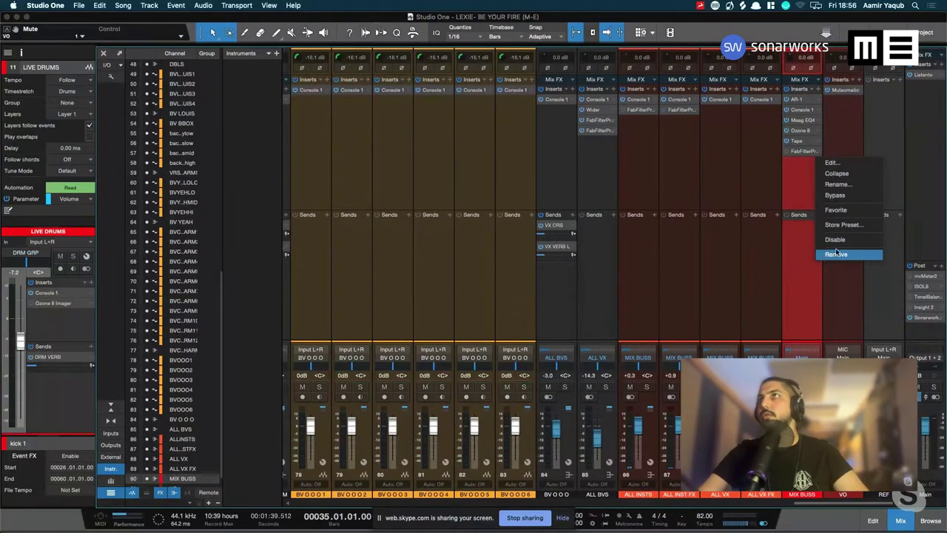
pyautogui.click(834, 195)
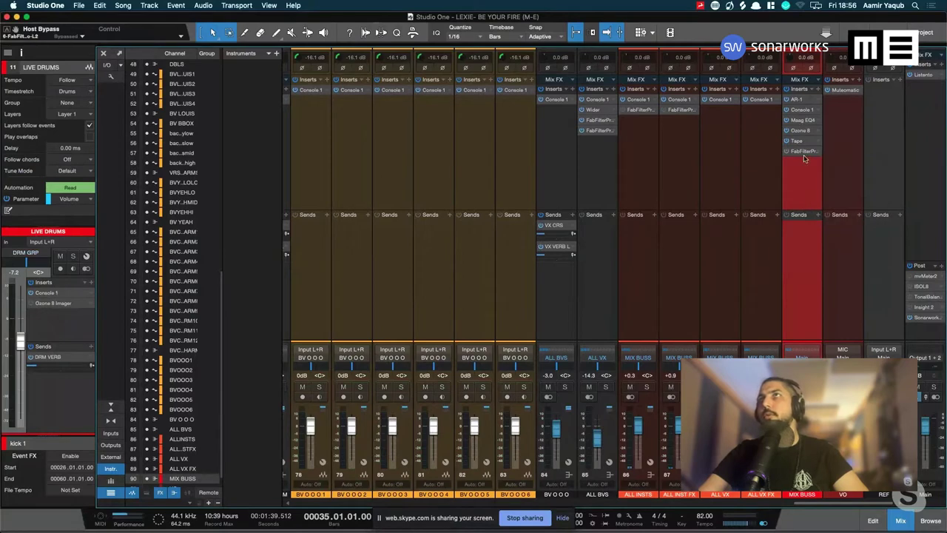
pyautogui.rightClick(816, 154)
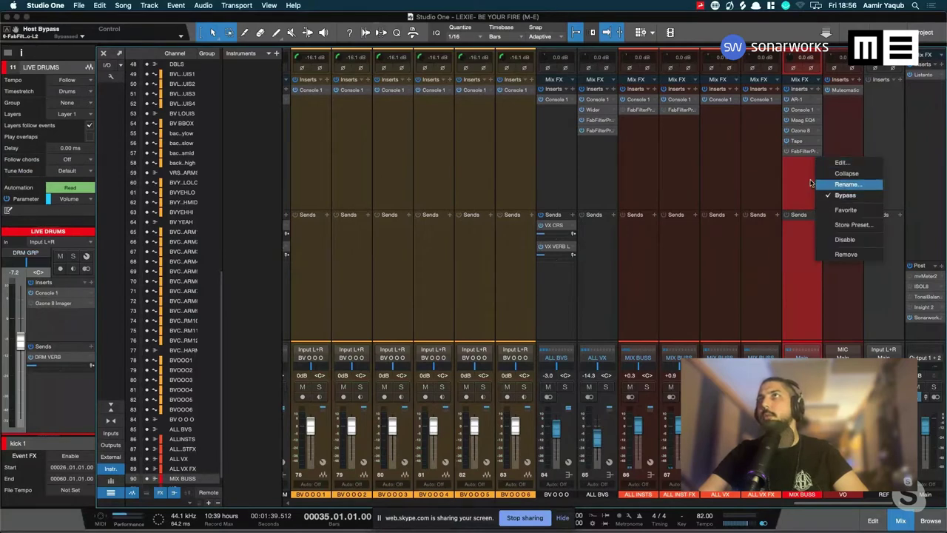
pyautogui.click(804, 184)
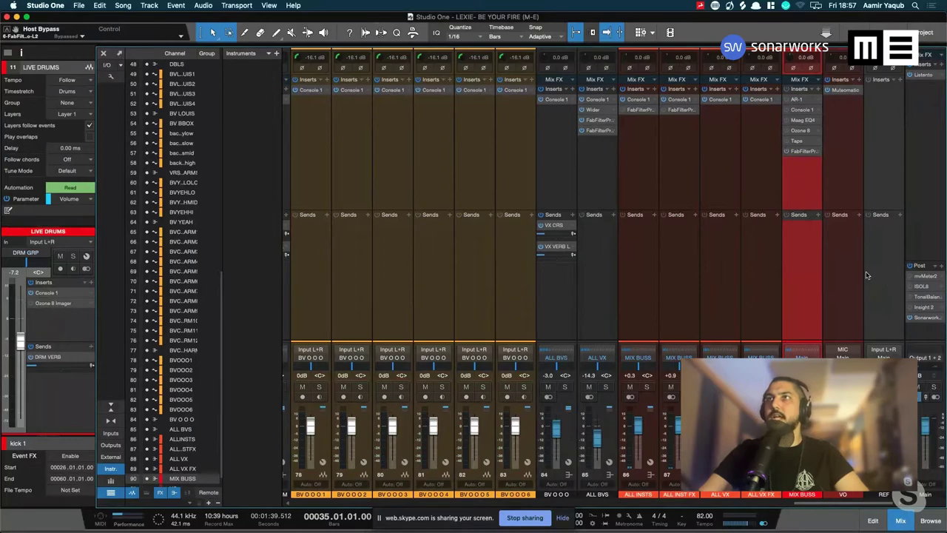
# Review the mixer channels back to the first drum channels and return to the submix and MIX BUSS channels
pyautogui.hscroll(-5, 866, 275)
pyautogui.hscroll(-15, 866, 275)
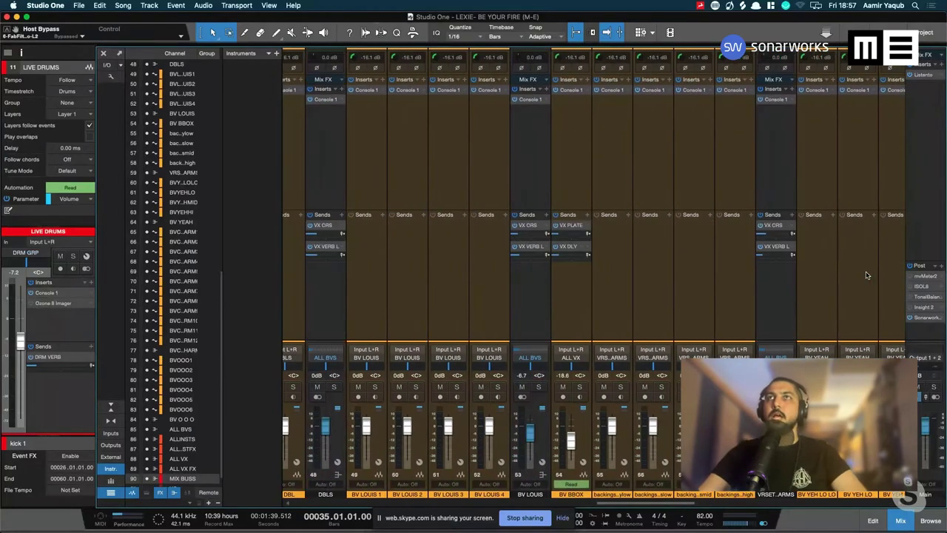
pyautogui.hscroll(-8, 866, 275)
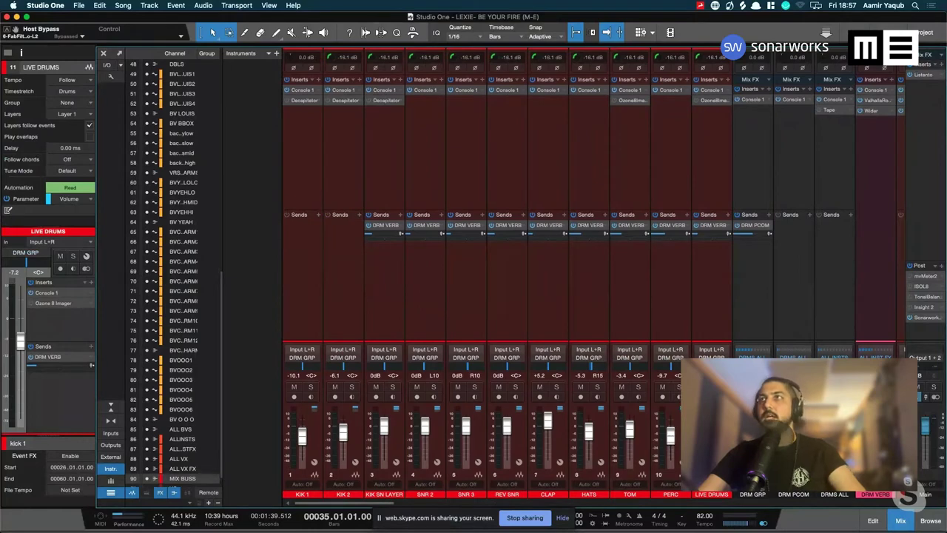
pyautogui.press('s')
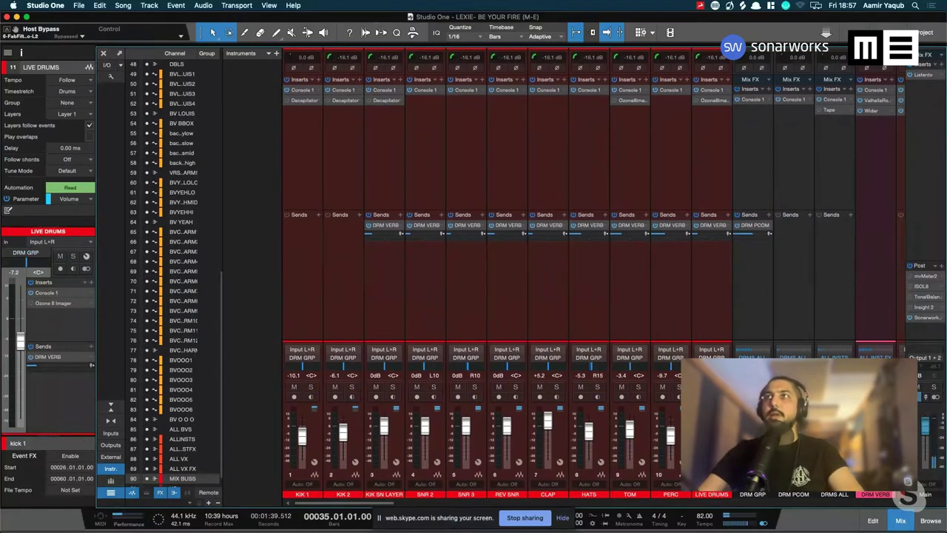
pyautogui.hscroll(6, 592, 275)
pyautogui.hscroll(15, 592, 275)
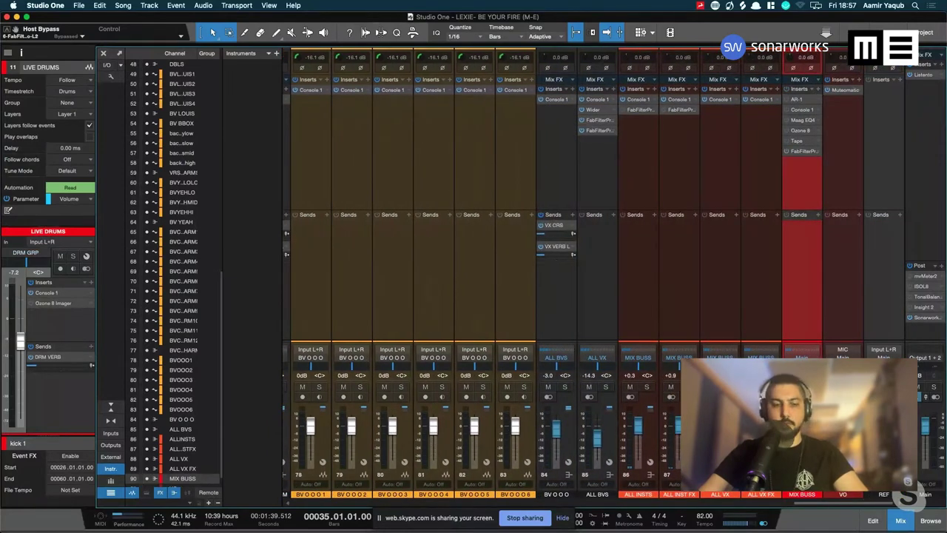
# Remove the VO track from the arrangement and return to the mixer console
pyautogui.press('F3')
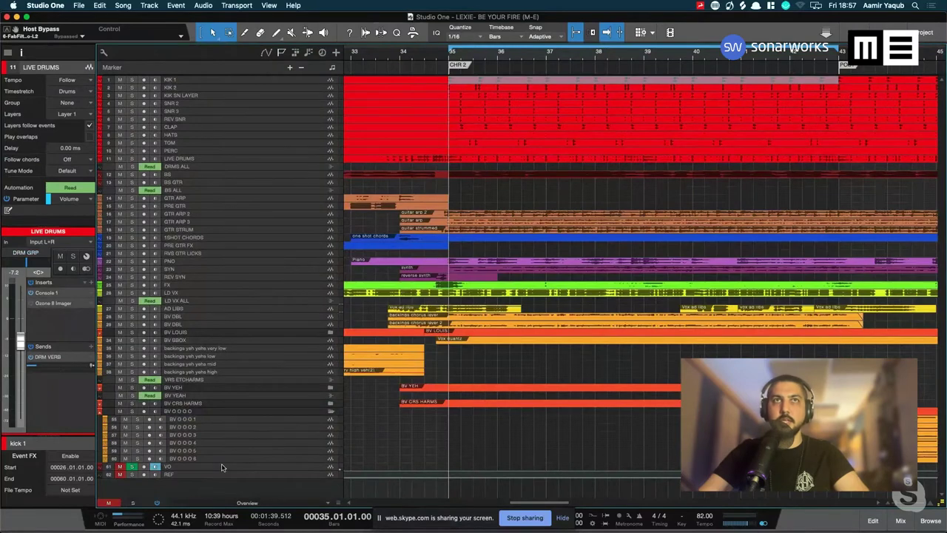
pyautogui.click(223, 467)
pyautogui.rightClick(224, 467)
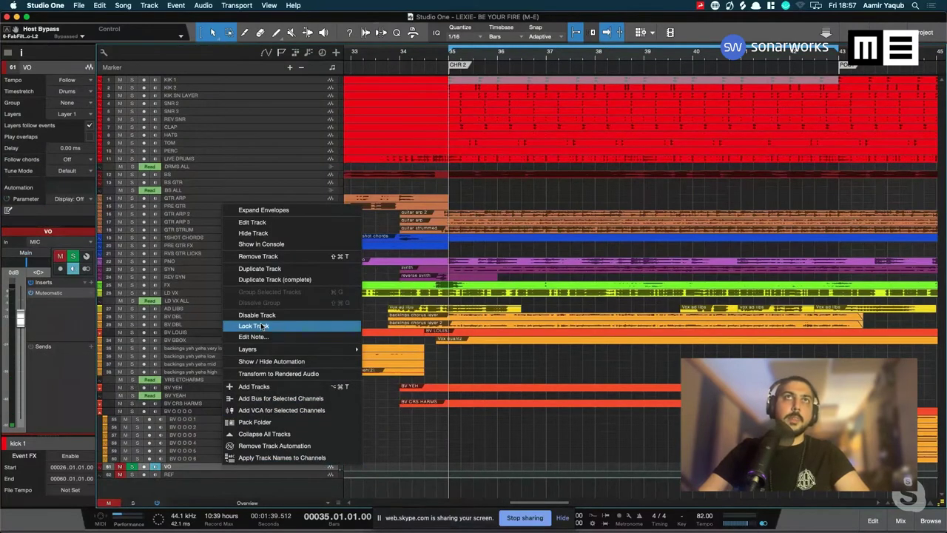
pyautogui.click(263, 257)
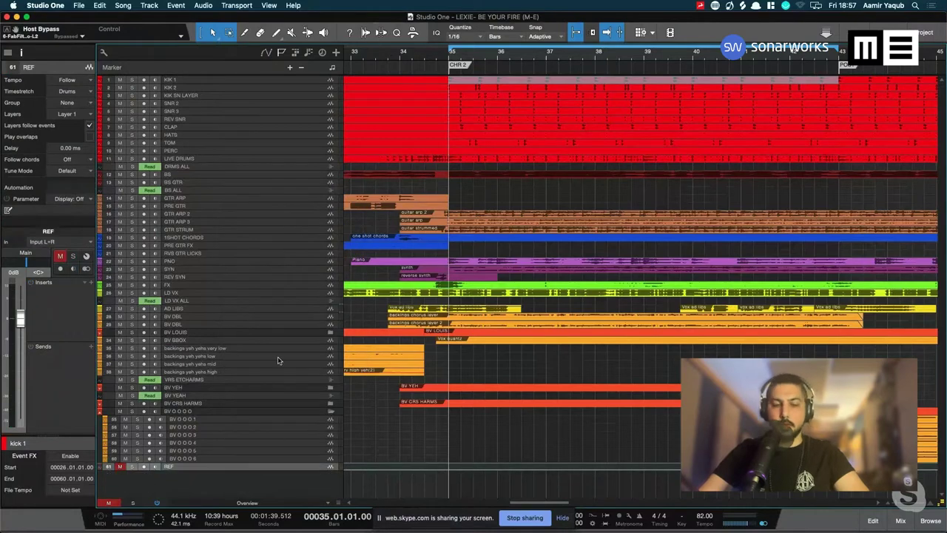
pyautogui.press('F3')
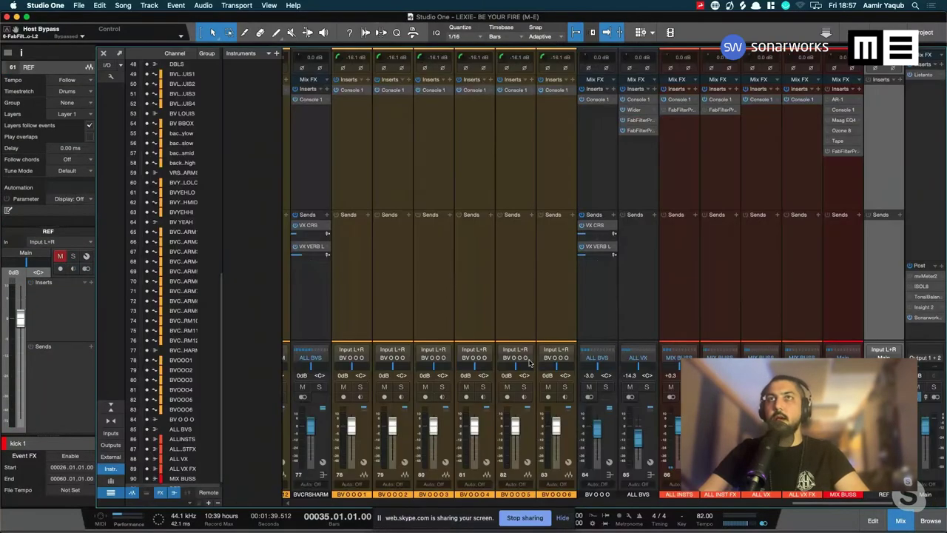
# Solo the DRMS ALL bus and start playback to hear the drums on their own
pyautogui.hscroll(-5, 529, 363)
pyautogui.hscroll(-15, 529, 362)
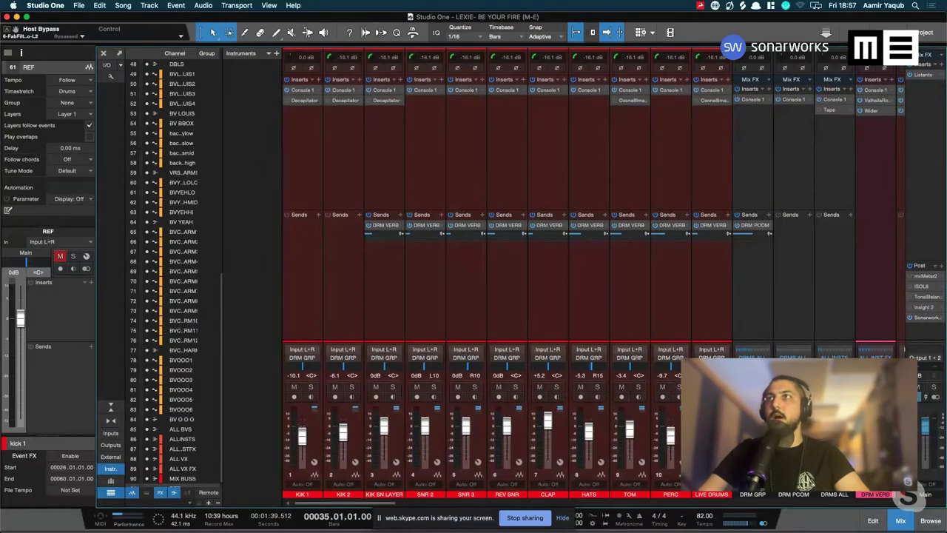
pyautogui.click(834, 493)
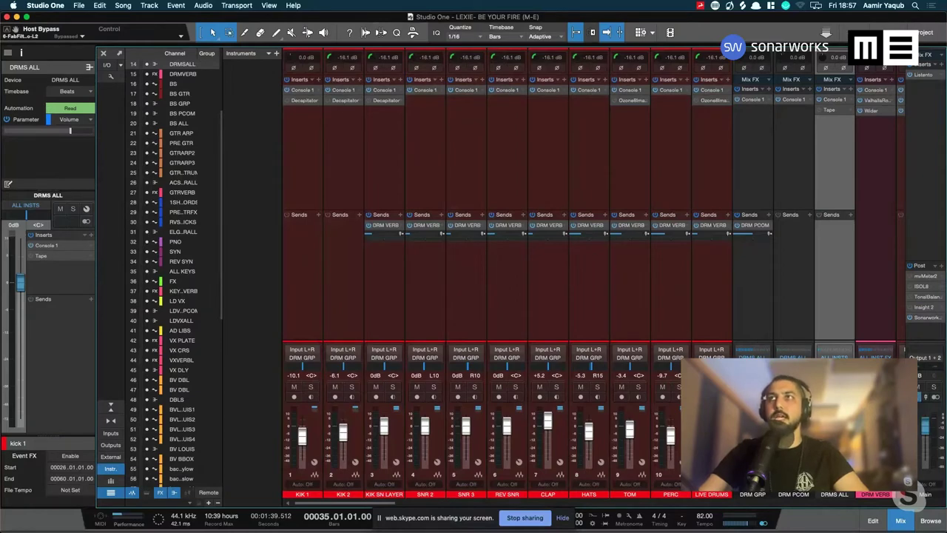
pyautogui.press('s')
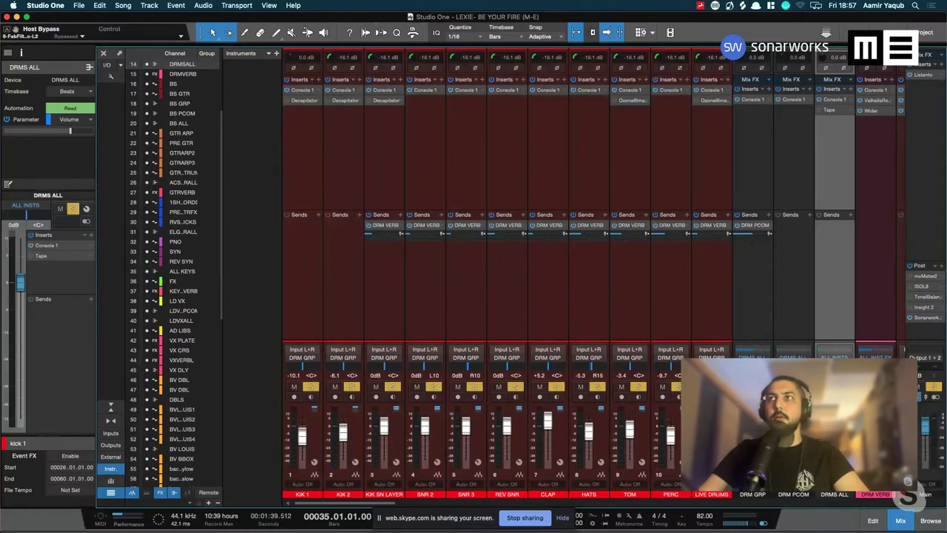
pyautogui.press('space')
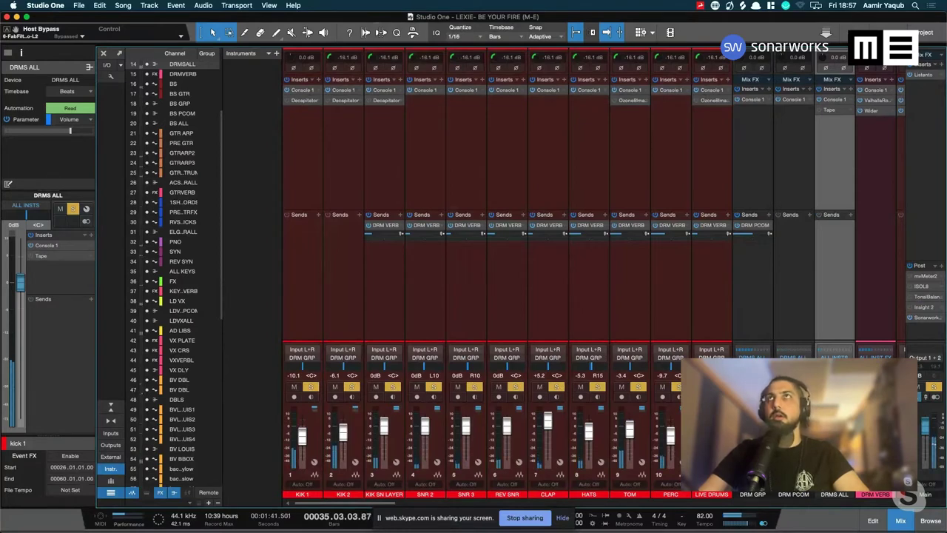
# Select the drum channels from KIK 1 through LIVE DRUMS and compare their sound with the inserts bypassed and active during playback
pyautogui.click(713, 285)
pyautogui.keyDown('shift'); pyautogui.click(311, 262); pyautogui.keyUp('shift')
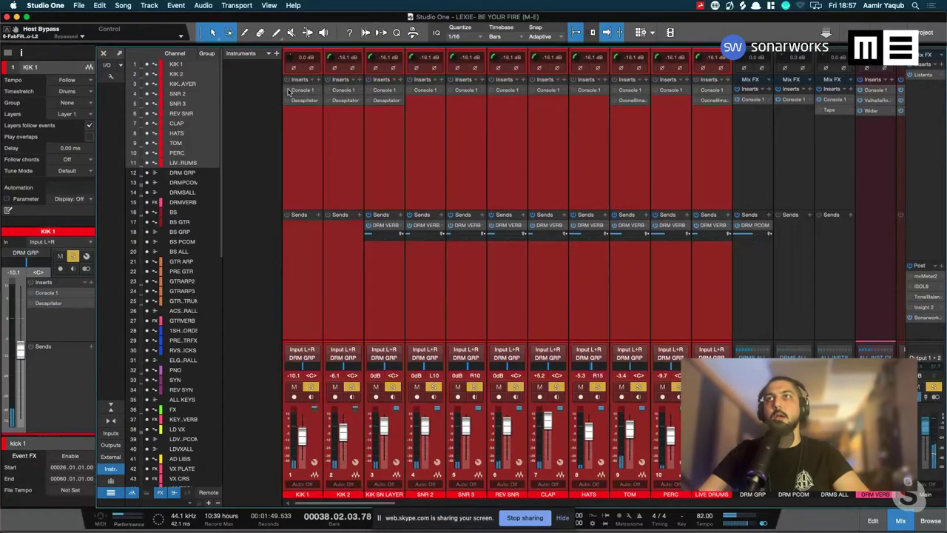
pyautogui.press('space')
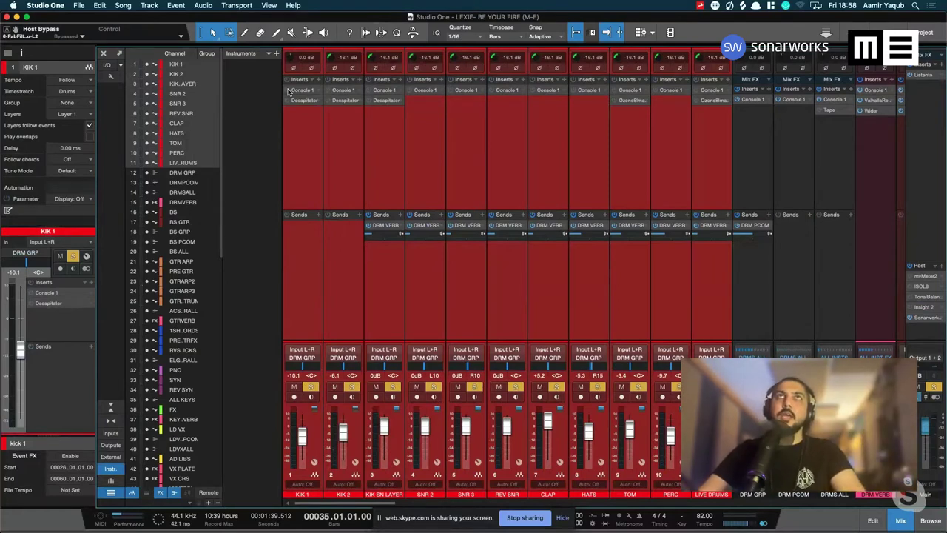
# Clear the drum channel selection, select the DRMS ALL bus and turn off its solo
pyautogui.click(298, 142)
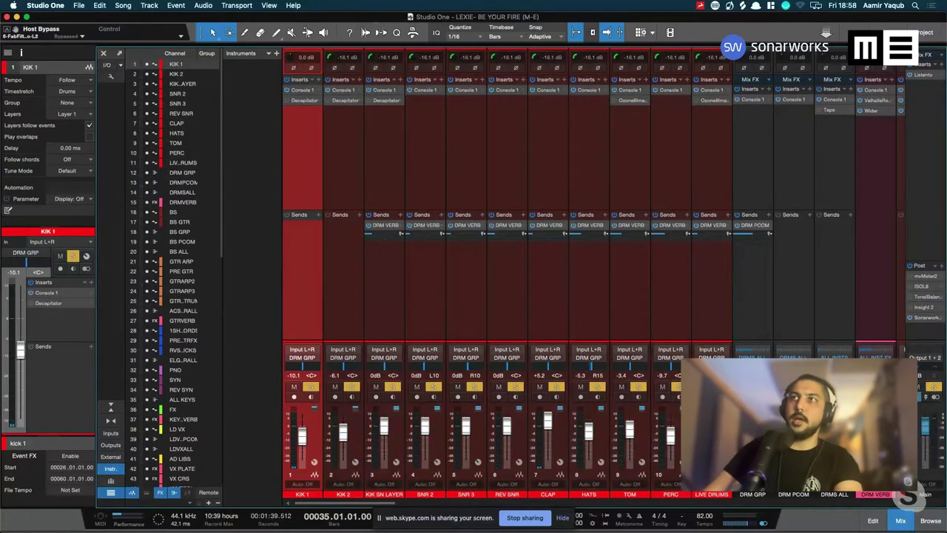
pyautogui.click(834, 148)
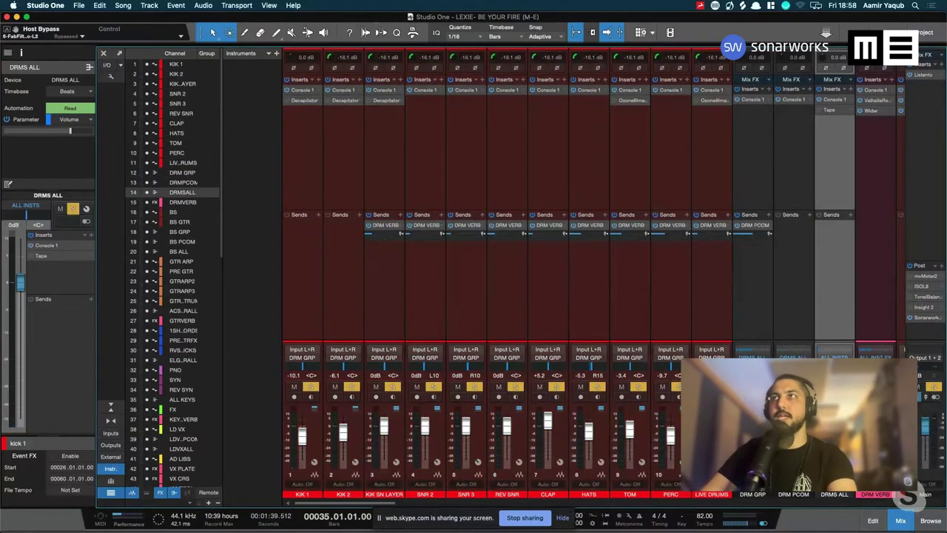
pyautogui.press('s')
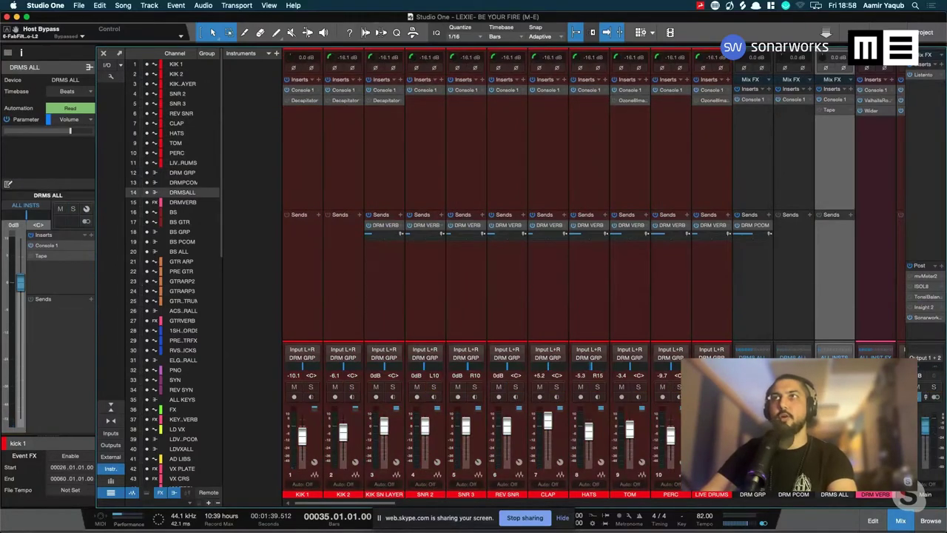
# Select the KIK 1 and KIK 2 channels together and solo both
pyautogui.click(315, 415)
pyautogui.click(349, 423)
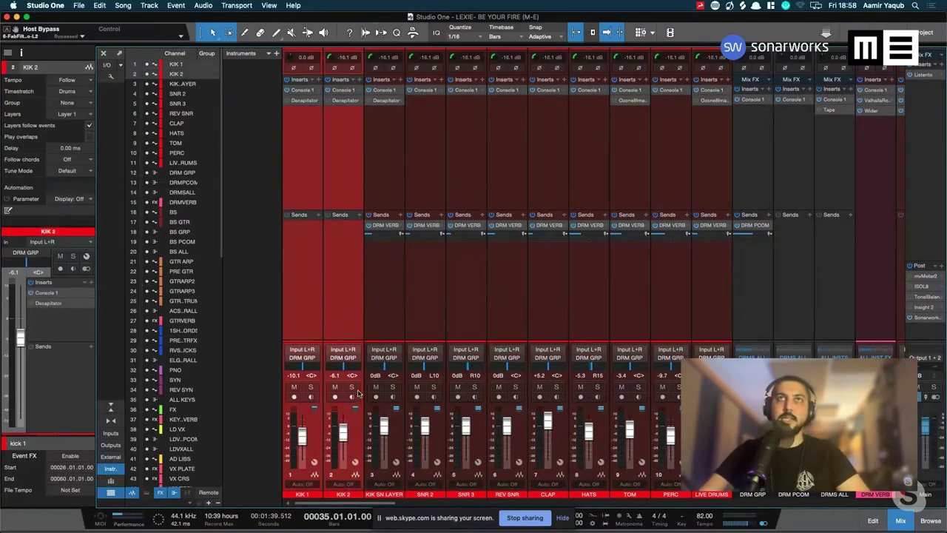
pyautogui.click(353, 387)
pyautogui.click(352, 387)
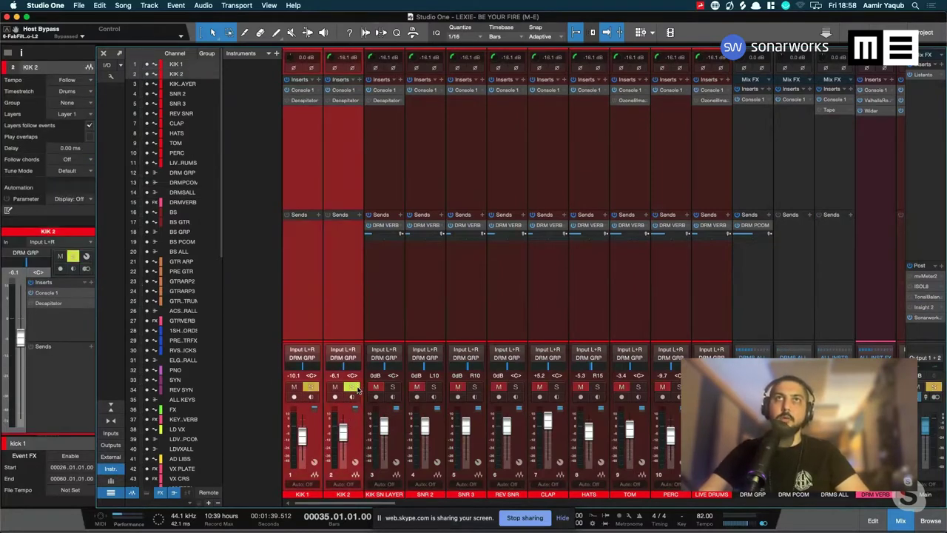
pyautogui.click(354, 387)
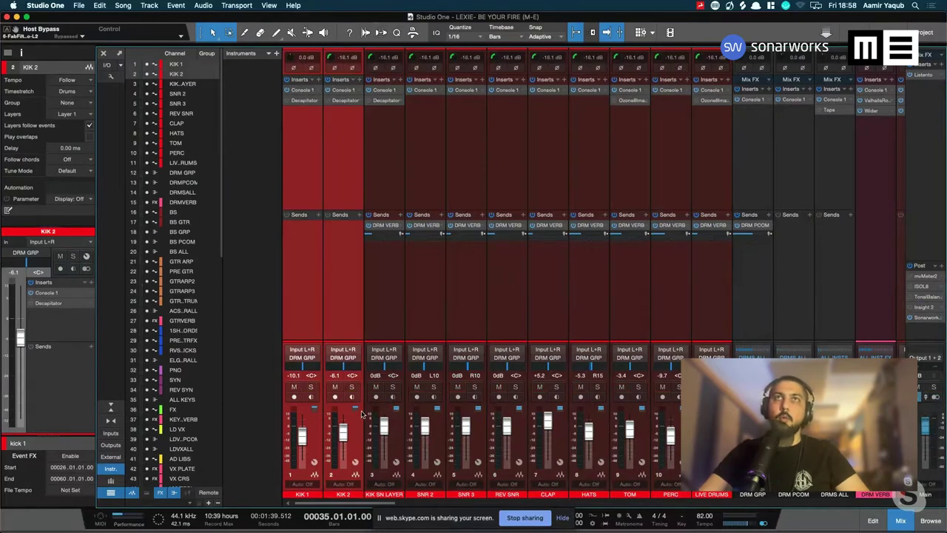
pyautogui.click(355, 387)
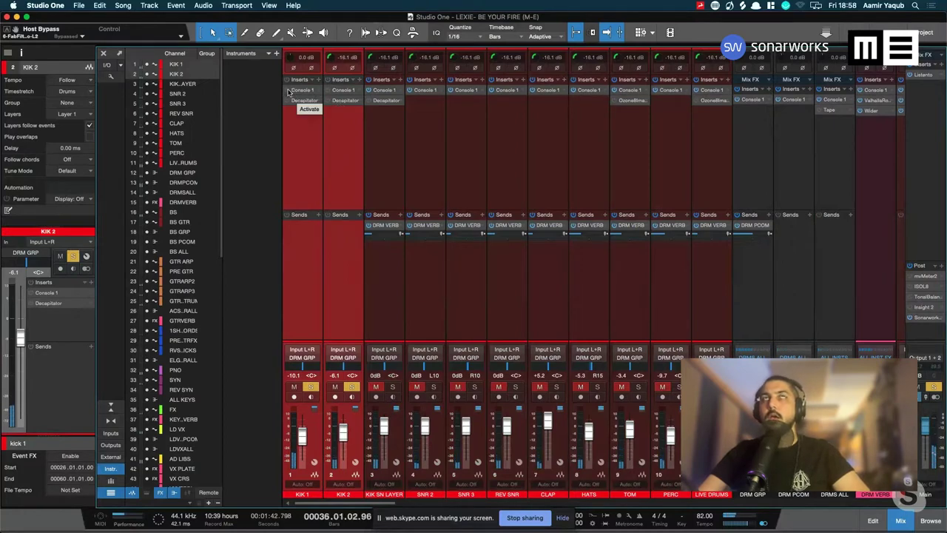
# Restart playback to audition the two soloed kicks with Console 1 active, switch the selection to KIK 1 and stop
pyautogui.press('space')
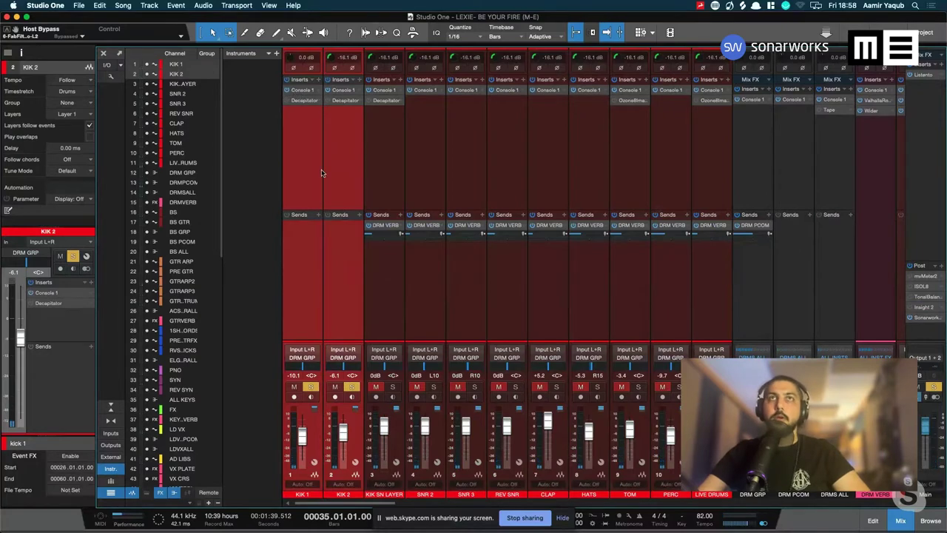
pyautogui.press('space')
pyautogui.click(402, 299)
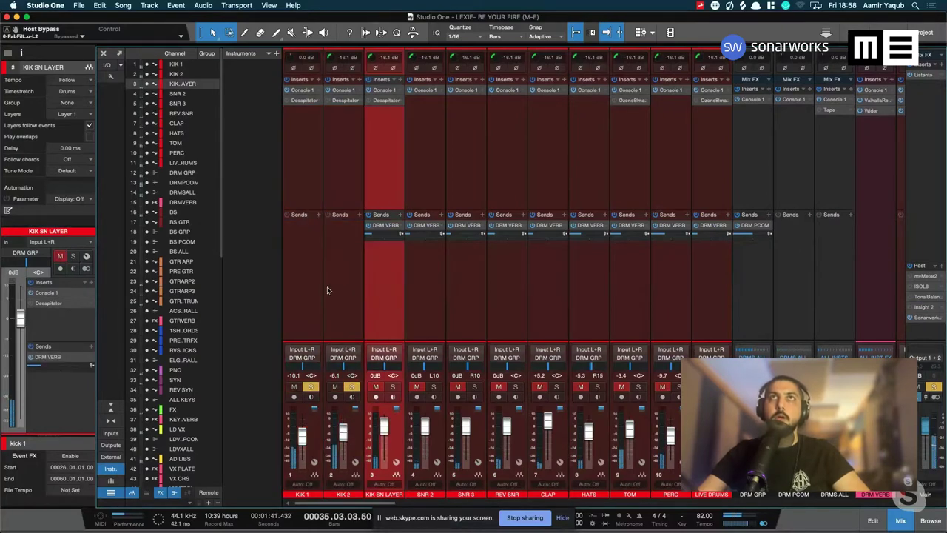
pyautogui.click(325, 290)
pyautogui.click(311, 294)
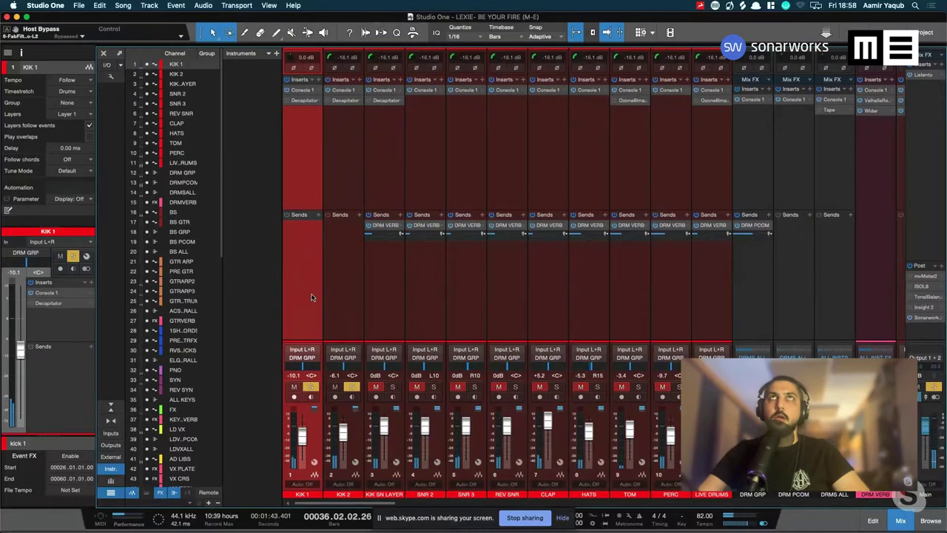
pyautogui.press('space')
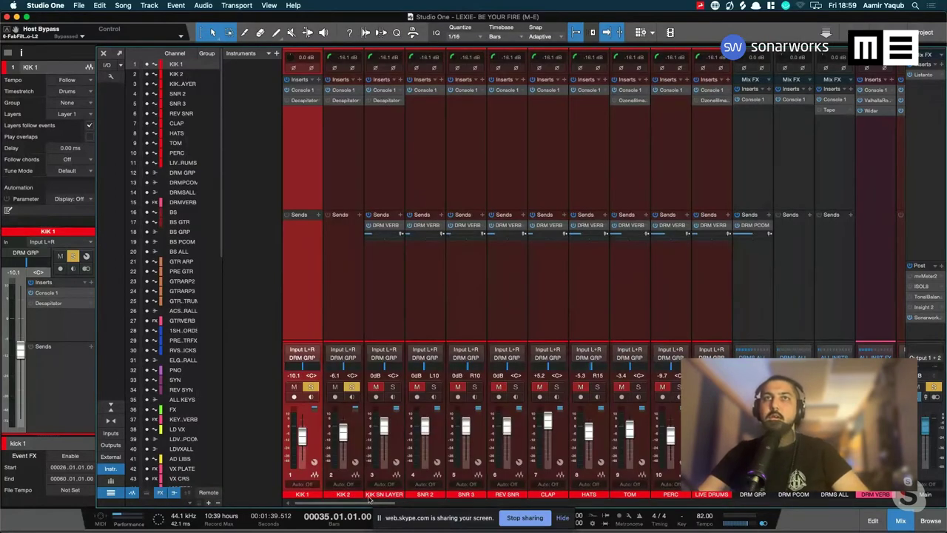
pyautogui.hscroll(6, 459, 511)
pyautogui.hscroll(15, 460, 512)
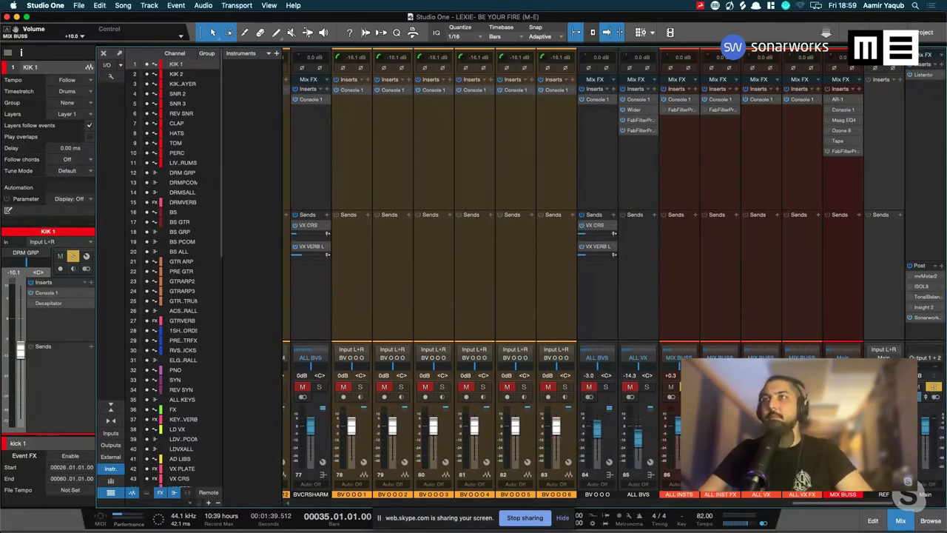
pyautogui.hscroll(-12, 659, 367)
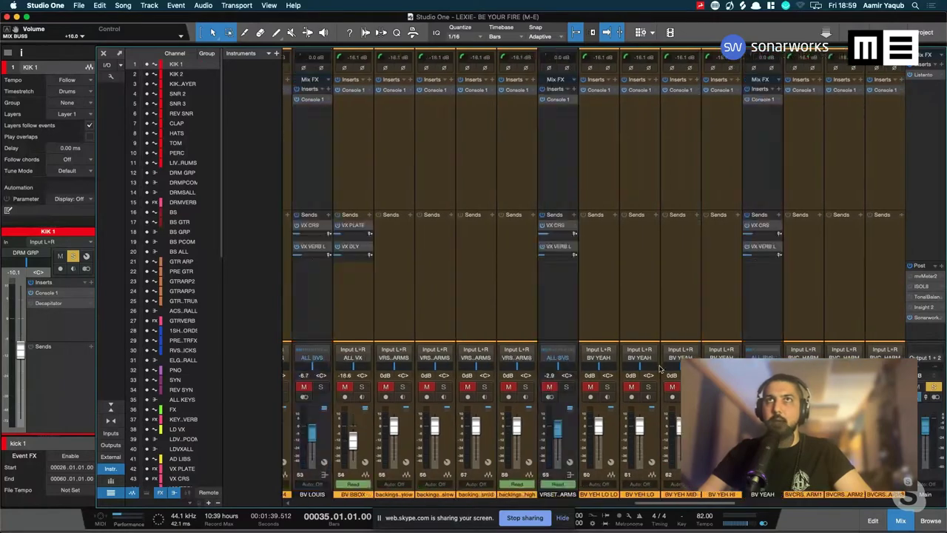
pyautogui.hscroll(-6, 659, 368)
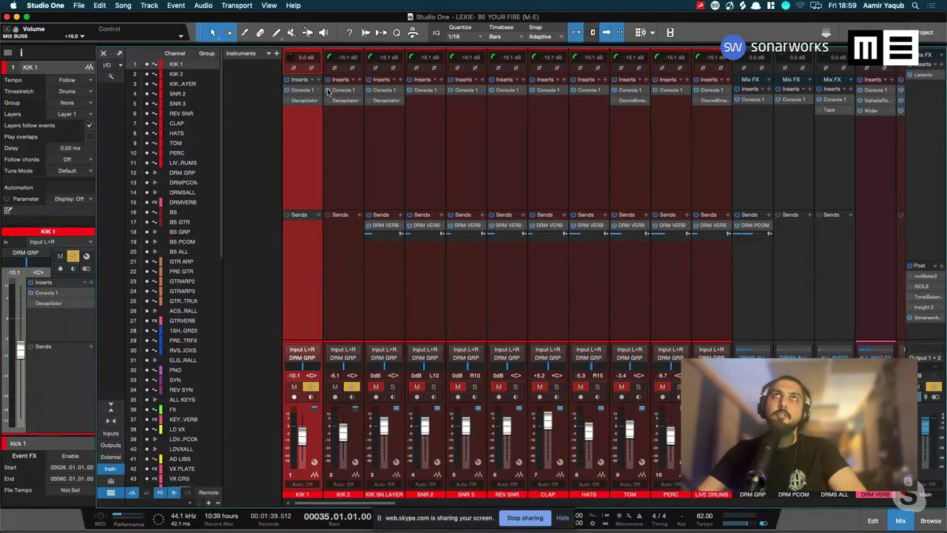
# Play KIK 1 and KIK 2, select both channels and compare them with their Console 1 inserts bypassed and reactivated
pyautogui.press('space')
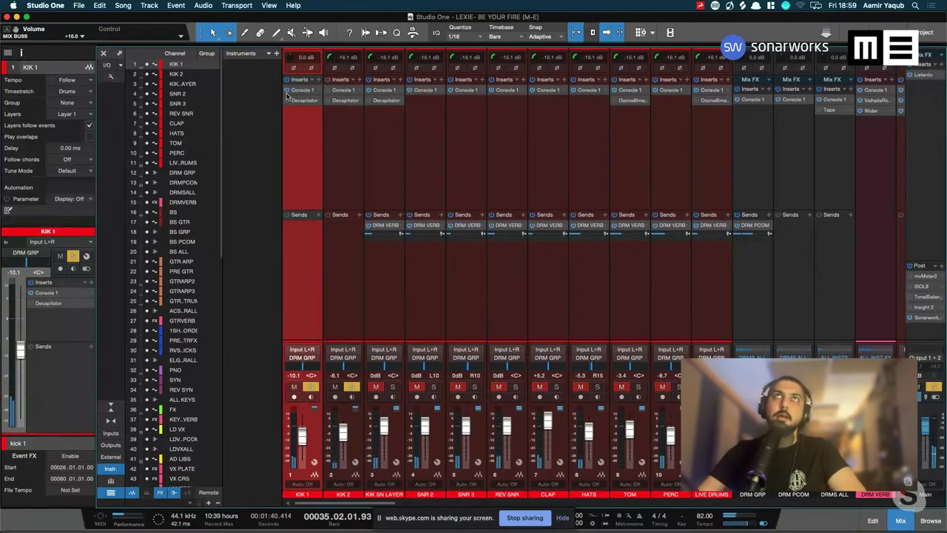
pyautogui.click(339, 142)
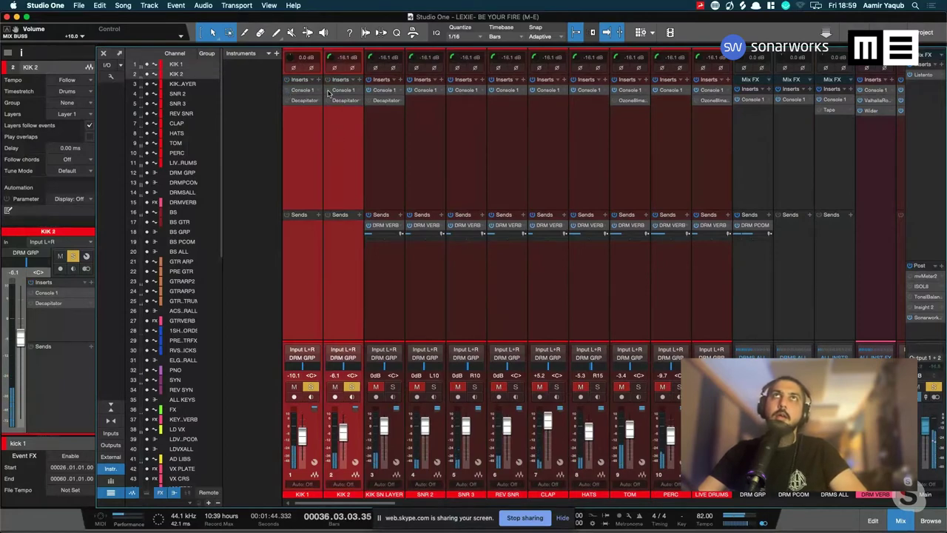
pyautogui.click(329, 91)
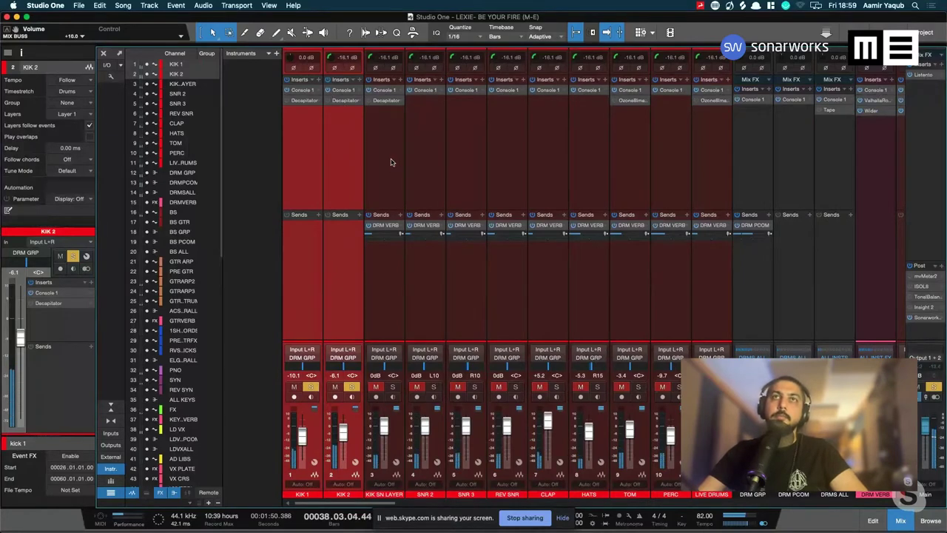
pyautogui.press('space')
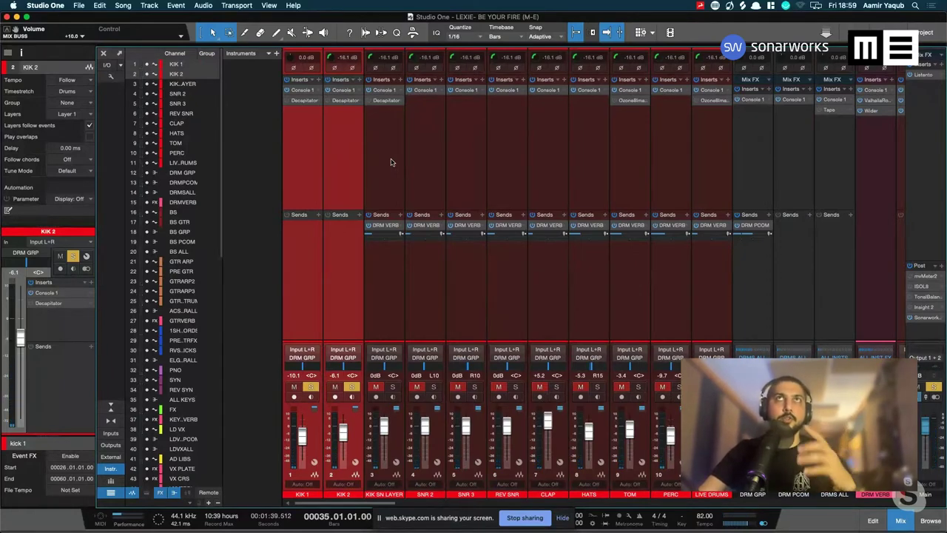
# Select KIK 1, remove the solo from KIK 2 and audition KIK 1 alone
pyautogui.click(297, 270)
pyautogui.click(351, 387)
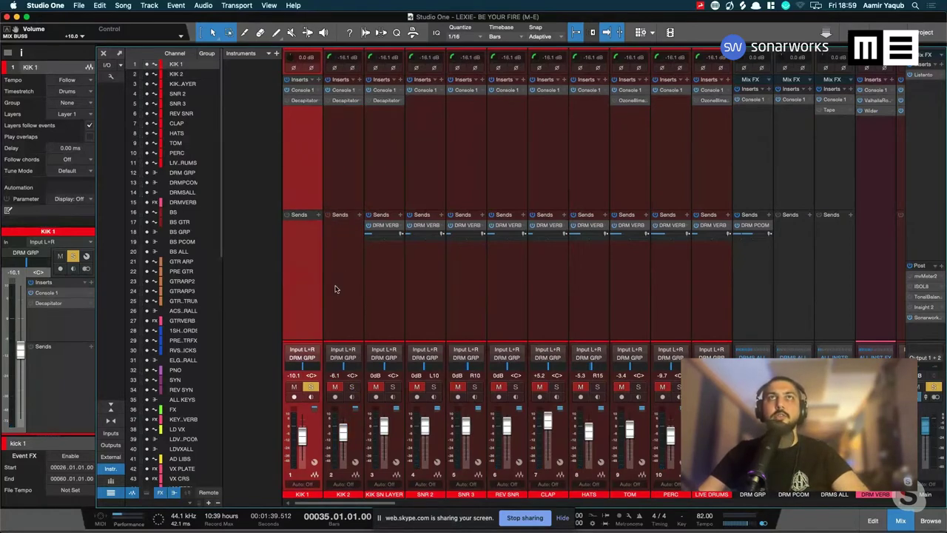
pyautogui.press('space')
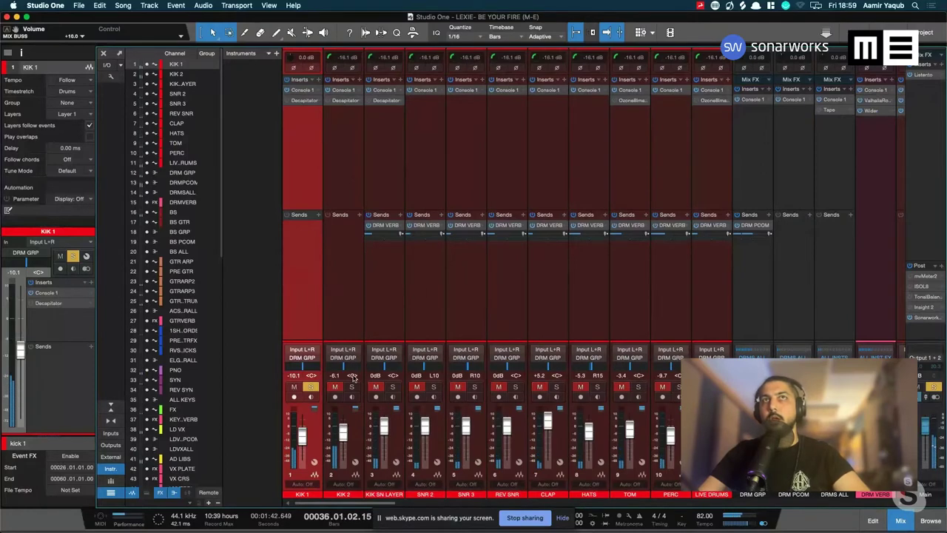
pyautogui.press('space')
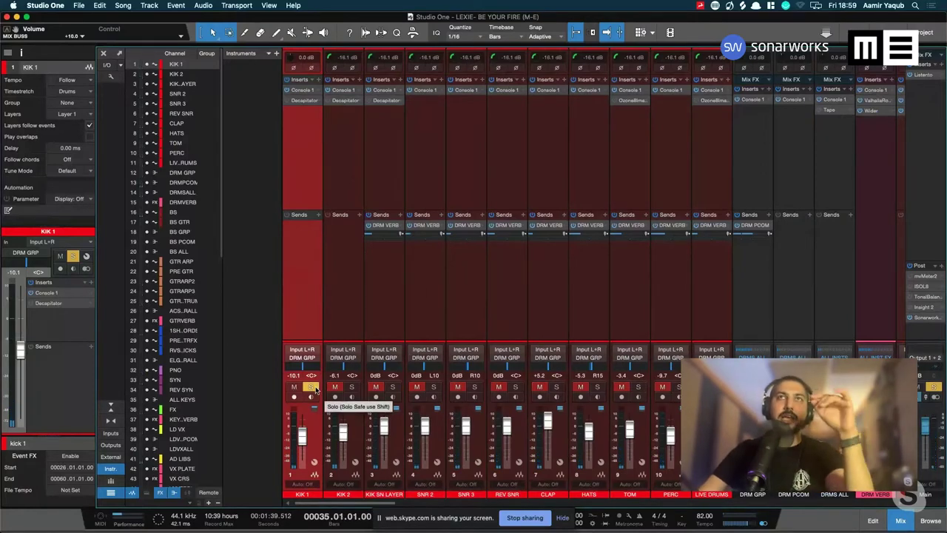
# Switch the solo from KIK 1 to KIK 2, select KIK 2 and audition it alone
pyautogui.click(352, 387)
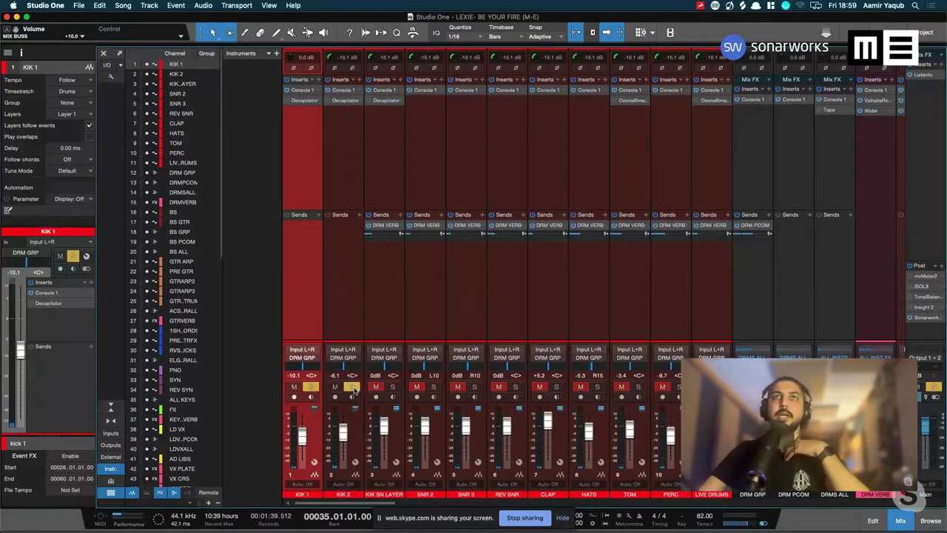
pyautogui.click(311, 386)
pyautogui.click(362, 453)
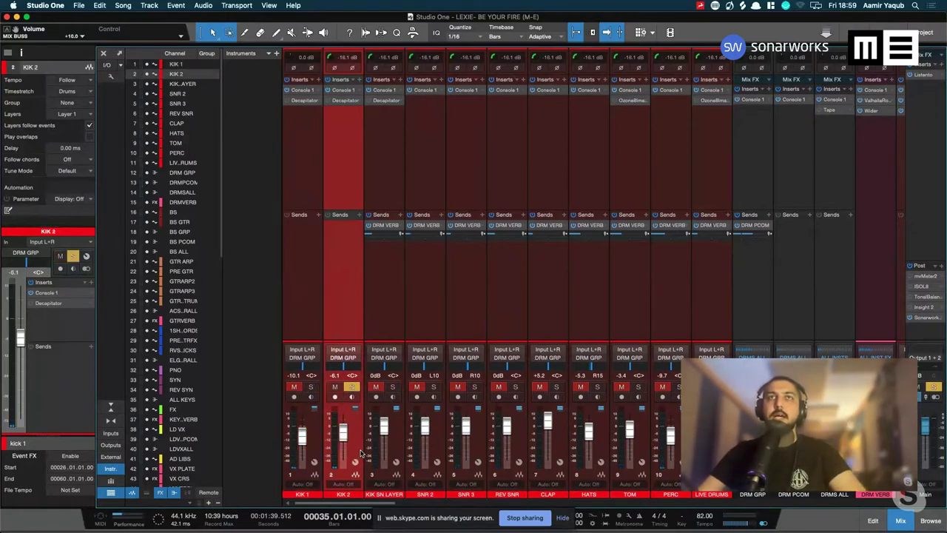
pyautogui.press('space')
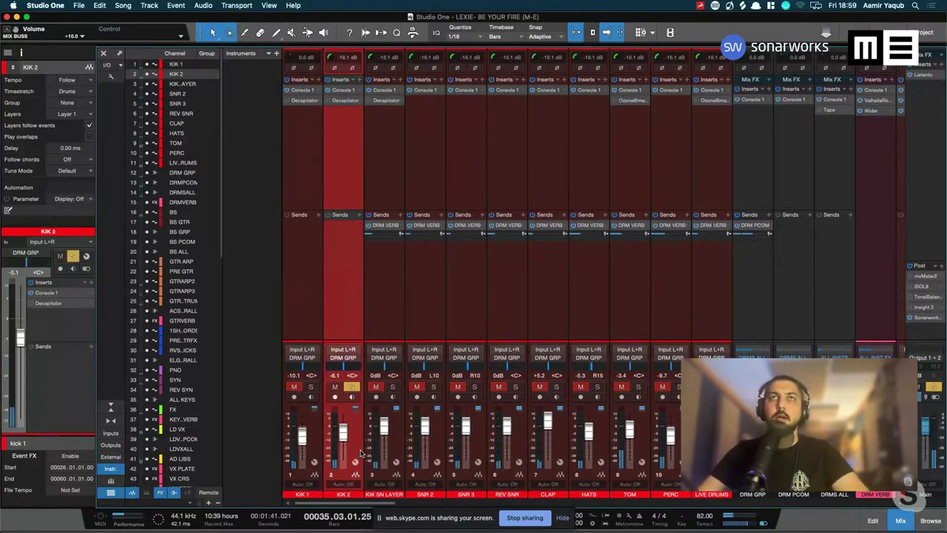
pyautogui.press('space')
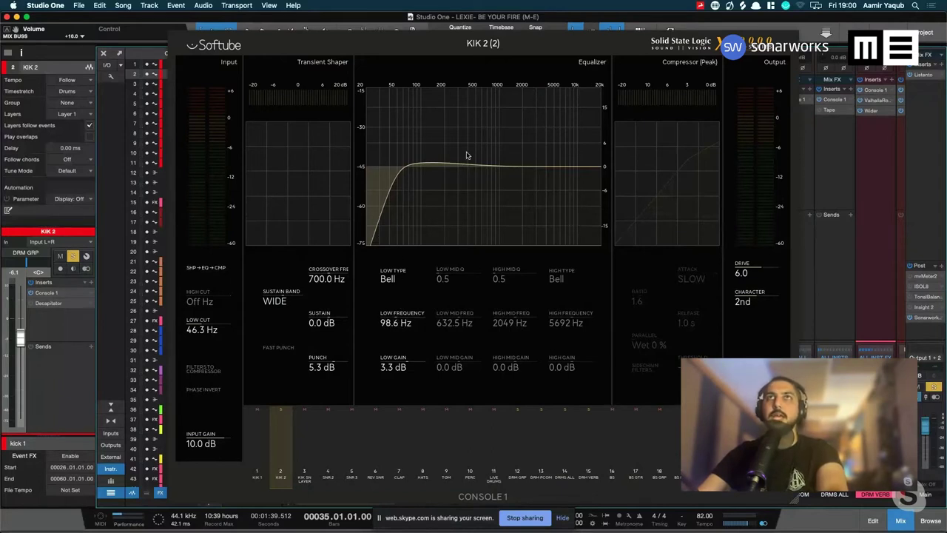
# Audition KIK 2 with Console 1's transient shaper and equalizer bypassed and reactivated, stop playback and close Console 1
pyautogui.click(421, 272)
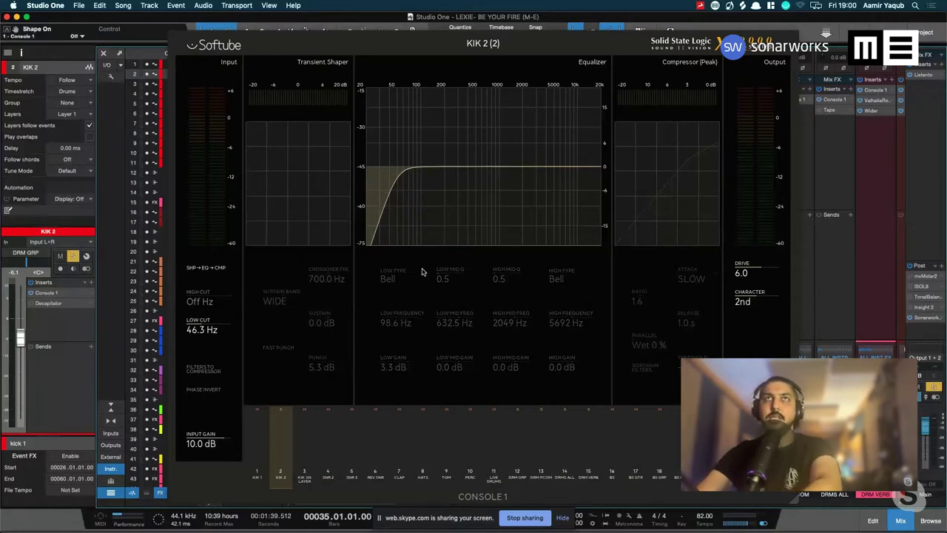
pyautogui.press('space')
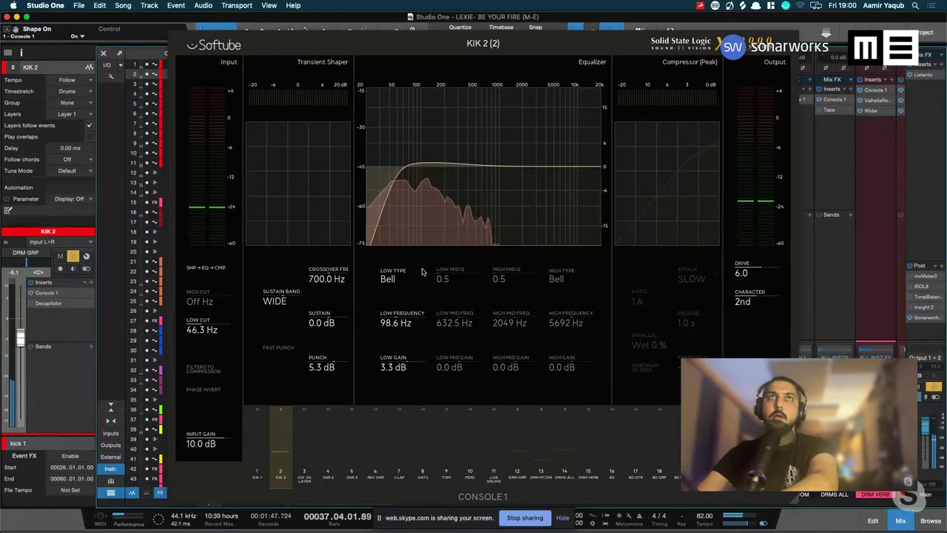
pyautogui.press('space')
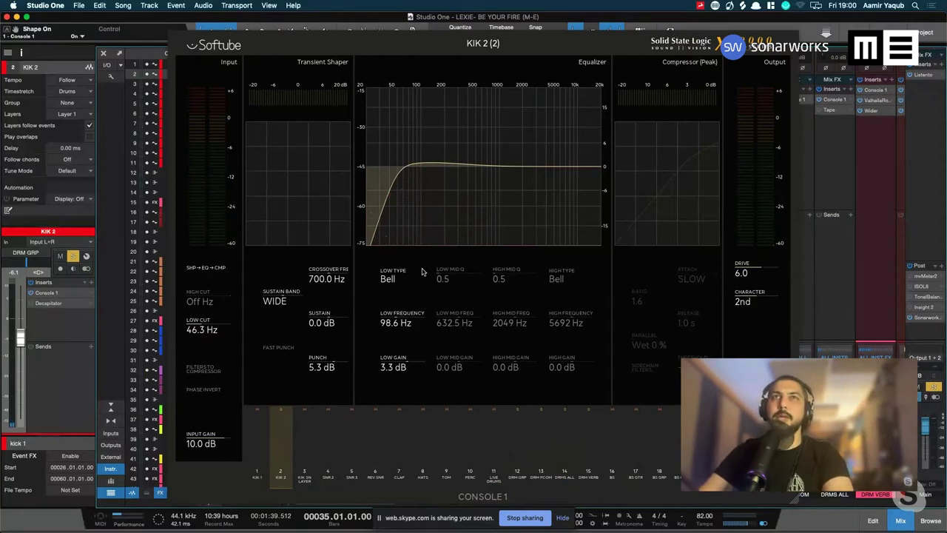
pyautogui.press('super+w')
# Solo KIK 1 alongside KIK 2, select KIK 1 and open its Decapitator insert, placing the plug-in window clear of the KIK 1 channel
pyautogui.click(309, 387)
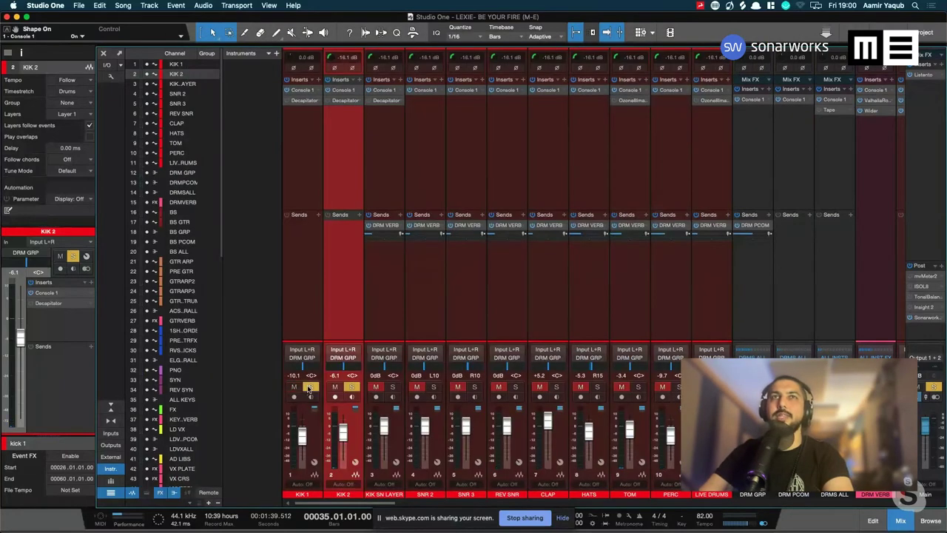
pyautogui.click(315, 427)
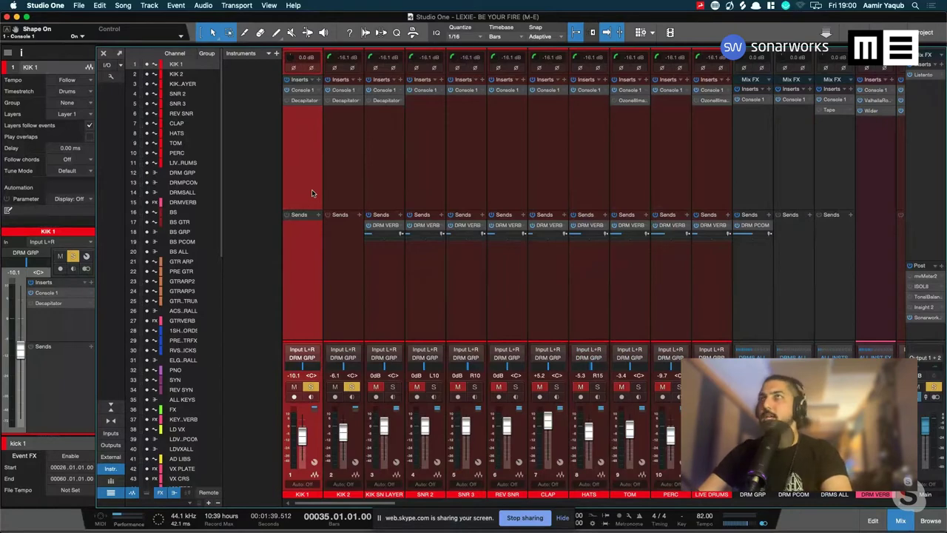
pyautogui.click(293, 102)
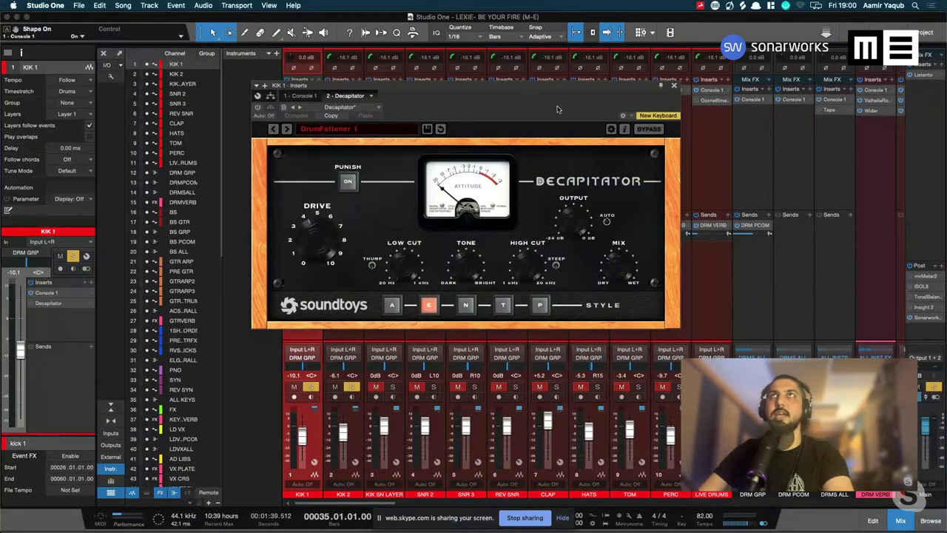
pyautogui.moveTo(521, 91); pyautogui.dragTo(687, 83)
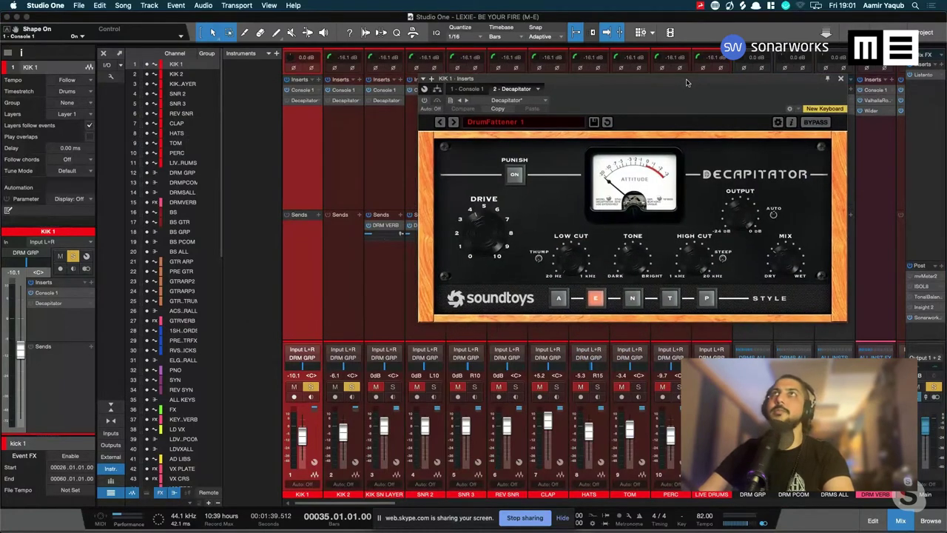
pyautogui.moveTo(686, 83); pyautogui.dragTo(628, 85)
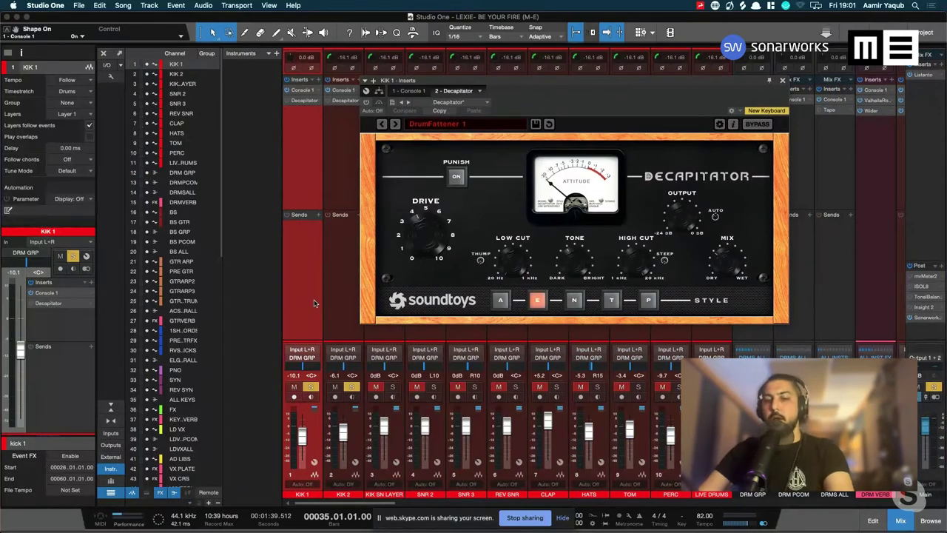
# Remove the solo from KIK 2, play KIK 1 alone and activate its Decapitator during playback, closing the plug-in after stopping
pyautogui.click(352, 386)
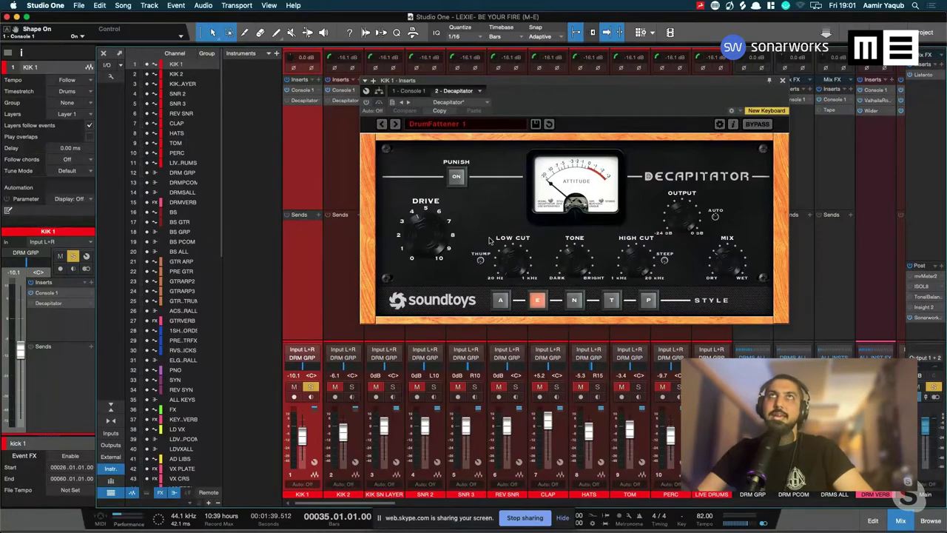
pyautogui.press('space')
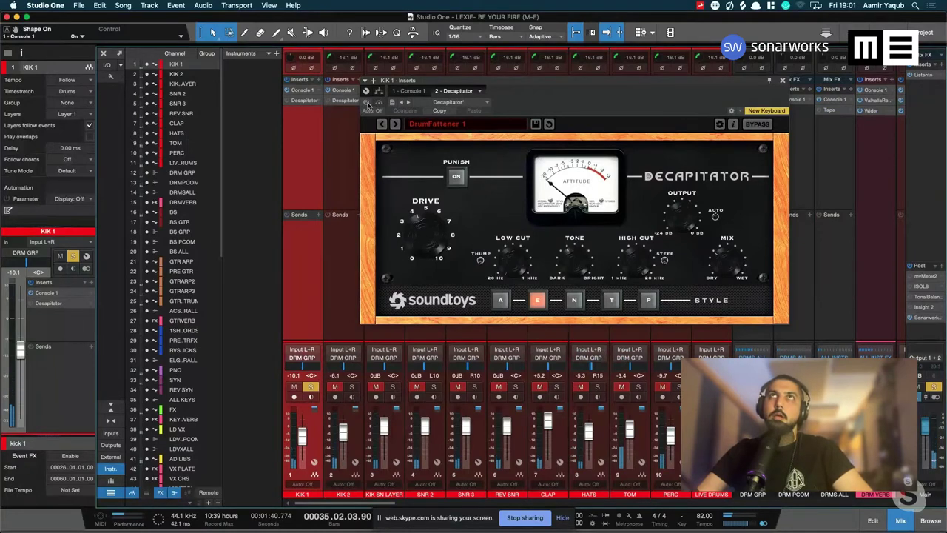
pyautogui.click(365, 101)
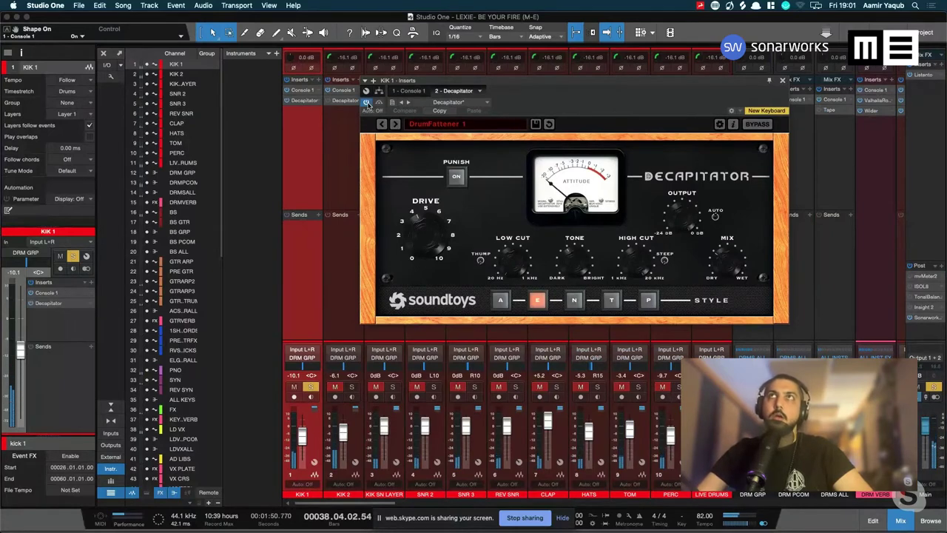
pyautogui.press('space')
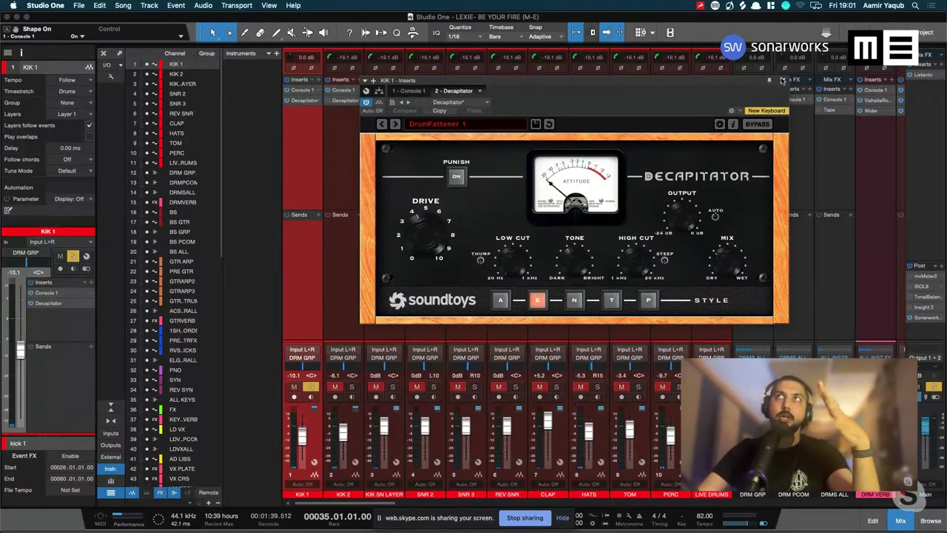
pyautogui.click(783, 83)
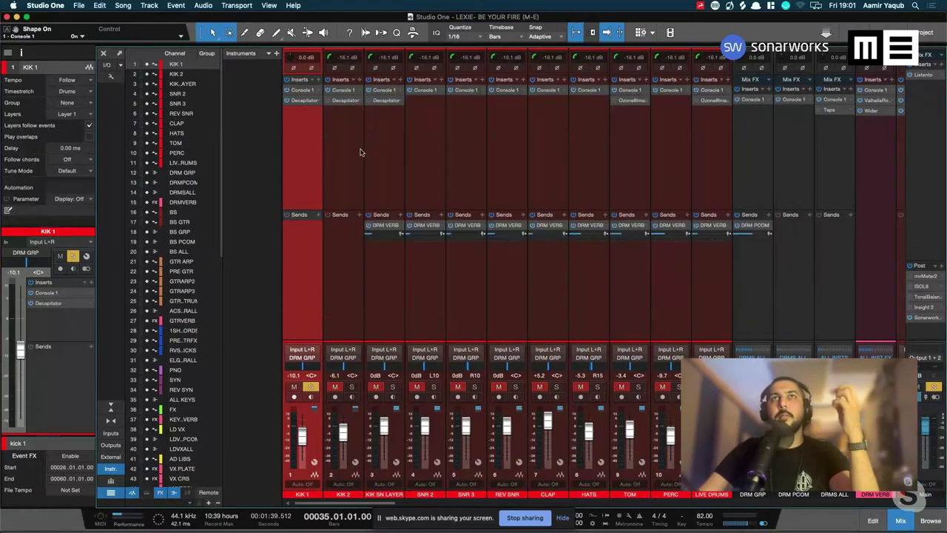
# Select KIK 2, switch the solo from KIK 1 to it and open its Decapitator insert clear of the channel's inserts
pyautogui.click(352, 174)
pyautogui.click(351, 387)
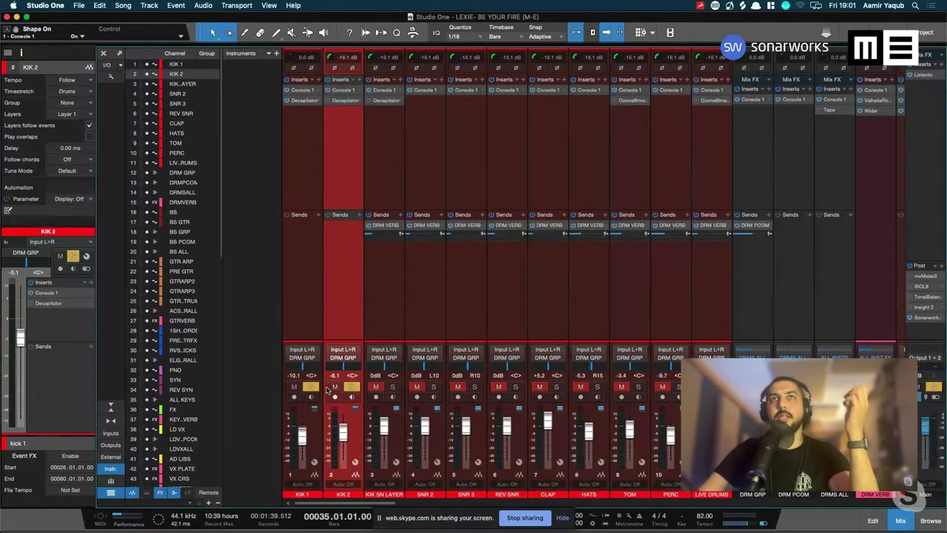
pyautogui.click(310, 387)
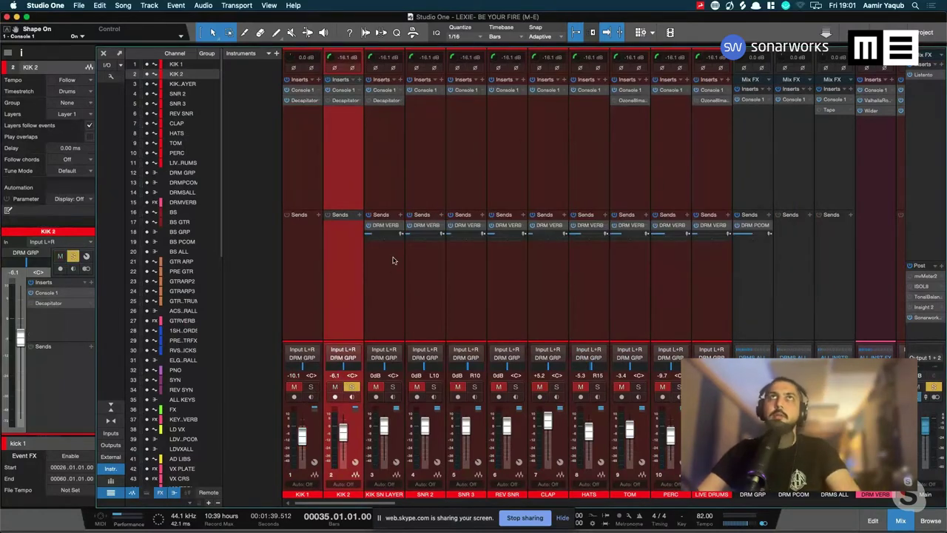
pyautogui.click(342, 104)
pyautogui.moveTo(510, 90); pyautogui.dragTo(620, 121)
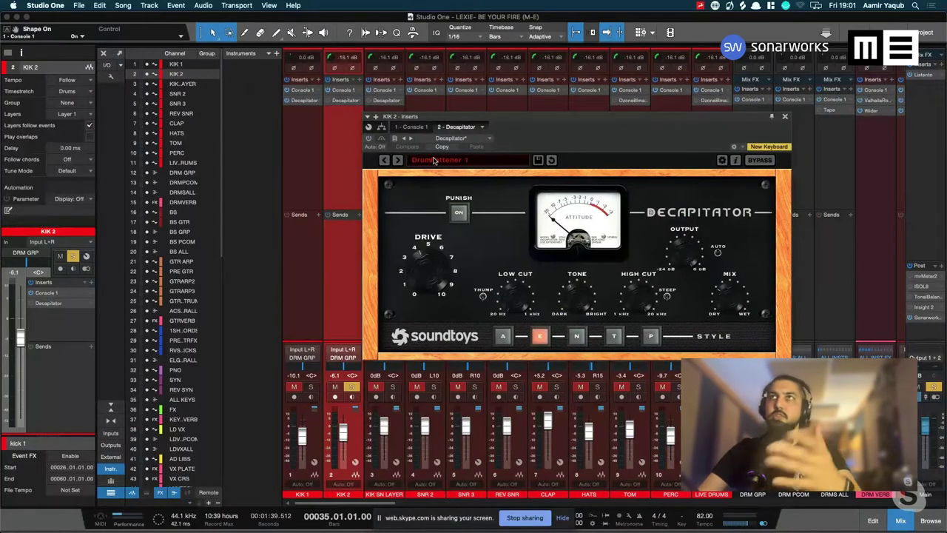
# Activate Decapitator on KIK 2, compare the sound with it off and on during playback, and close the plug-in with it active
pyautogui.click(369, 139)
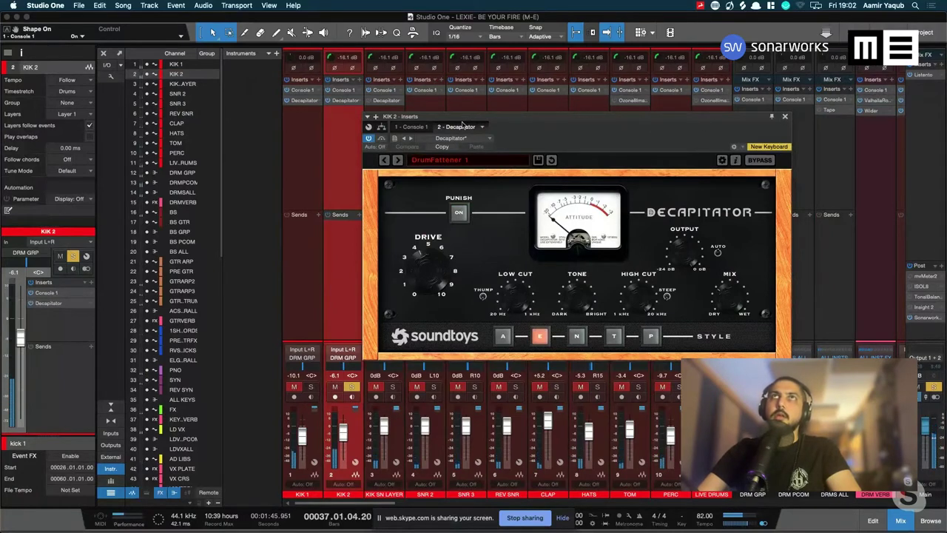
pyautogui.click(369, 139)
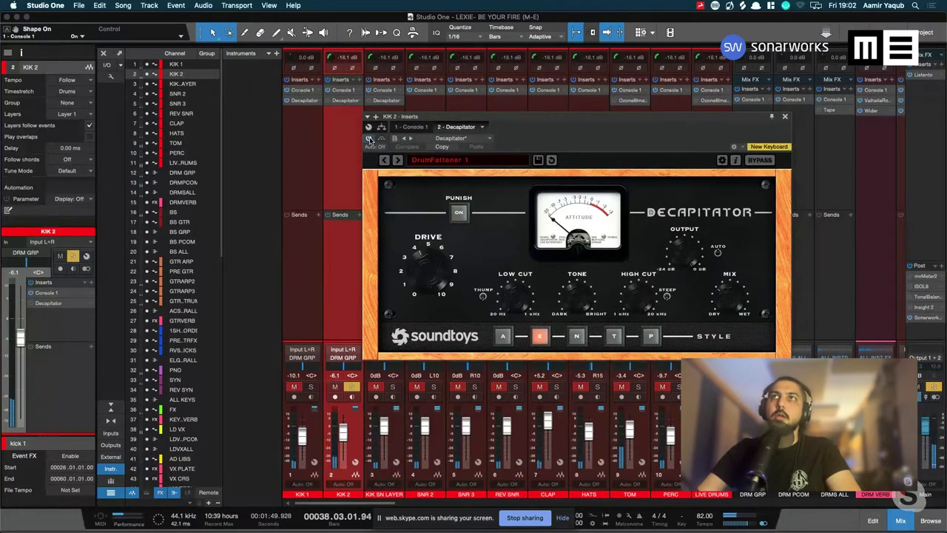
pyautogui.click(369, 139)
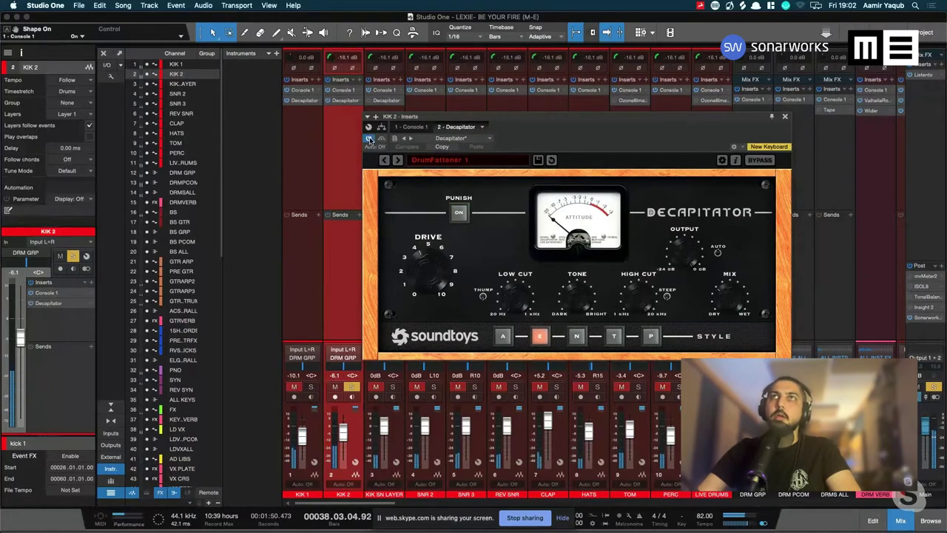
pyautogui.click(786, 116)
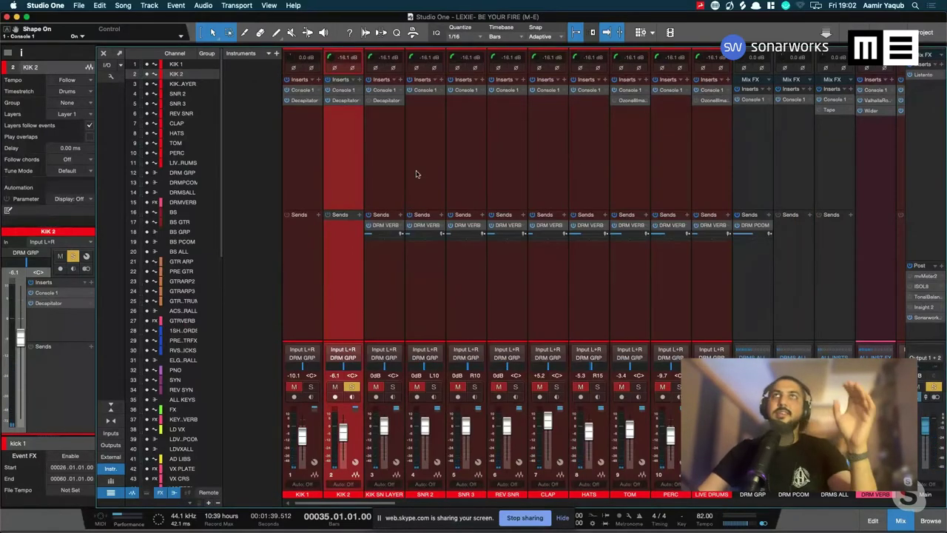
# Solo KIK 1 alongside KIK 2, select both channels, audition the two kicks together and reduce the selection to KIK 2
pyautogui.click(310, 387)
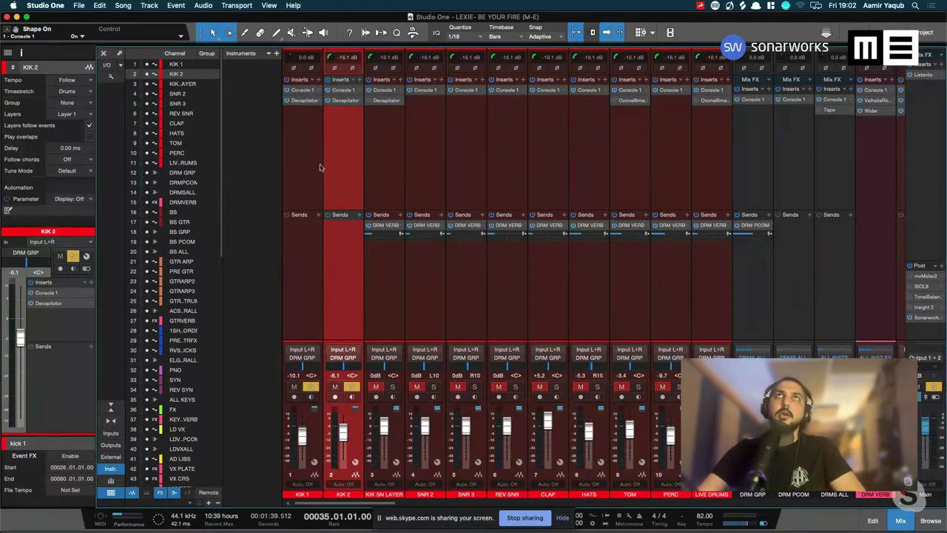
pyautogui.click(308, 112)
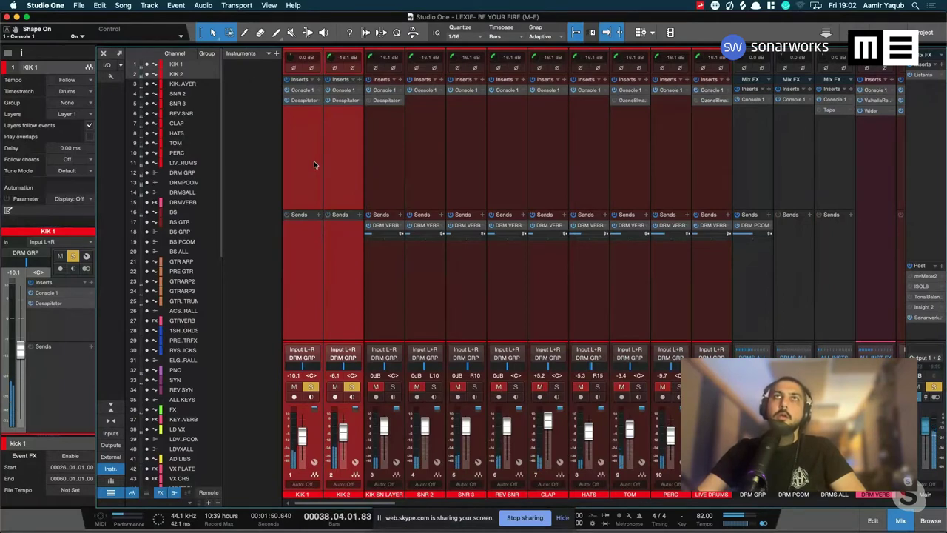
pyautogui.press('space')
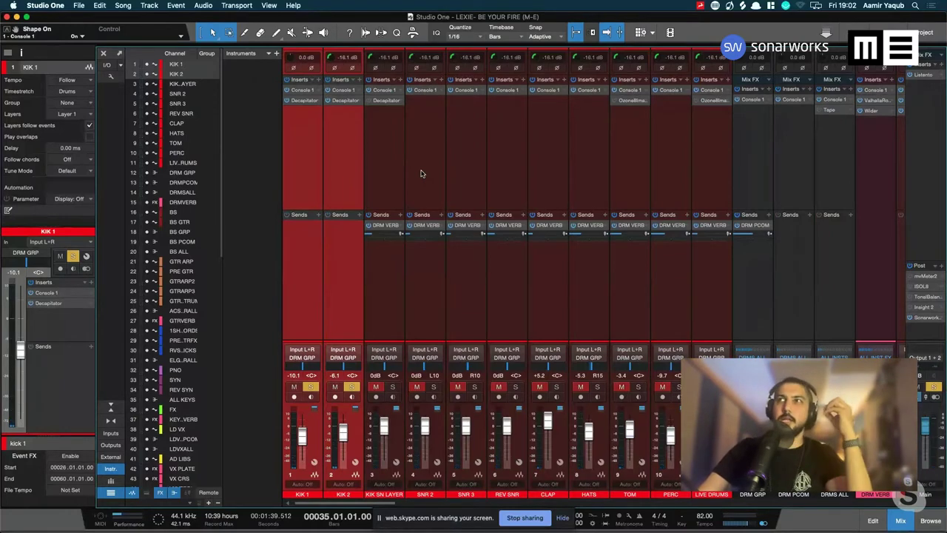
pyautogui.click(375, 294)
pyautogui.click(338, 298)
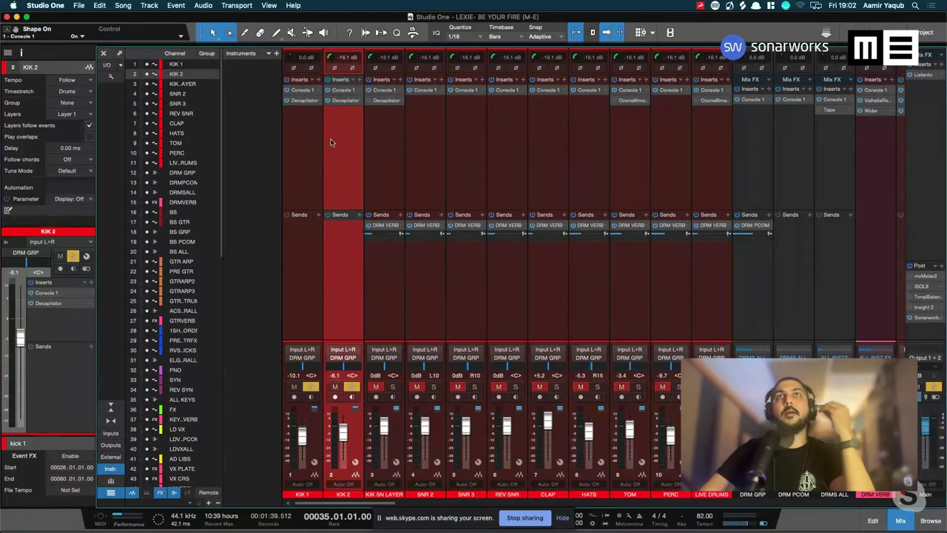
# Select and solo KIK SN LAYER, remove the solos from KIK 2 and KIK 1, and audition the layer alone
pyautogui.click(398, 285)
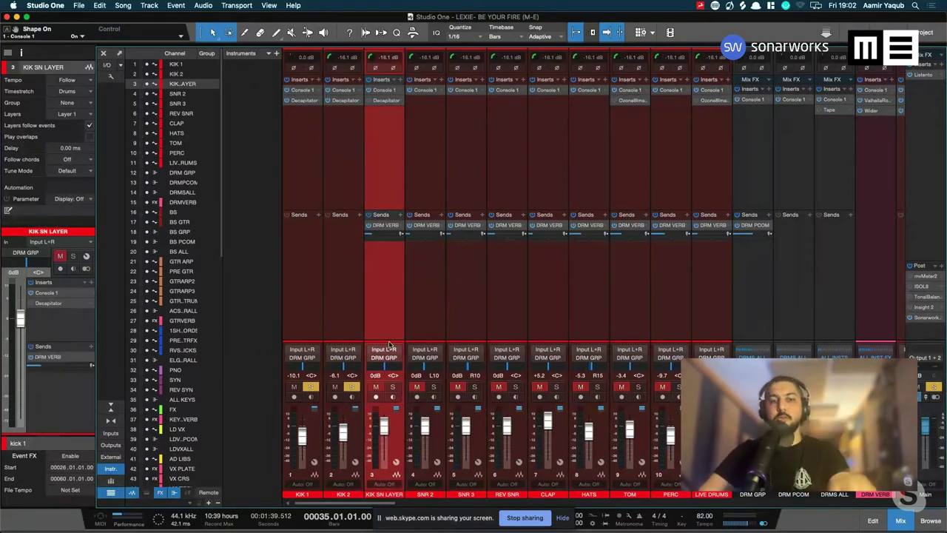
pyautogui.click(393, 387)
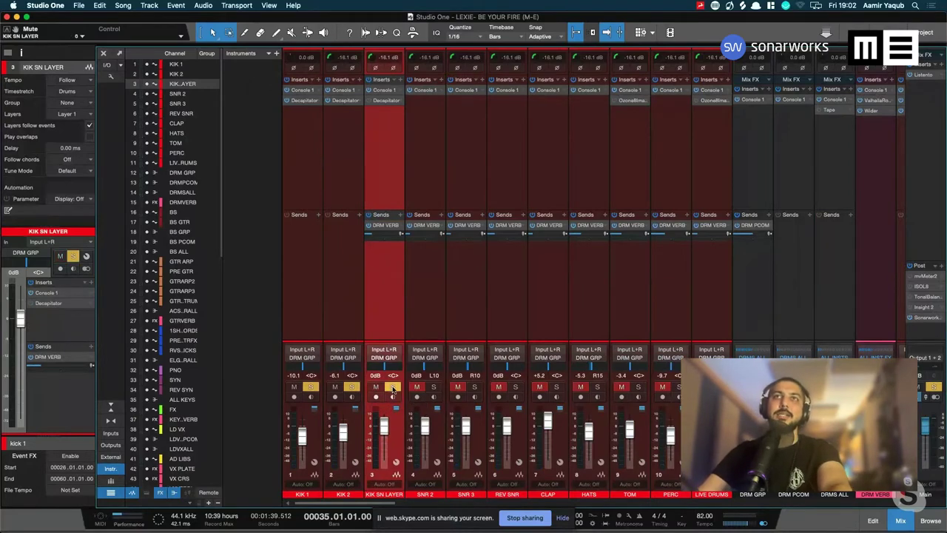
pyautogui.click(352, 387)
pyautogui.click(311, 387)
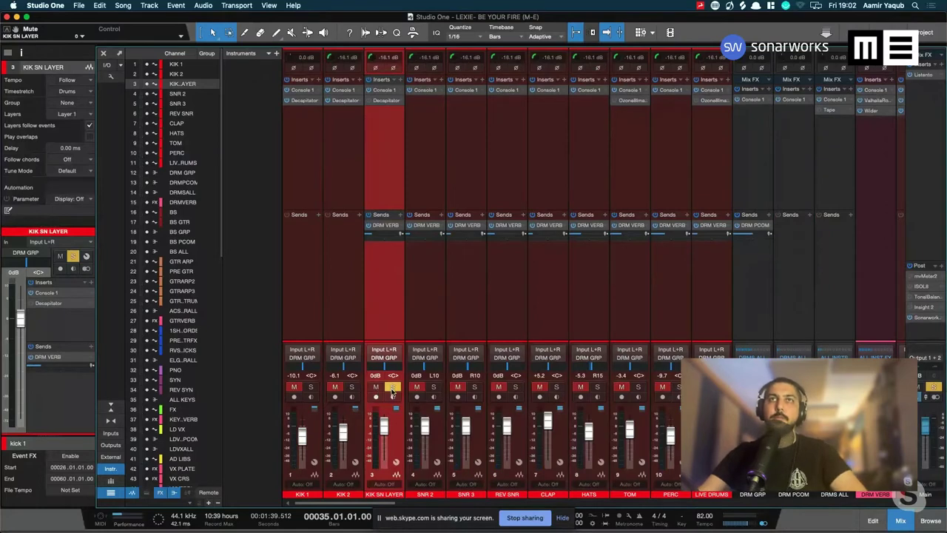
pyautogui.press('space')
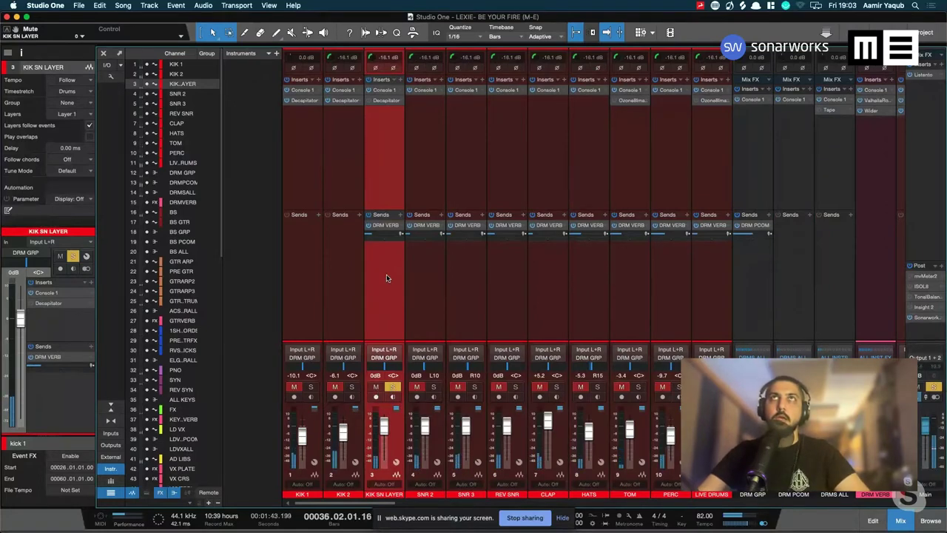
pyautogui.press('space')
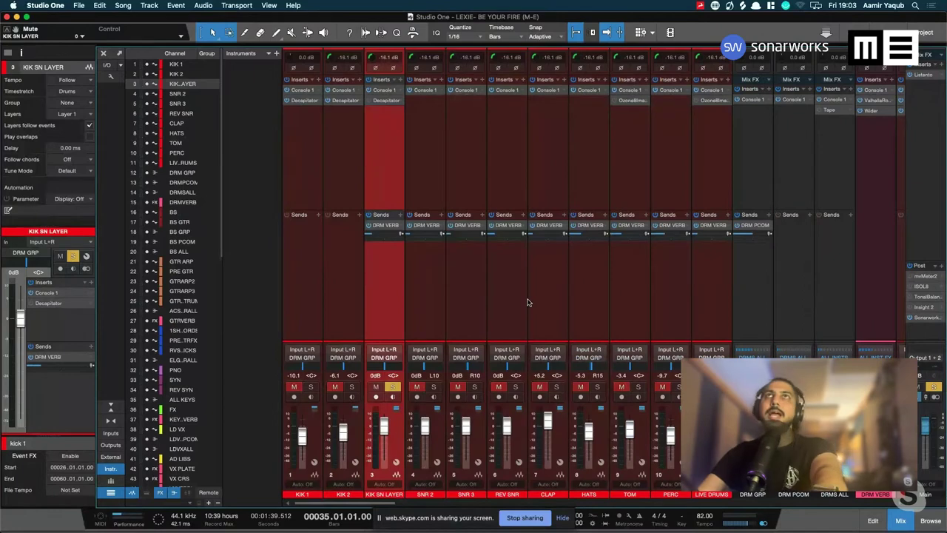
# Open the Decapitator insert on KIK SN LAYER, activate it during playback, stop and close the plug-in
pyautogui.click(383, 101)
pyautogui.moveTo(526, 94); pyautogui.dragTo(535, 143)
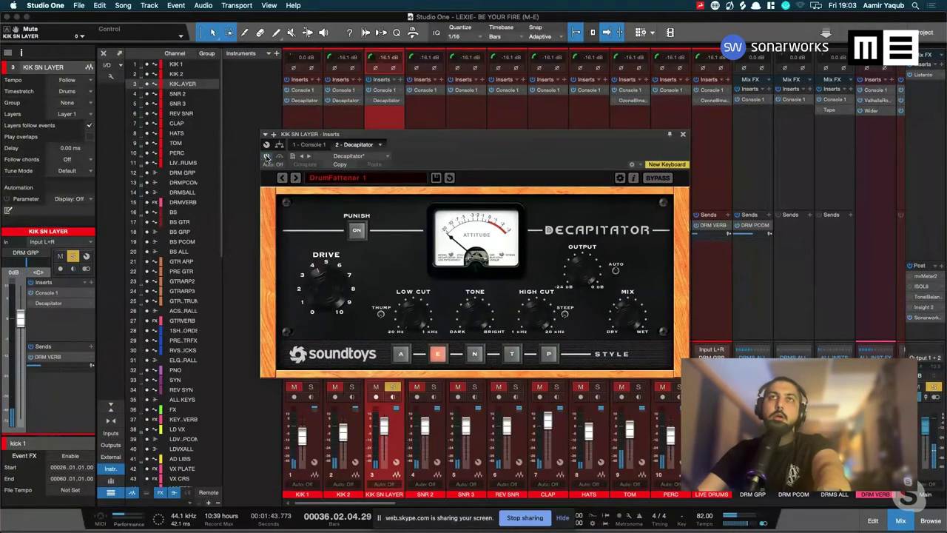
pyautogui.click(267, 157)
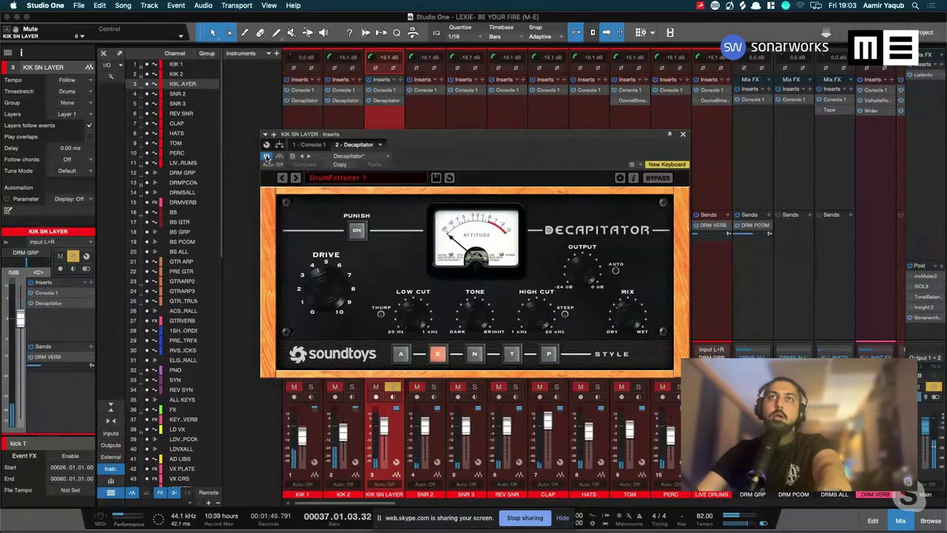
pyautogui.press('space')
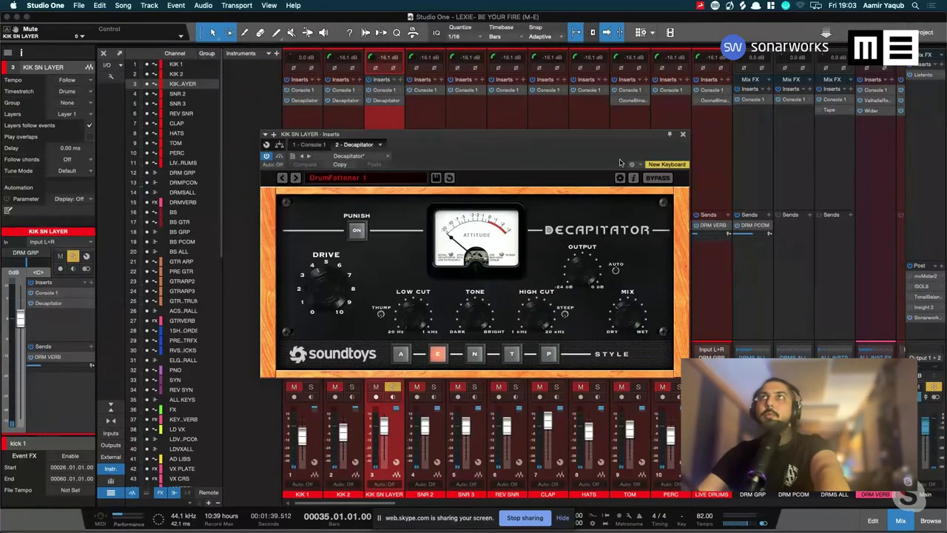
pyautogui.click(683, 135)
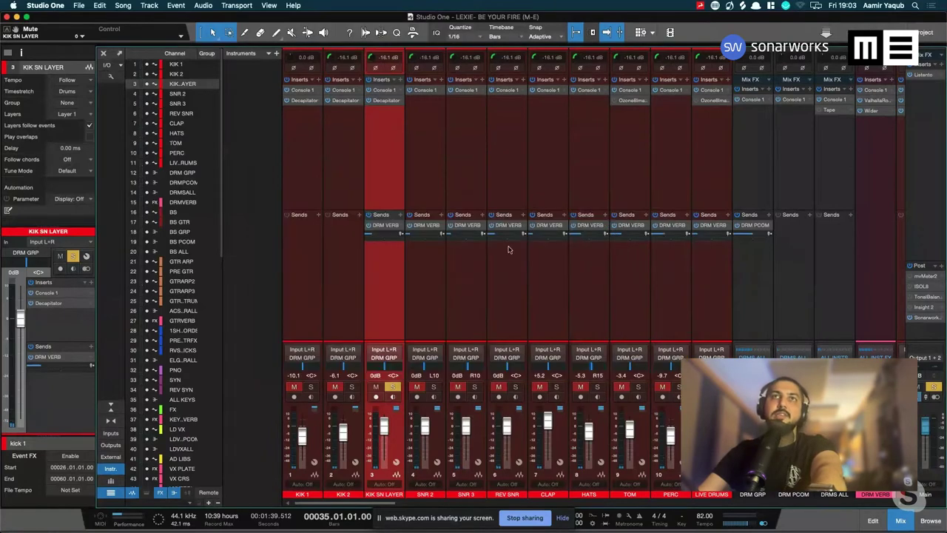
# Solo KIK 2 and KIK 1 together with the already soloed KIK SN LAYER
pyautogui.click(351, 386)
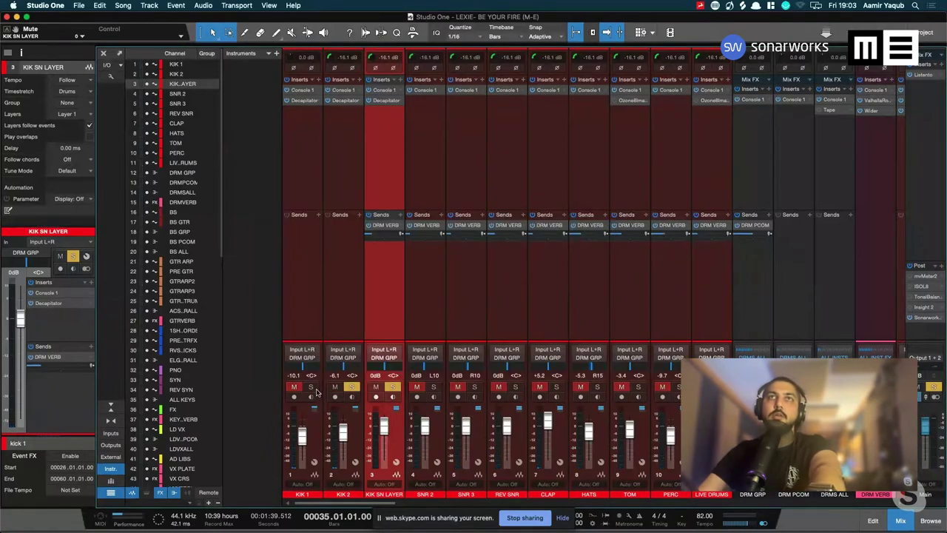
pyautogui.click(311, 388)
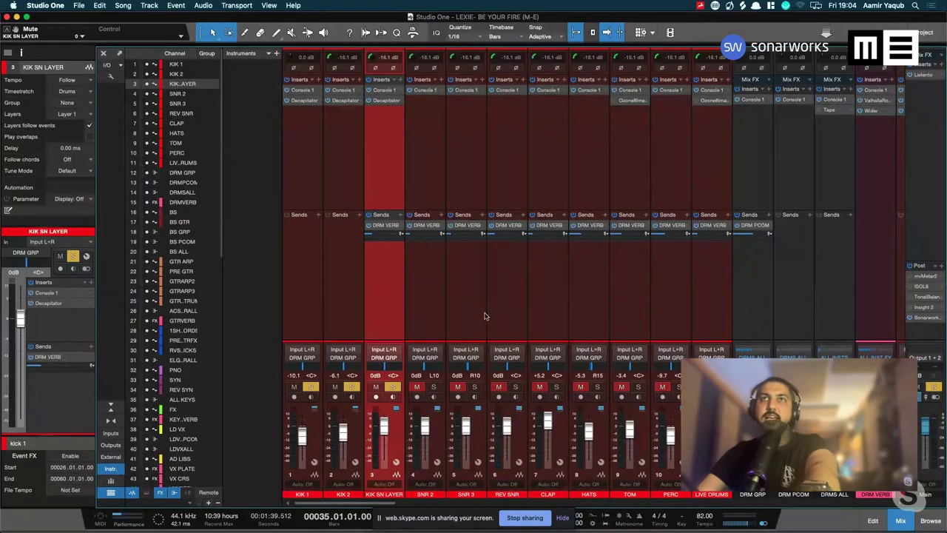
# Solo SNR 2 and SNR 3 alongside the kicks, audition them, and review both snares' Console 1 settings
pyautogui.click(439, 447)
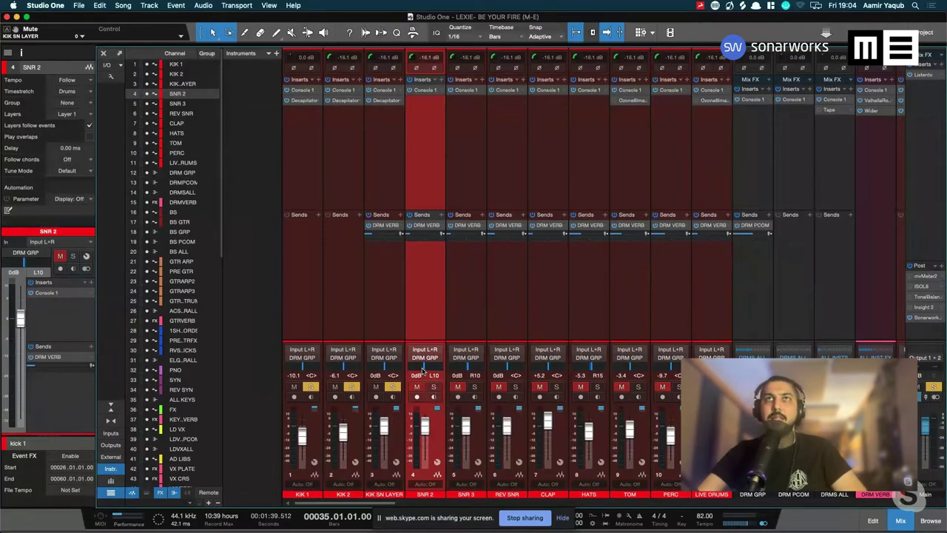
pyautogui.click(435, 388)
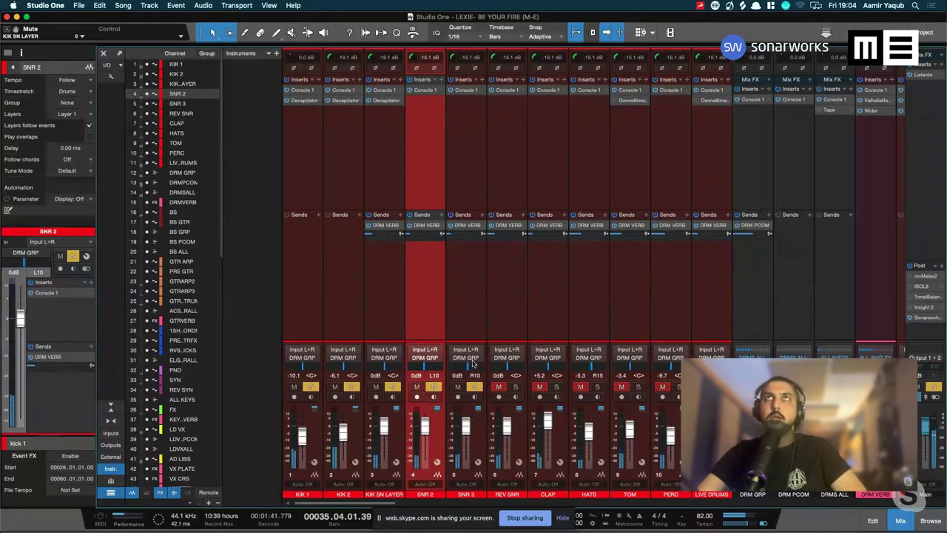
pyautogui.click(428, 171)
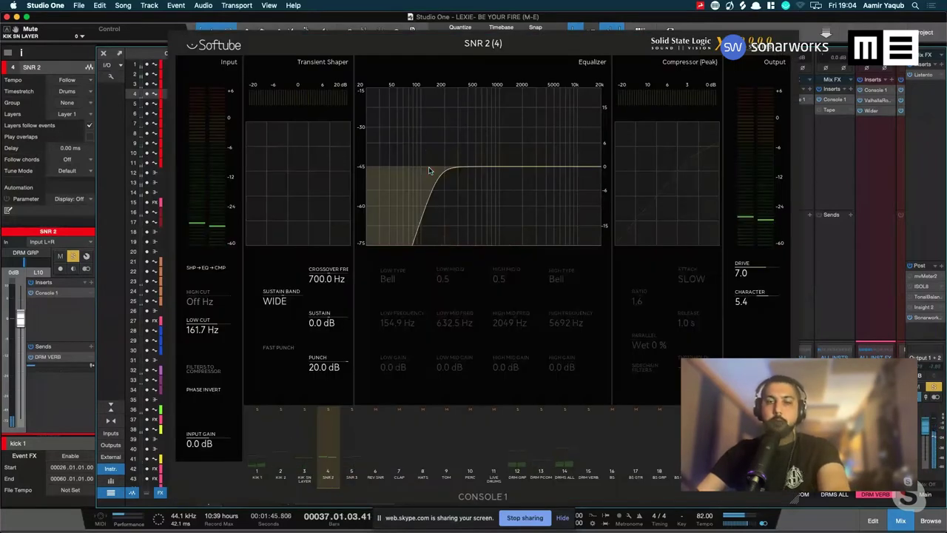
pyautogui.press('space')
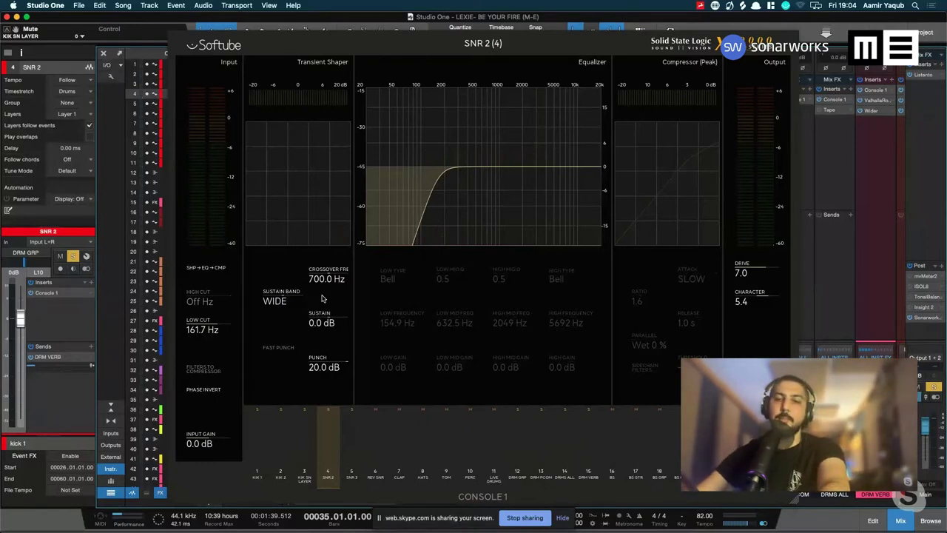
pyautogui.press('Down')
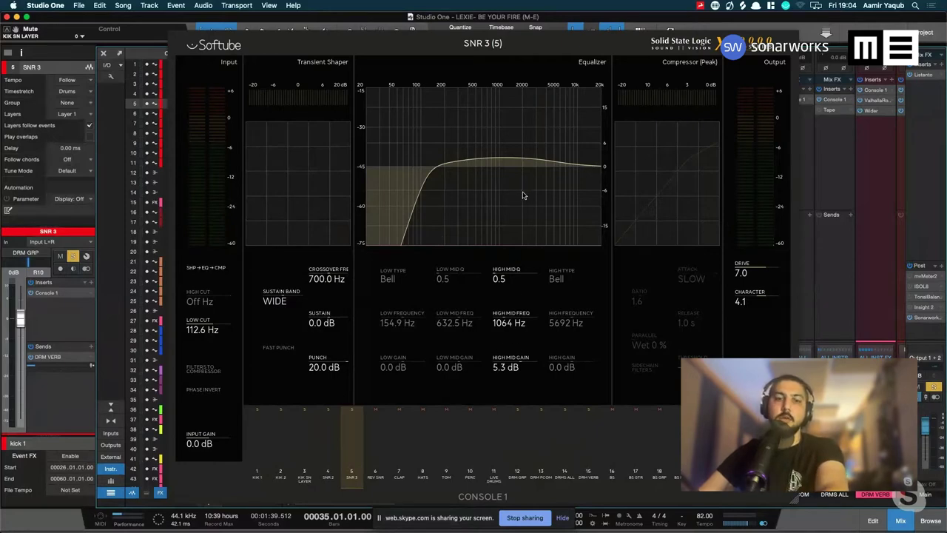
pyautogui.press('super+w')
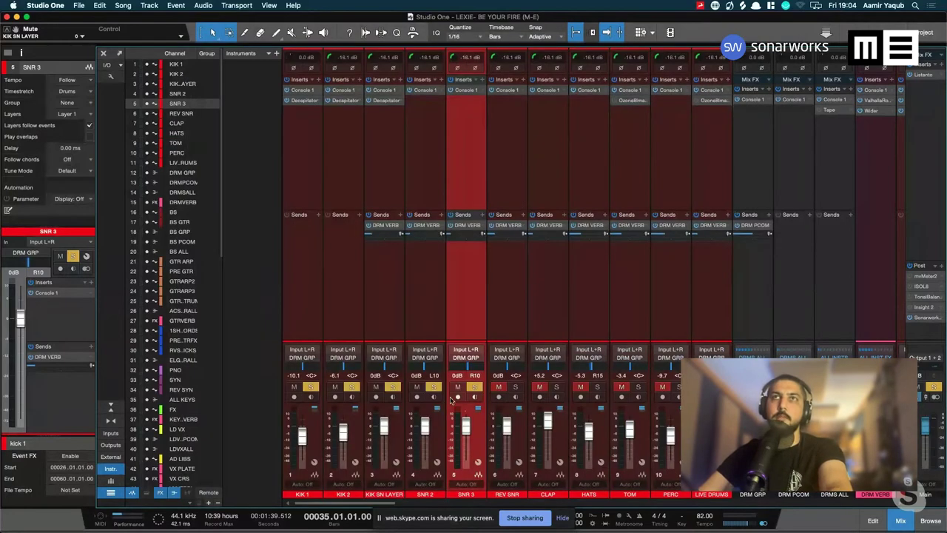
# Remove the solos from SNR 2, KIK SN LAYER, KIK 2 and KIK 1
pyautogui.click(392, 387)
pyautogui.click(376, 387)
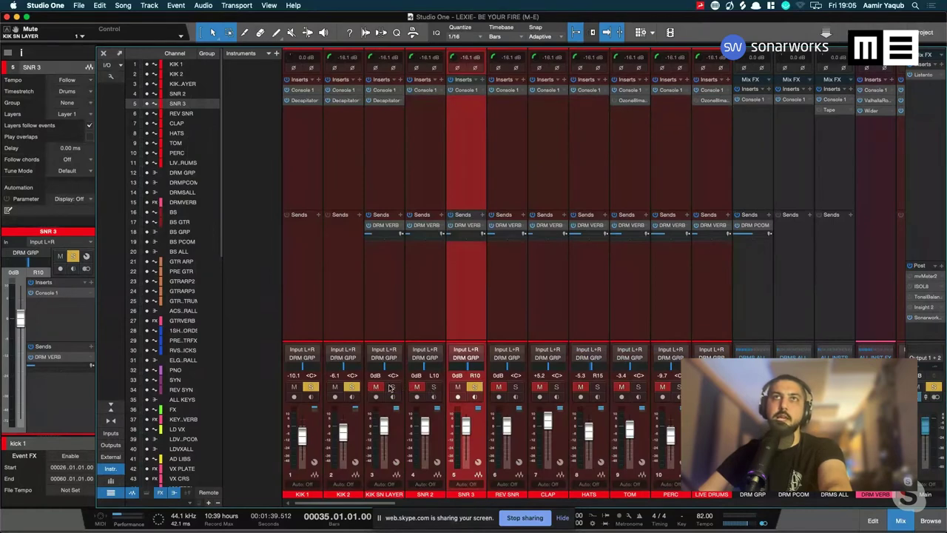
pyautogui.click(352, 387)
pyautogui.click(334, 387)
pyautogui.click(311, 387)
pyautogui.click(294, 387)
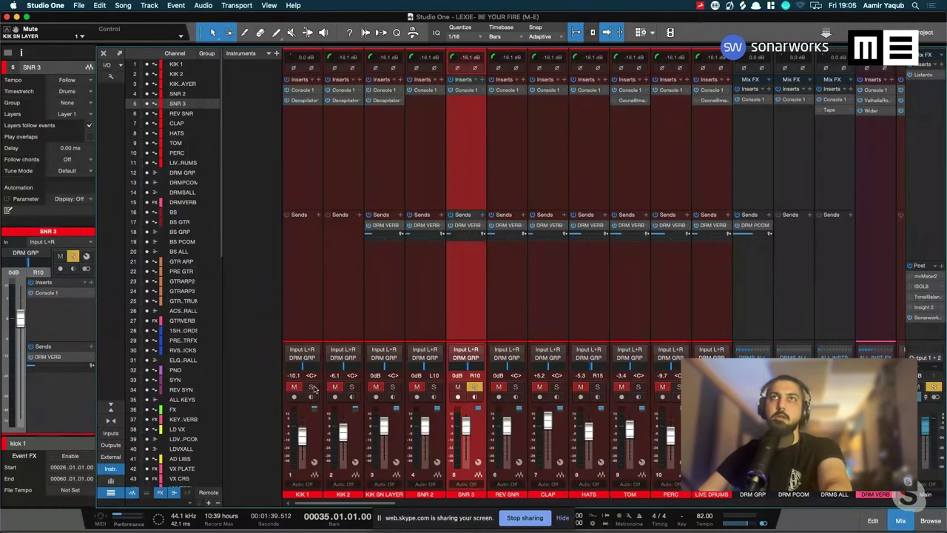
# Solo SNR 2 in place of SNR 3, select its channel, and audition it alone
pyautogui.click(434, 387)
pyautogui.click(475, 387)
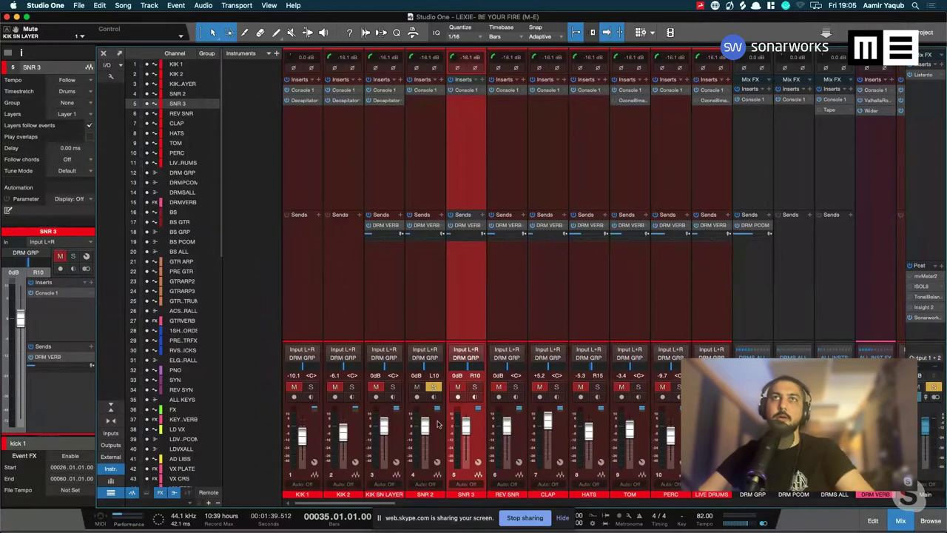
pyautogui.click(439, 422)
pyautogui.press('space')
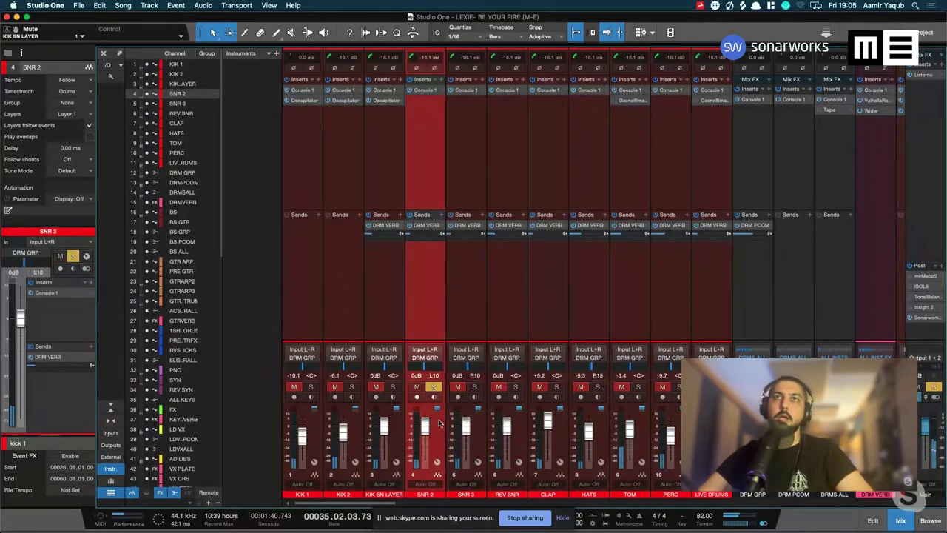
pyautogui.press('space')
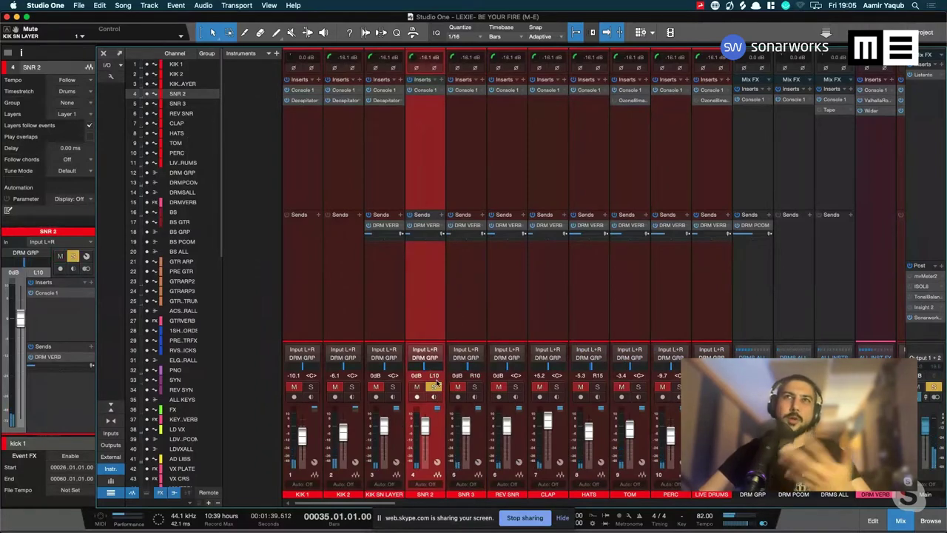
# Move the solo from SNR 2 to SNR 3, audition SNR 3 alone, and remove its solo
pyautogui.click(435, 388)
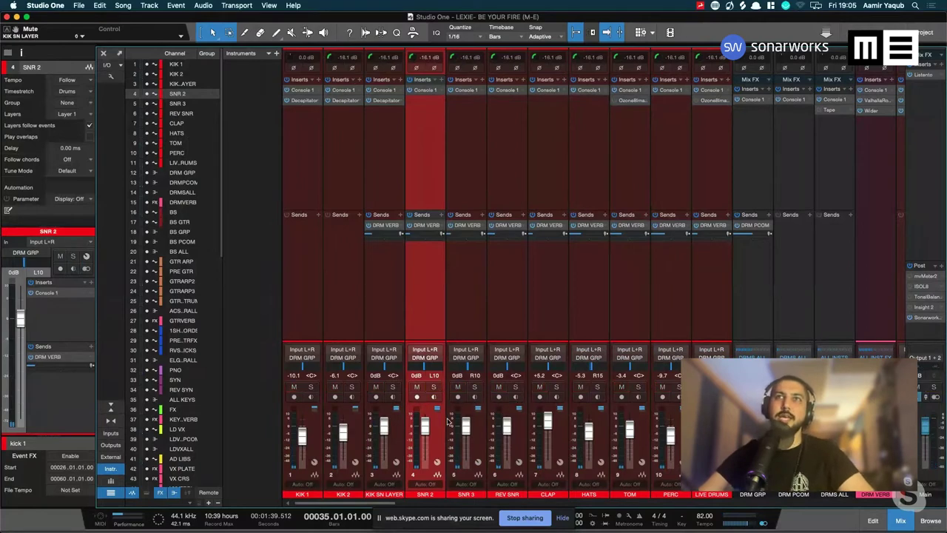
pyautogui.click(475, 387)
pyautogui.click(481, 427)
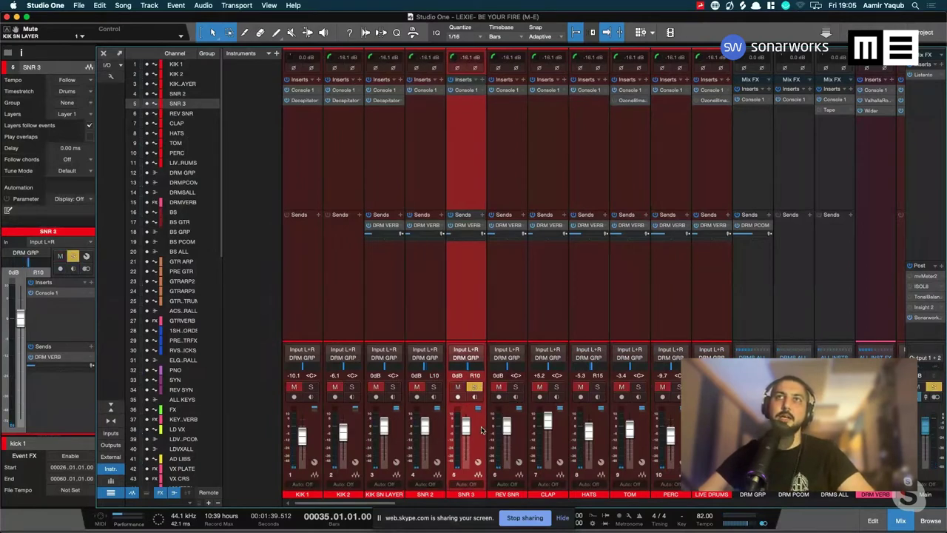
pyautogui.press('space')
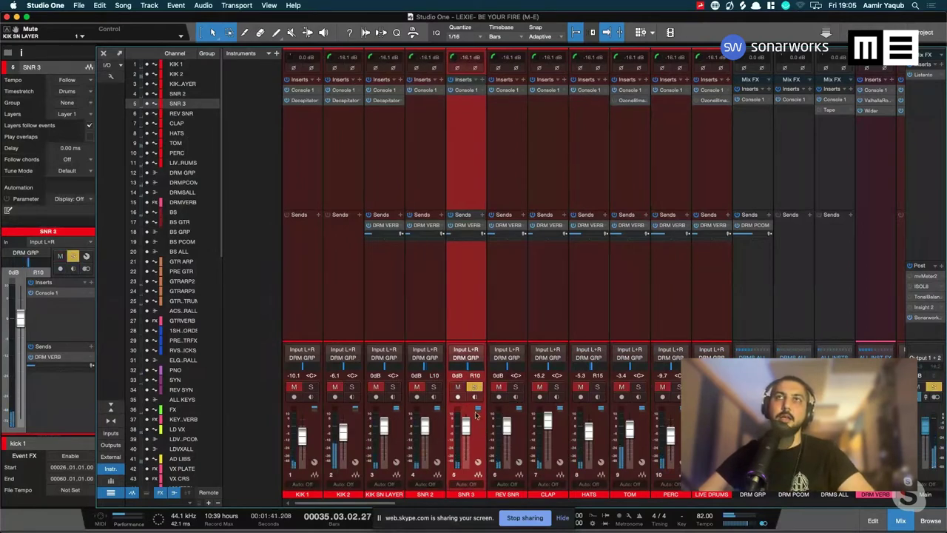
pyautogui.press('space')
pyautogui.click(474, 386)
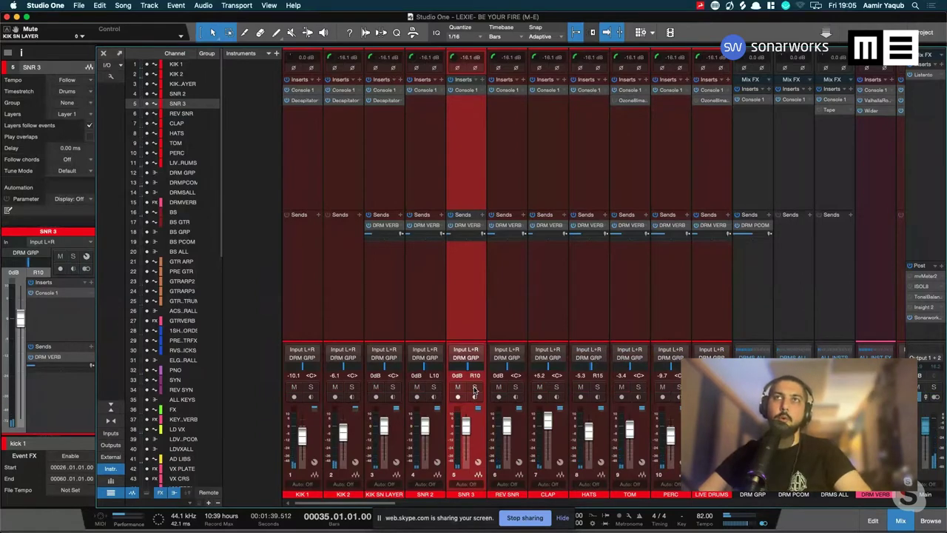
# Select SNR 2 together with SNR 3, review SNR 3's Console 1 settings and close the plug-in display
pyautogui.keyDown('shift'); pyautogui.click(441, 423); pyautogui.keyUp('shift')
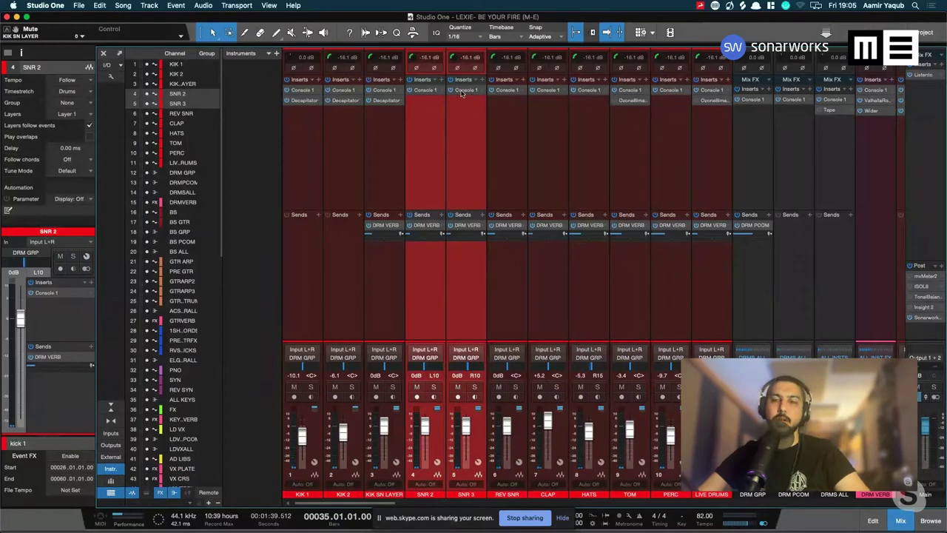
pyautogui.click(465, 138)
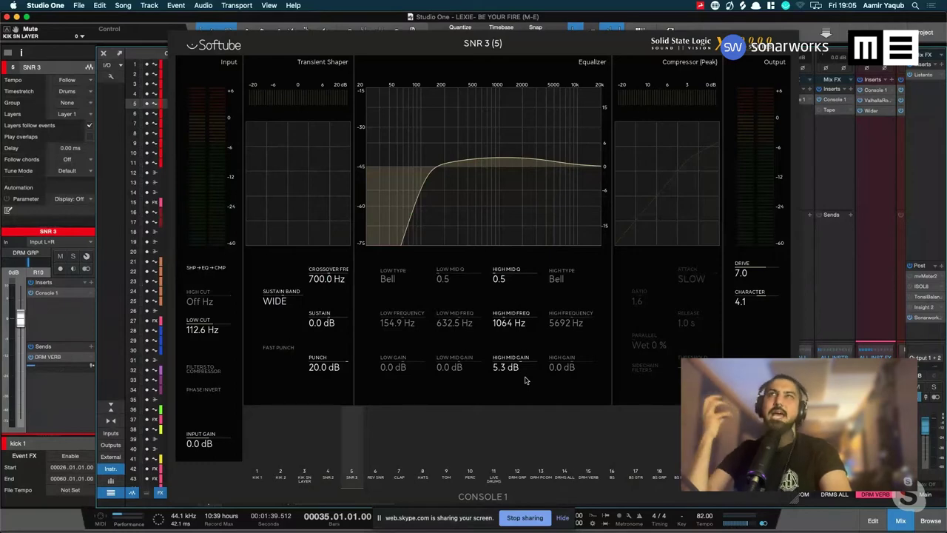
pyautogui.press('super+w')
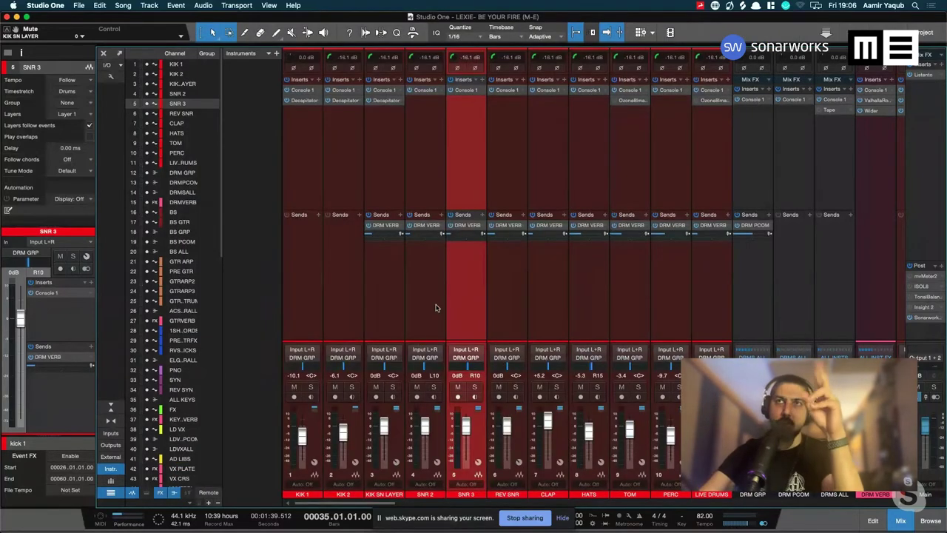
# Solo REV SNR and audition it with its Console 1 settings, removing the solo after selecting CLAP
pyautogui.click(498, 311)
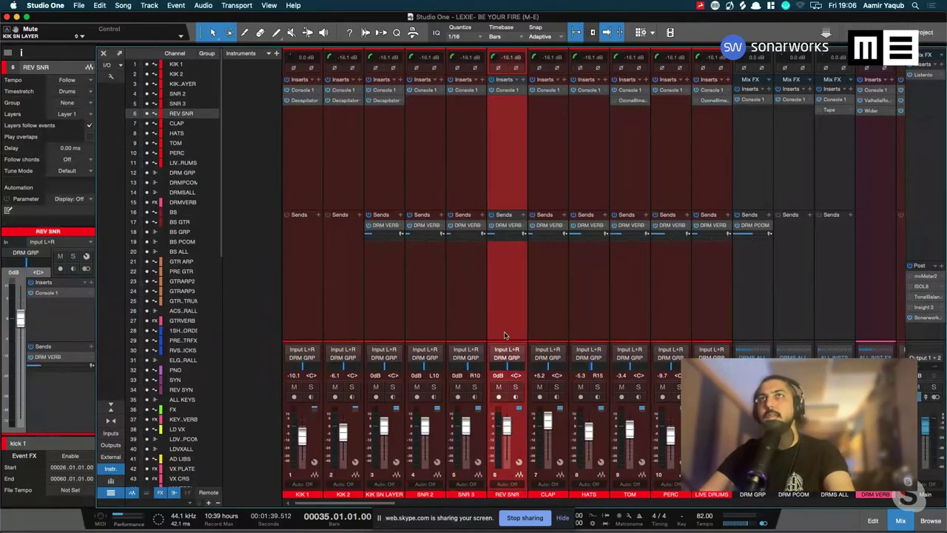
pyautogui.click(518, 387)
pyautogui.press('space')
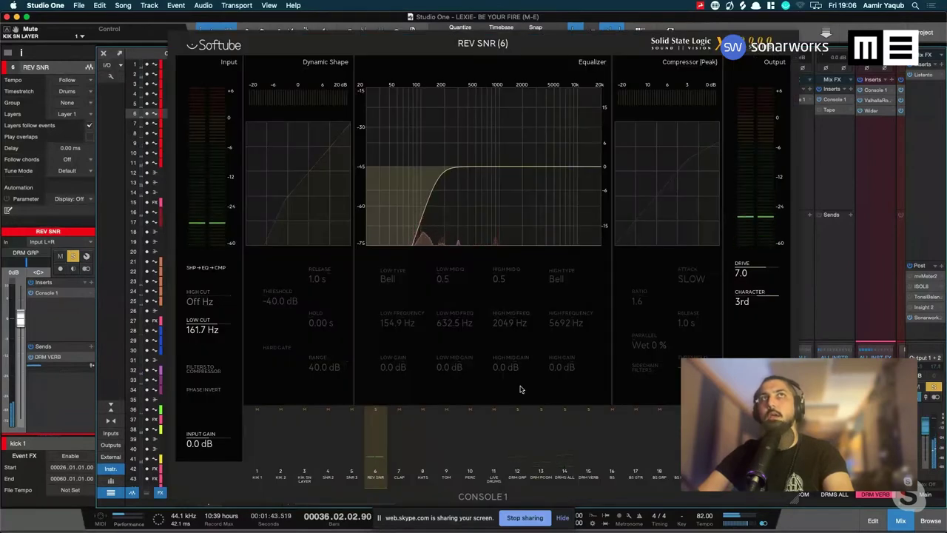
pyautogui.press('space')
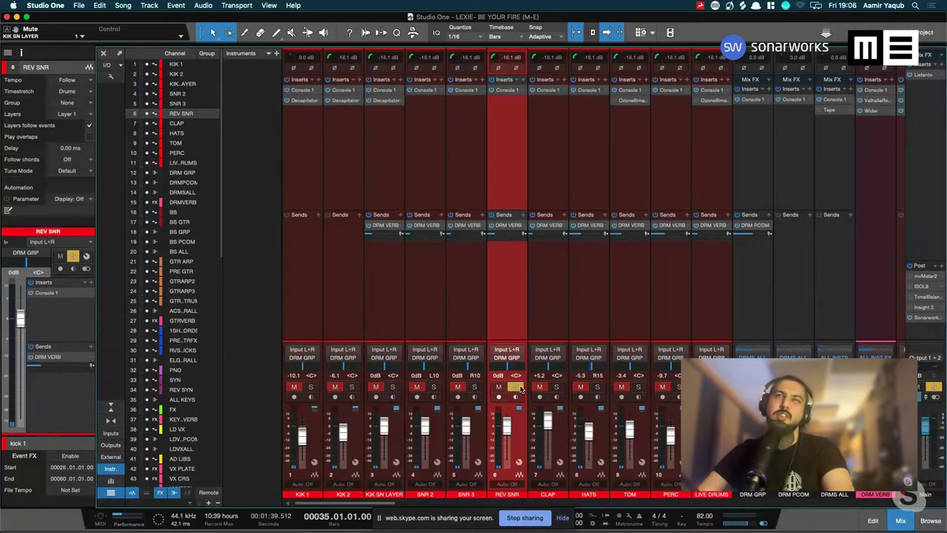
pyautogui.click(558, 426)
pyautogui.click(515, 386)
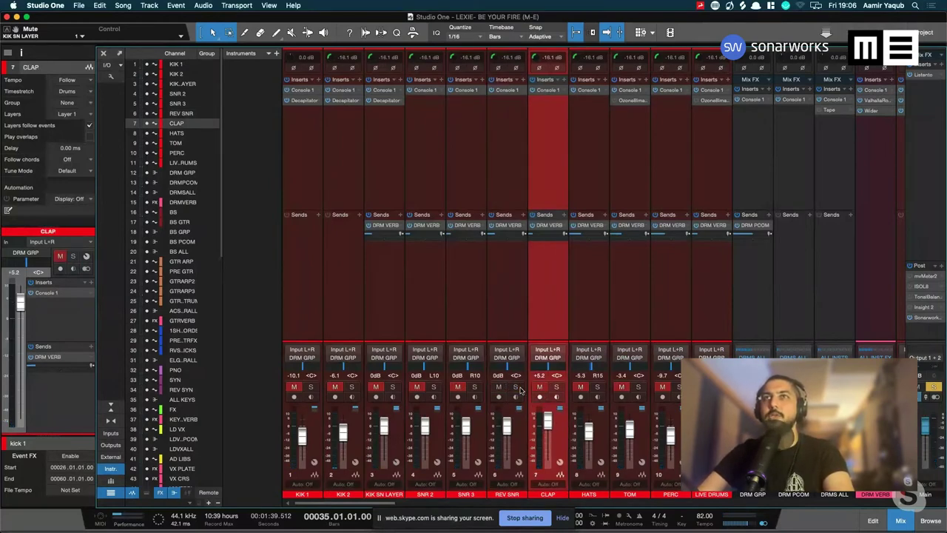
# Solo CLAP, review its Console 1 settings, and audition the channel alone
pyautogui.click(556, 387)
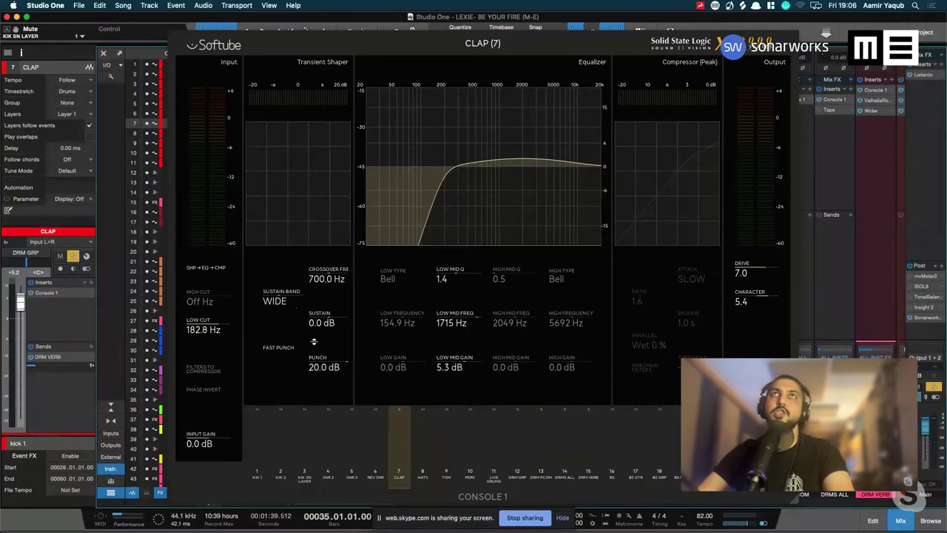
pyautogui.press('super+w')
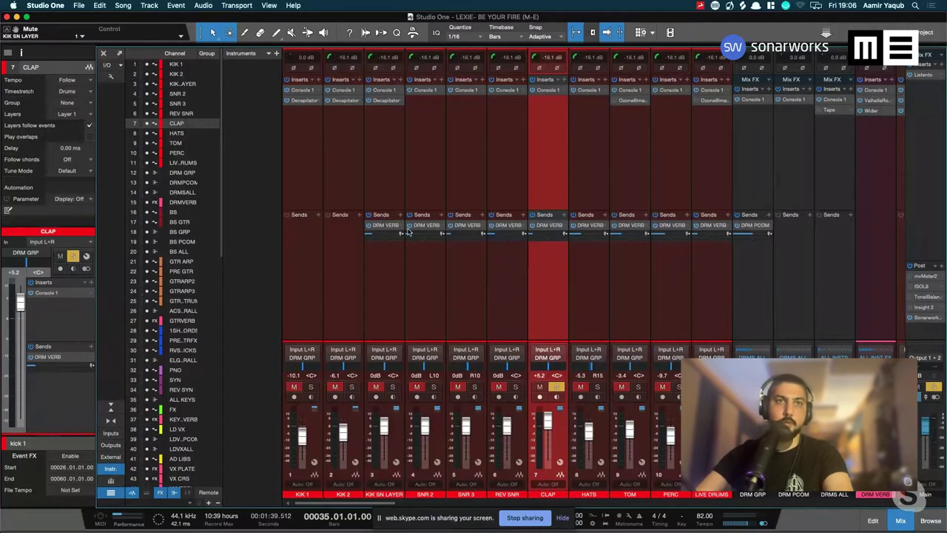
pyautogui.press('space')
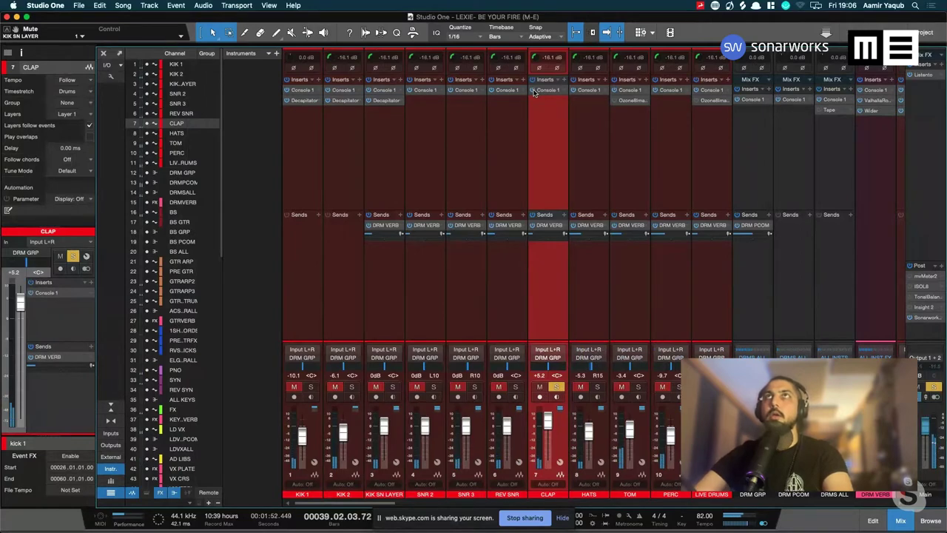
pyautogui.press('space')
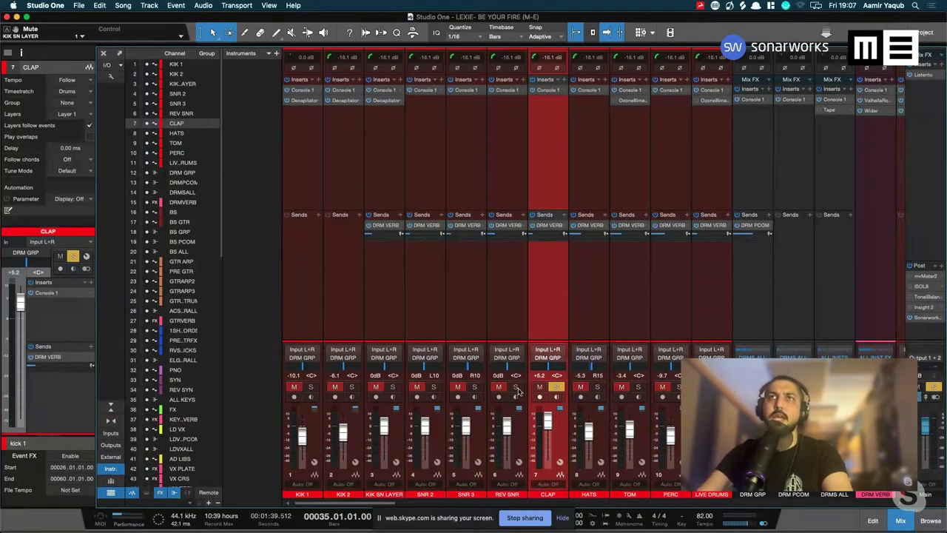
# Add solos on KIK 1 through REV SNR to CLAP and audition them with KIK 1 through CLAP selected
pyautogui.moveTo(516, 387); pyautogui.dragTo(310, 392)
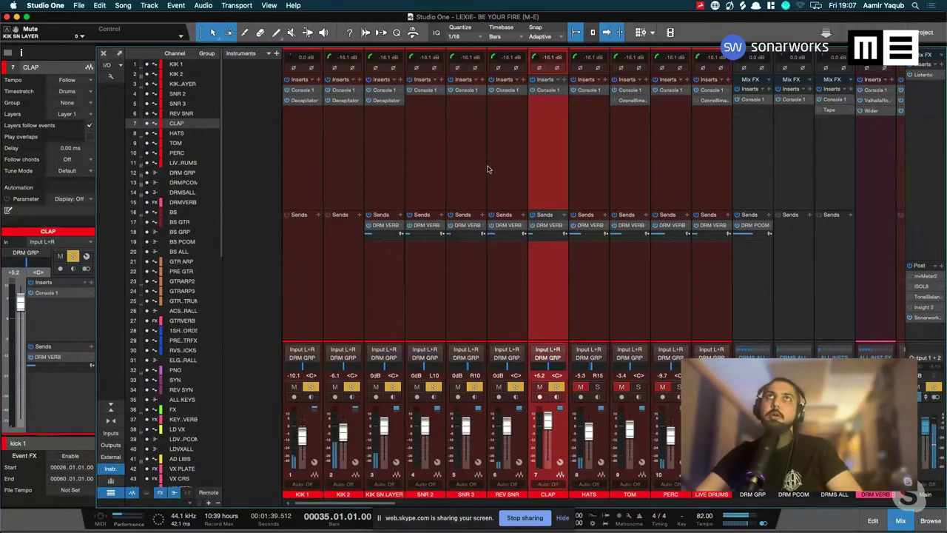
pyautogui.press('space')
pyautogui.keyDown('shift'); pyautogui.click(300, 116); pyautogui.keyUp('shift')
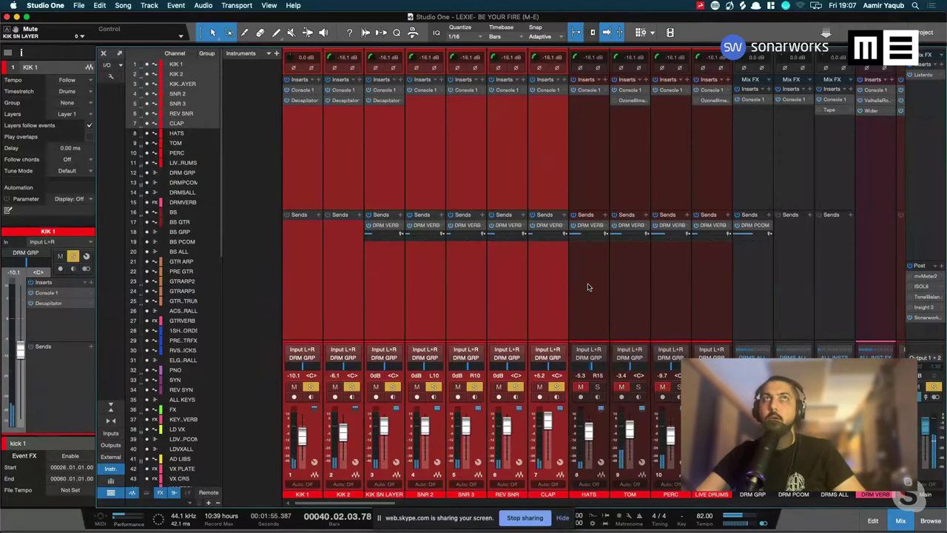
pyautogui.press('space')
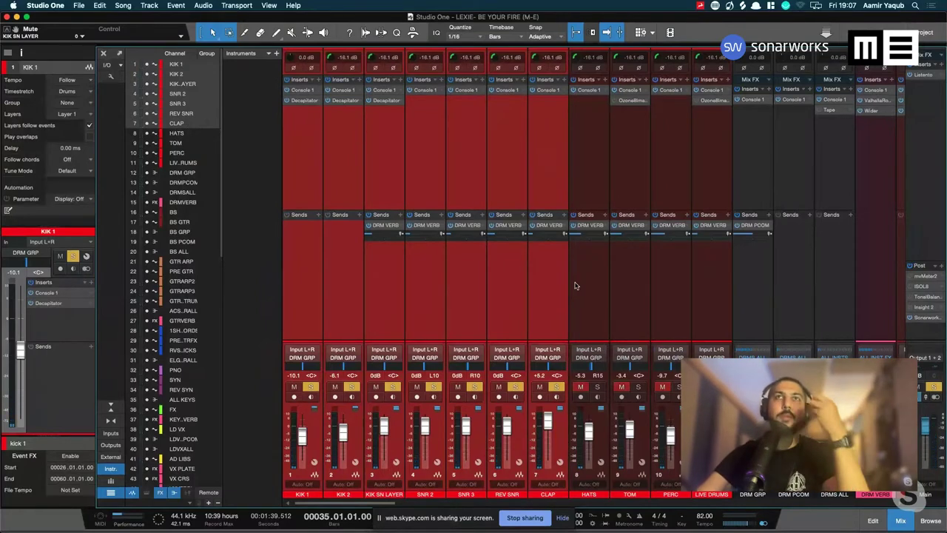
# Select and solo HATS in addition to the kicks, snares and clap, and audition them together
pyautogui.click(601, 404)
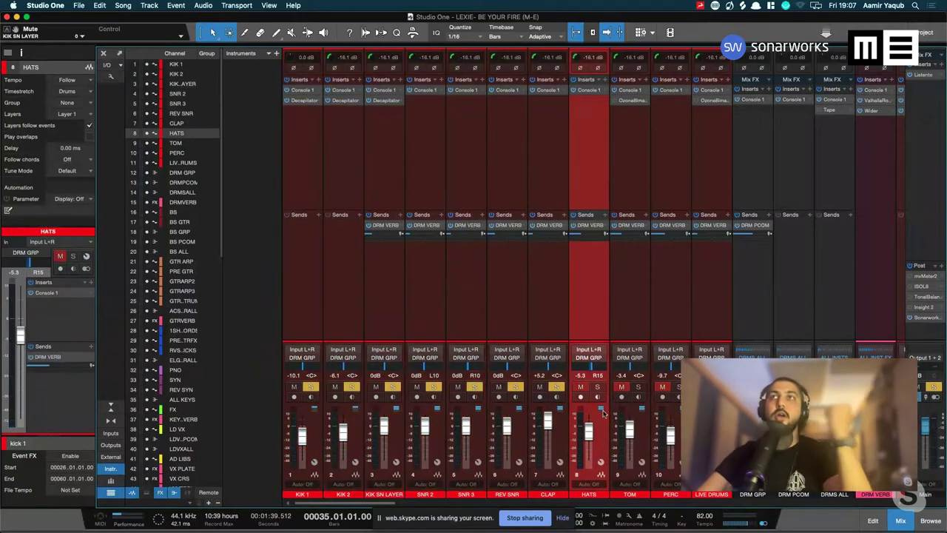
pyautogui.click(599, 387)
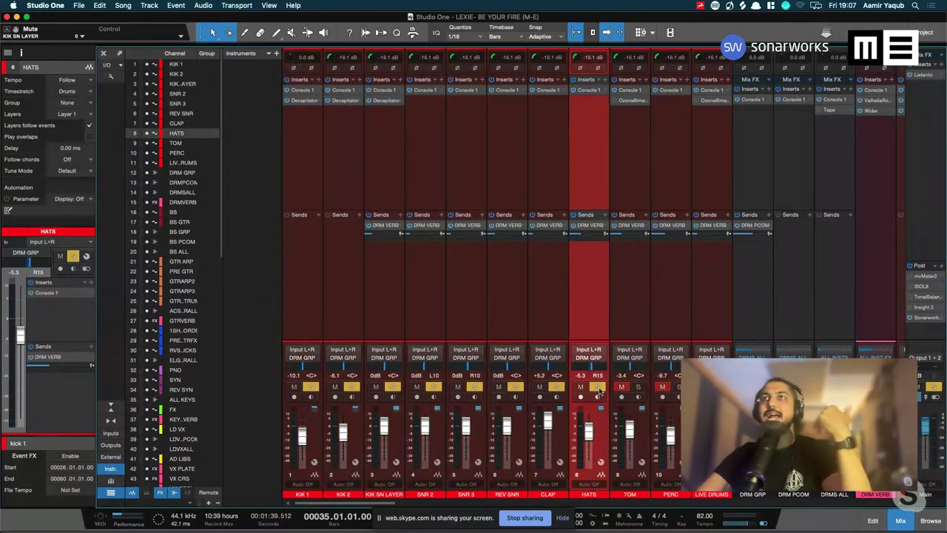
pyautogui.press('space')
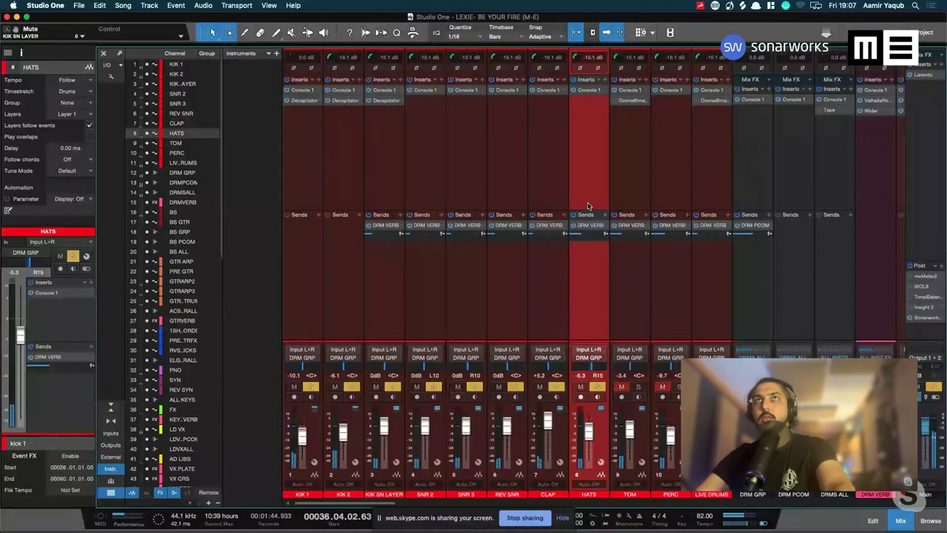
pyautogui.press('space')
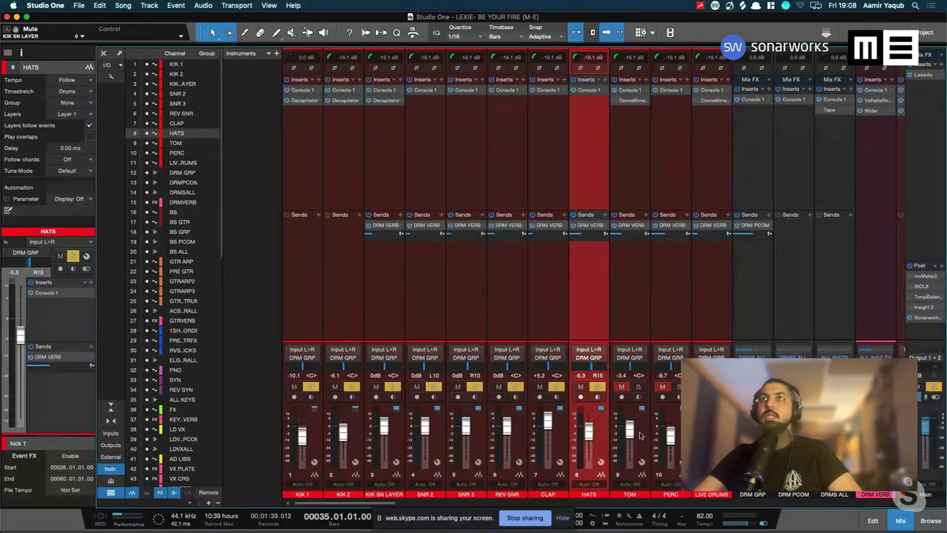
# Select and solo TOM with the other drums, review its Console 1 settings and close the plug-in display
pyautogui.click(641, 408)
pyautogui.click(640, 387)
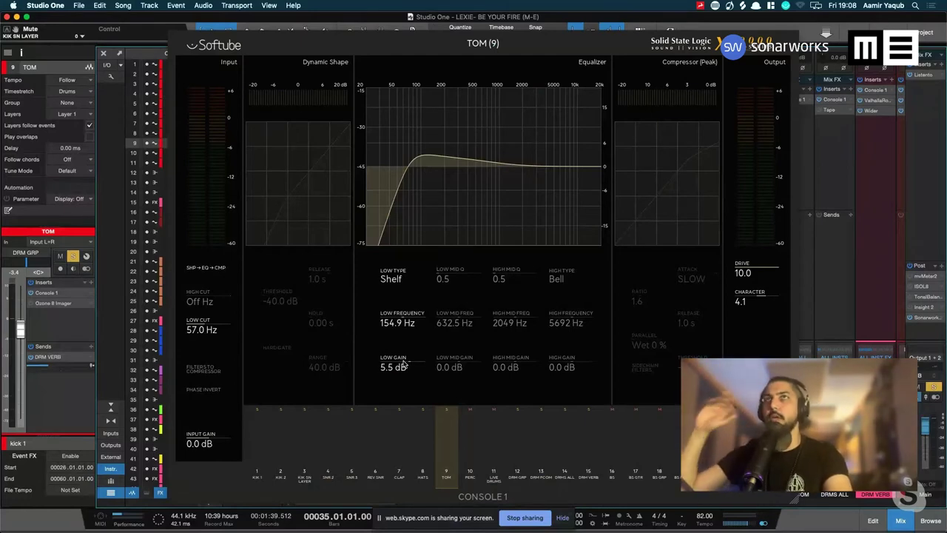
pyautogui.press('super+w')
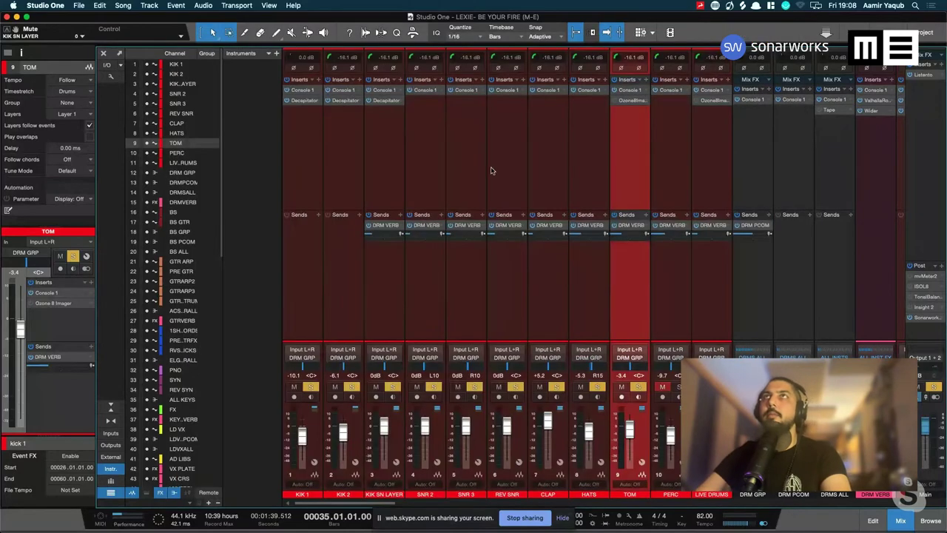
# Review TOM's Ozone 8 Imager stereo width settings, then unsolo KIK 1 through HATS and audition TOM alone
pyautogui.click(626, 101)
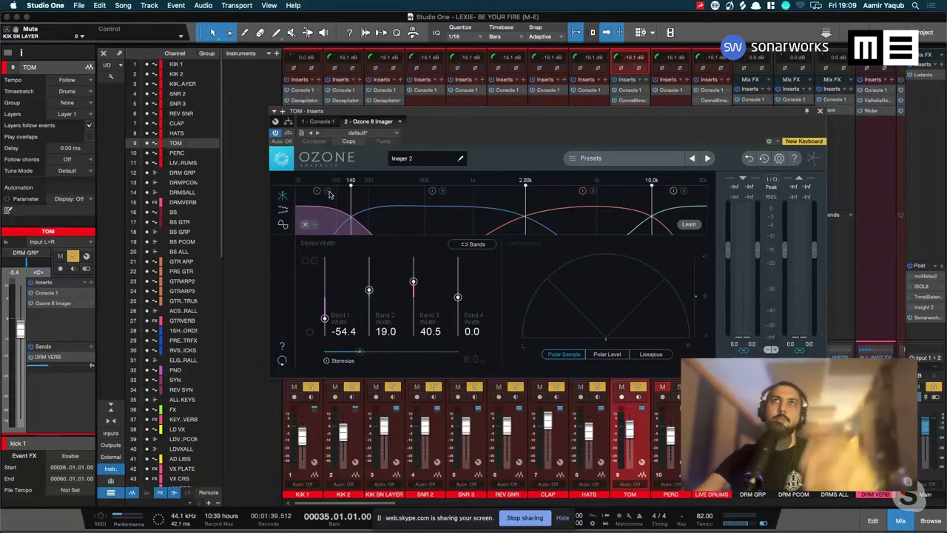
pyautogui.click(819, 111)
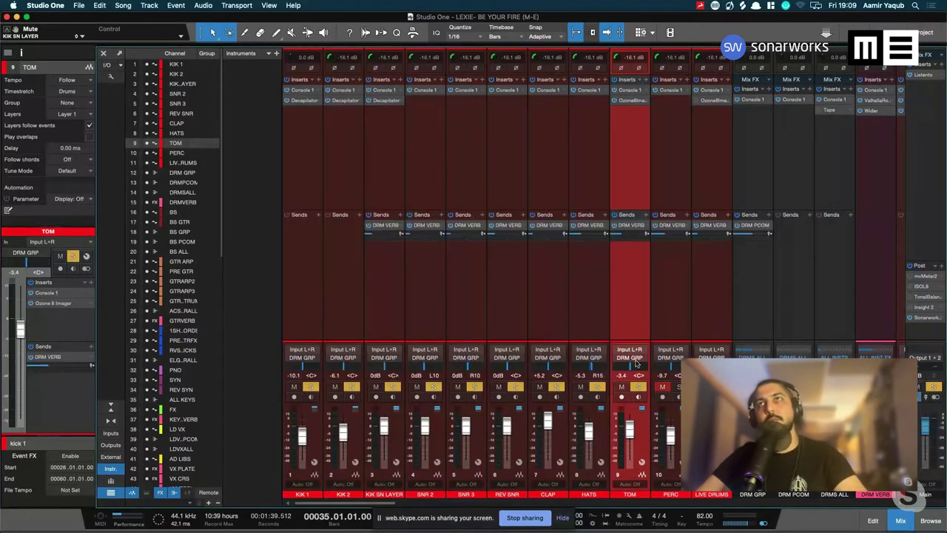
pyautogui.click(604, 422)
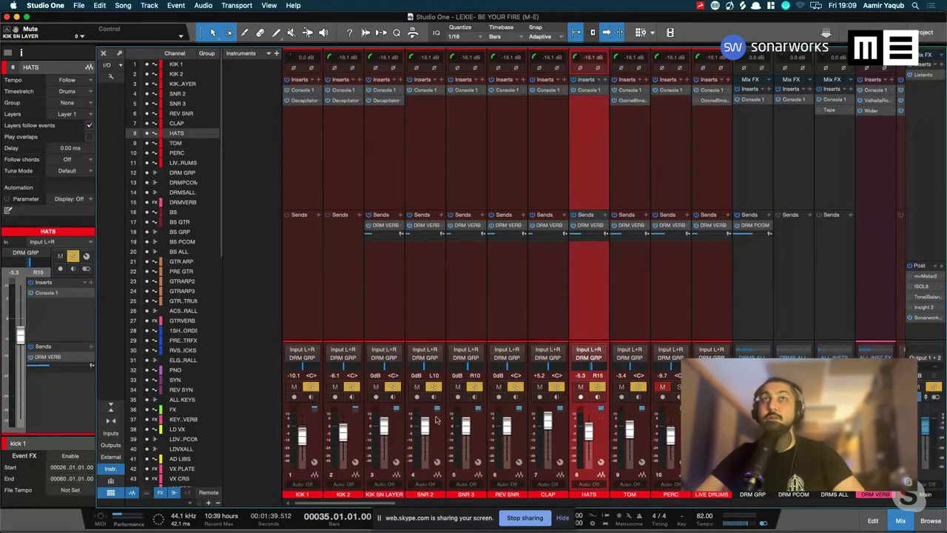
pyautogui.keyDown('shift'); pyautogui.click(319, 421); pyautogui.keyUp('shift')
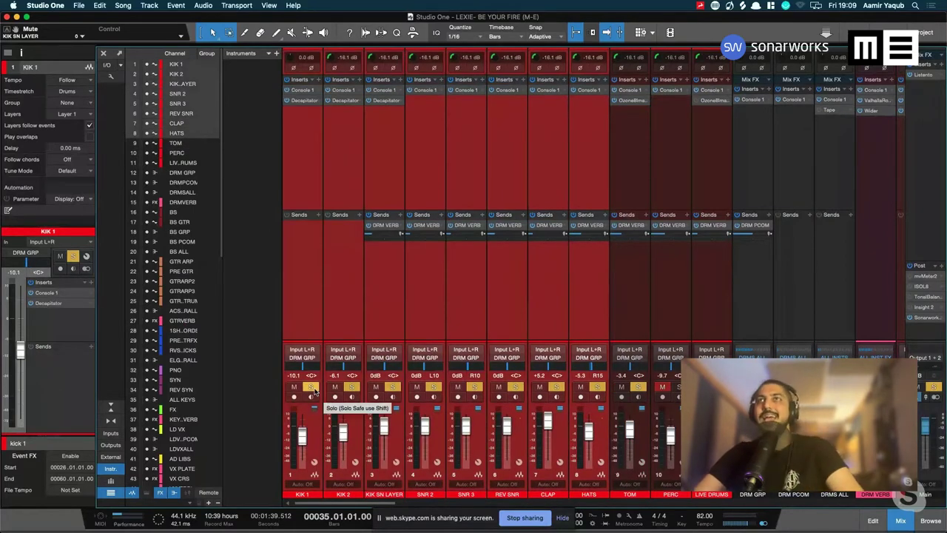
pyautogui.click(653, 444)
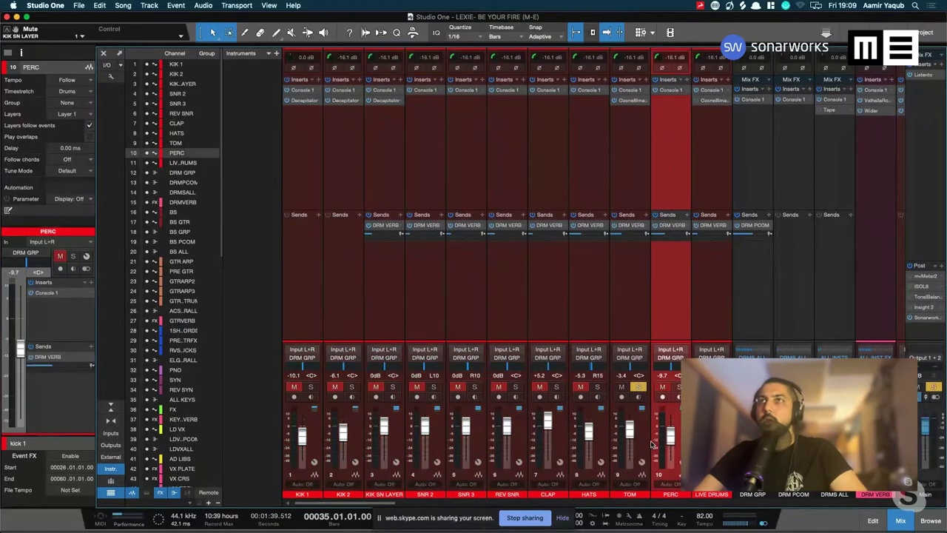
pyautogui.click(641, 445)
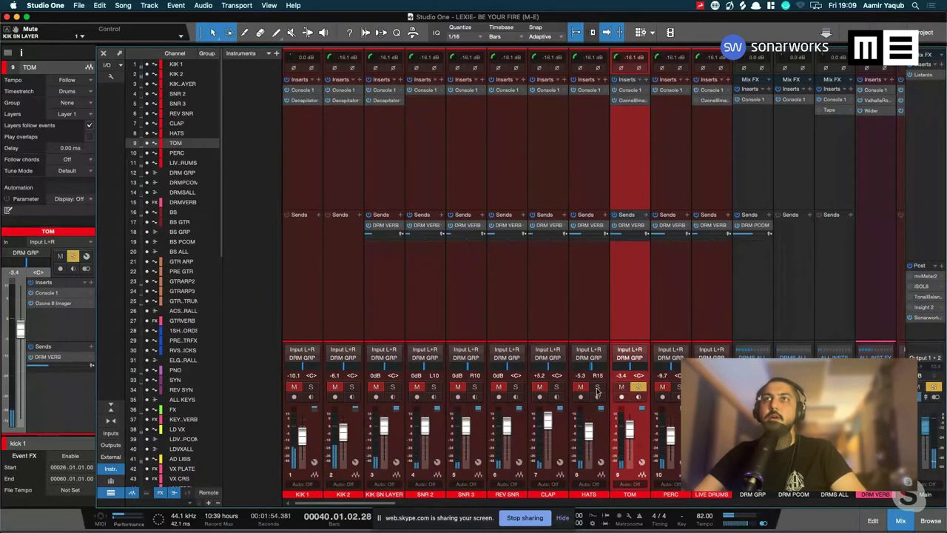
# Solo KIK 1 through HATS again alongside TOM during playback, and stop after auditioning them together
pyautogui.moveTo(598, 387); pyautogui.dragTo(310, 387)
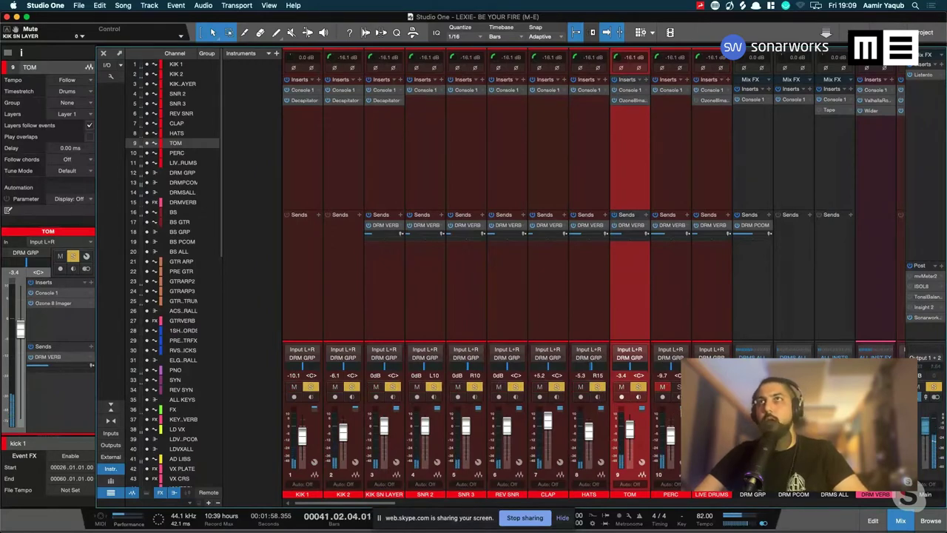
pyautogui.hscroll(2, 666, 412)
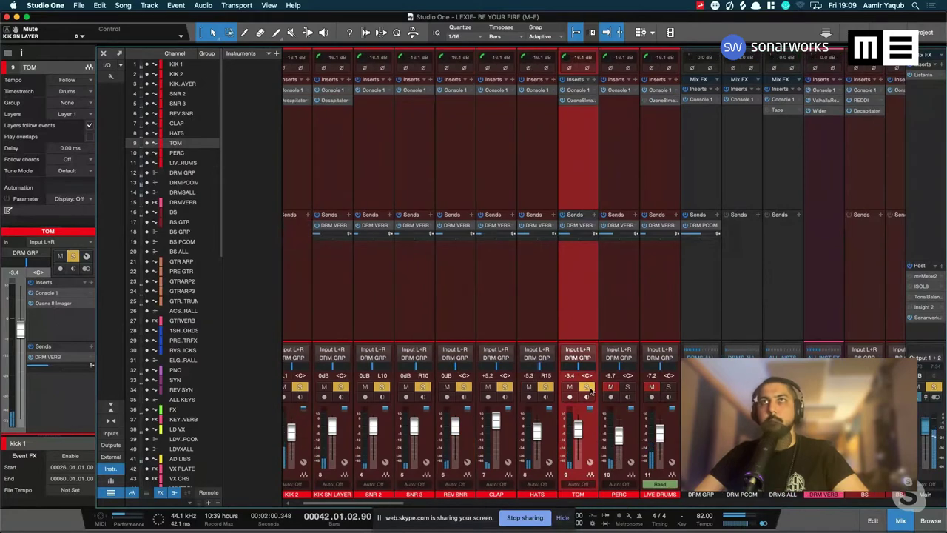
pyautogui.press('space')
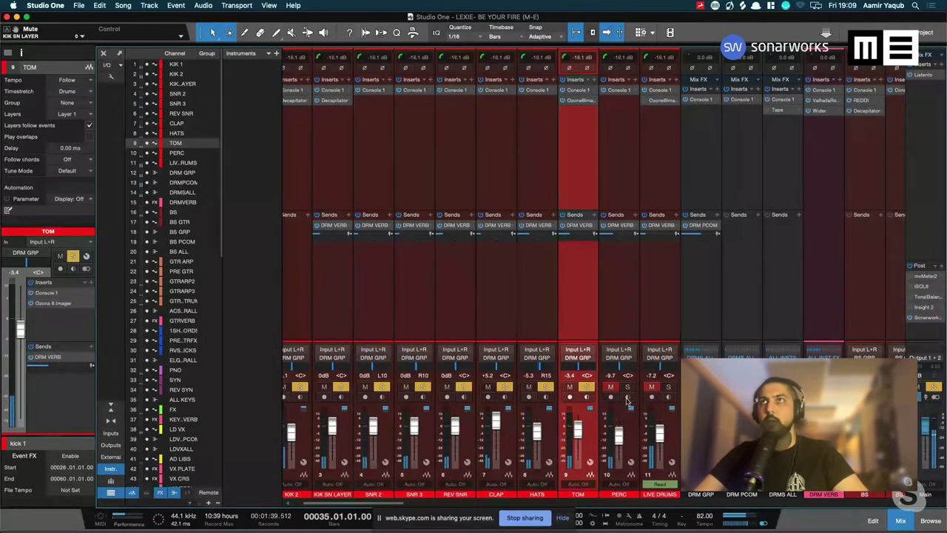
# Solo PERC exclusively, audition it and review its Console 1 settings, closing the plug-in display
pyautogui.keyDown('super'); pyautogui.click(627, 387); pyautogui.keyUp('super')
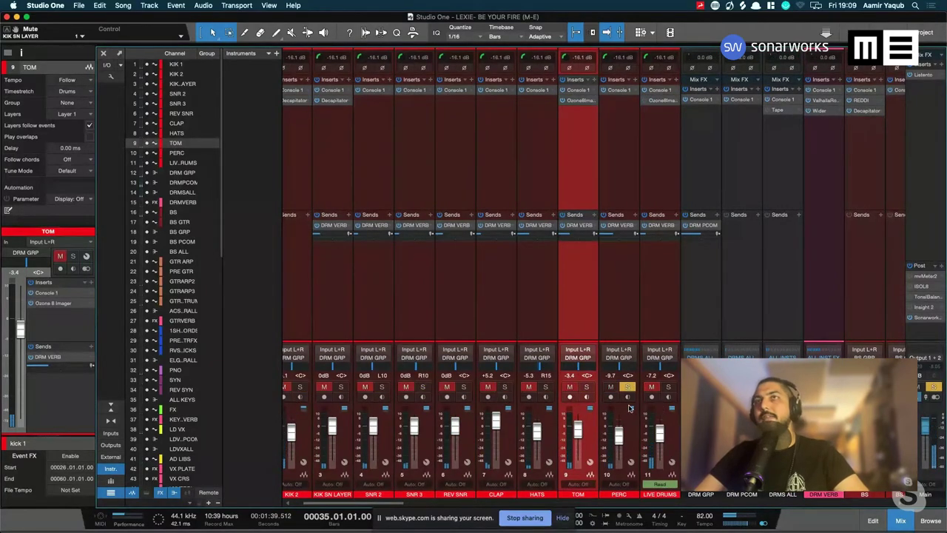
pyautogui.click(620, 160)
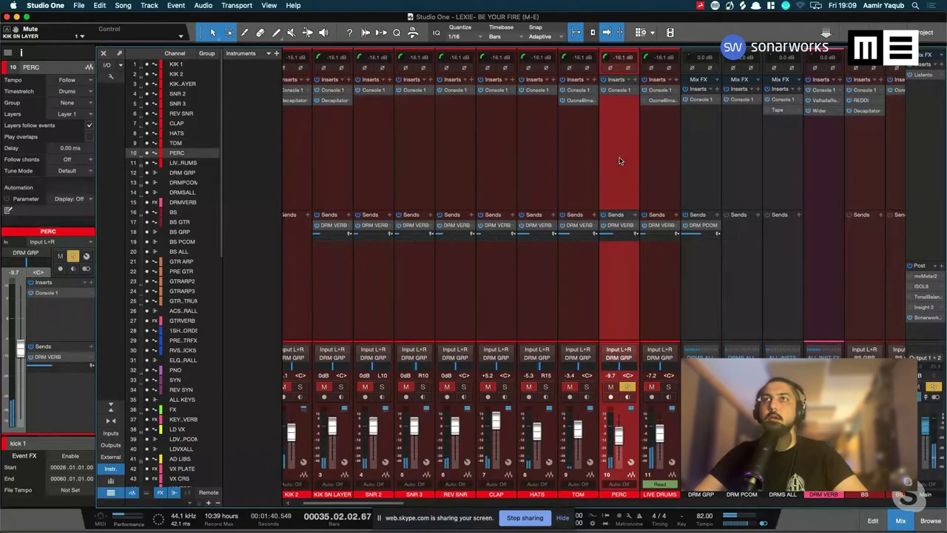
pyautogui.press('space')
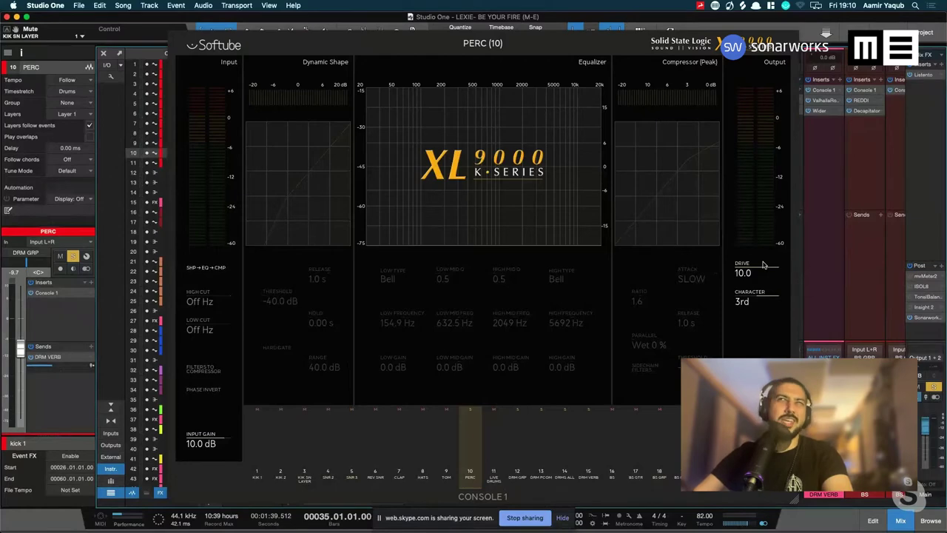
pyautogui.press('super+w')
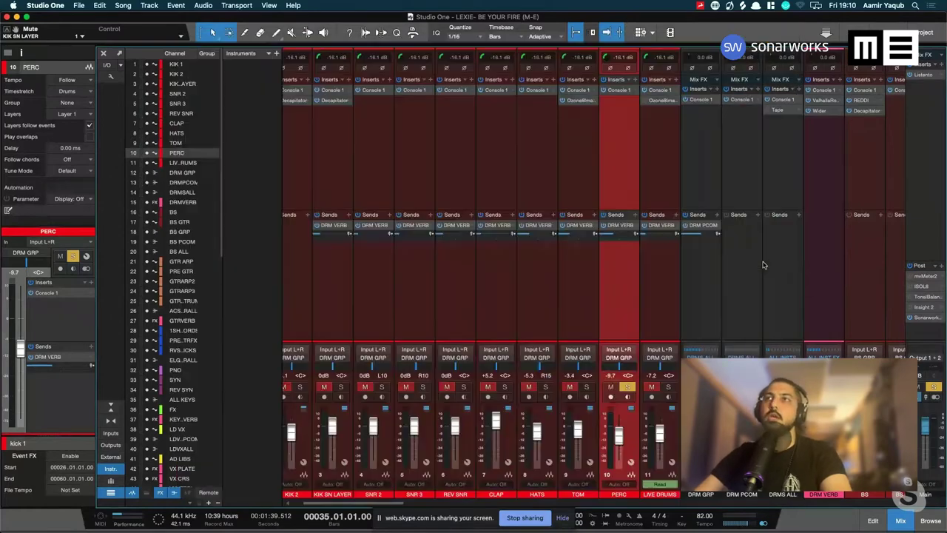
# Solo LIVE DRUMS in place of PERC, select the channel and audition it alone
pyautogui.click(675, 432)
pyautogui.click(669, 387)
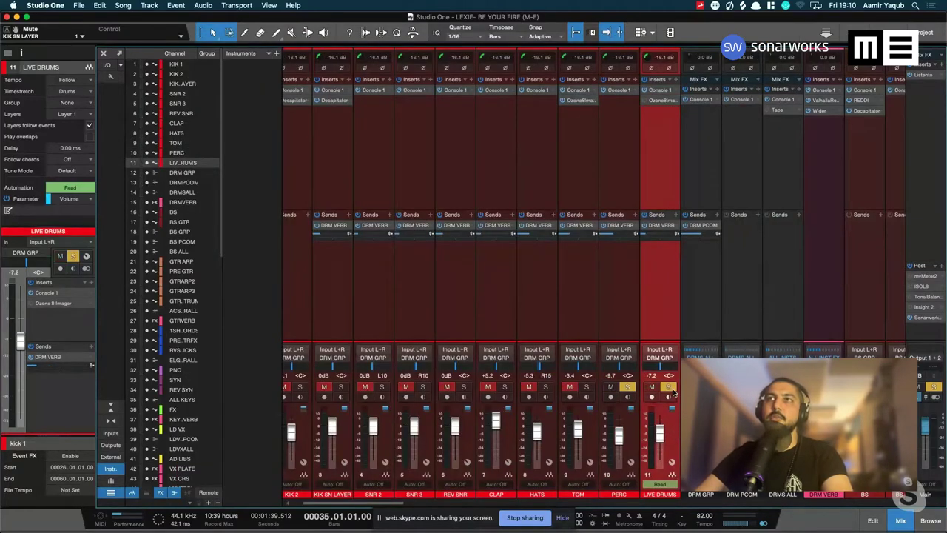
pyautogui.click(638, 392)
pyautogui.click(627, 387)
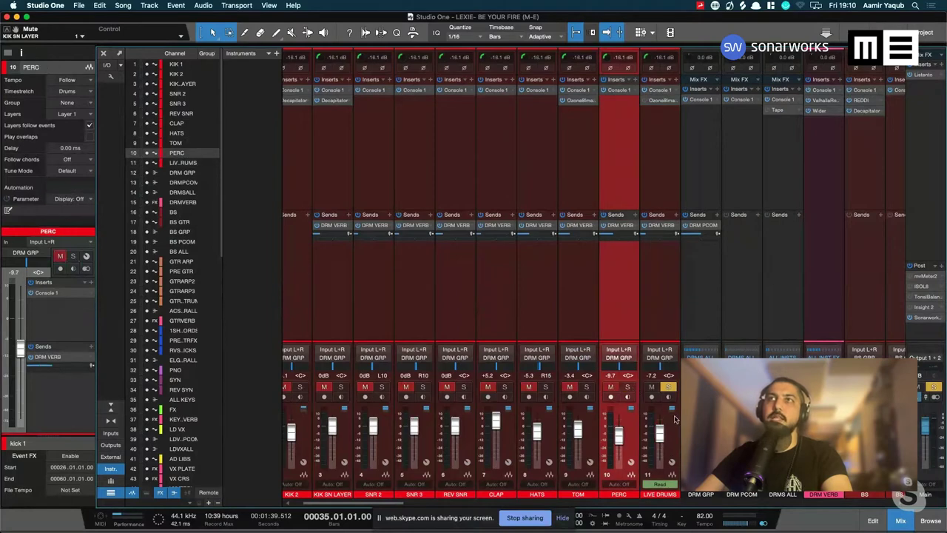
pyautogui.click(660, 493)
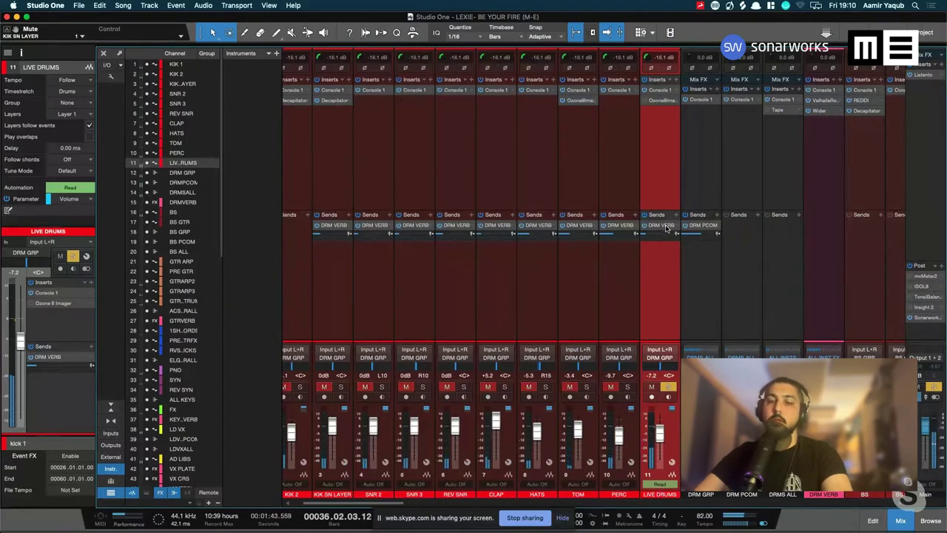
pyautogui.press('space')
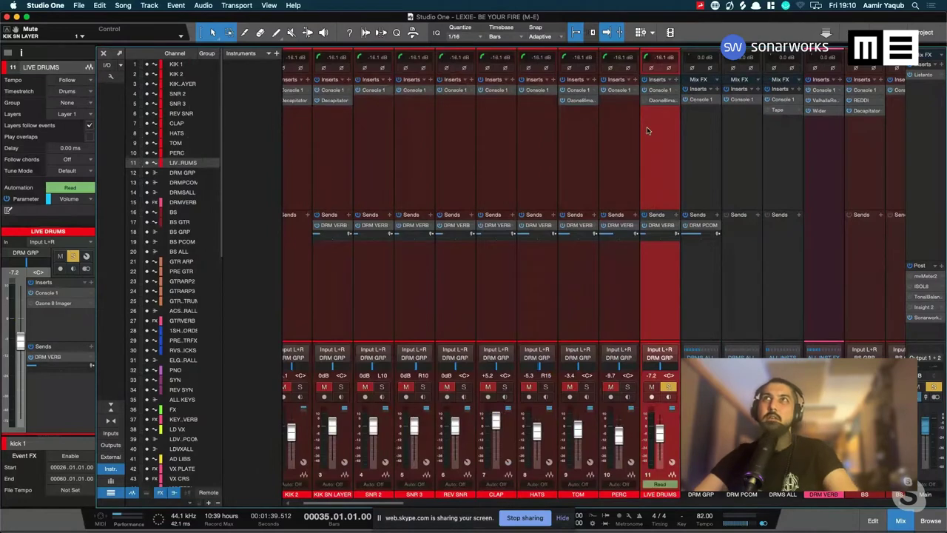
# Audition LIVE DRUMS while checking its Console 1 insert, and review its Ozone 8 Imager stereo width settings
pyautogui.click(644, 92)
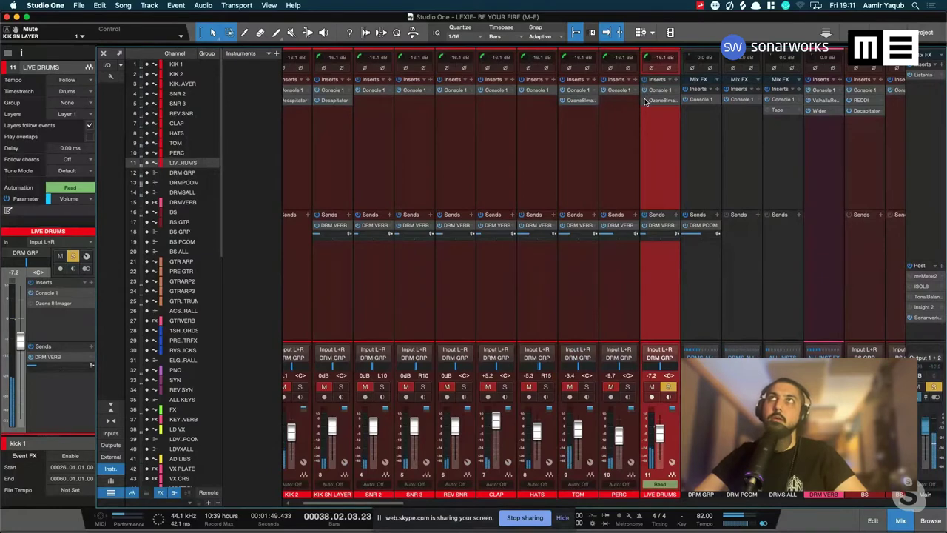
pyautogui.press('space')
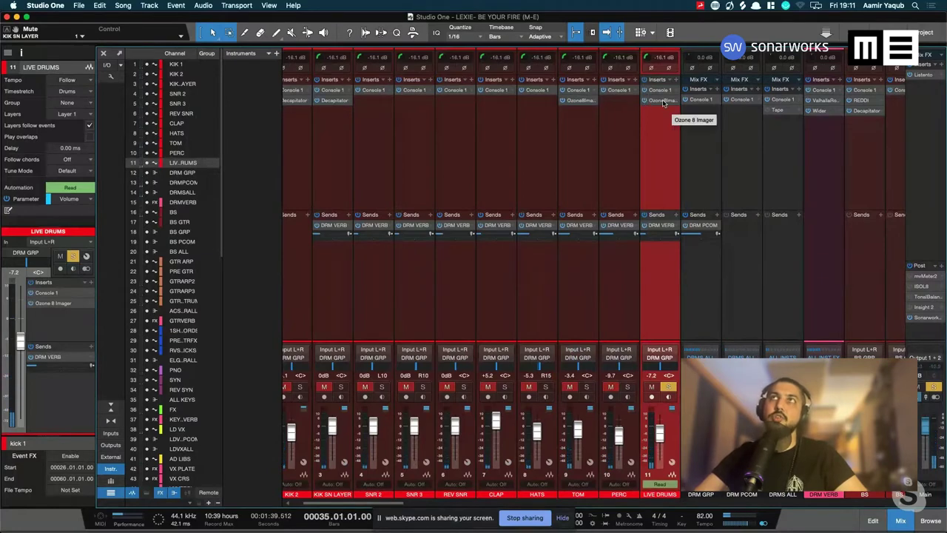
pyautogui.click(662, 100)
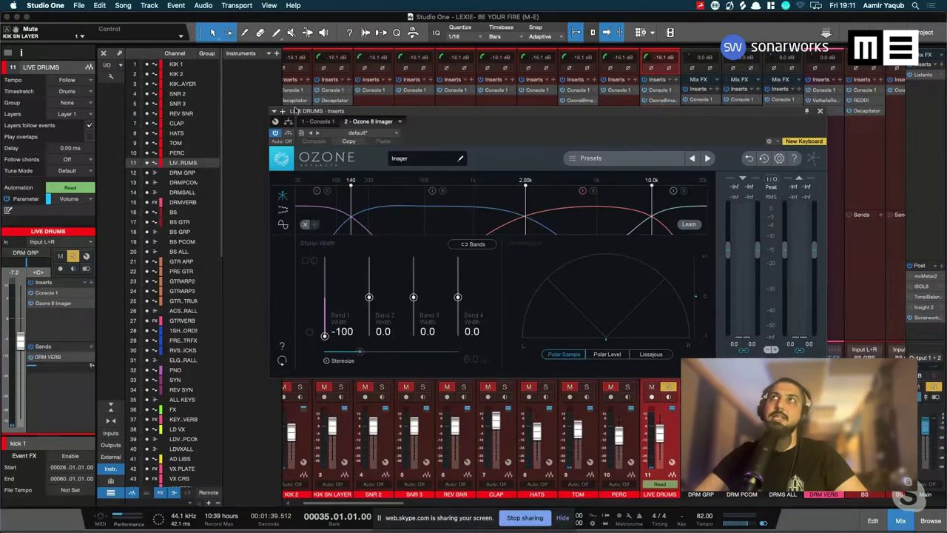
pyautogui.click(819, 111)
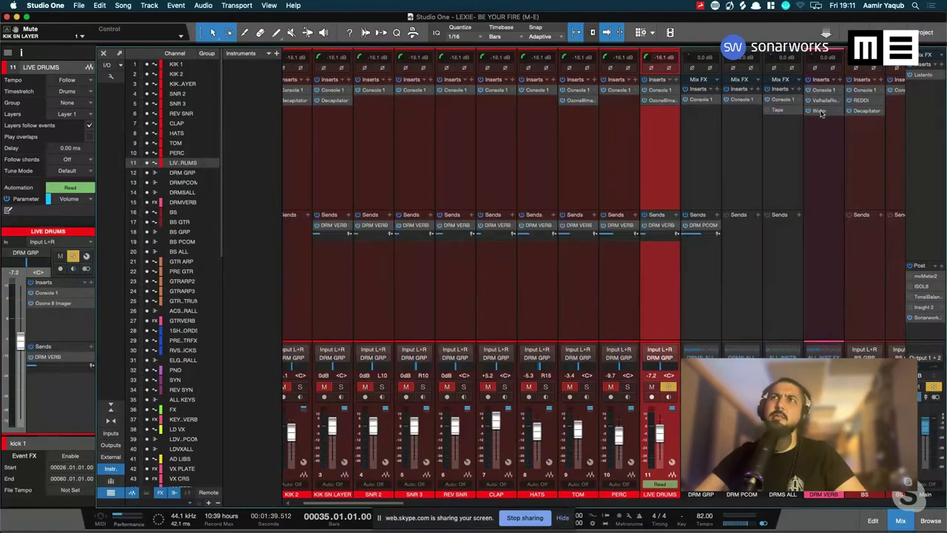
# Solo KIK 1 through PERC in addition to LIVE DRUMS, and audition all eleven drum channels selected together
pyautogui.click(628, 425)
pyautogui.hscroll(-2, 566, 428)
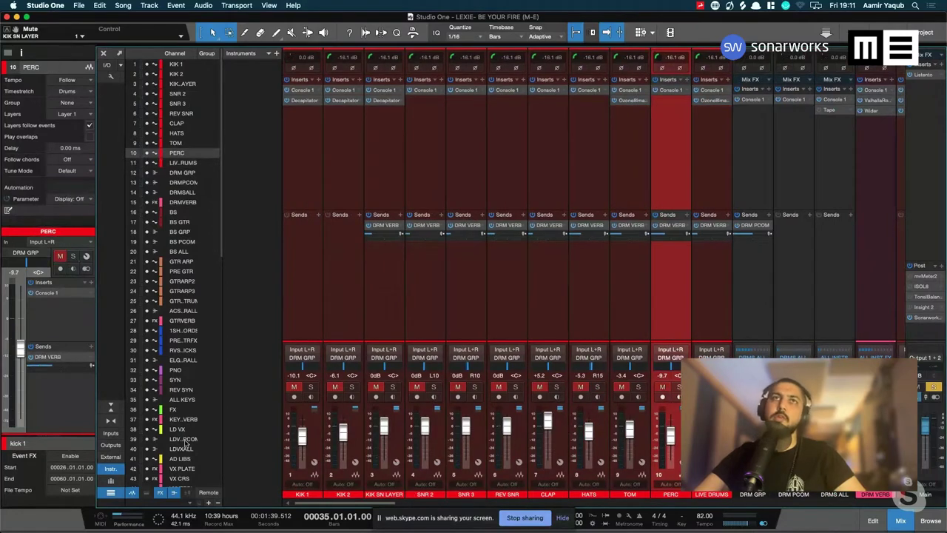
pyautogui.keyDown('shift'); pyautogui.click(322, 433); pyautogui.keyUp('shift')
pyautogui.click(311, 387)
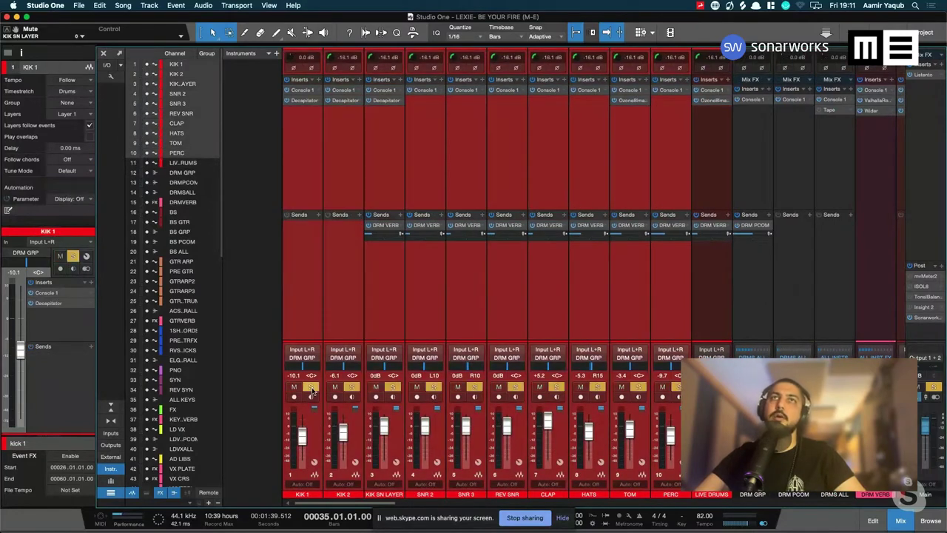
pyautogui.keyDown('shift'); pyautogui.click(181, 162); pyautogui.keyUp('shift')
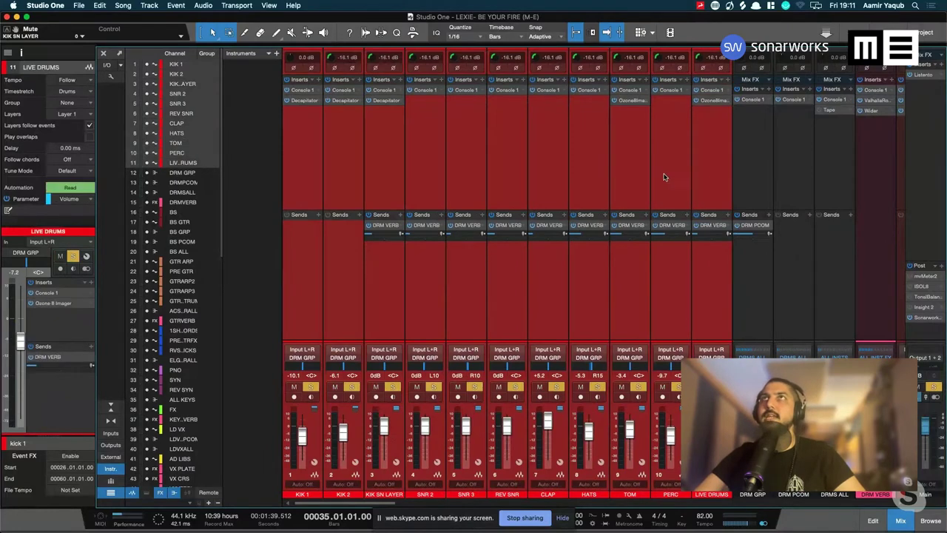
pyautogui.press('space')
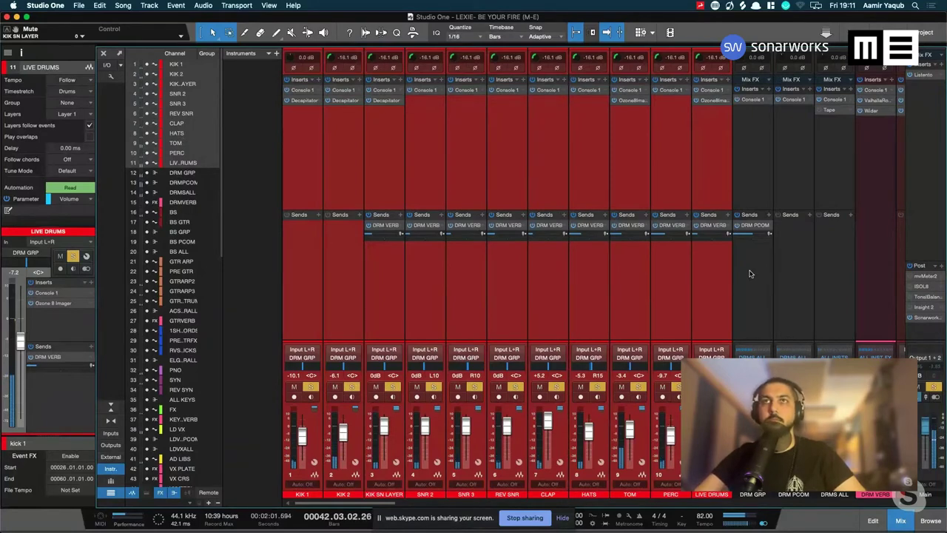
pyautogui.press('space')
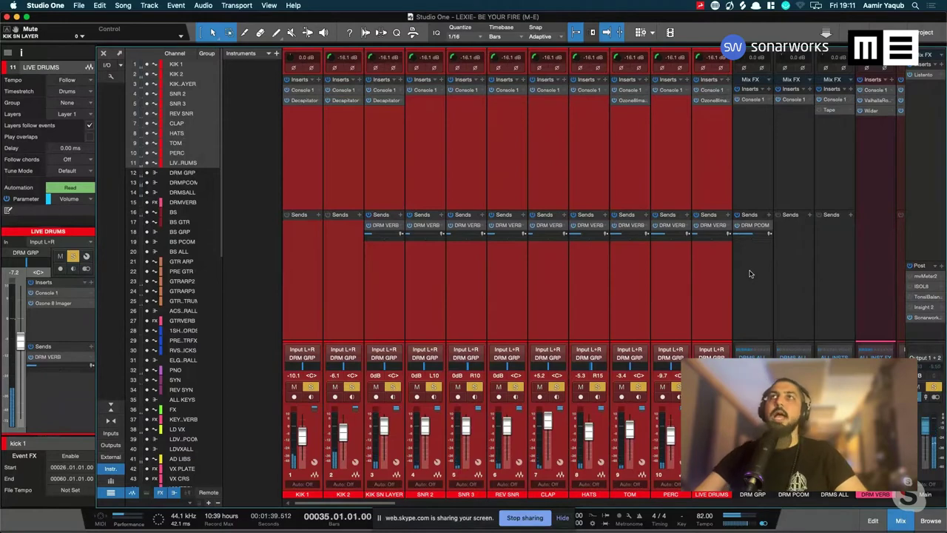
pyautogui.hscroll(1, 749, 273)
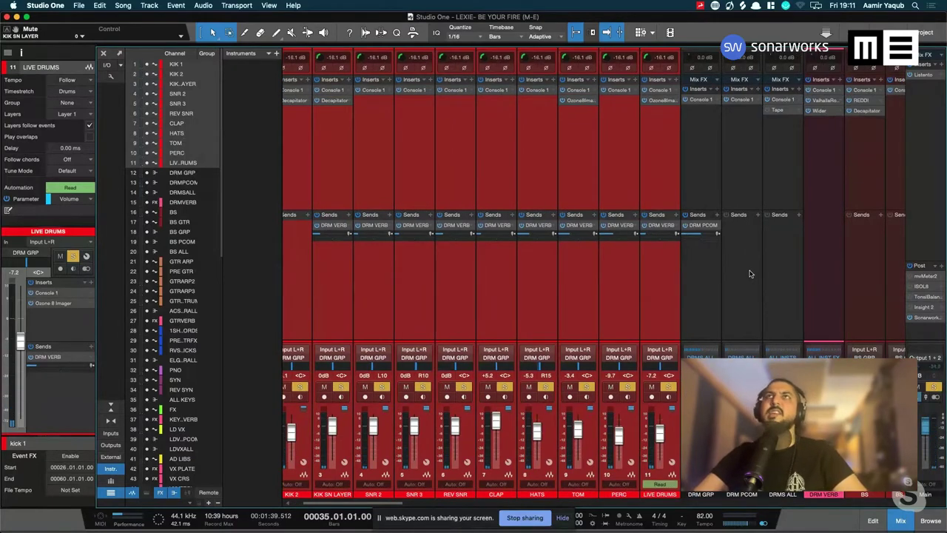
pyautogui.hscroll(1, 749, 274)
pyautogui.hscroll(-2, 677, 282)
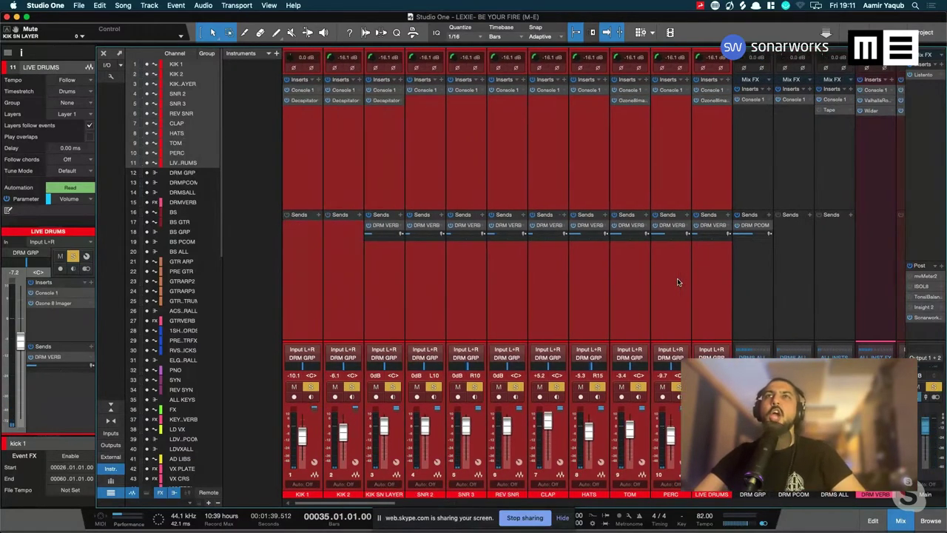
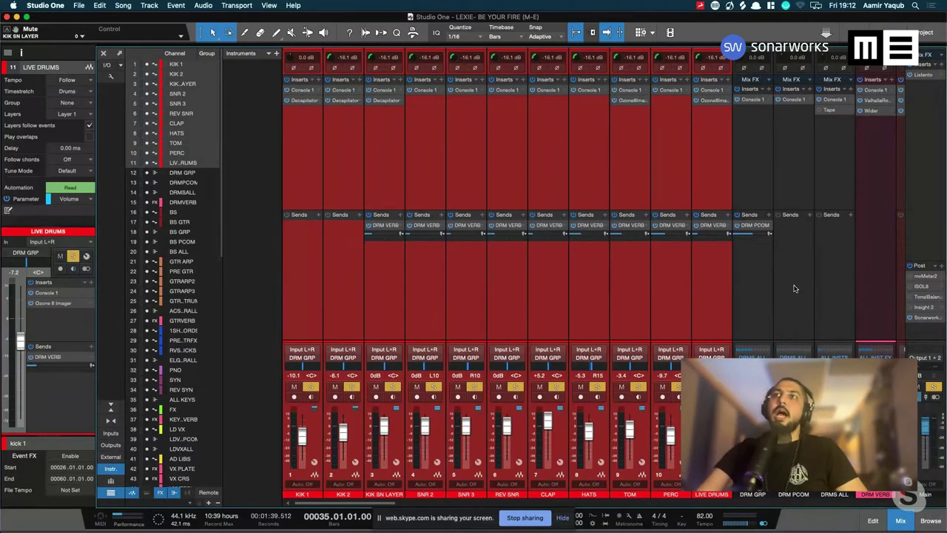
# Select DRM GRP, review the Console 1 FET Compressor settings on DRM PCOM, and return to DRM GRP to examine its DRM PCOM send
pyautogui.click(749, 300)
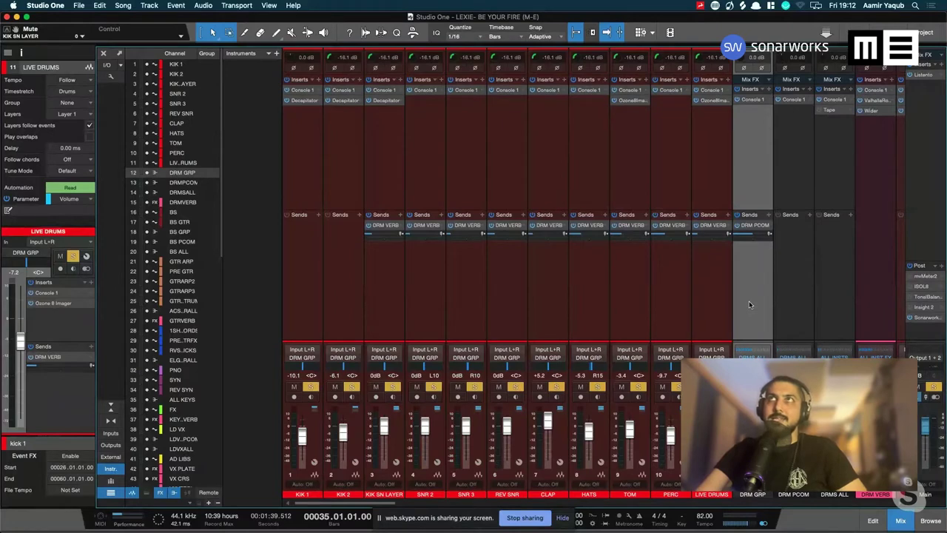
pyautogui.hscroll(2, 749, 301)
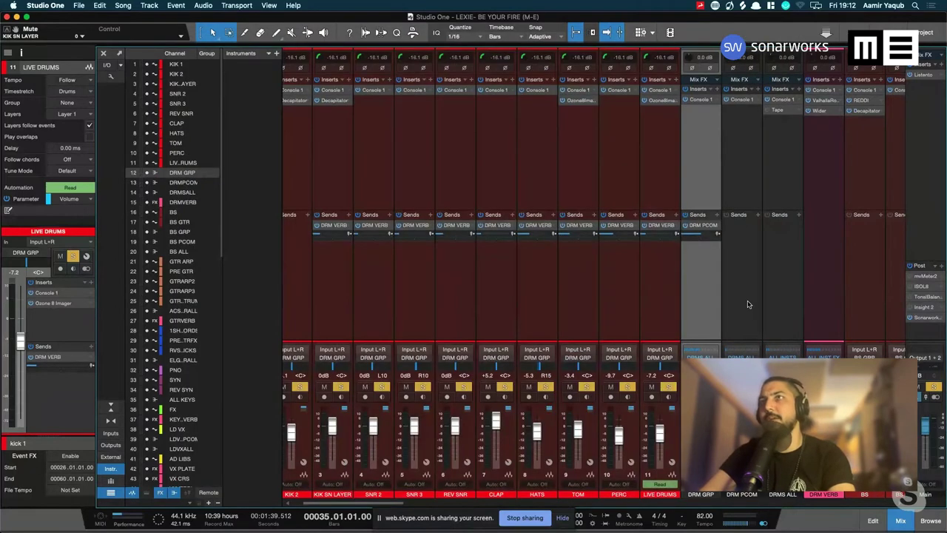
pyautogui.click(748, 304)
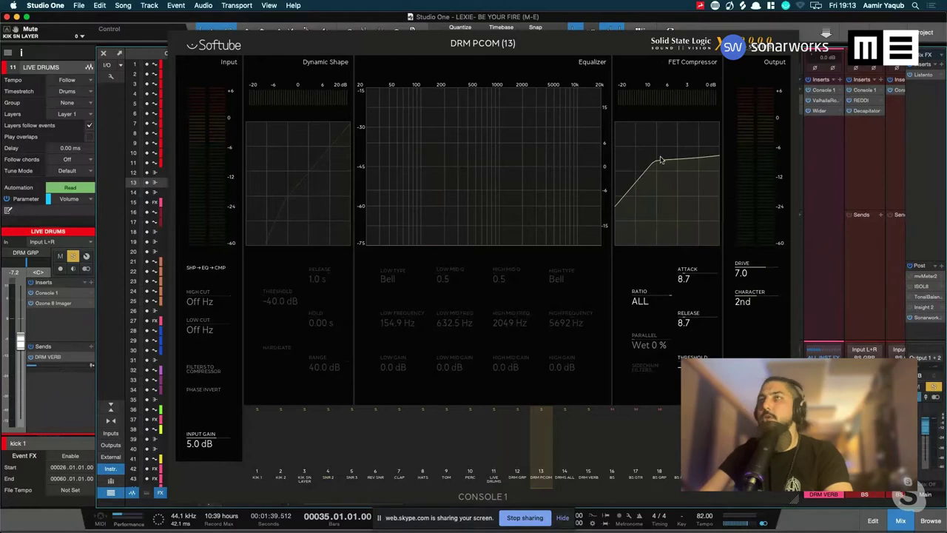
pyautogui.press('super+w')
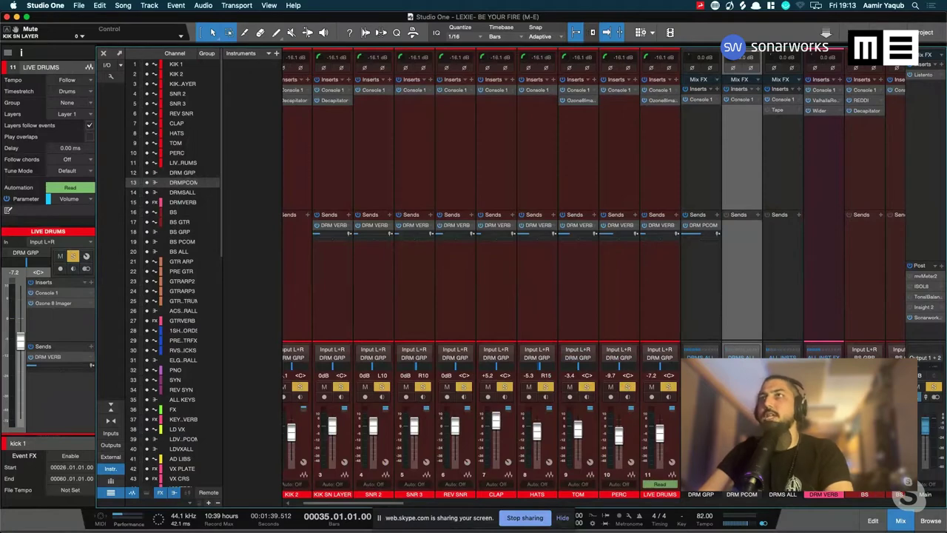
pyautogui.click(692, 313)
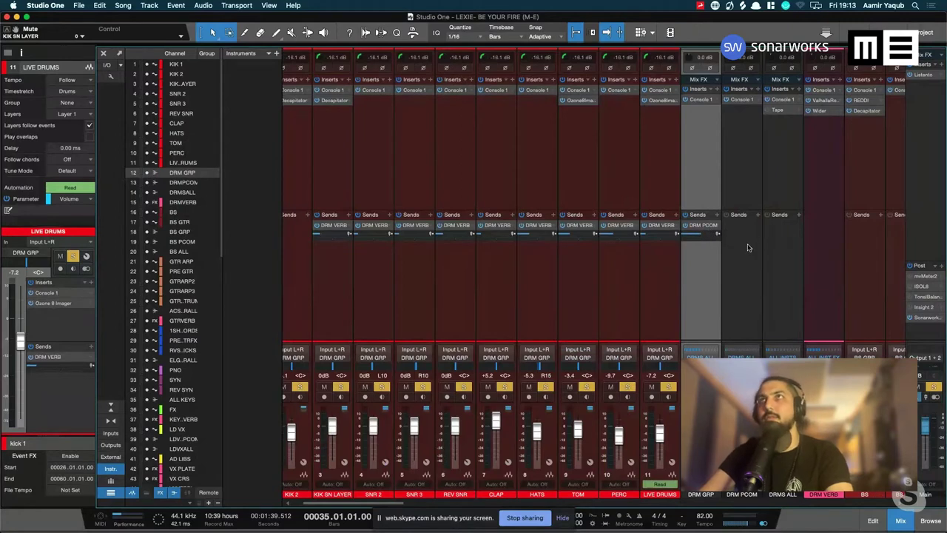
pyautogui.moveTo(700, 235)
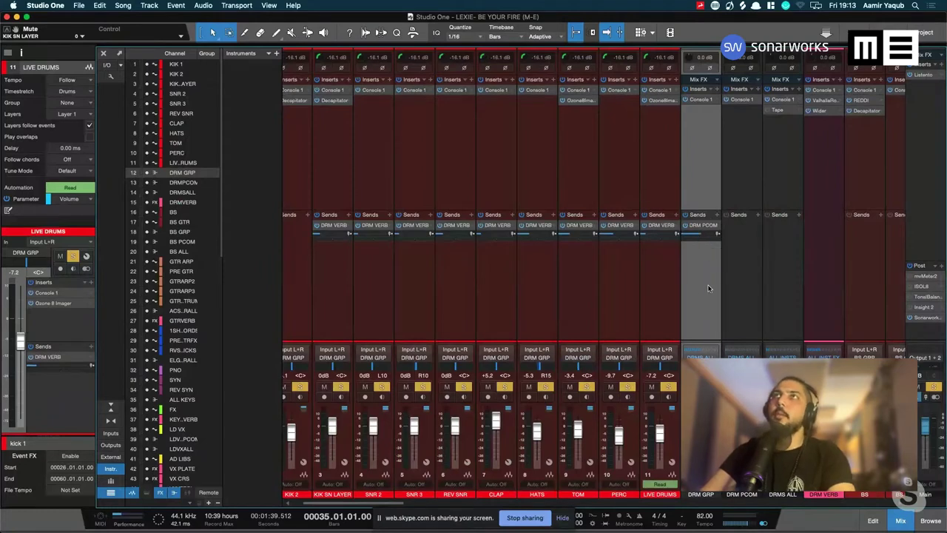
# Compare the DRM GRP and DRM PCOM channels, alternating between them to examine how the group feeds the parallel compression
pyautogui.click(748, 266)
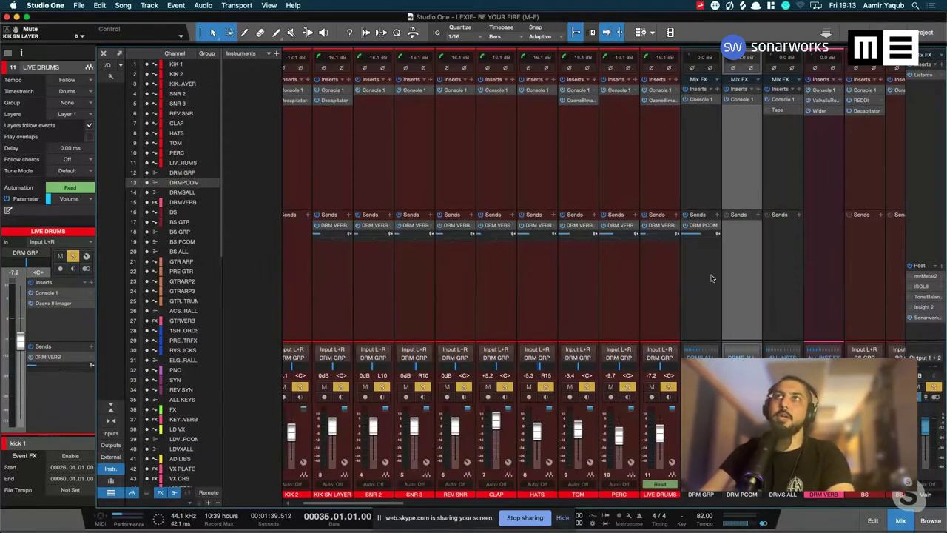
pyautogui.click(718, 276)
pyautogui.click(736, 278)
pyautogui.click(710, 281)
pyautogui.click(735, 285)
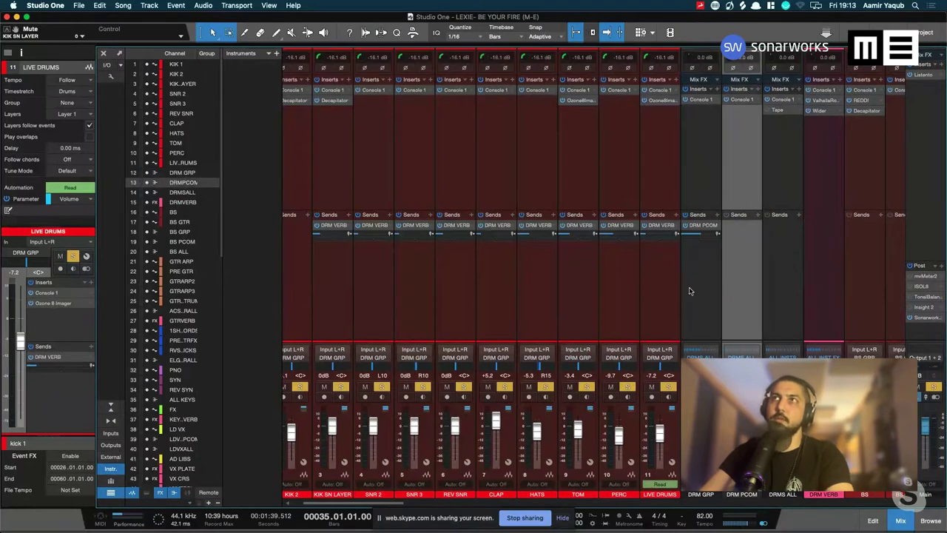
pyautogui.click(690, 291)
pyautogui.click(734, 286)
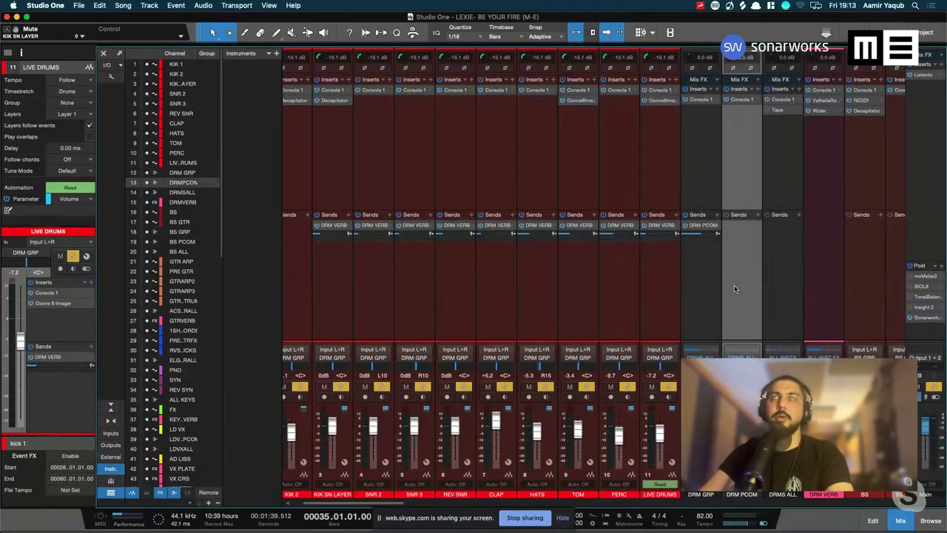
pyautogui.click(711, 284)
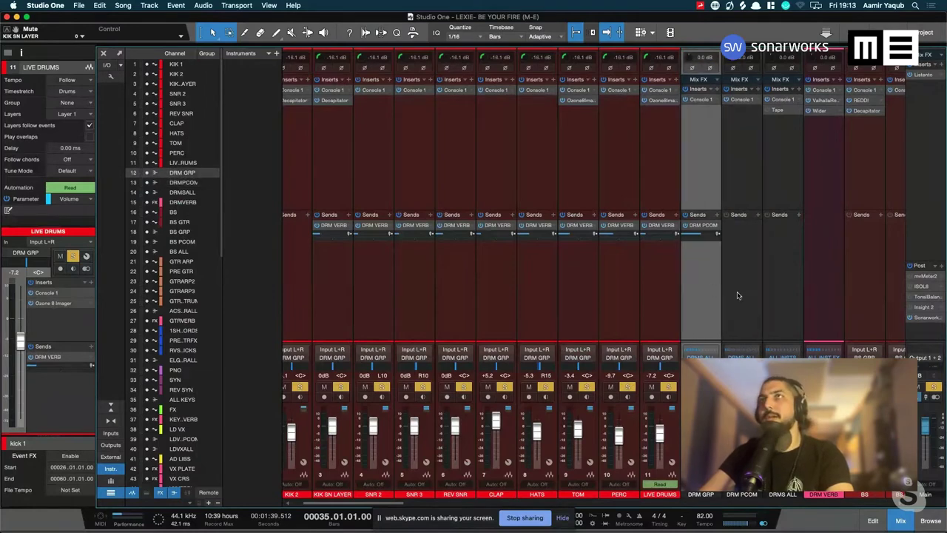
pyautogui.click(728, 289)
pyautogui.click(703, 298)
pyautogui.click(742, 294)
pyautogui.click(706, 296)
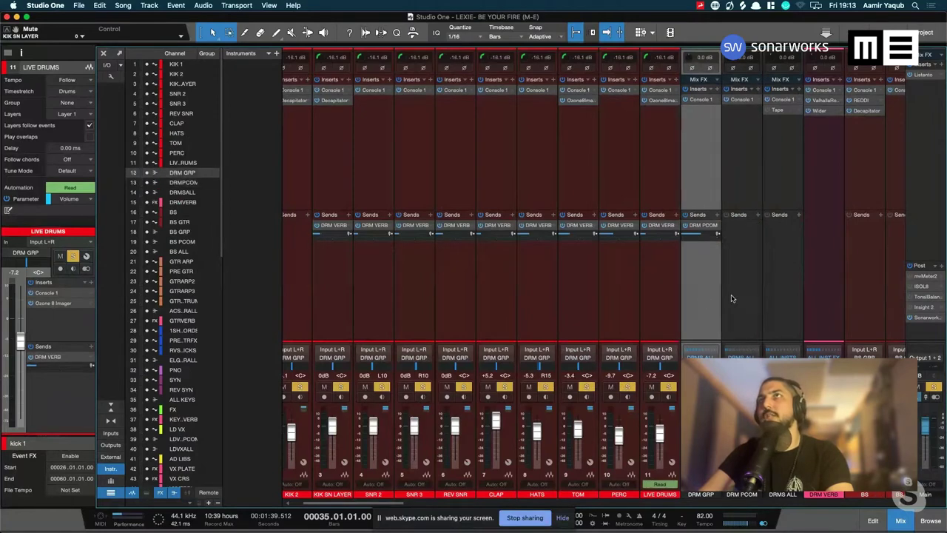
pyautogui.click(730, 296)
pyautogui.click(709, 302)
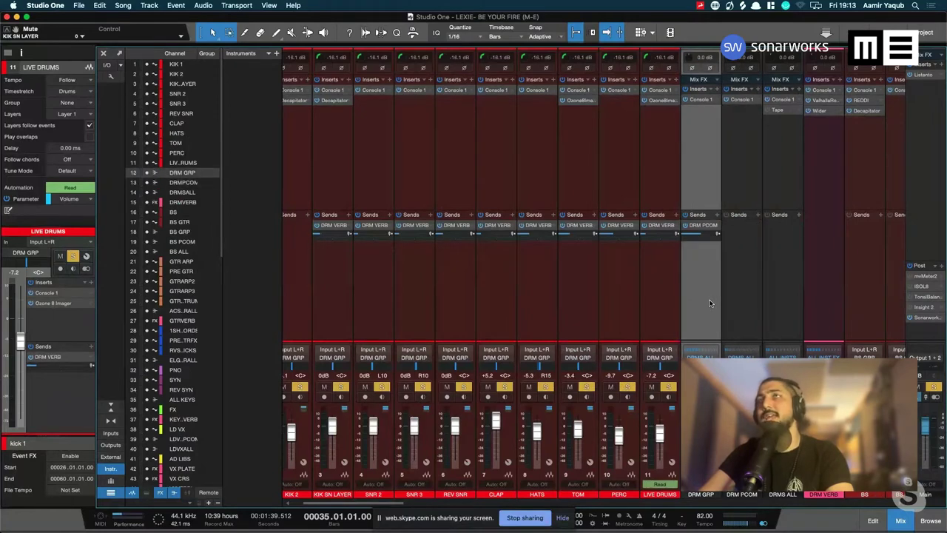
pyautogui.click(756, 307)
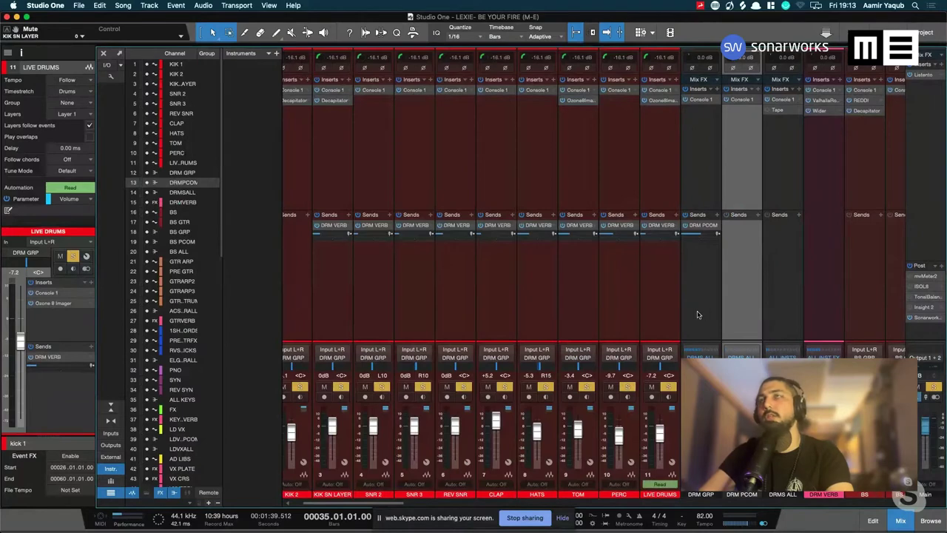
pyautogui.click(696, 312)
pyautogui.click(741, 322)
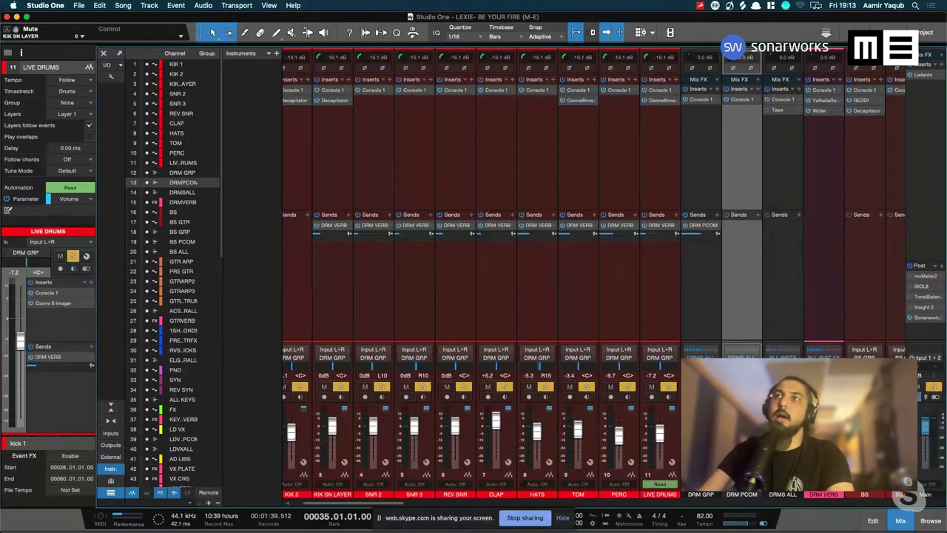
# Toggle the drum channel solos off and on, and audition the soloed drums with the DRM PCOM parallel channel
pyautogui.press('s')
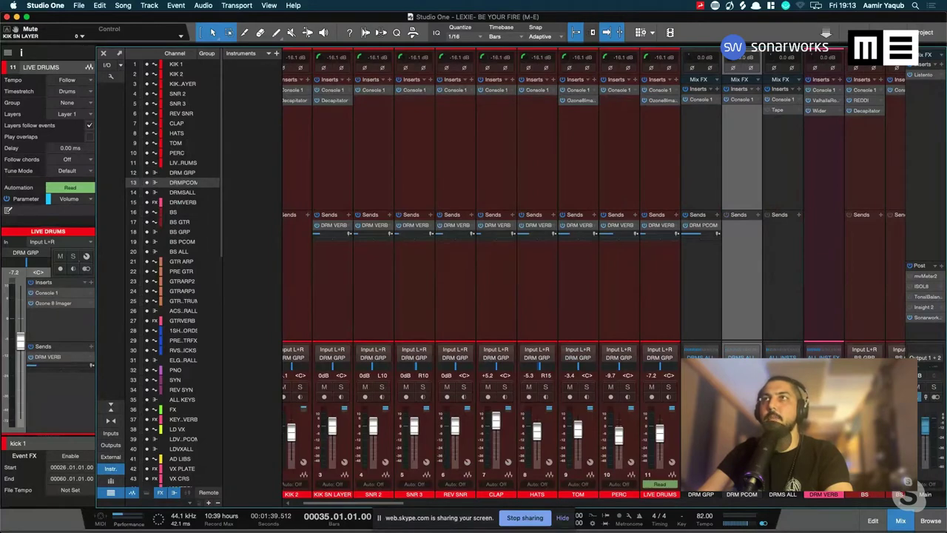
pyautogui.press('s')
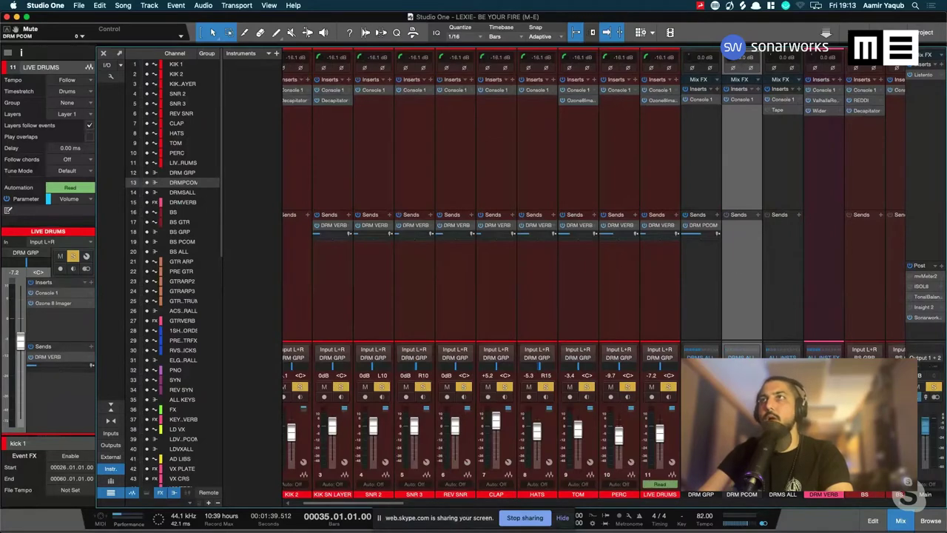
pyautogui.press('s')
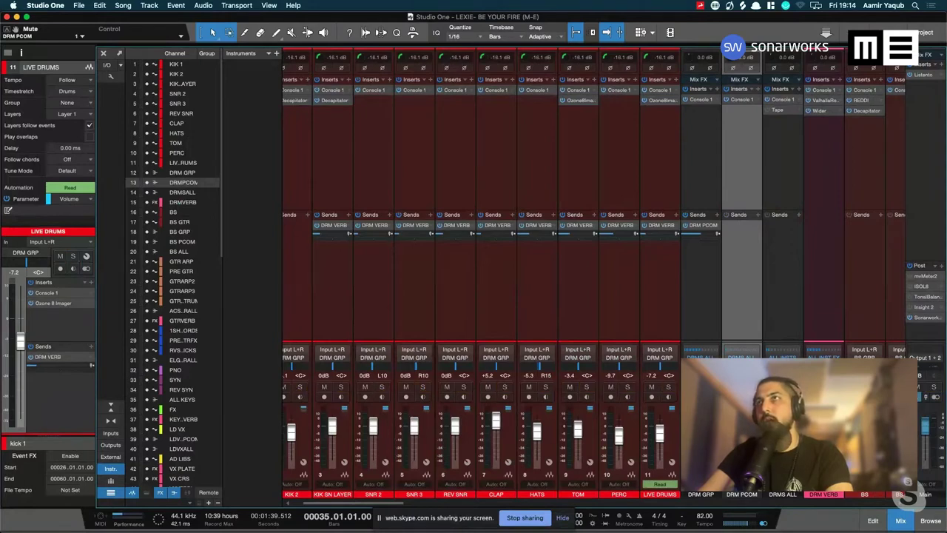
pyautogui.press('s')
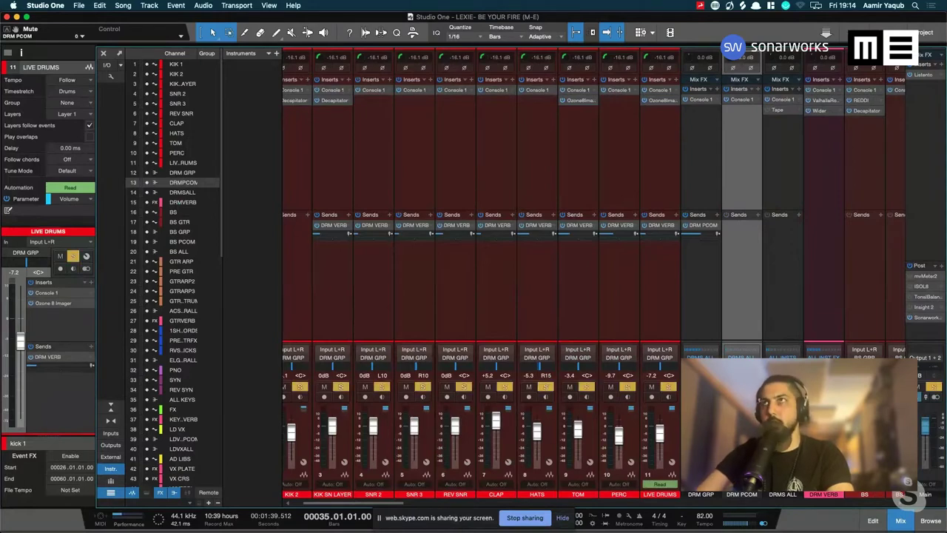
pyautogui.press('space')
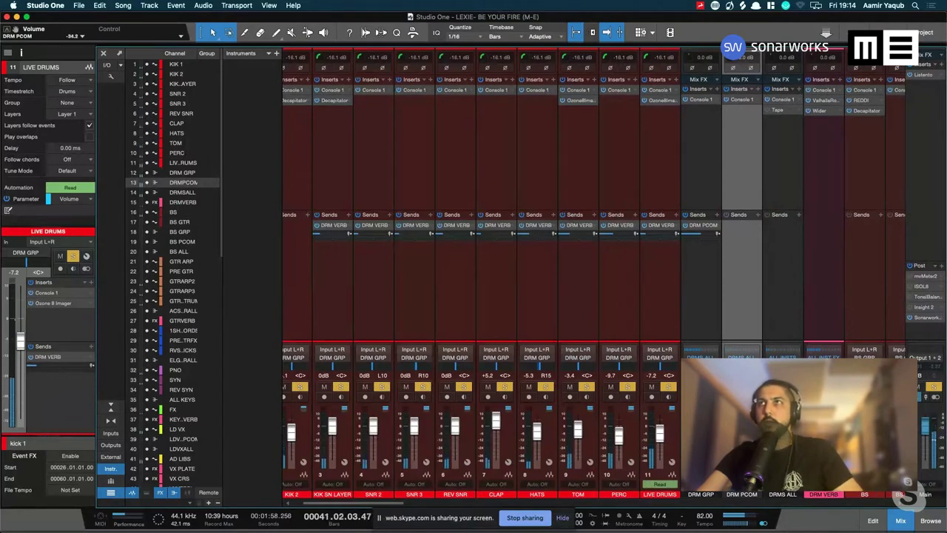
pyautogui.press('space')
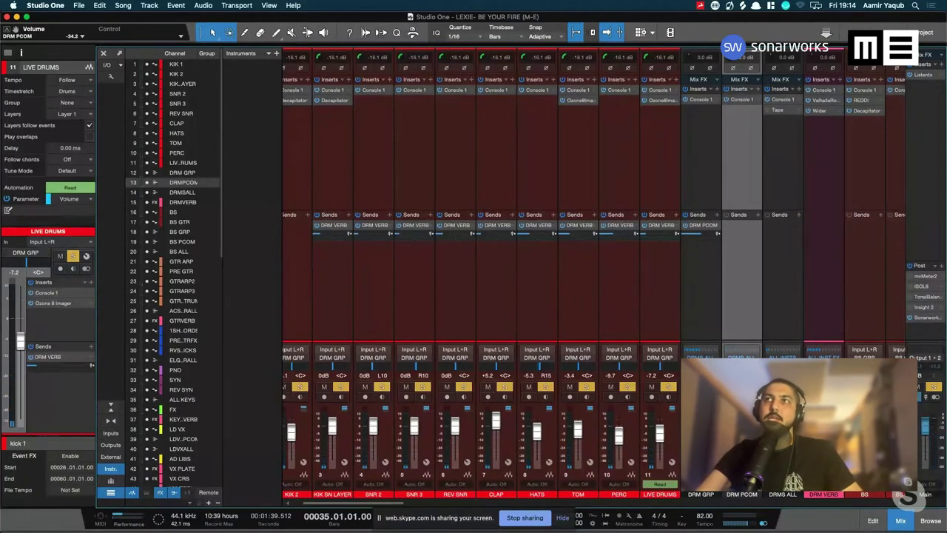
# Select DRM GRP, clear and restore the drum solos, and audition the drums with DRM PCOM selected
pyautogui.click(701, 281)
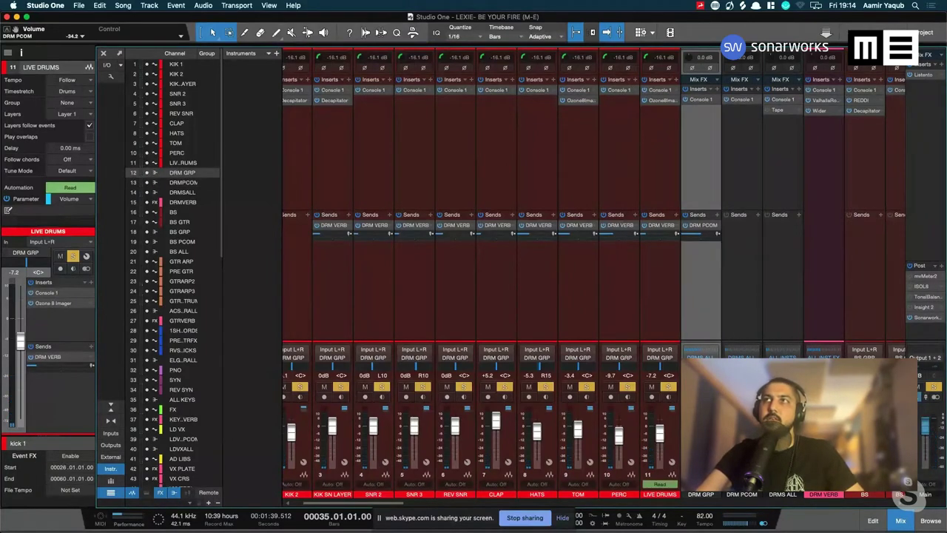
pyautogui.press('s')
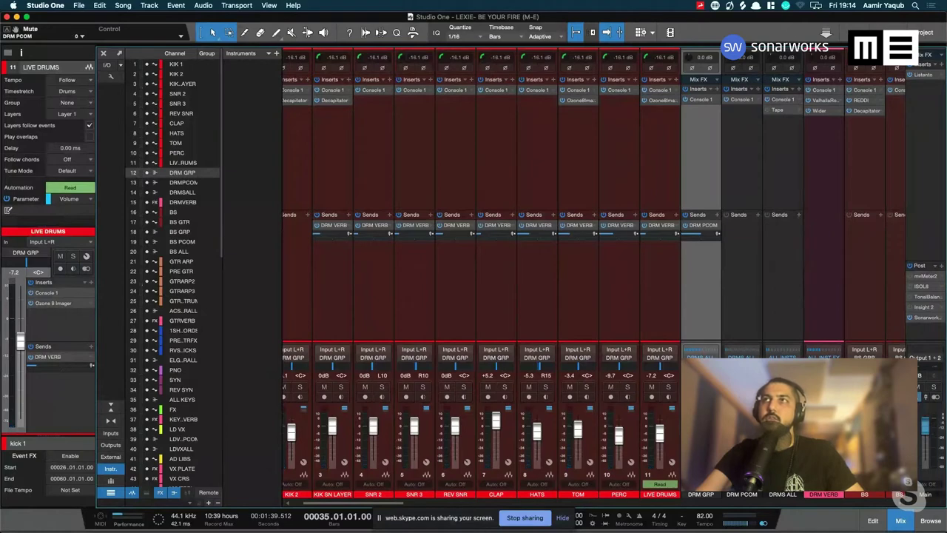
pyautogui.click(742, 281)
pyautogui.press('s')
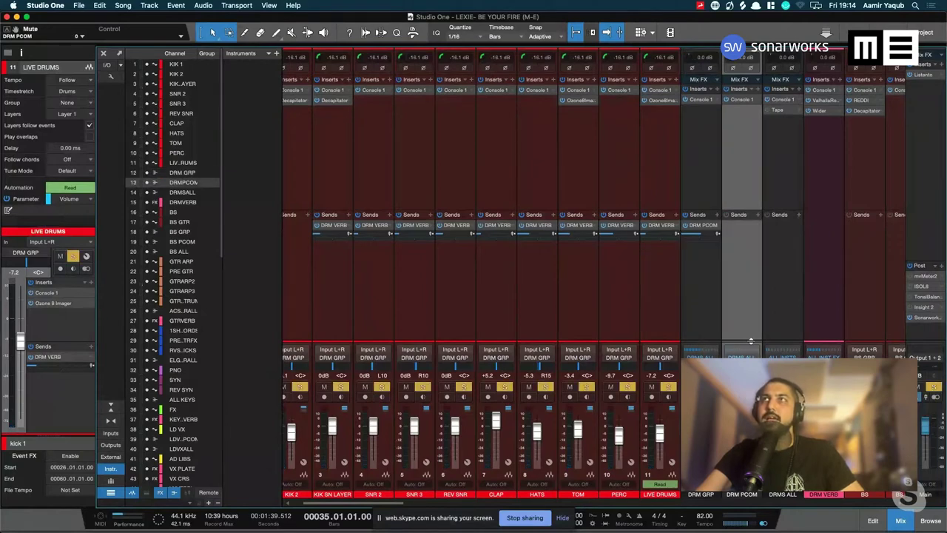
pyautogui.press('space')
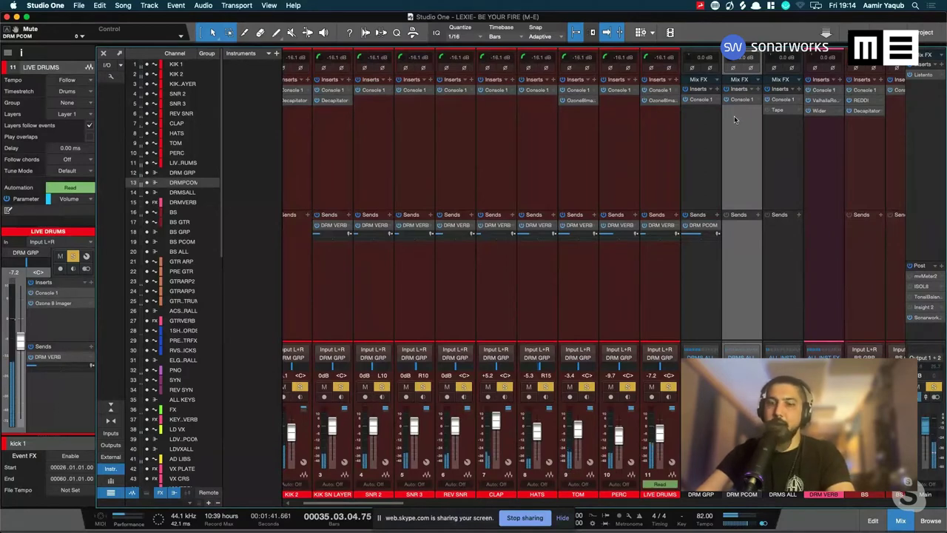
pyautogui.press('space')
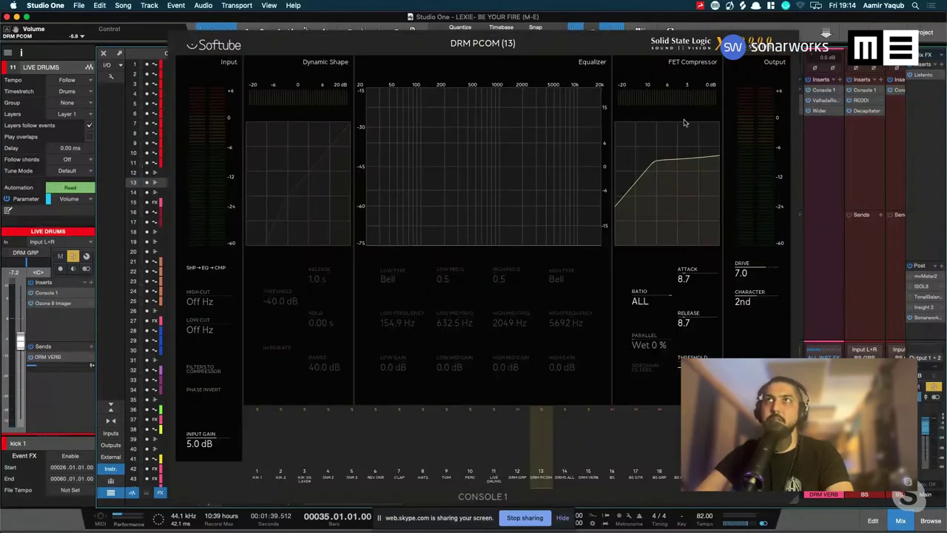
# Reposition the Console 1 display and audition the drums while examining the FET Compressor settings and gain reduction on DRM PCOM
pyautogui.press('space')
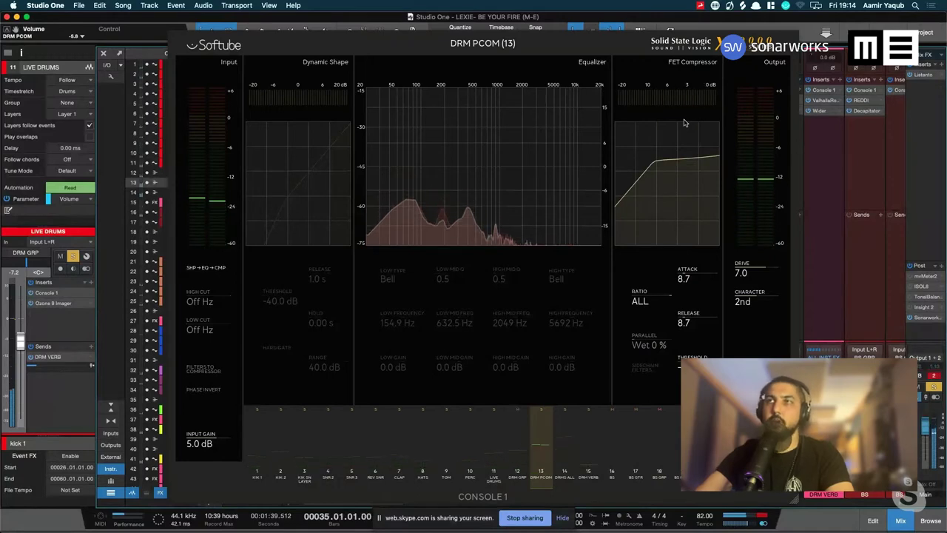
pyautogui.press('space')
pyautogui.moveTo(622, 44); pyautogui.dragTo(517, 48)
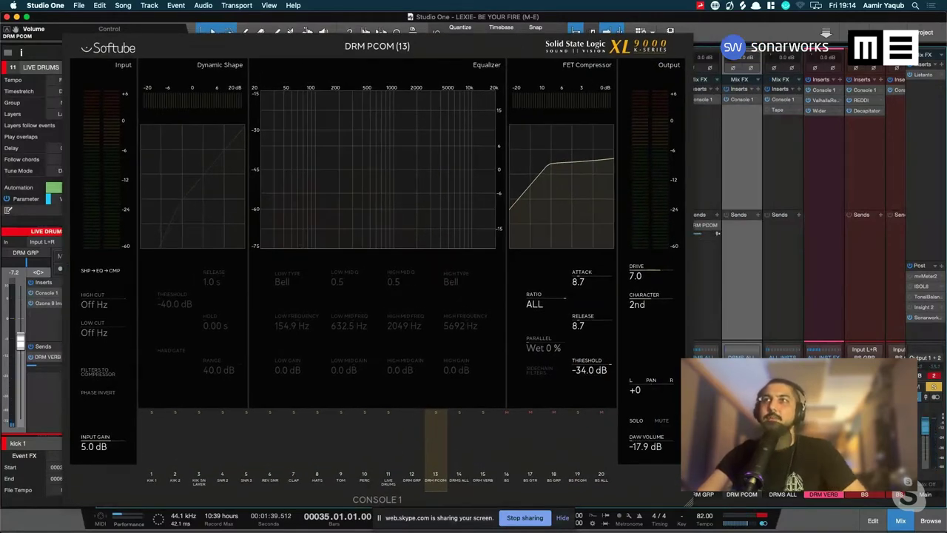
pyautogui.press('space')
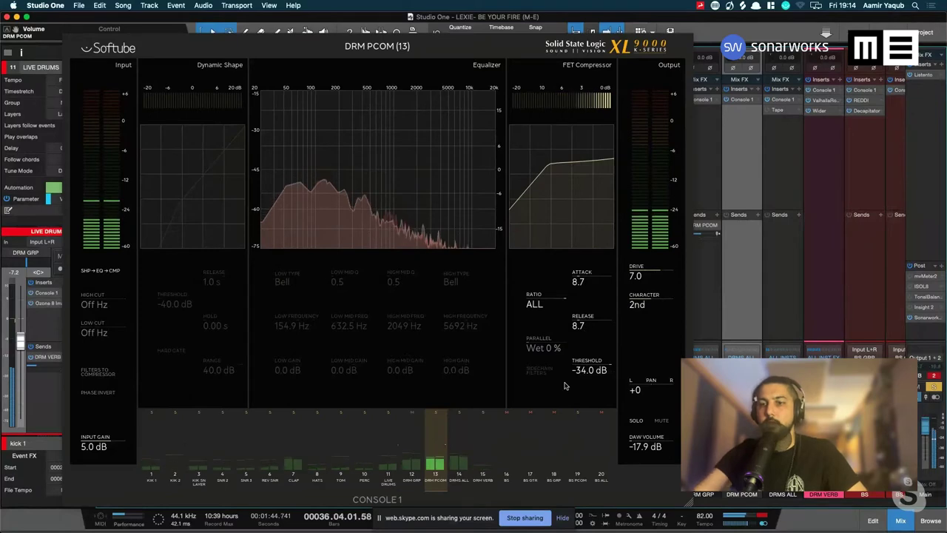
pyautogui.press('space')
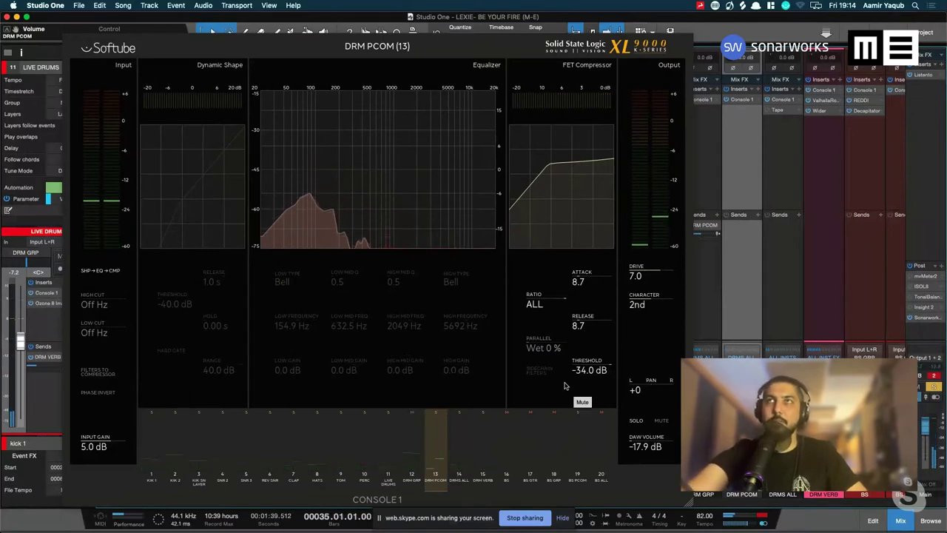
# Audition DRM PCOM with its FET Compressor bypassed and re-enabled, and close the Console 1 display
pyautogui.click(565, 384)
pyautogui.press('space')
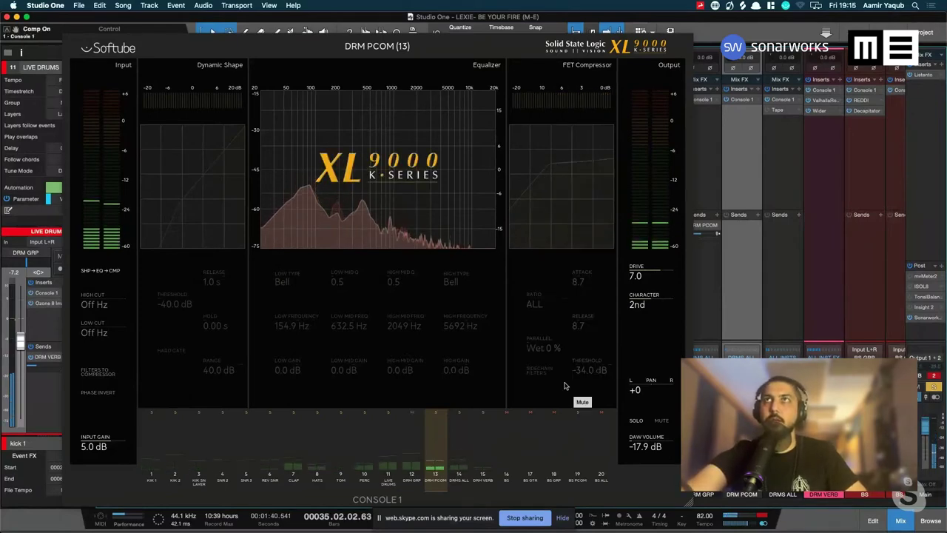
pyautogui.click(565, 385)
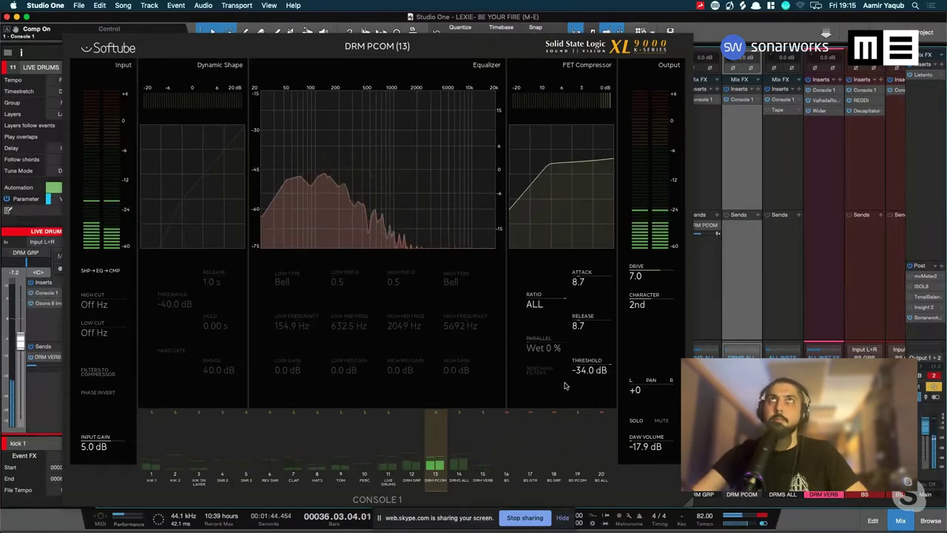
pyautogui.press('space')
pyautogui.moveTo(470, 44); pyautogui.dragTo(584, 53)
pyautogui.press('super+w')
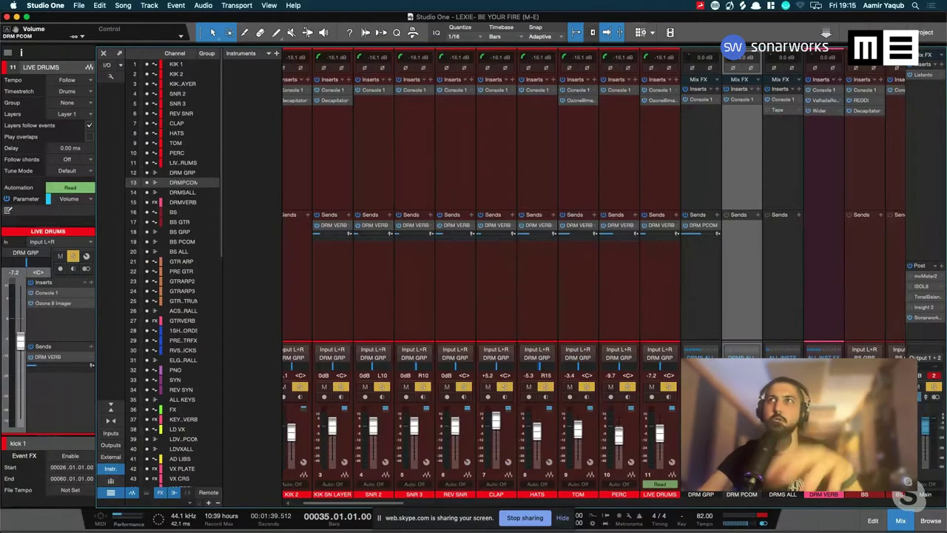
# Toggle the drum solos off and on, select DRMS ALL and open its Tape insert to review the settings
pyautogui.press('s')
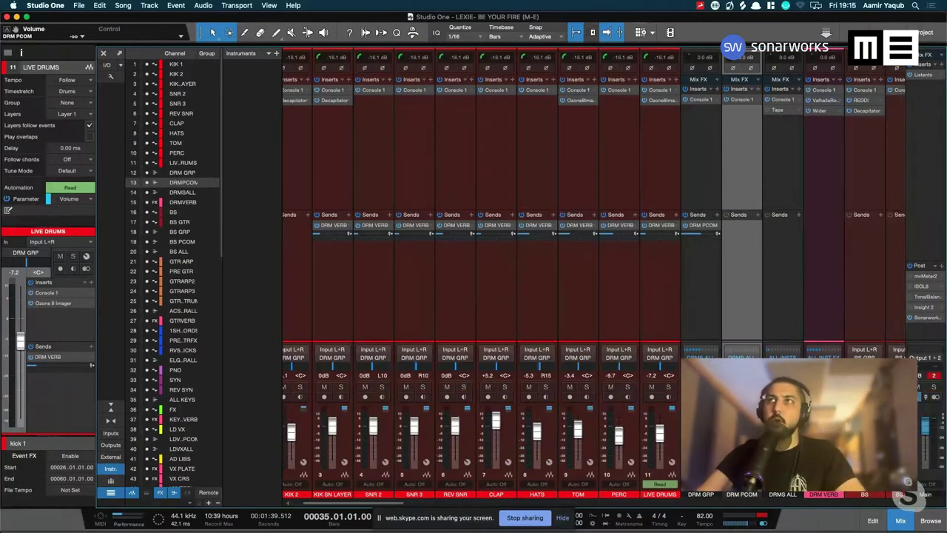
pyautogui.press('s')
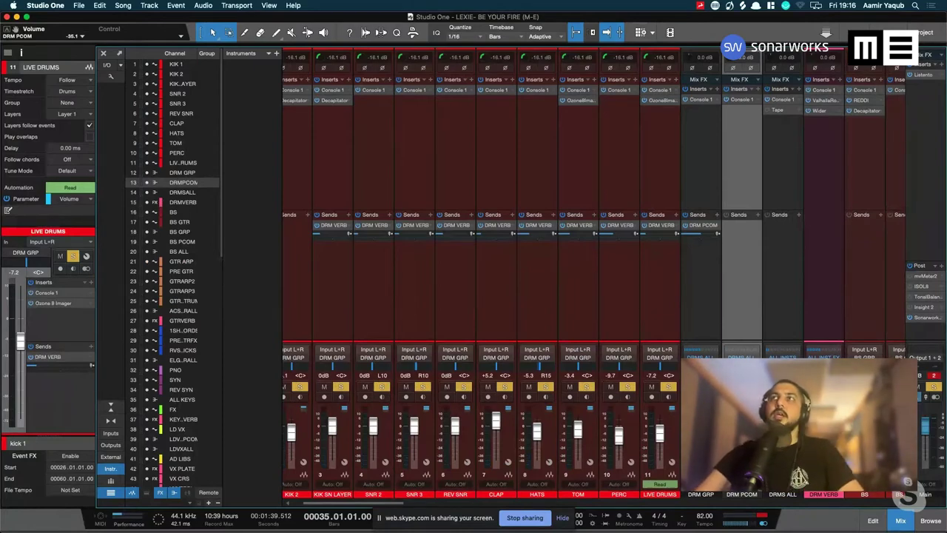
pyautogui.hscroll(2, 592, 274)
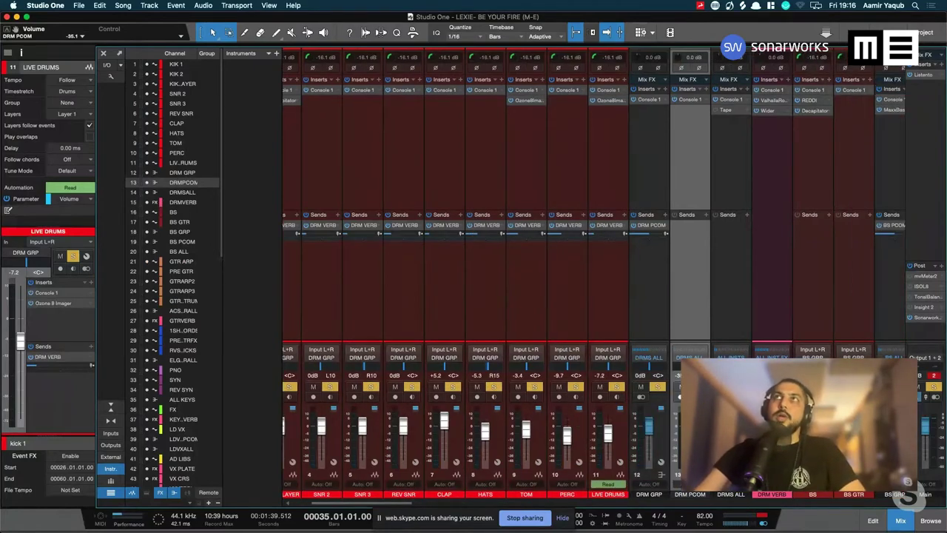
pyautogui.click(731, 185)
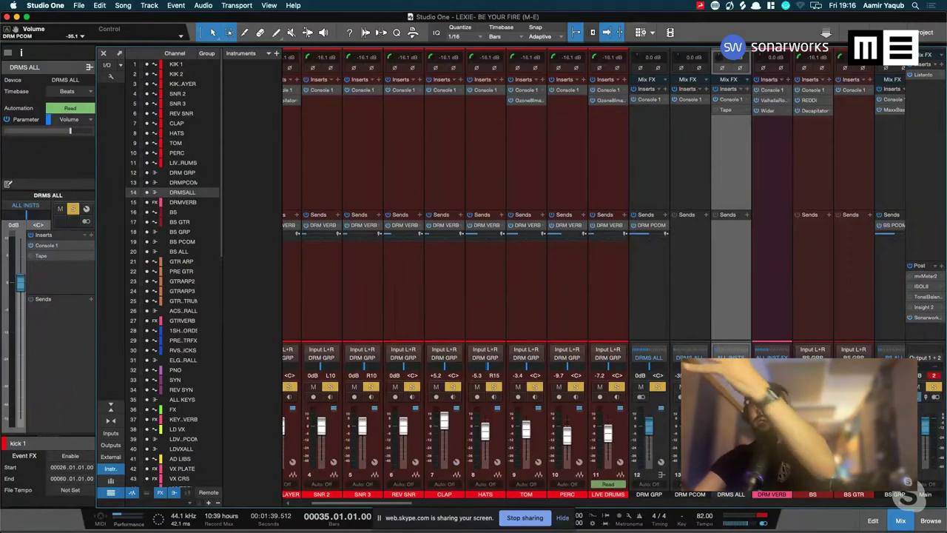
pyautogui.click(726, 111)
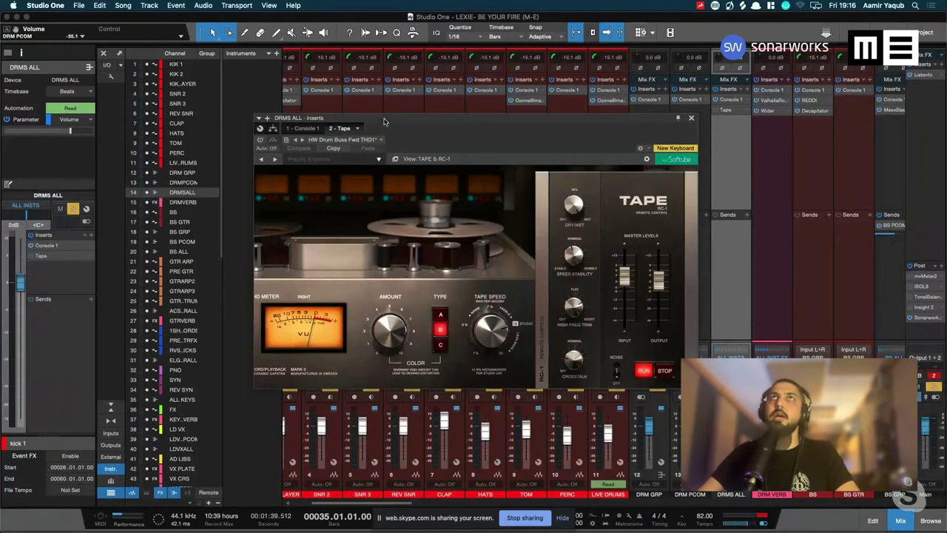
pyautogui.moveTo(384, 120); pyautogui.dragTo(426, 121)
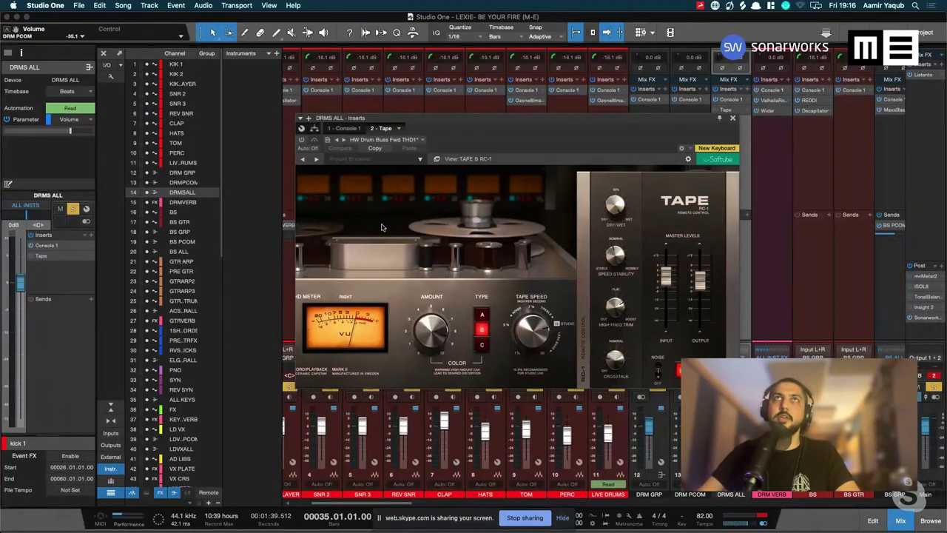
# Play the soloed drums and compare the DRMS ALL bus with the Tape insert activated and bypassed
pyautogui.press('space')
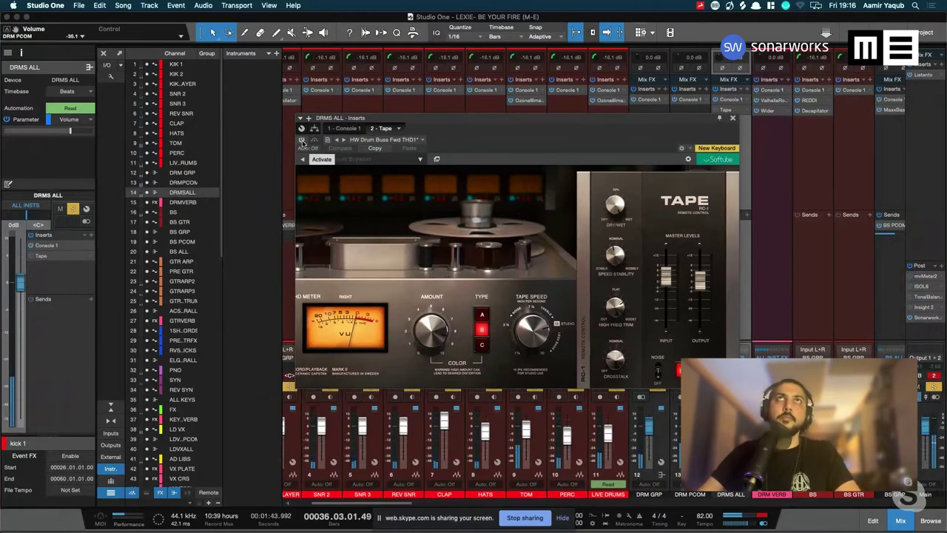
pyautogui.click(301, 140)
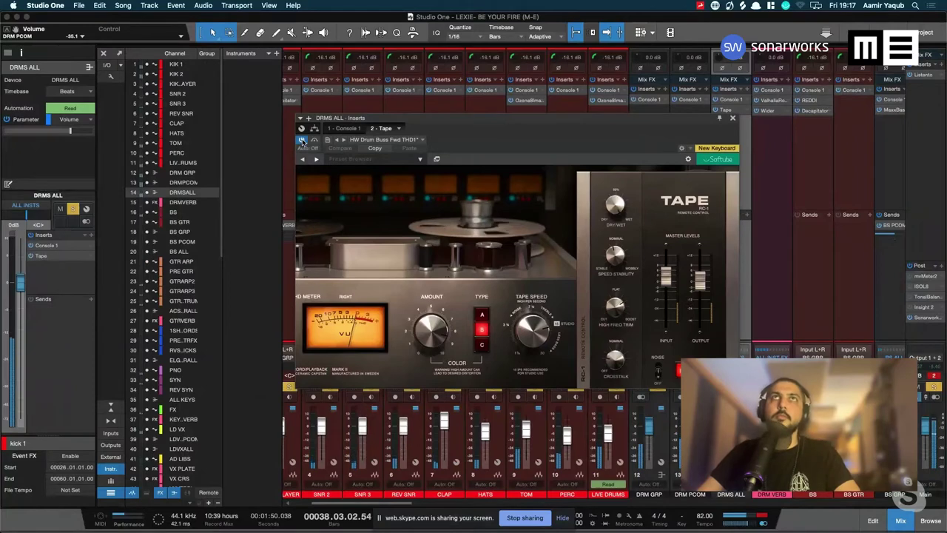
pyautogui.click(302, 140)
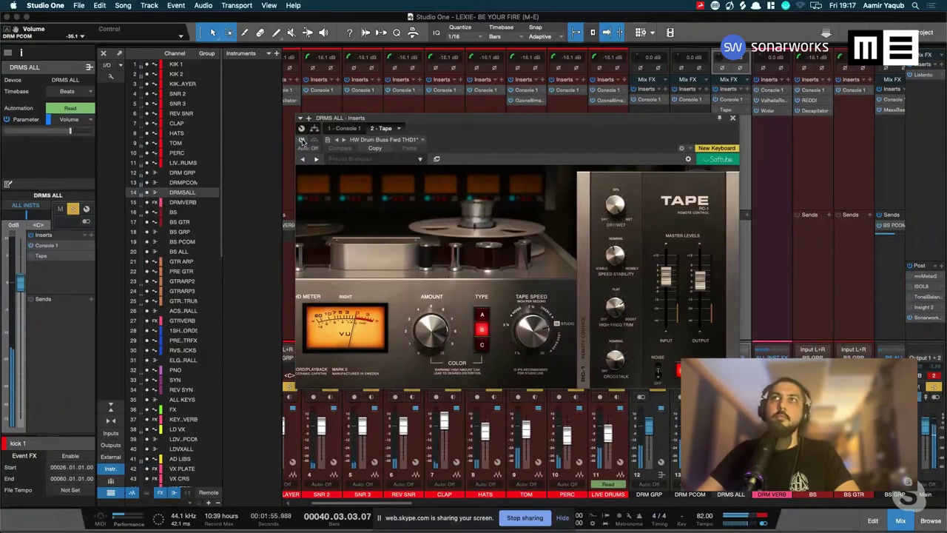
# Re-enable the Tape insert on DRMS ALL, stop playback and close the insert window
pyautogui.click(301, 140)
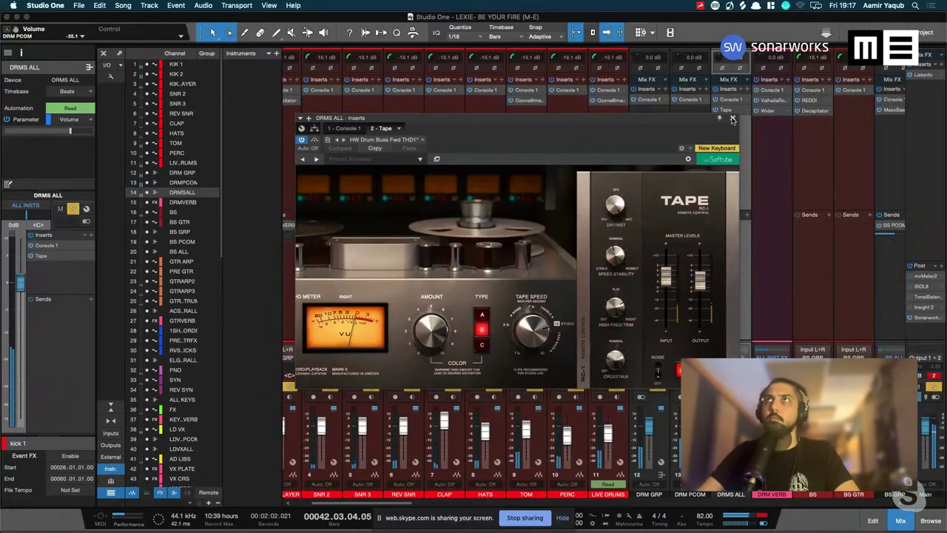
pyautogui.press('space')
pyautogui.click(732, 117)
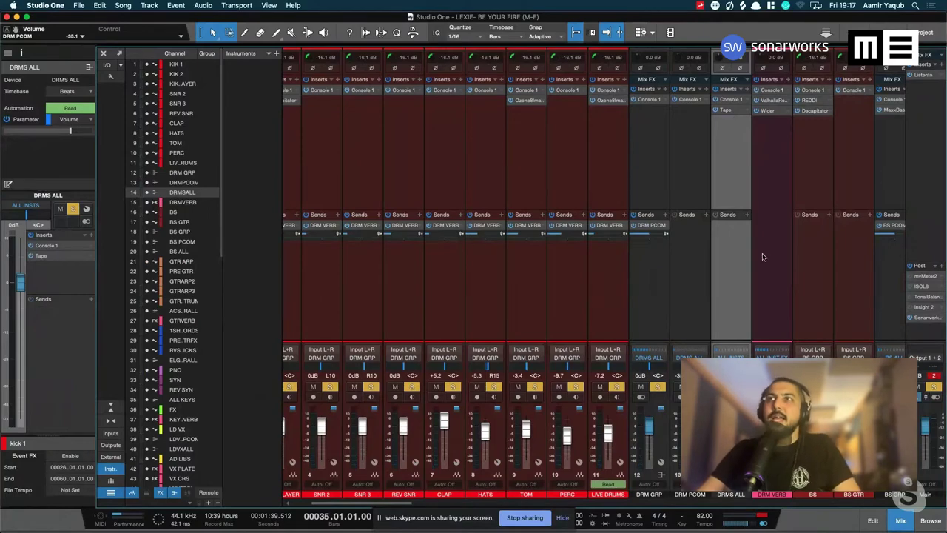
# Select the DRM VERB channel and open its ValhallaRoom insert to review the reverb settings, closing it when done
pyautogui.hscroll(15, 763, 257)
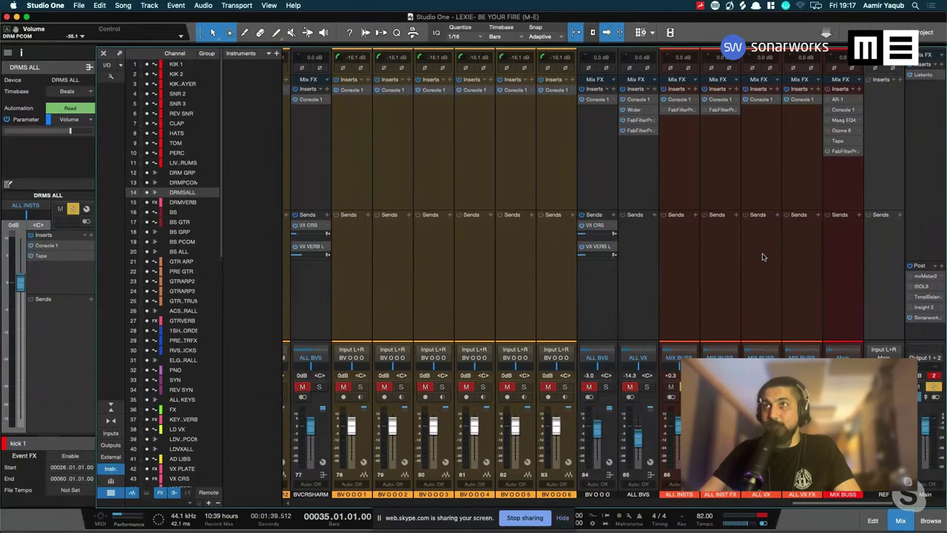
pyautogui.hscroll(-20, 764, 257)
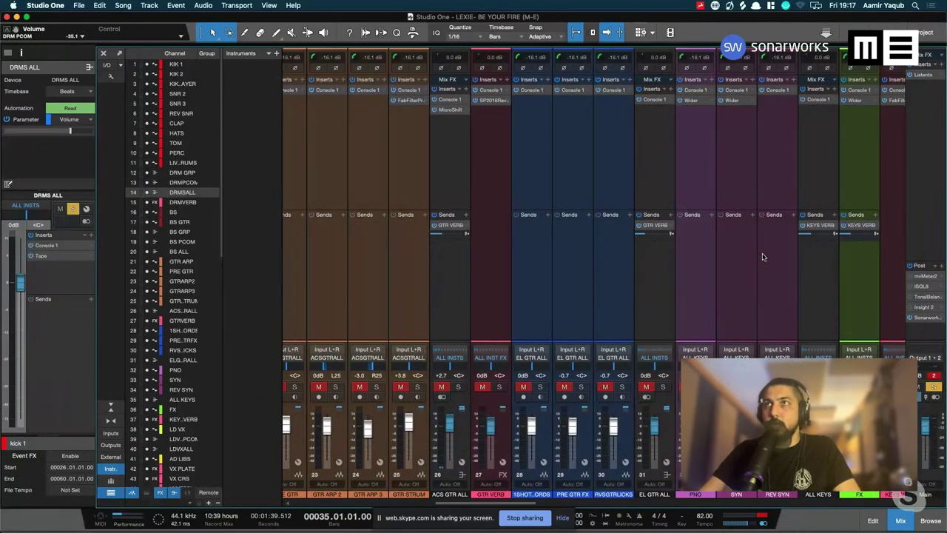
pyautogui.hscroll(-8, 763, 256)
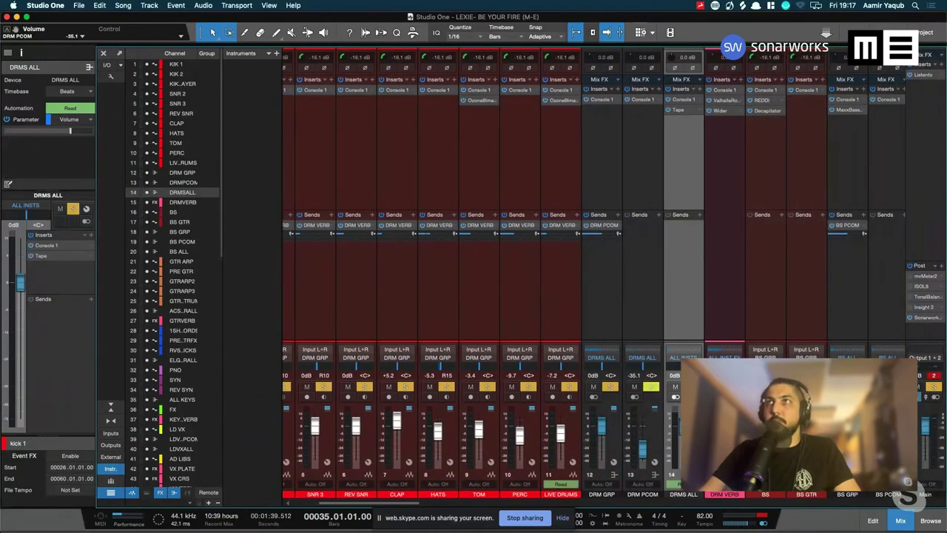
pyautogui.click(724, 87)
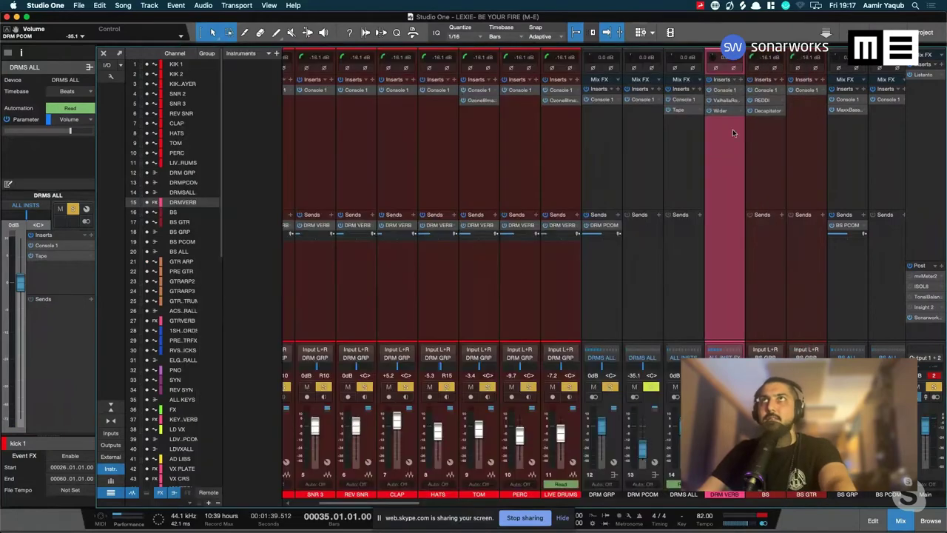
pyautogui.click(725, 100)
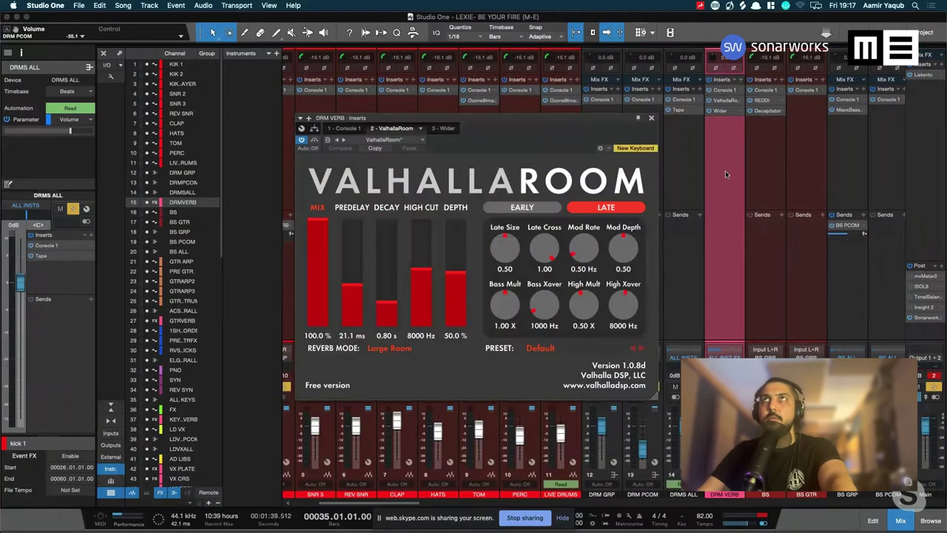
pyautogui.click(651, 120)
# Open the Wider insert on DRM VERB to review its stereo width setting, then close it
pyautogui.click(718, 111)
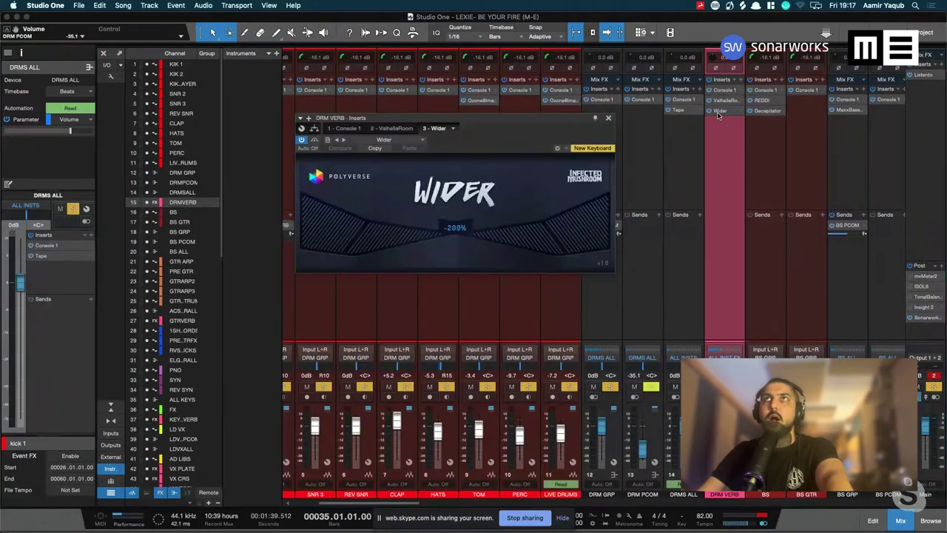
pyautogui.moveTo(537, 119); pyautogui.dragTo(594, 181)
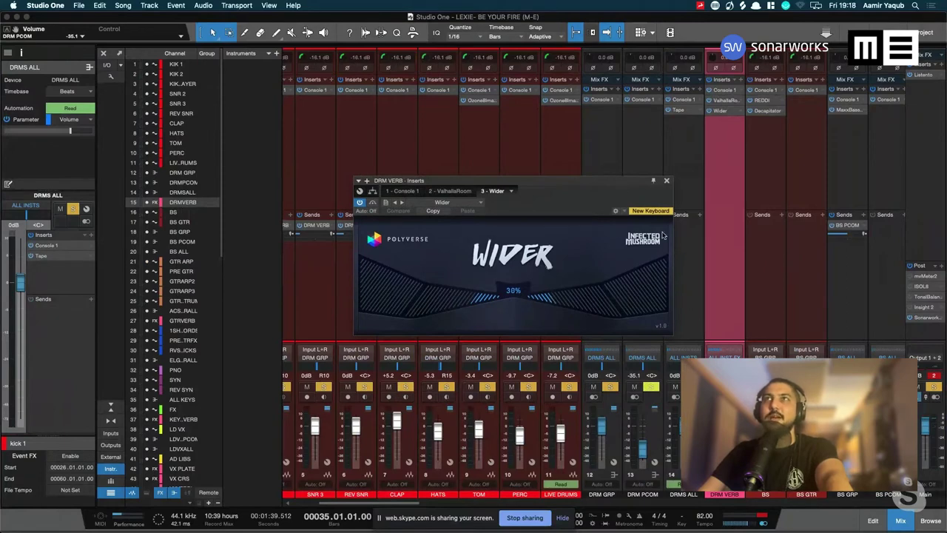
pyautogui.click(666, 181)
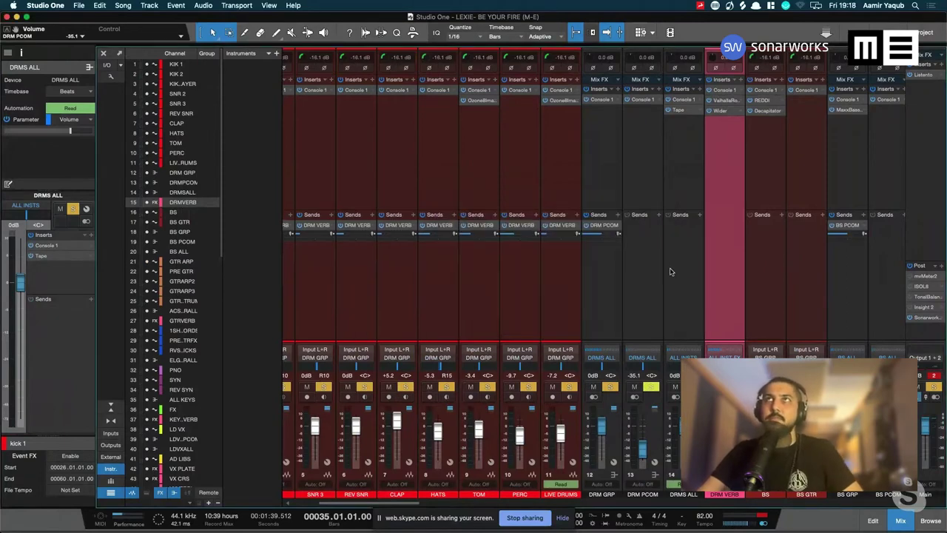
# Survey the mixer channels, return to the drum section and play the soloed drums to audition DRM VERB
pyautogui.hscroll(2, 671, 271)
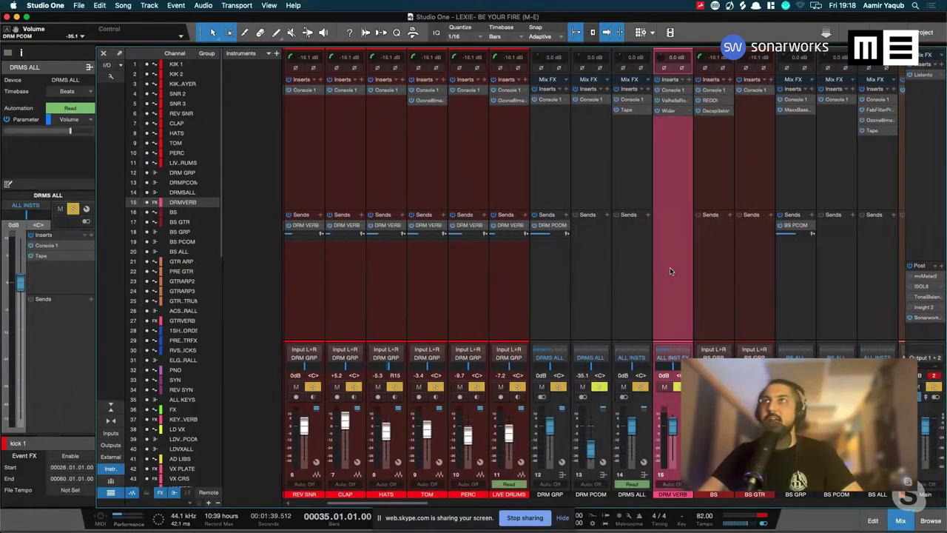
pyautogui.hscroll(20, 670, 271)
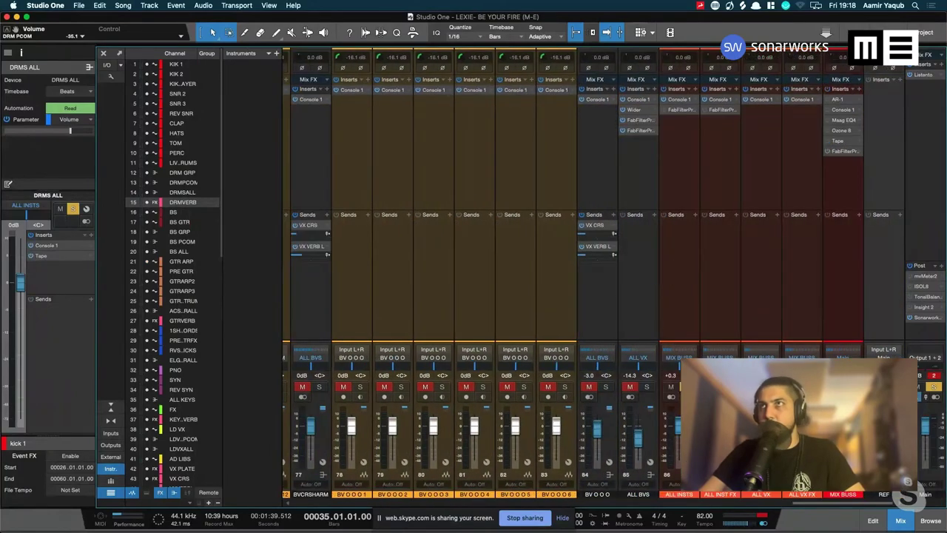
pyautogui.hscroll(-17, 592, 274)
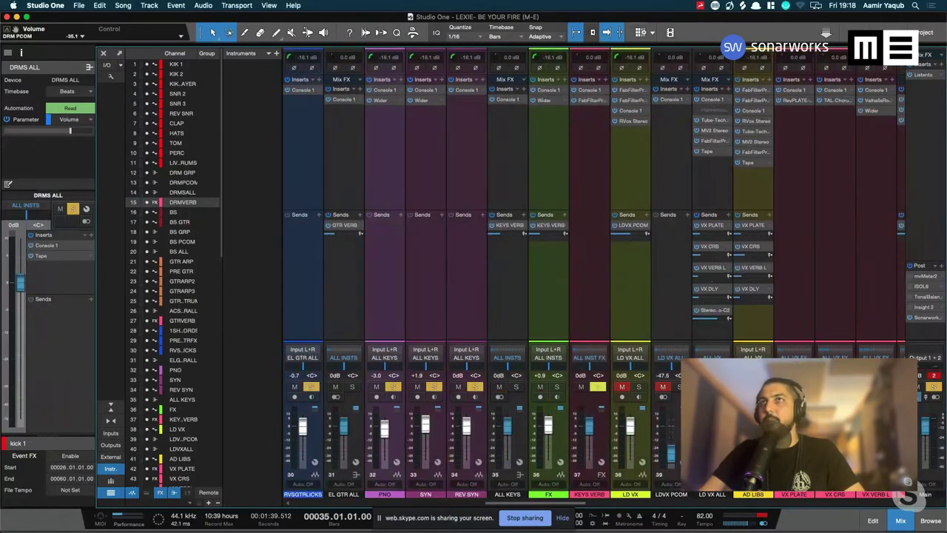
pyautogui.hscroll(-10, 595, 273)
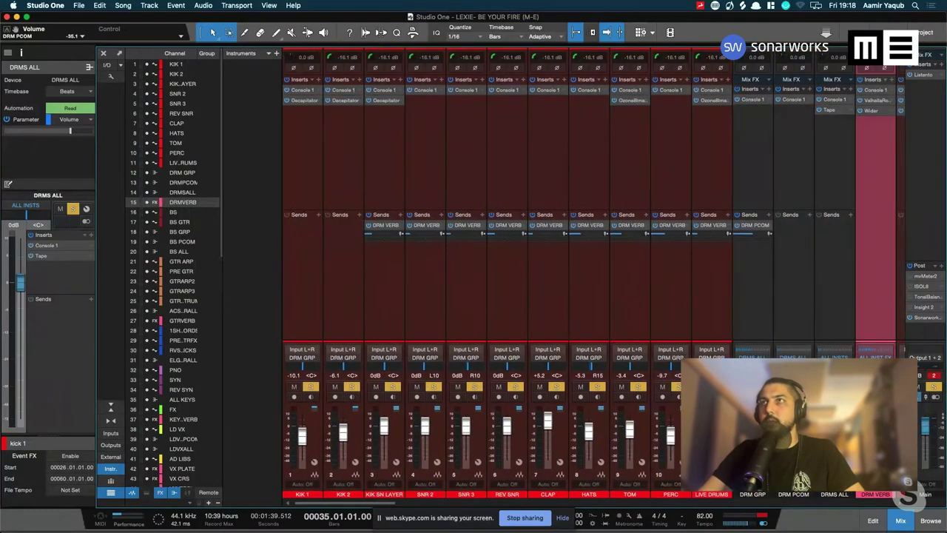
pyautogui.hscroll(3, 592, 274)
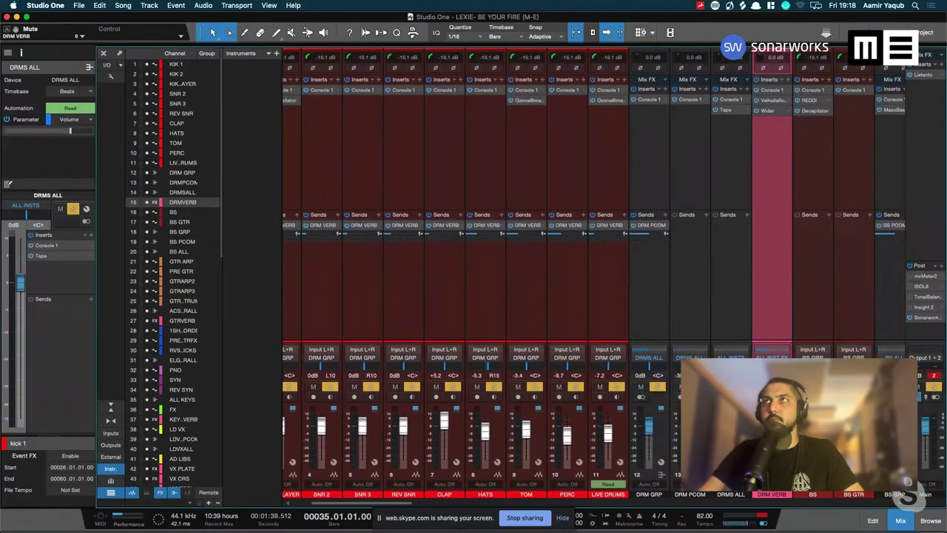
pyautogui.press('space')
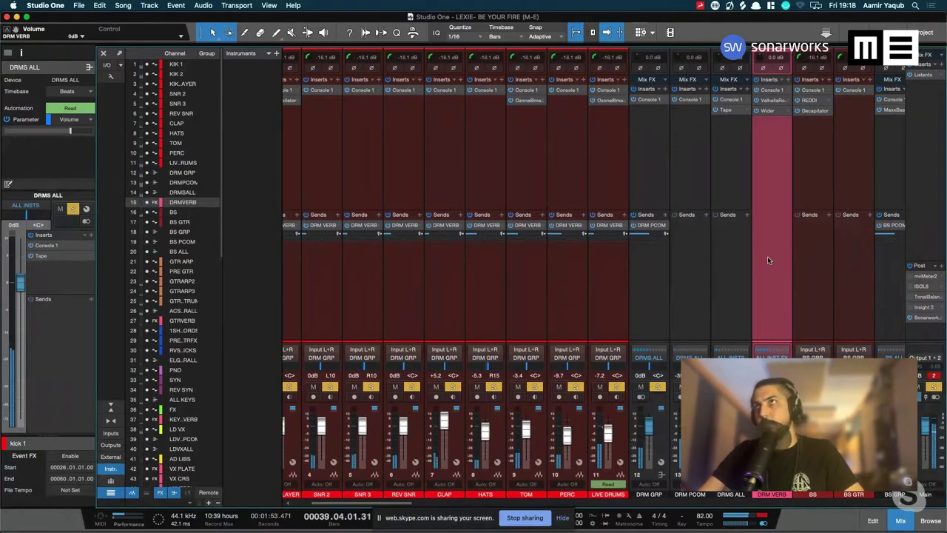
# Select the channels from KIK SN LAYER through LIVE DRUMS that send to DRM VERB, and stop playback
pyautogui.click(603, 262)
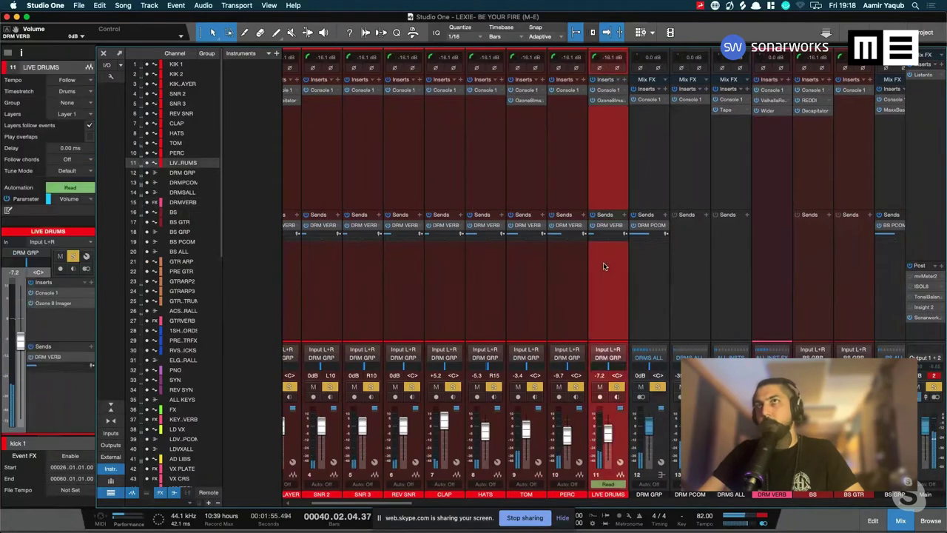
pyautogui.hscroll(-3, 603, 263)
pyautogui.keyDown('shift'); pyautogui.click(386, 270); pyautogui.keyUp('shift')
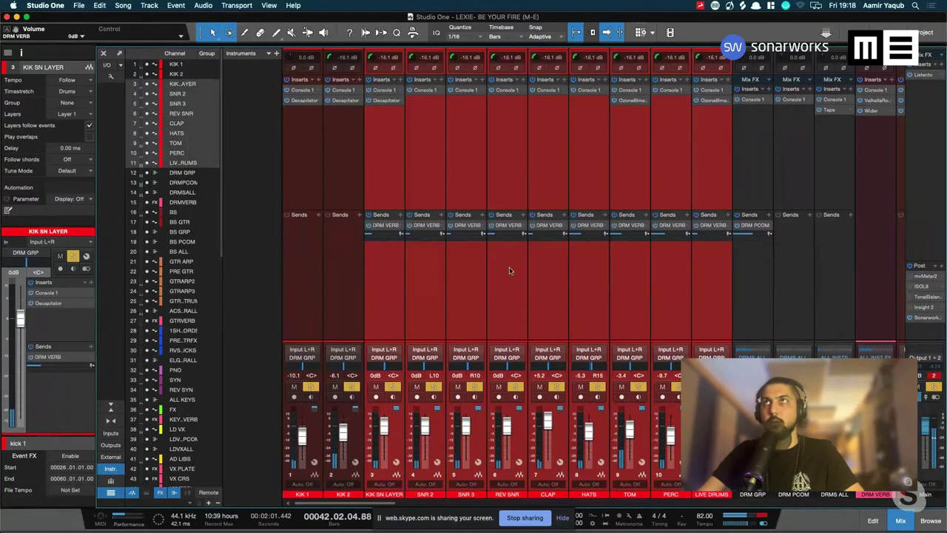
pyautogui.press('space')
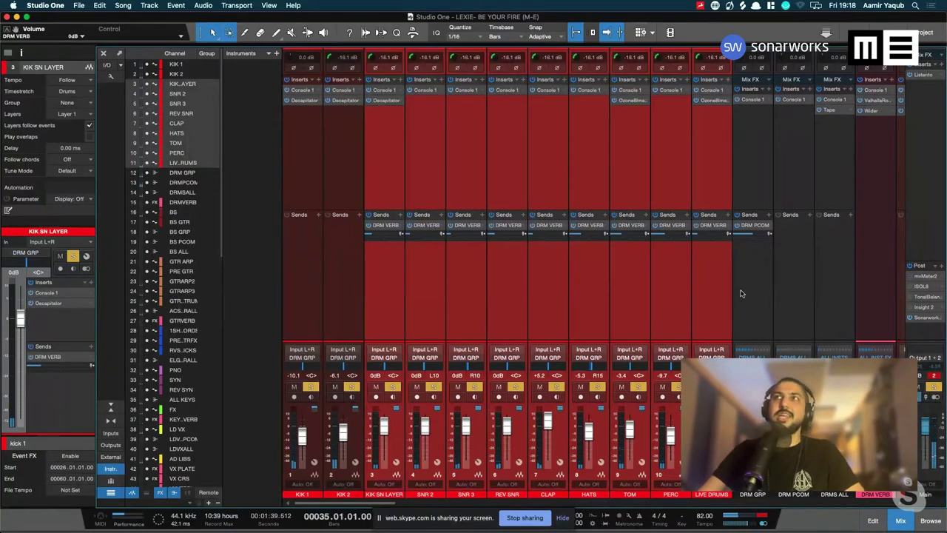
# Return to the DRM VERB effects channel and select it in place of the drum channels
pyautogui.hscroll(1, 740, 294)
pyautogui.hscroll(4, 740, 294)
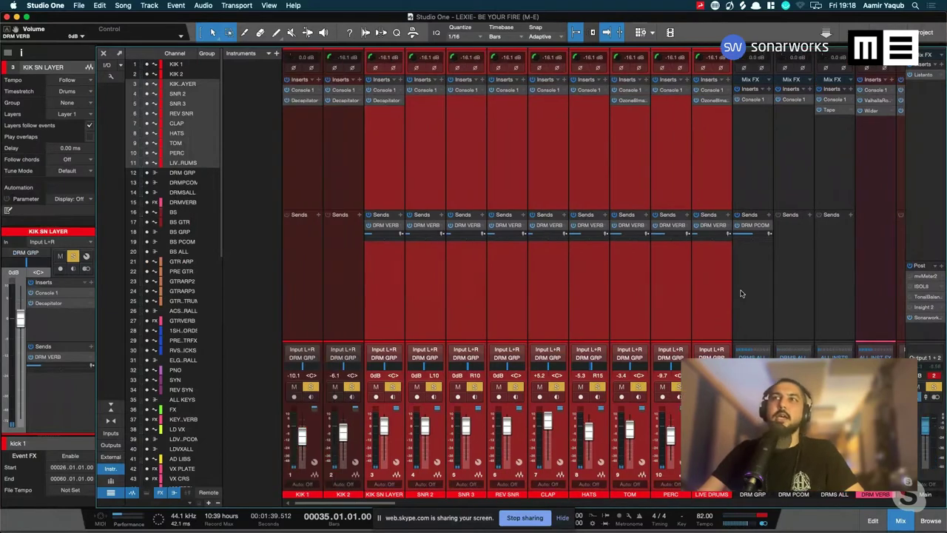
pyautogui.hscroll(4, 740, 294)
pyautogui.hscroll(1, 740, 294)
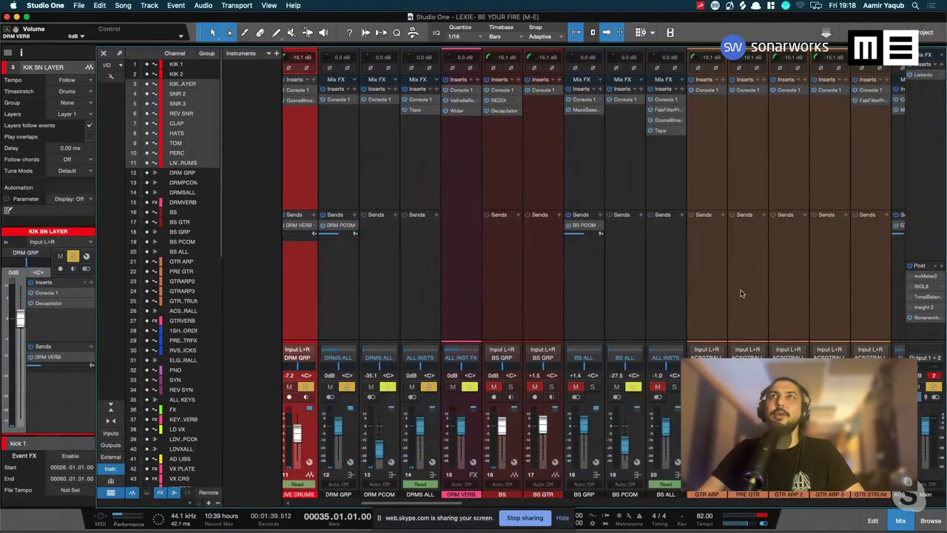
pyautogui.hscroll(-2, 739, 294)
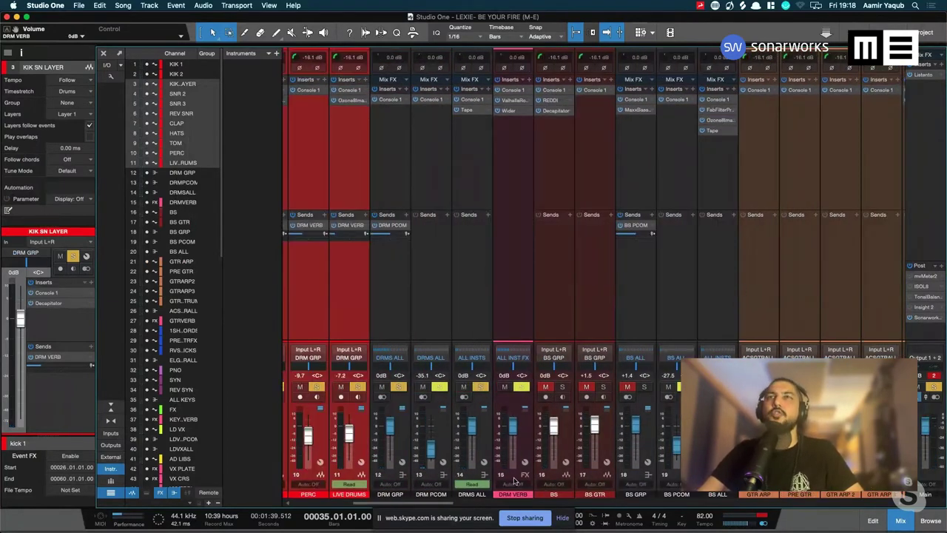
pyautogui.click(529, 447)
# Examine the drum channels' sends and routing from KIK 1 through the drum buses to DRM VERB
pyautogui.hscroll(-9, 529, 446)
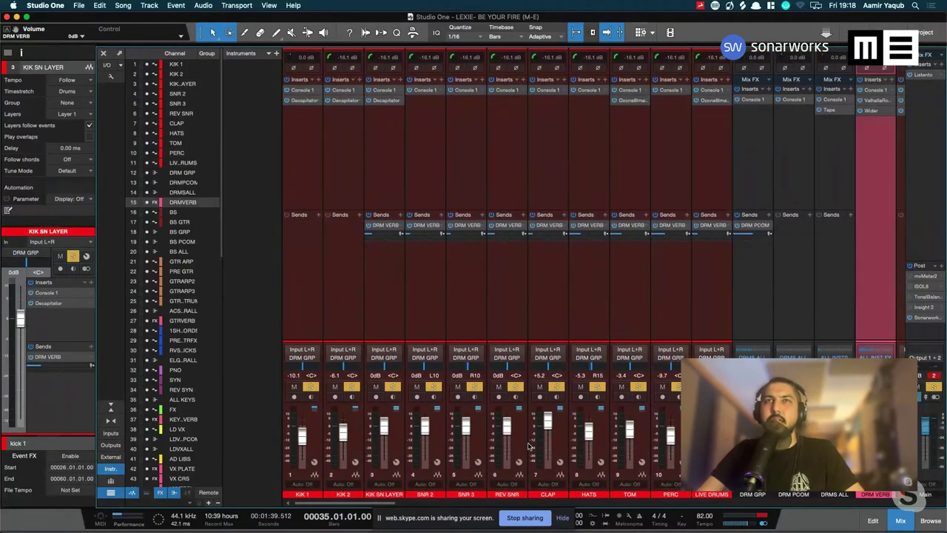
pyautogui.hscroll(10, 529, 446)
pyautogui.hscroll(-6, 528, 446)
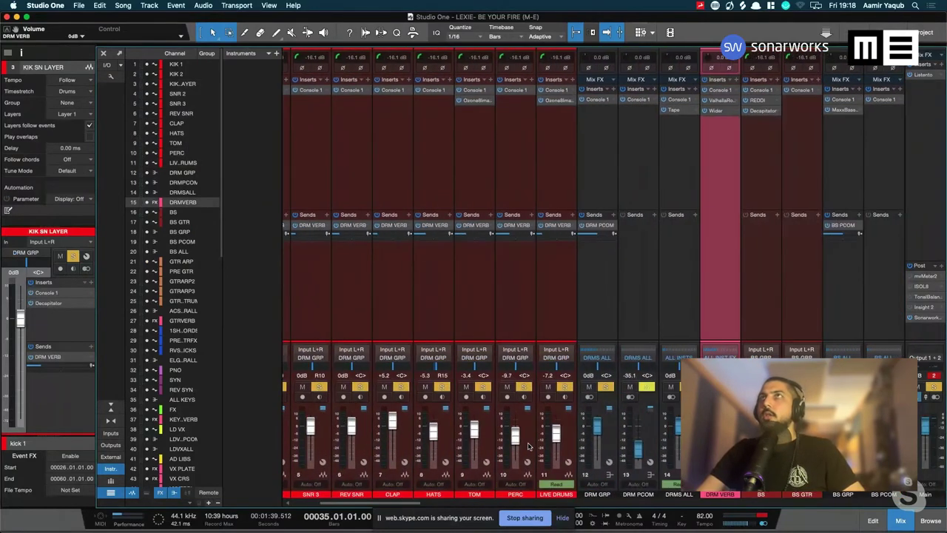
pyautogui.hscroll(10, 528, 446)
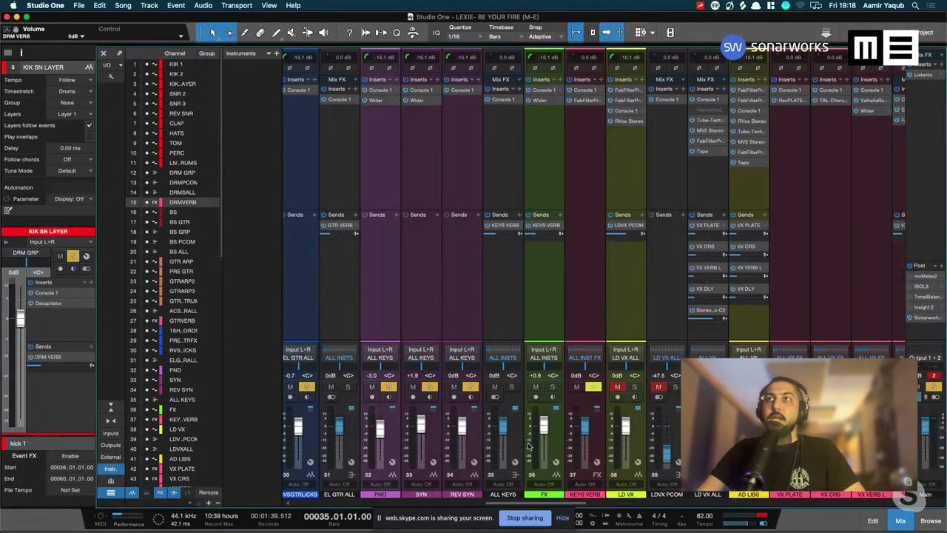
pyautogui.hscroll(-10, 528, 446)
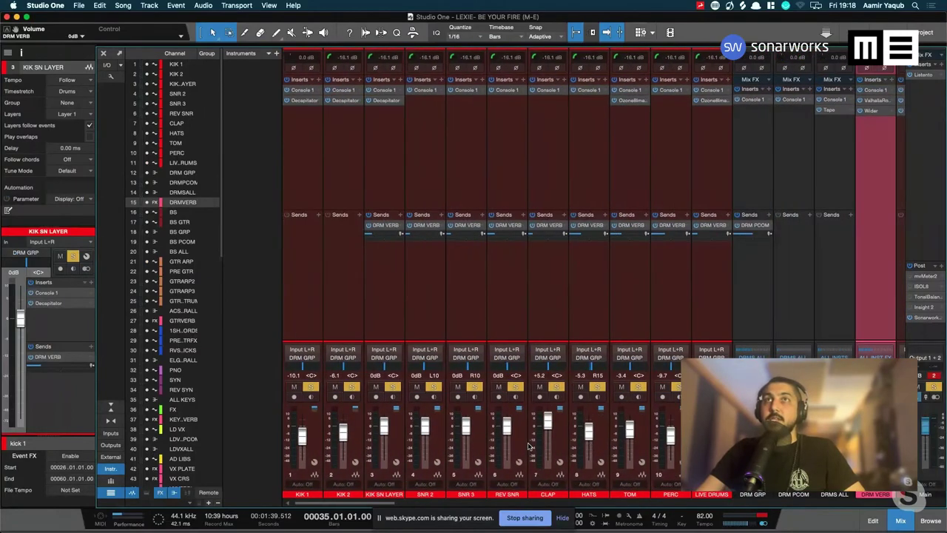
pyautogui.hscroll(3, 528, 446)
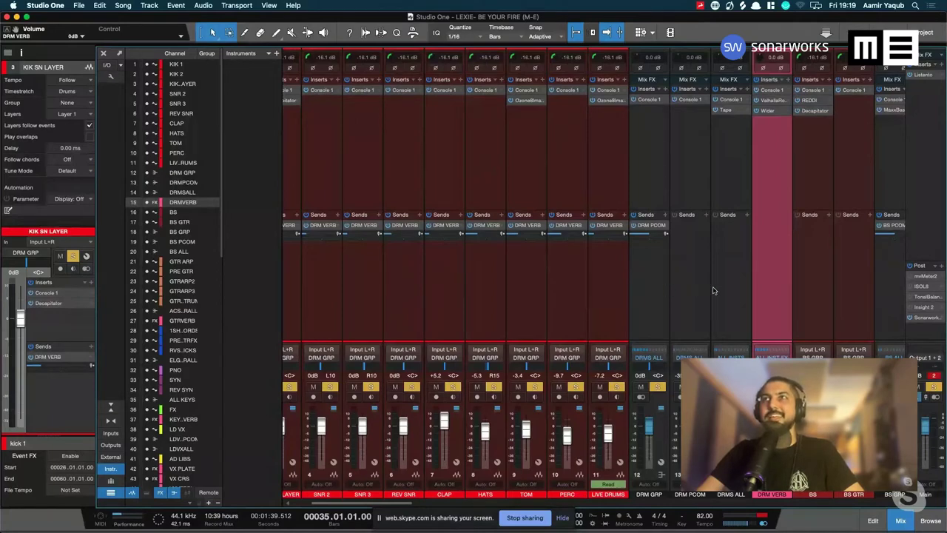
pyautogui.hscroll(2, 712, 290)
pyautogui.hscroll(-3, 712, 290)
pyautogui.hscroll(3, 712, 290)
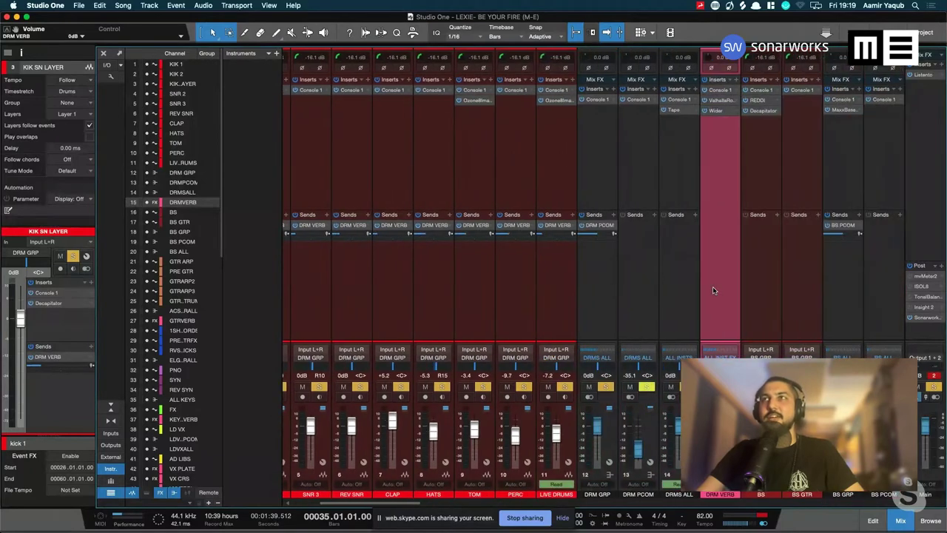
pyautogui.hscroll(3, 713, 290)
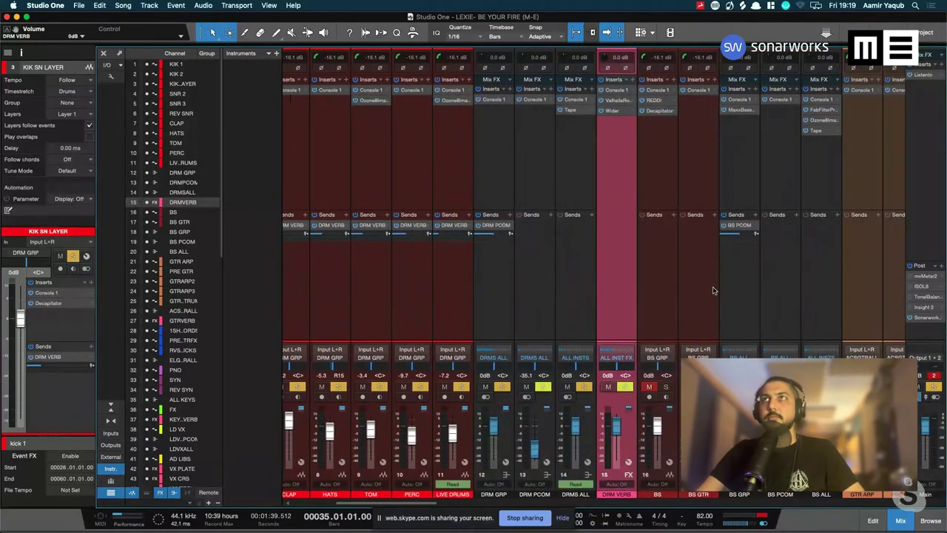
# Switch to Slack in Safari, read the recent #q-and-a messages for drum questions, and return to Studio One
pyautogui.moveTo(4, 270)
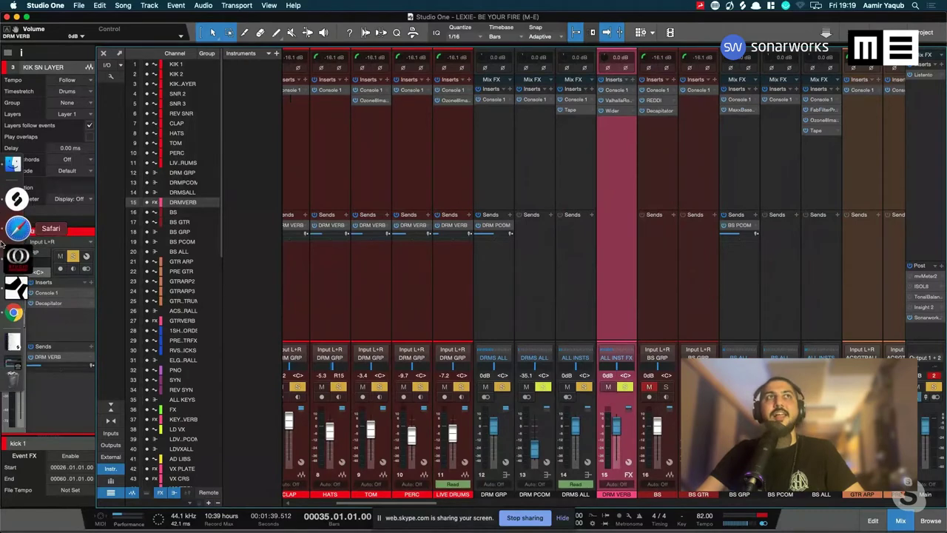
pyautogui.click(18, 222)
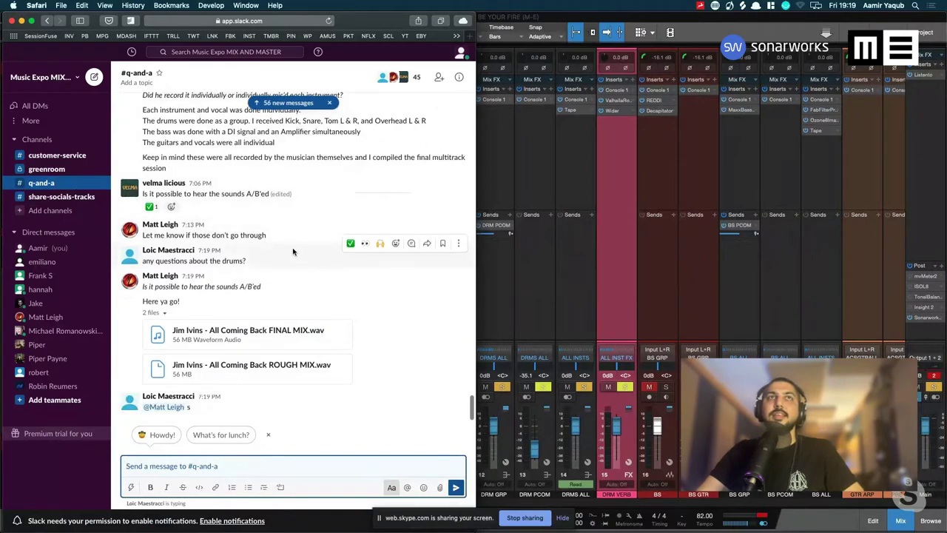
pyautogui.scroll(3, 333, 287)
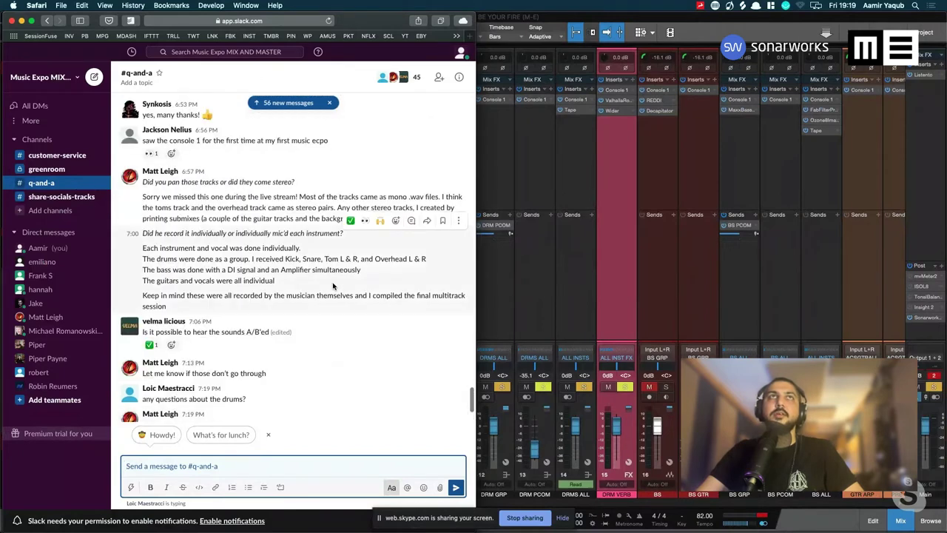
pyautogui.scroll(-3, 333, 287)
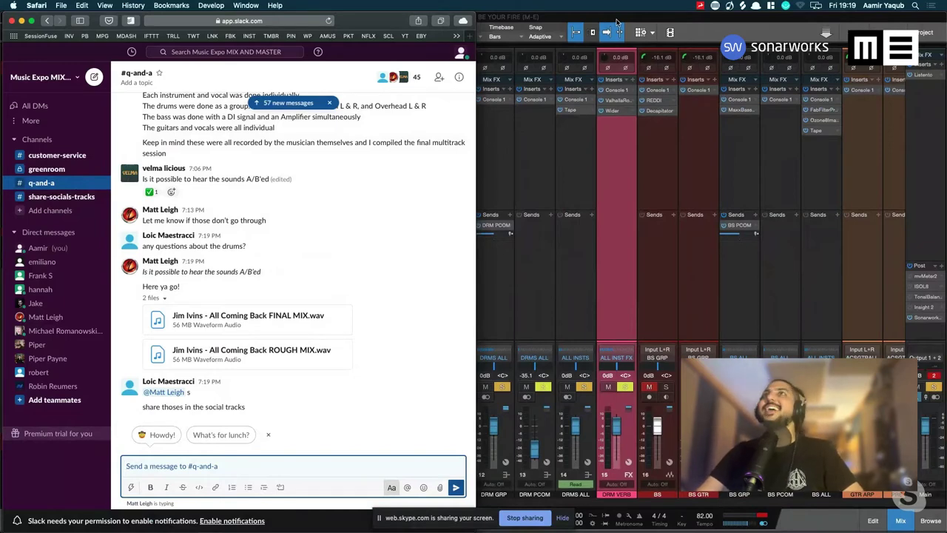
pyautogui.click(618, 22)
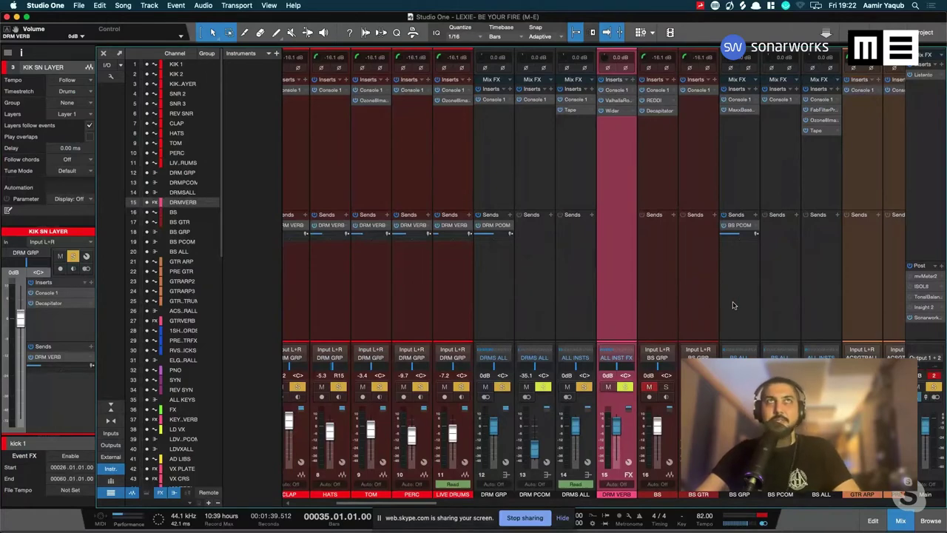
# Switch to Slack in Safari, read the #q-and-a questions about Tape on the drums, and return to Studio One
pyautogui.moveTo(9, 235)
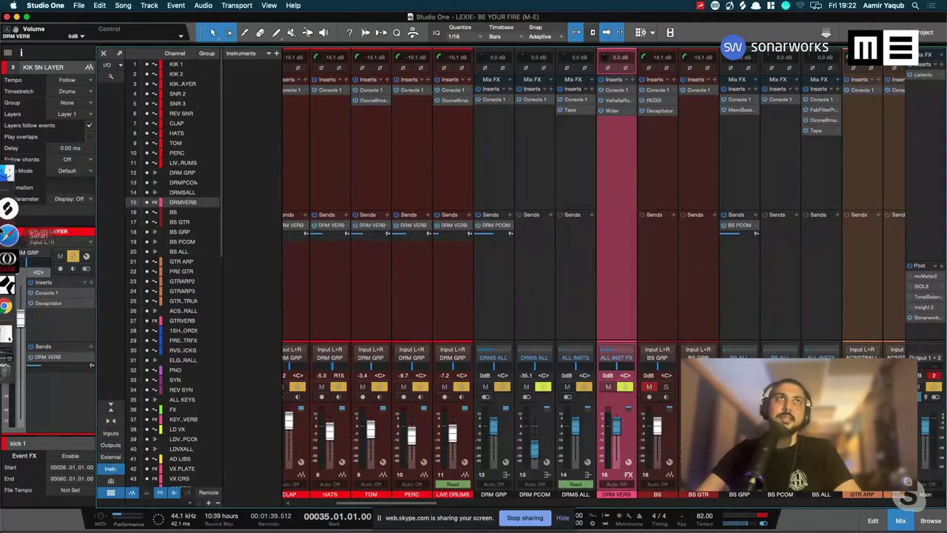
pyautogui.click(12, 234)
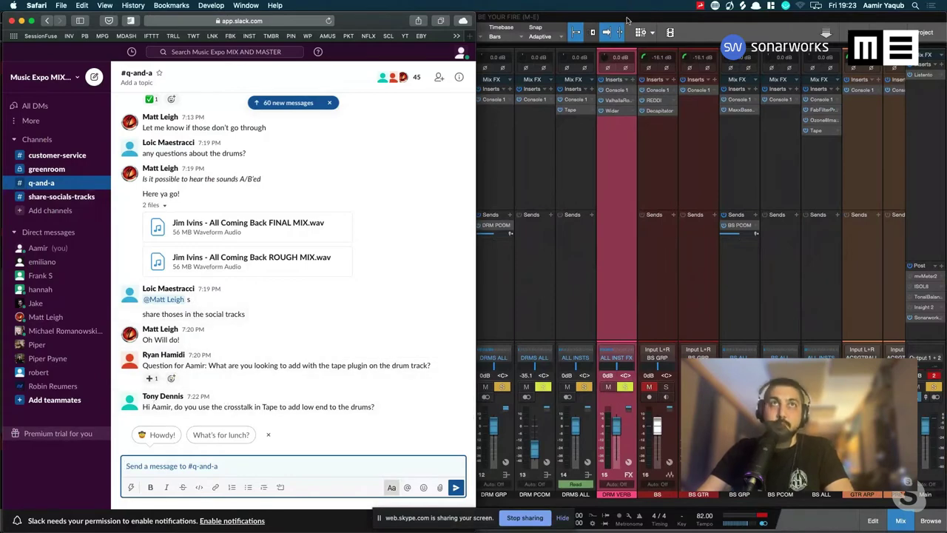
pyautogui.click(623, 110)
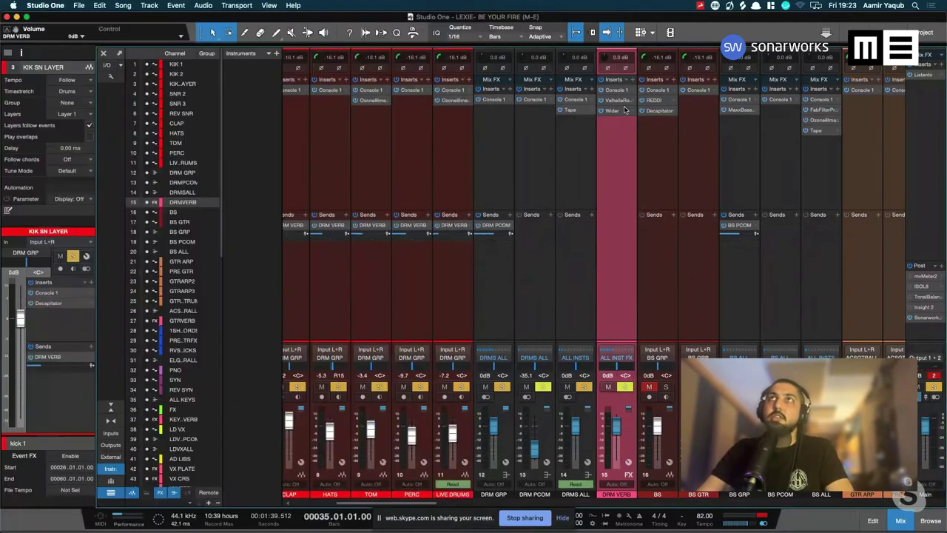
# Open the Tape insert on DRMS ALL, set its Crosstalk to 30.0 %, and close the plugin
pyautogui.click(581, 112)
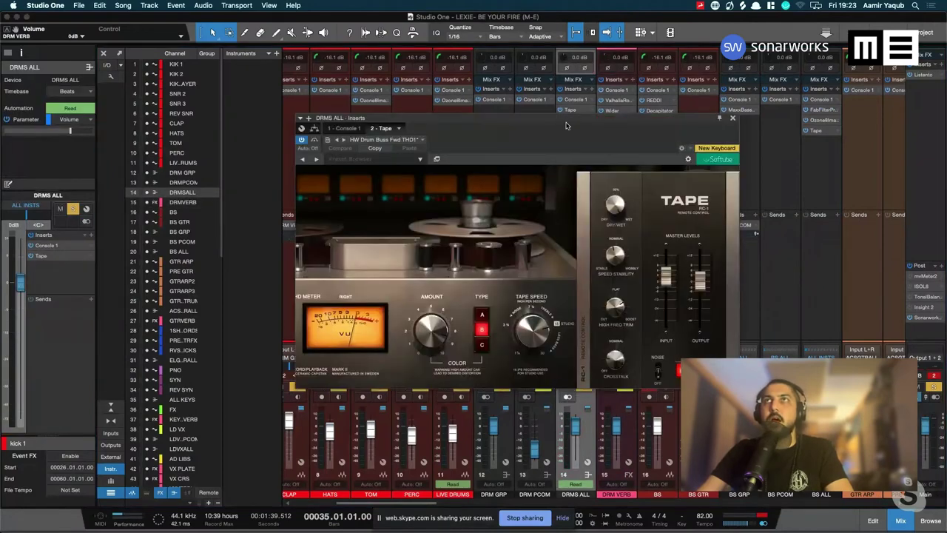
pyautogui.moveTo(567, 123); pyautogui.dragTo(570, 103)
pyautogui.click(623, 331)
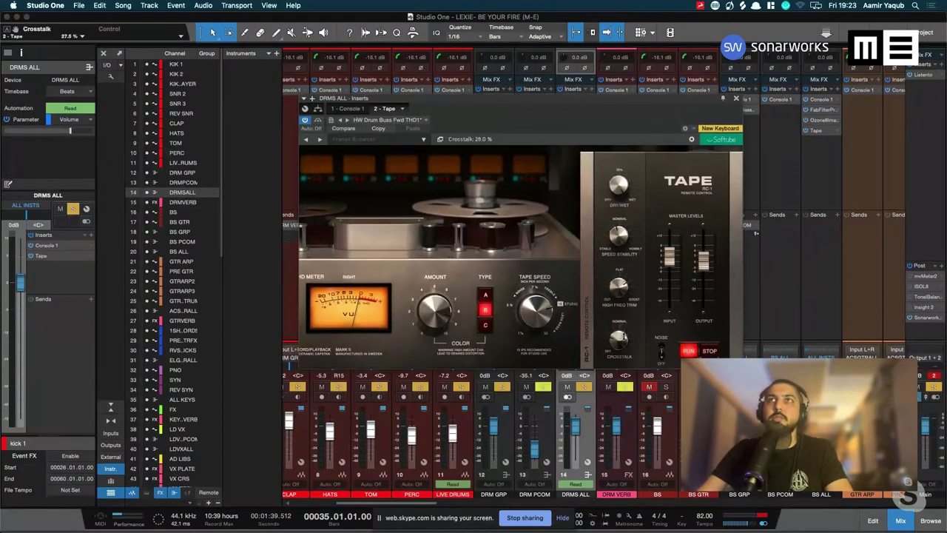
pyautogui.moveTo(623, 329); pyautogui.dragTo(621, 335)
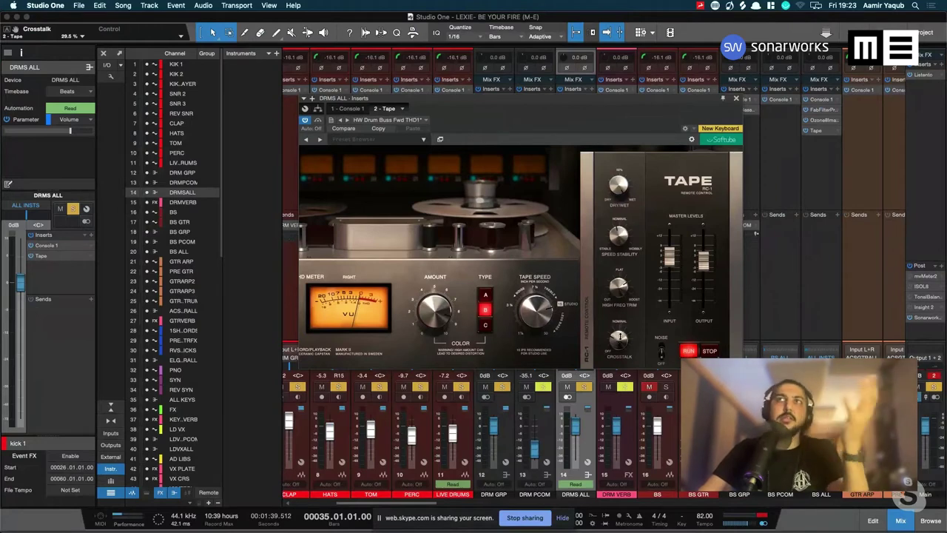
pyautogui.moveTo(620, 335); pyautogui.dragTo(621, 339)
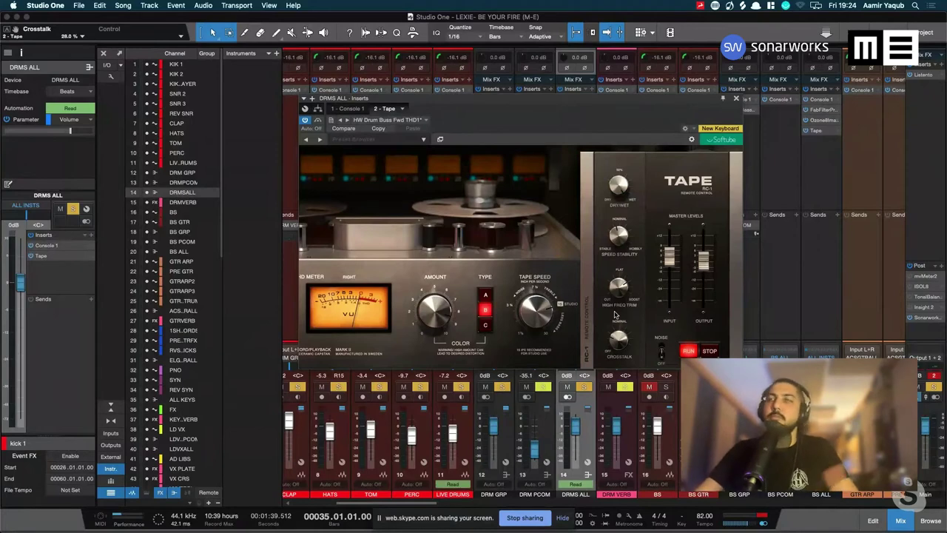
pyautogui.moveTo(620, 347); pyautogui.dragTo(619, 338)
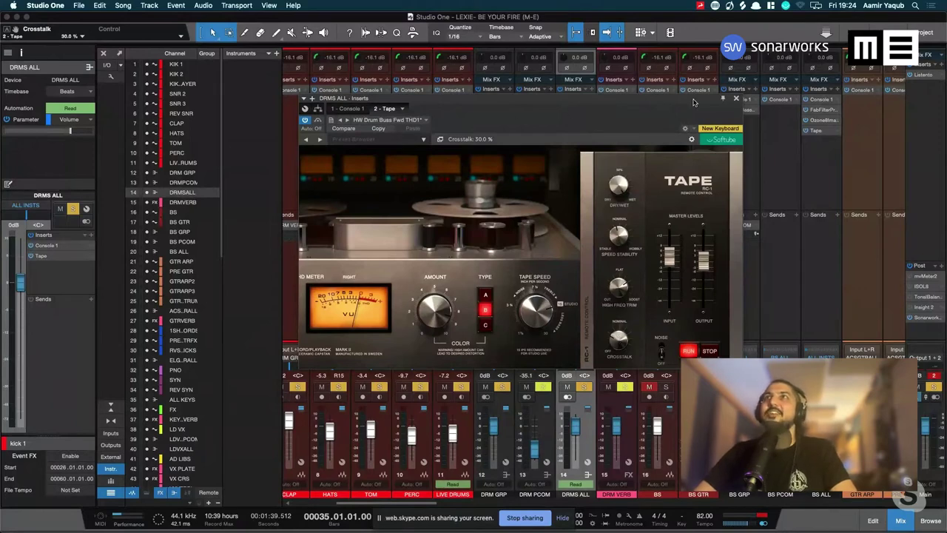
pyautogui.moveTo(725, 100); pyautogui.dragTo(705, 105)
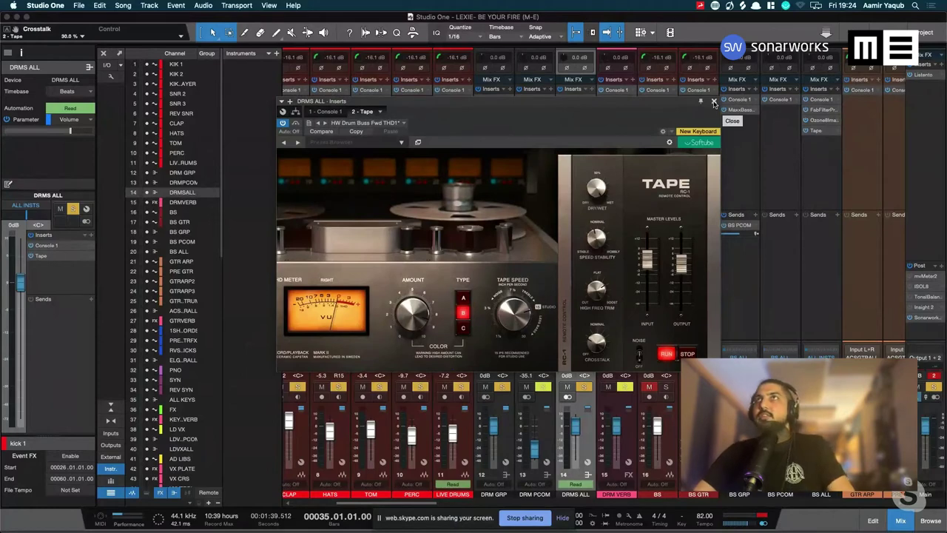
pyautogui.click(715, 102)
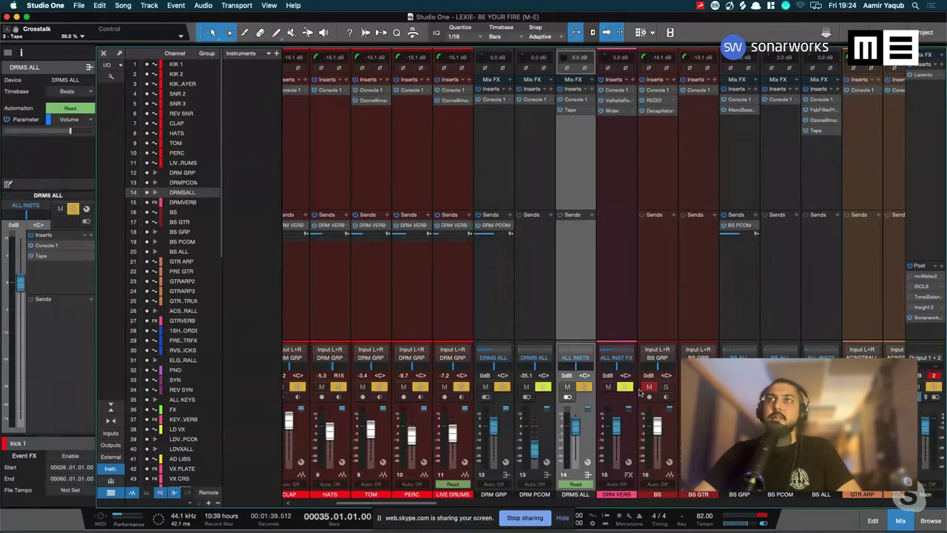
# Lower the DRMS ALL fader to -2.1 dB and clear all solos and mutes across the mixer
pyautogui.hscroll(3, 660, 411)
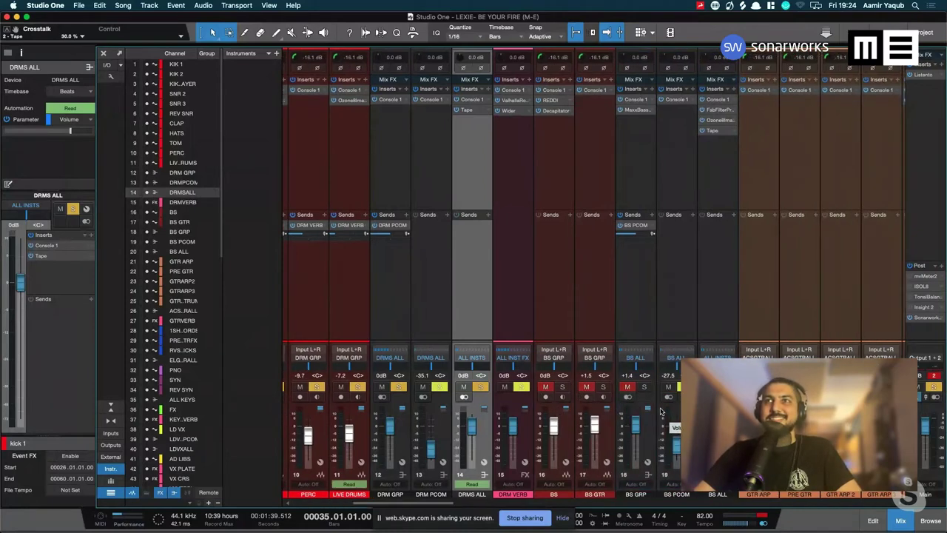
pyautogui.hscroll(-3, 661, 411)
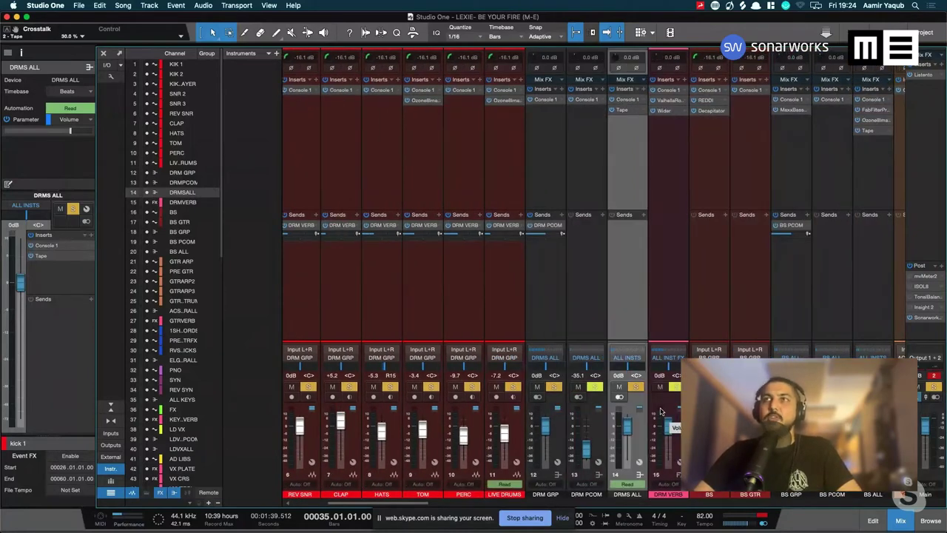
pyautogui.hscroll(1, 661, 411)
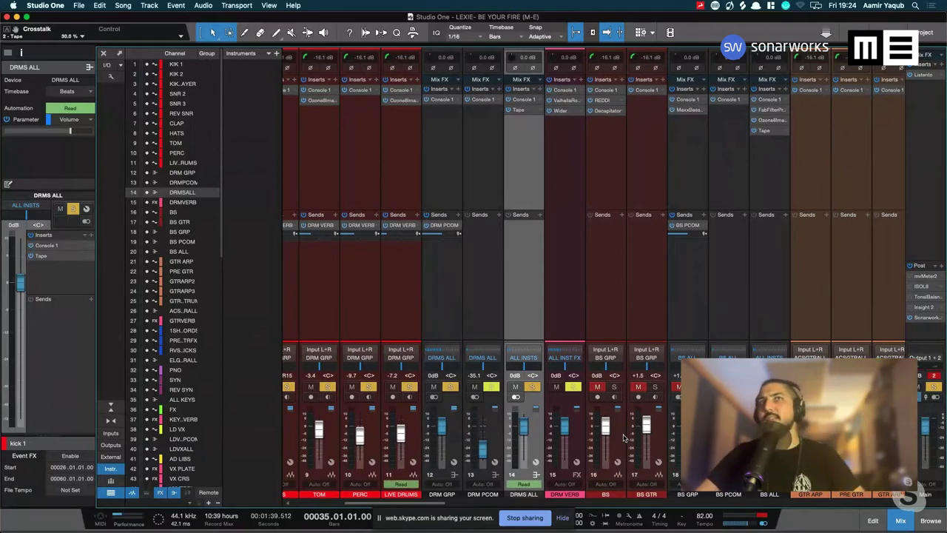
pyautogui.hscroll(-3, 624, 438)
pyautogui.scroll(-2, 624, 438)
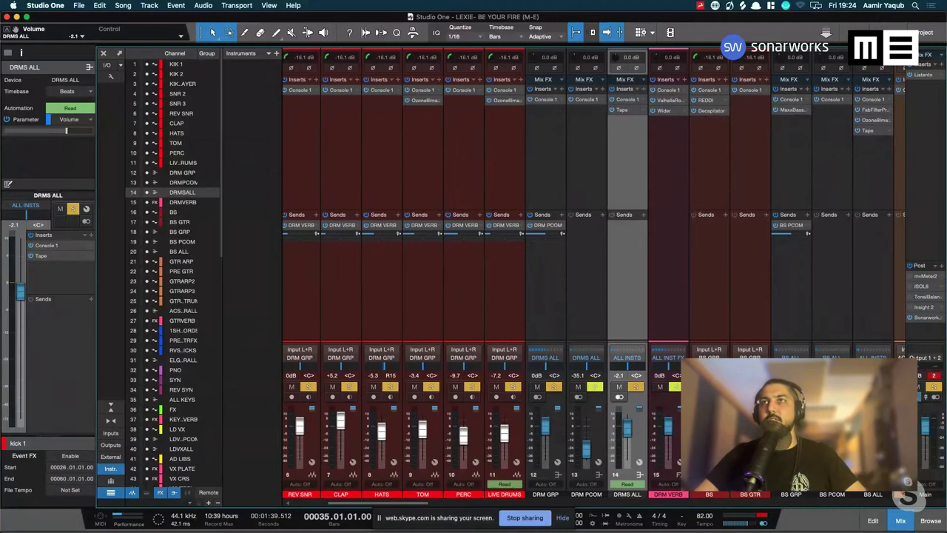
pyautogui.click(635, 387)
pyautogui.click(618, 386)
pyautogui.hscroll(20, 618, 386)
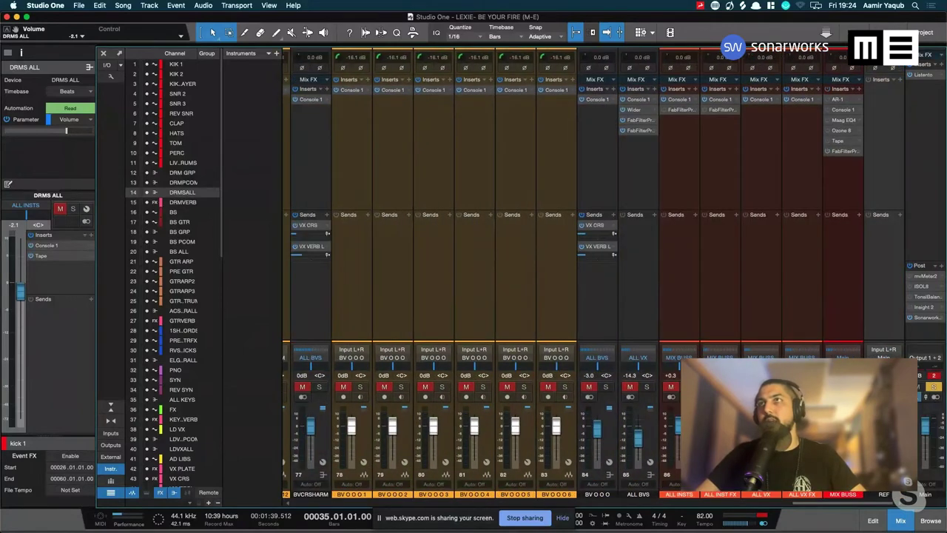
pyautogui.press('s')
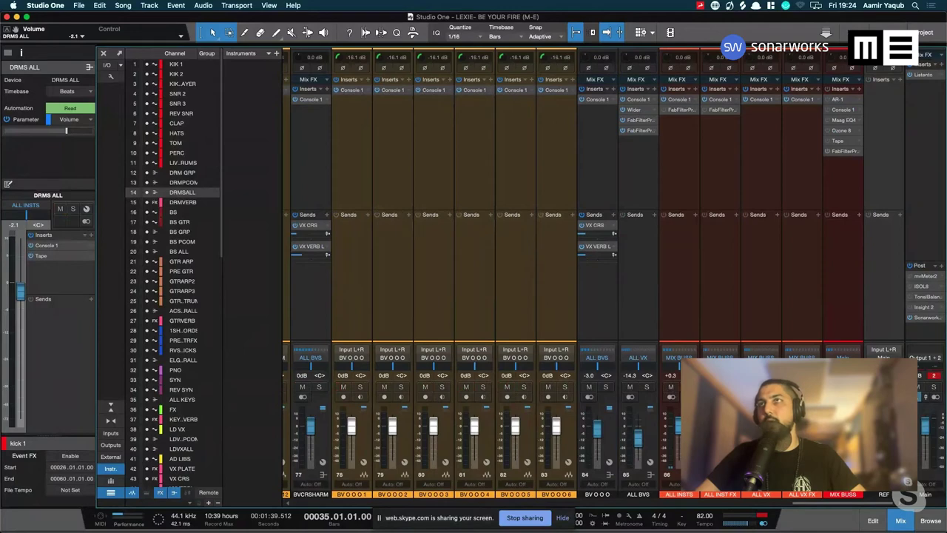
# Solo the KIK 1, KIK 2 and BS channels and select the BS channel
pyautogui.hscroll(-20, 594, 273)
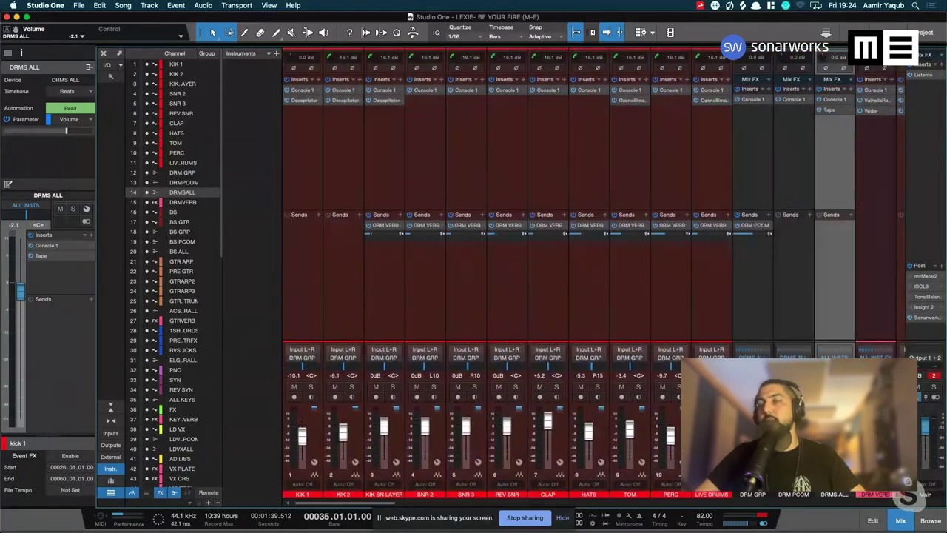
pyautogui.hscroll(3, 594, 272)
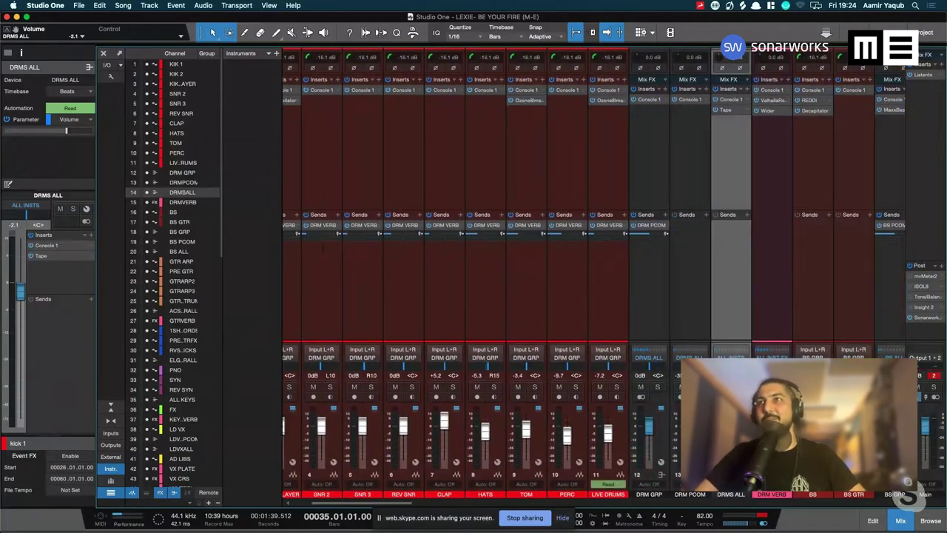
pyautogui.hscroll(2, 594, 273)
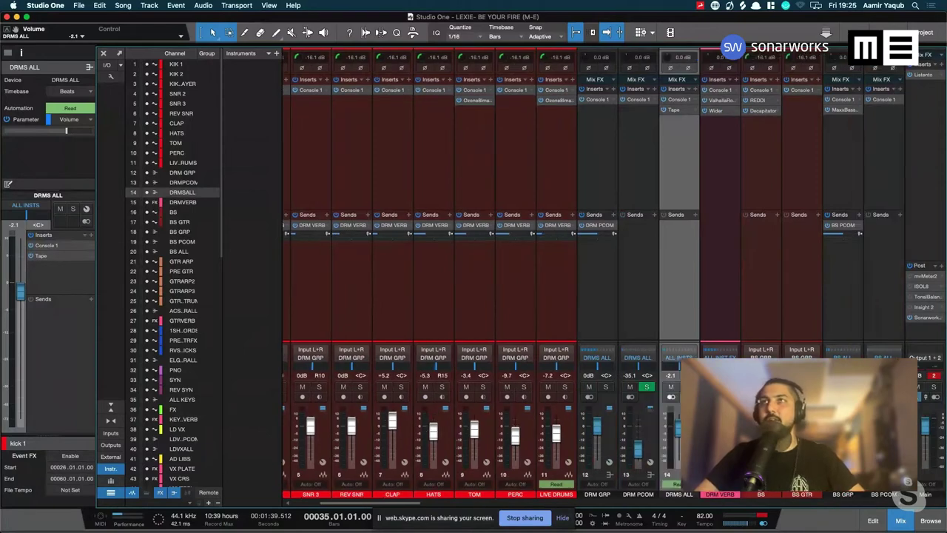
pyautogui.click(720, 281)
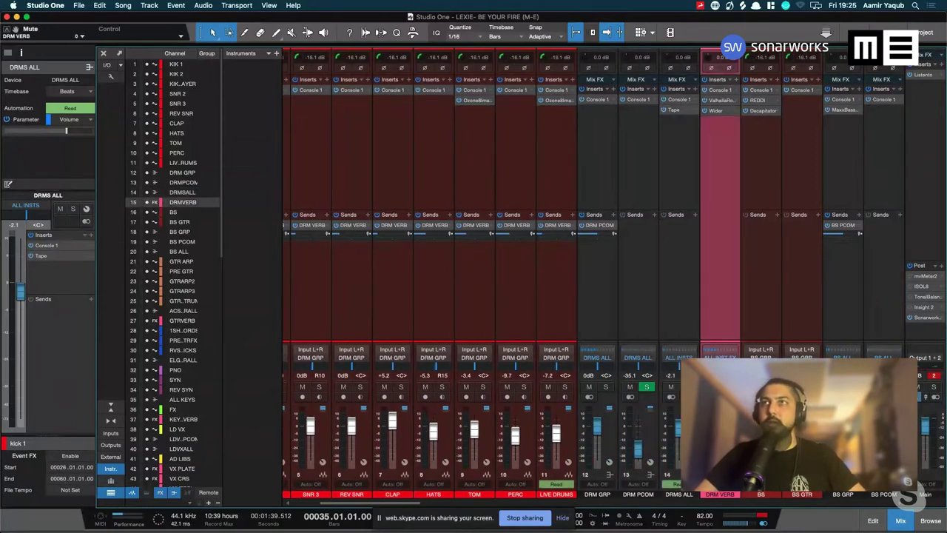
pyautogui.hscroll(-5, 605, 393)
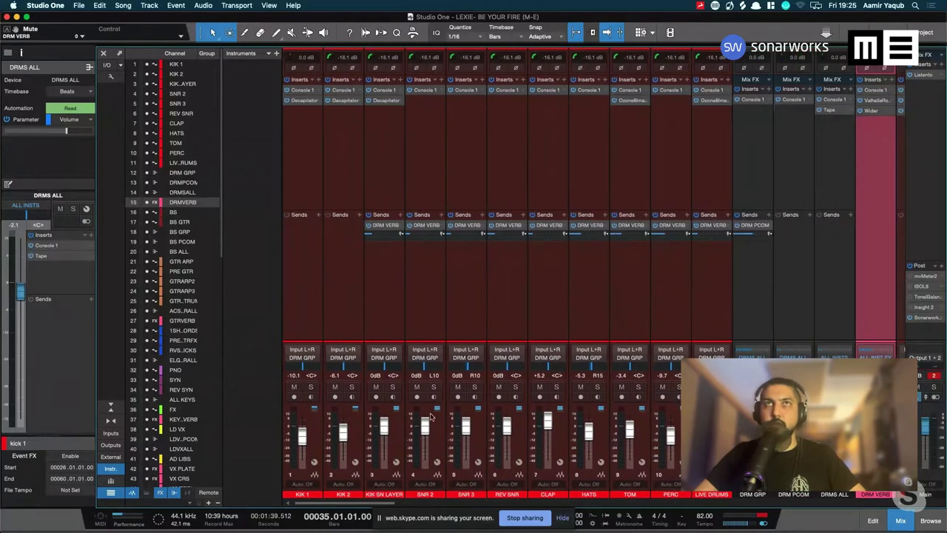
pyautogui.click(311, 388)
pyautogui.click(352, 387)
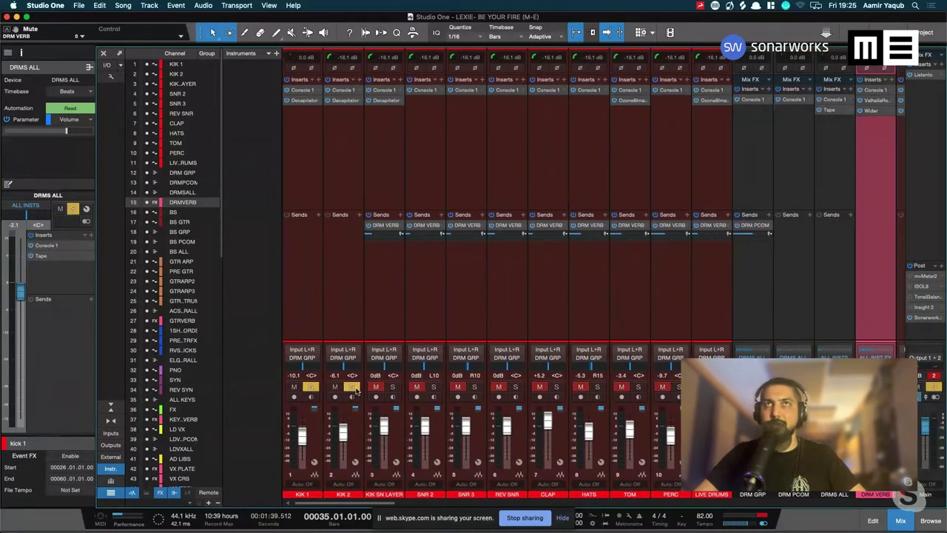
pyautogui.hscroll(7, 632, 414)
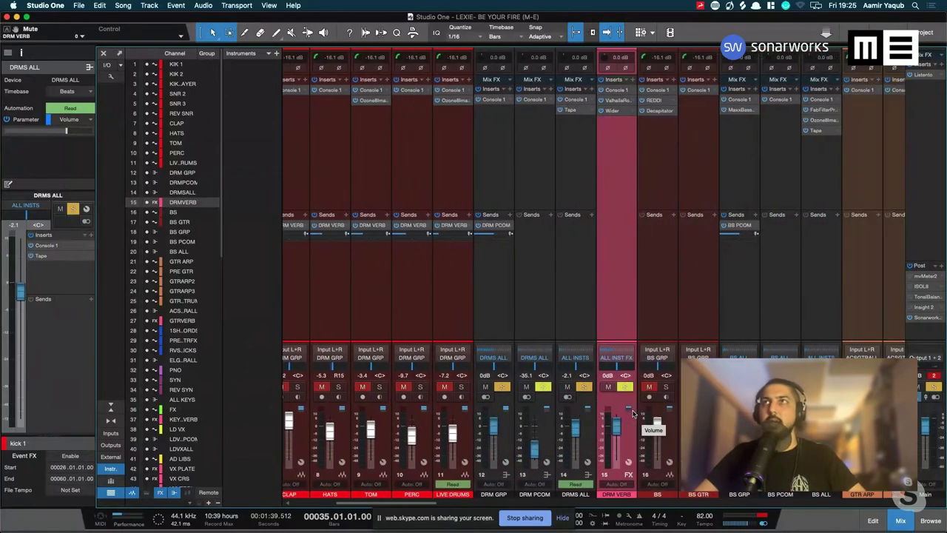
pyautogui.click(666, 387)
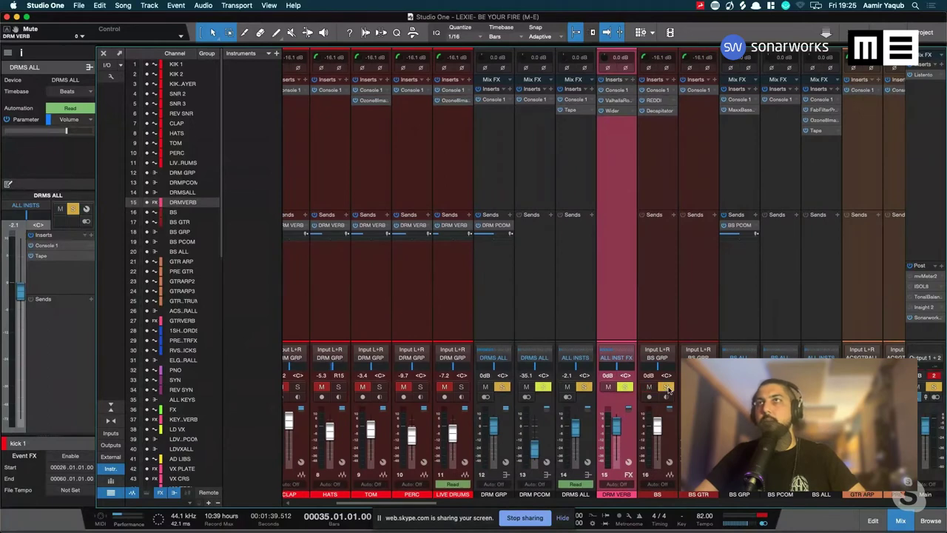
pyautogui.click(672, 431)
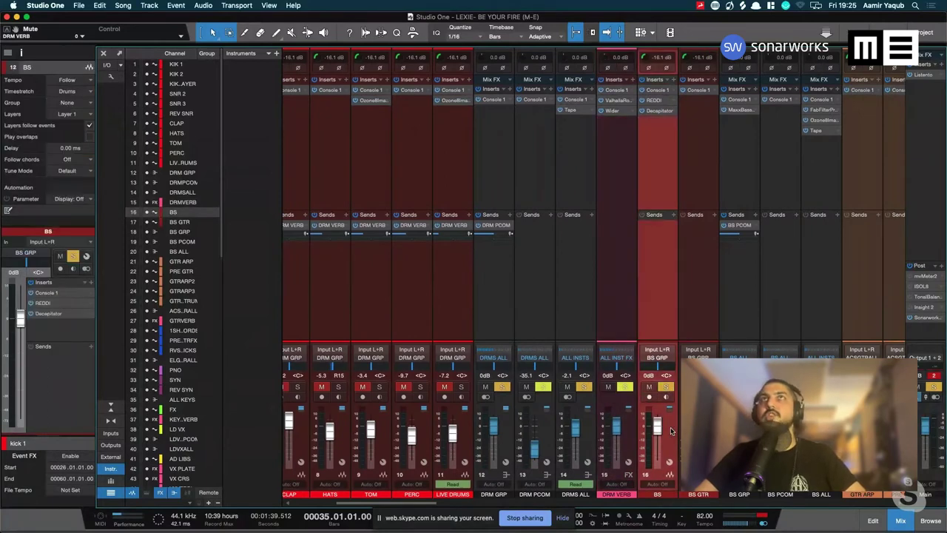
# Examine the BS and BS GTR waveforms in the arrangement with enlarged tracks, and return to the mixer
pyautogui.press('F3')
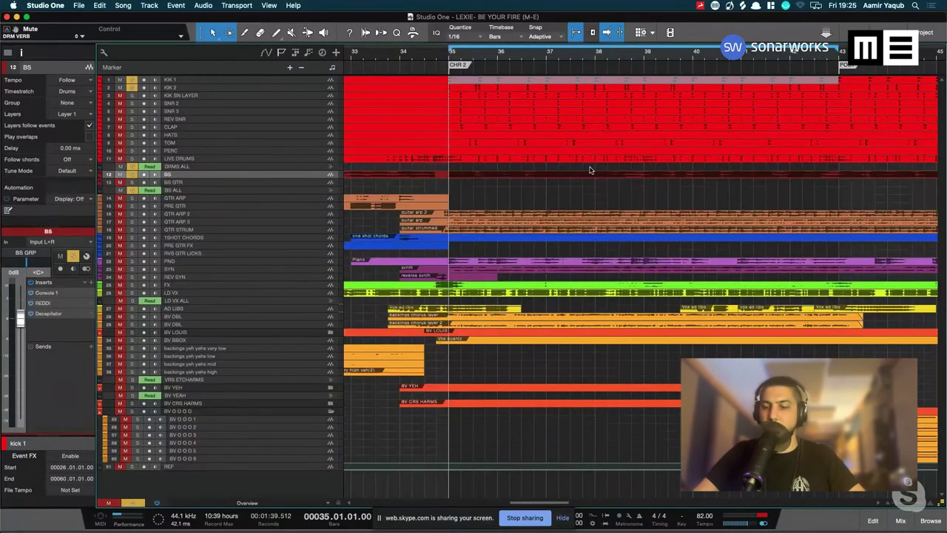
pyautogui.press('w')
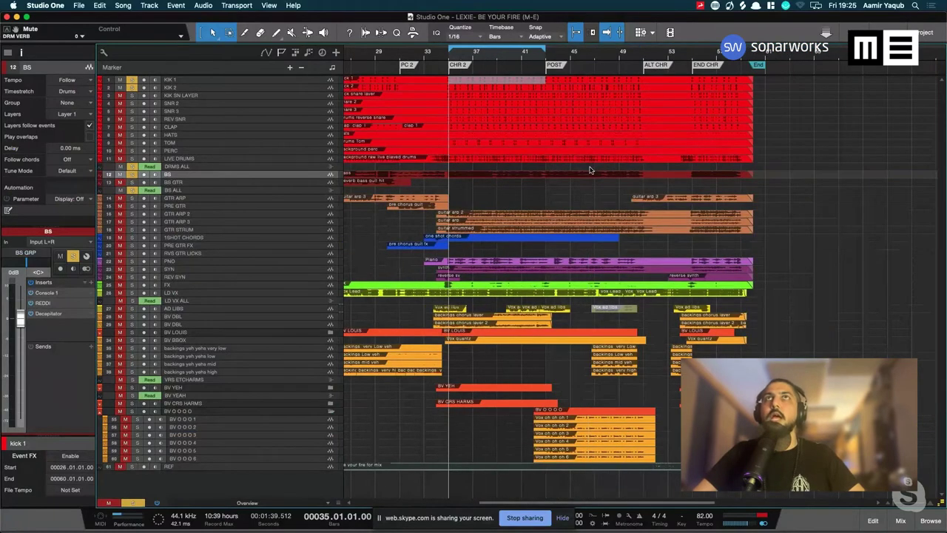
pyautogui.hscroll(-5, 590, 170)
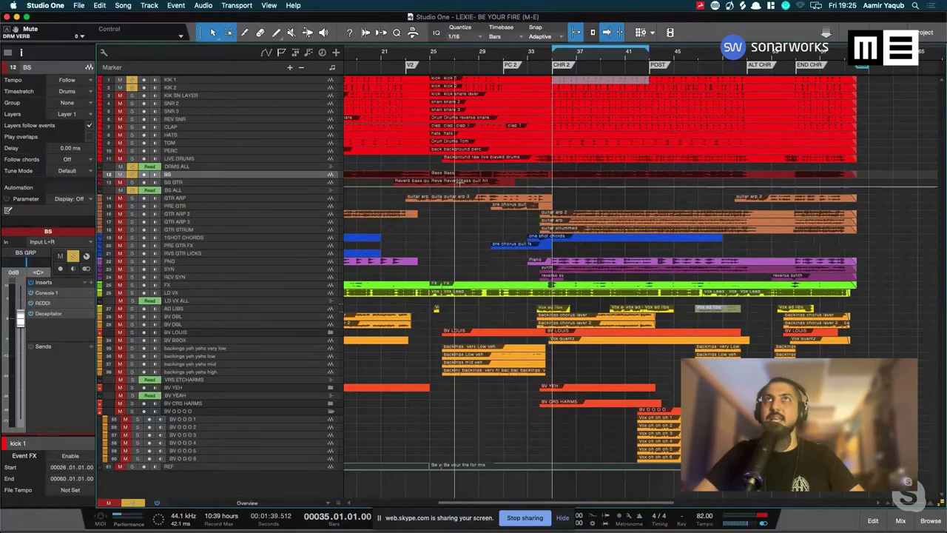
pyautogui.hotkey('shift', 'e')
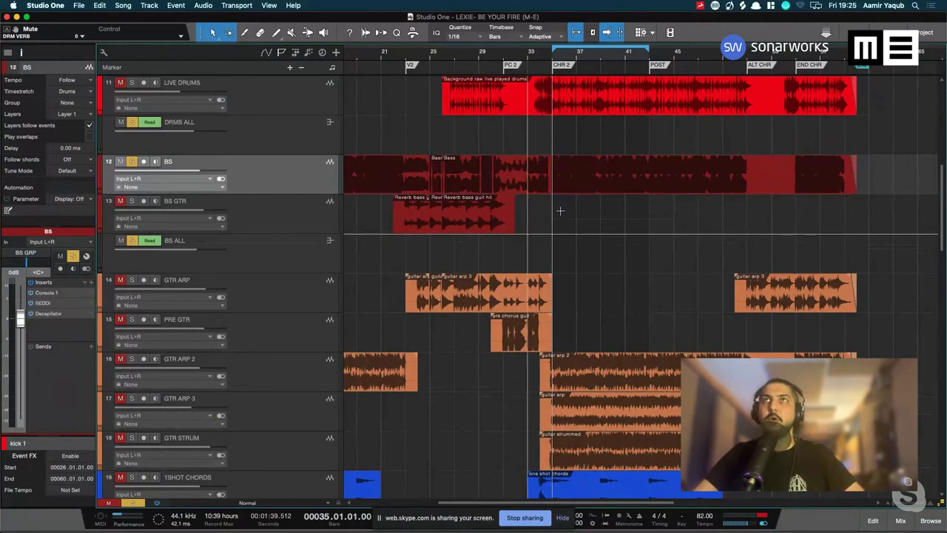
pyautogui.press('F3')
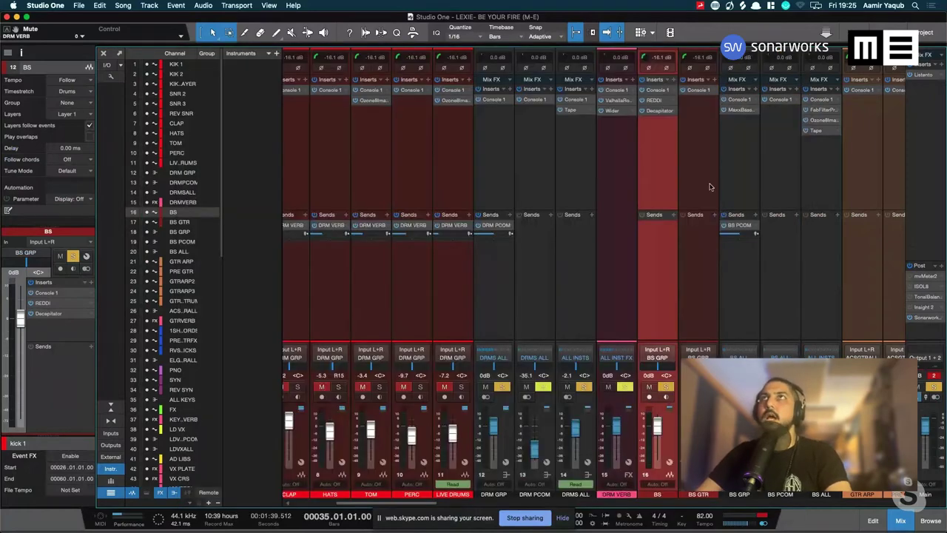
# Open the REDDI insert on the BS channel, examine its settings, and close the plugin
pyautogui.click(654, 102)
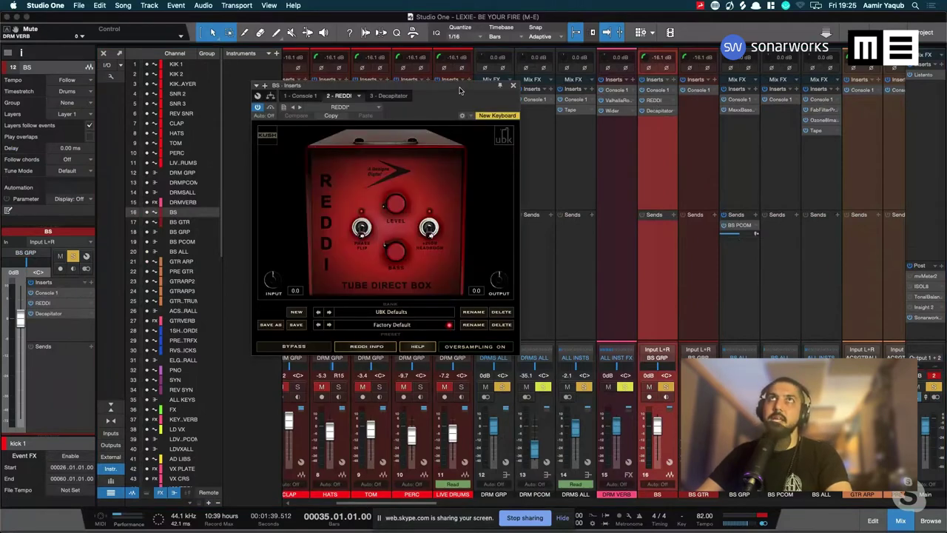
pyautogui.moveTo(458, 88); pyautogui.dragTo(526, 148)
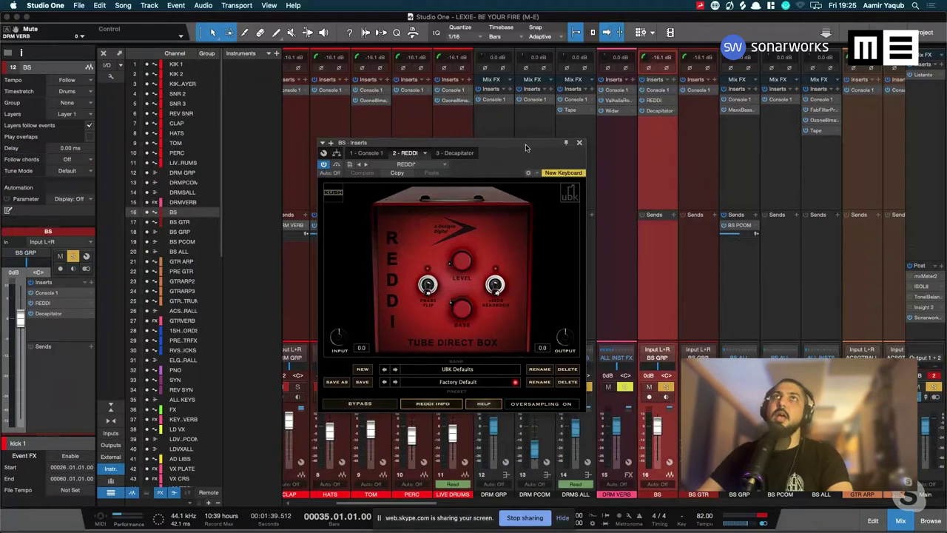
pyautogui.moveTo(526, 148); pyautogui.dragTo(539, 141)
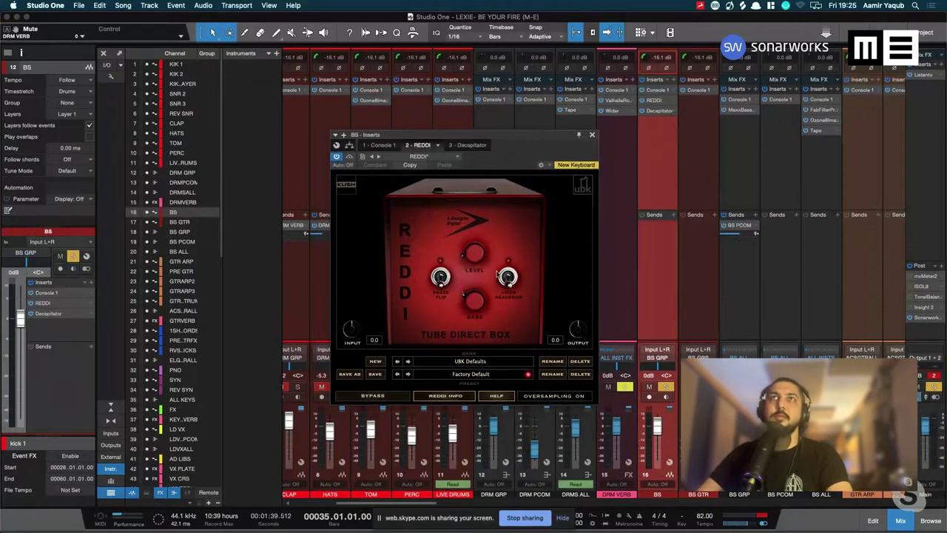
pyautogui.click(592, 136)
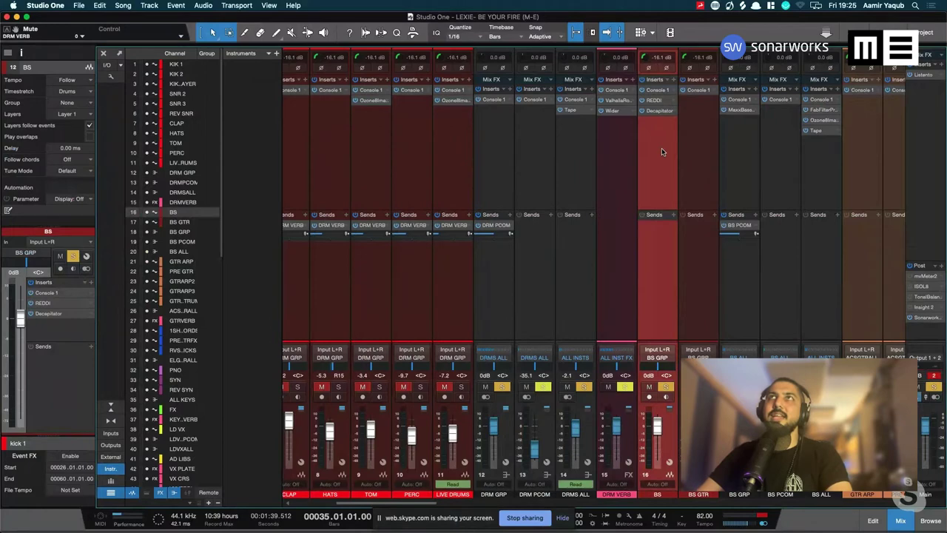
# Bypass the REDDI and Decapitator inserts on the BS channel
pyautogui.click(657, 111)
pyautogui.click(672, 89)
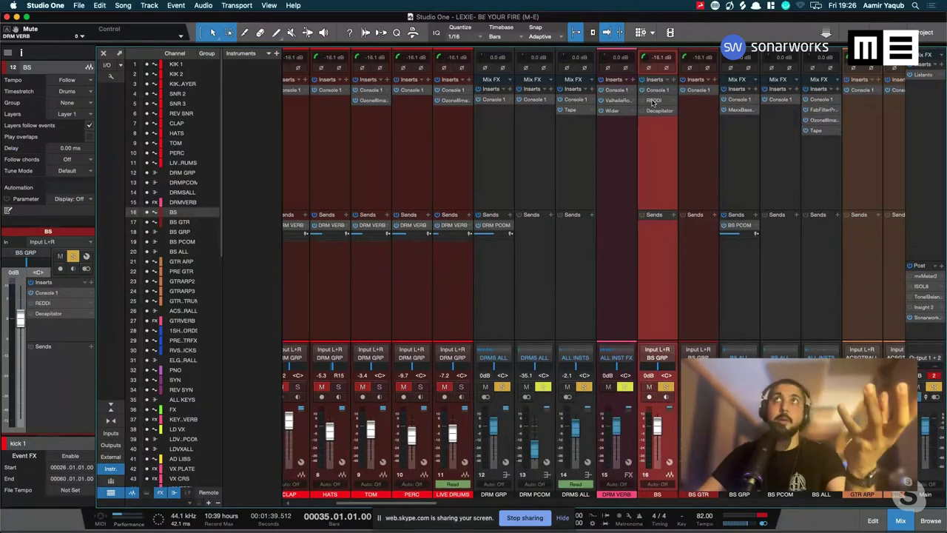
# Open the REDDI insert on the BS channel, view the Decapitator in the same insert chain, and return to REDDI
pyautogui.click(653, 101)
pyautogui.moveTo(503, 139); pyautogui.dragTo(565, 141)
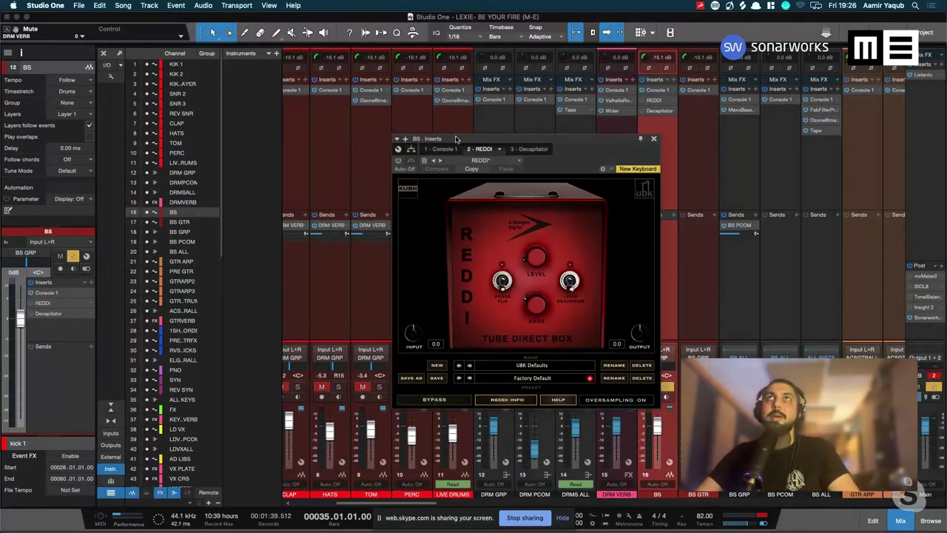
pyautogui.moveTo(458, 139); pyautogui.dragTo(413, 133)
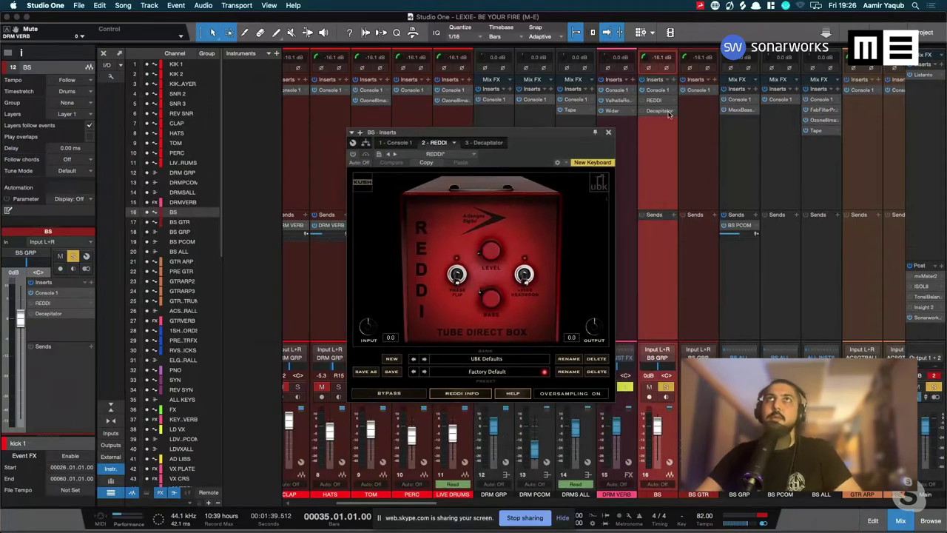
pyautogui.click(462, 145)
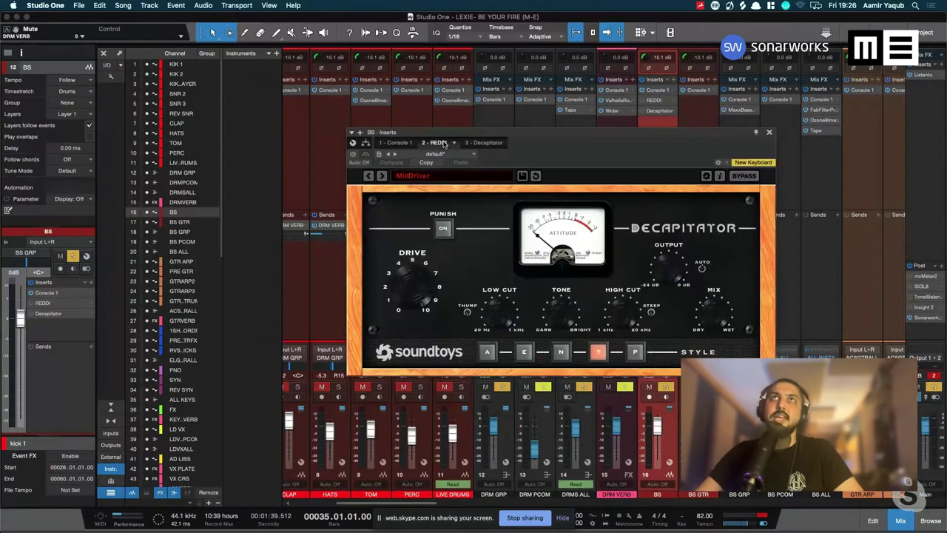
pyautogui.click(437, 145)
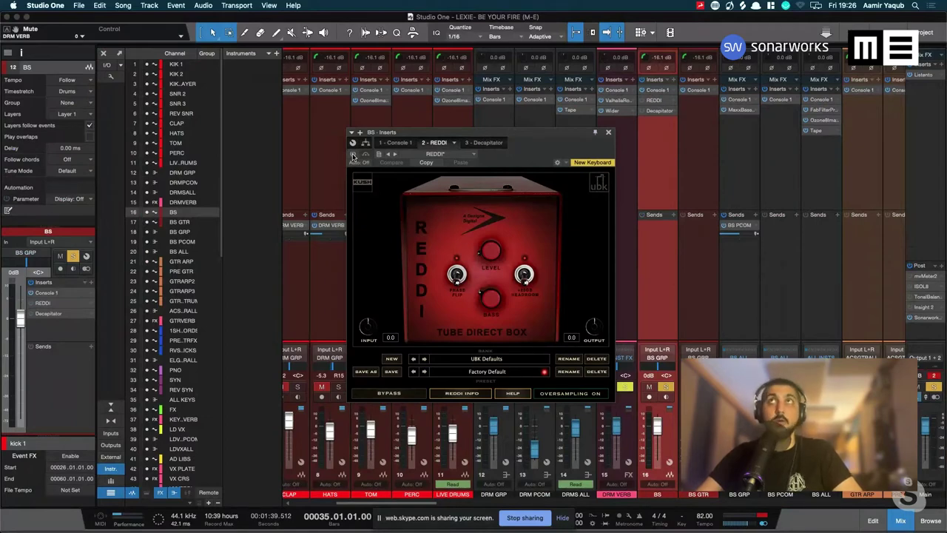
pyautogui.moveTo(431, 132); pyautogui.dragTo(418, 137)
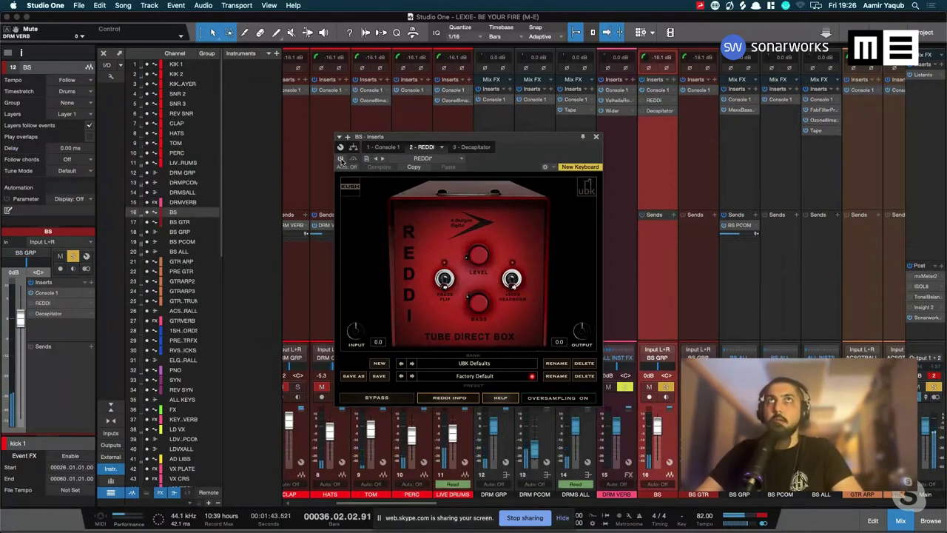
# Compare the BS channel with REDDI on and off during playback, leave it active, stop playback and close the plugin
pyautogui.hscroll(15, 740, 222)
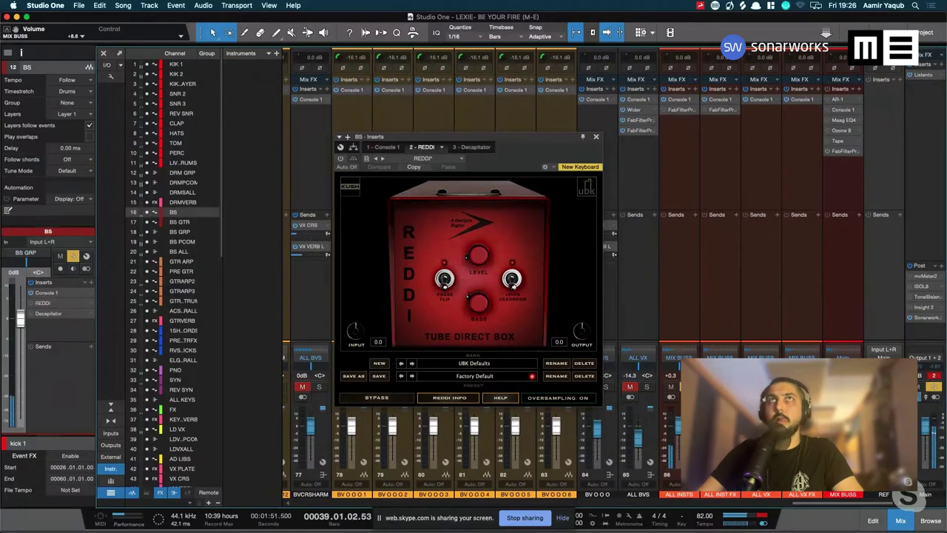
pyautogui.click(340, 159)
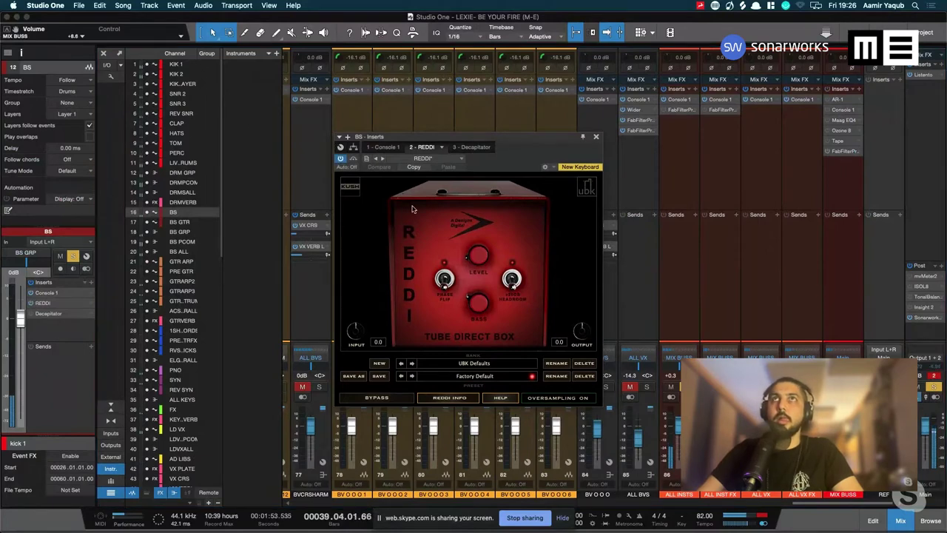
pyautogui.hscroll(-10, 688, 287)
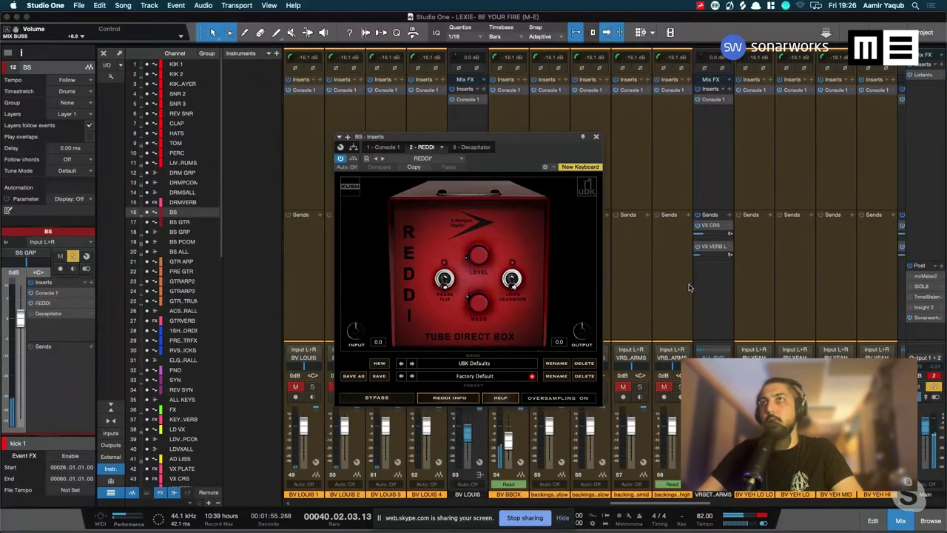
pyautogui.hscroll(-15, 688, 287)
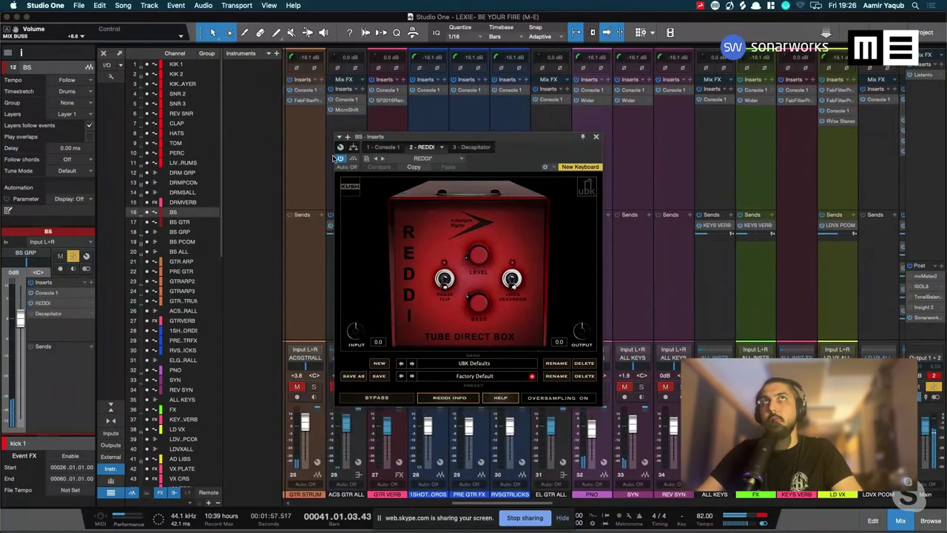
pyautogui.click(340, 159)
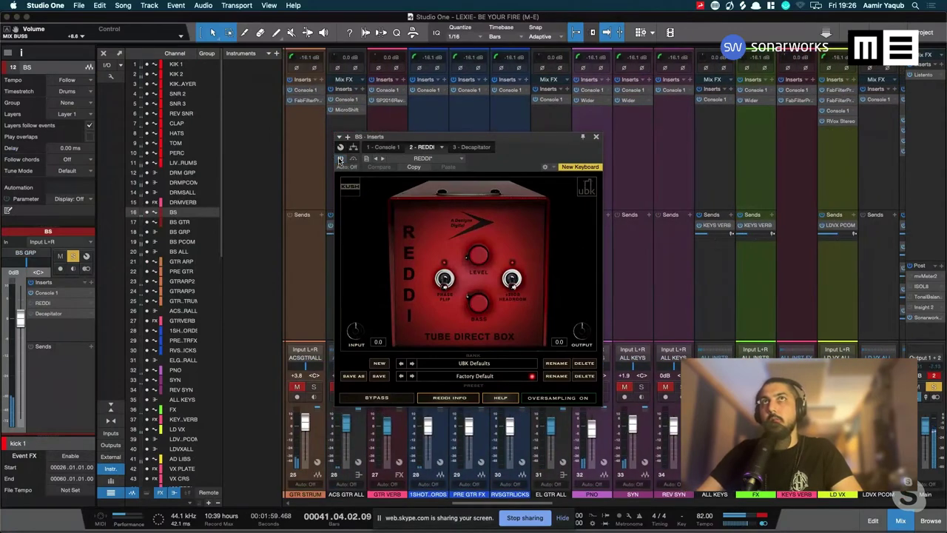
pyautogui.click(340, 159)
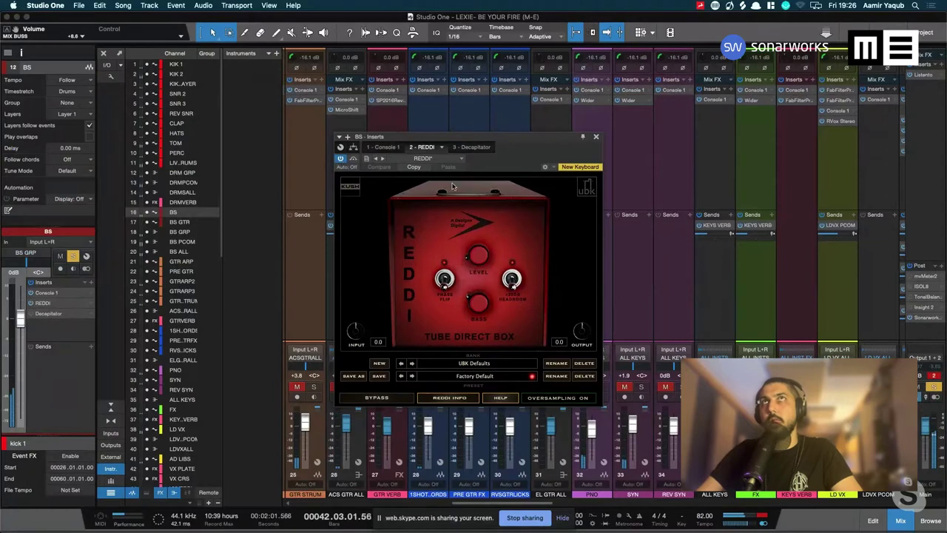
pyautogui.press('space')
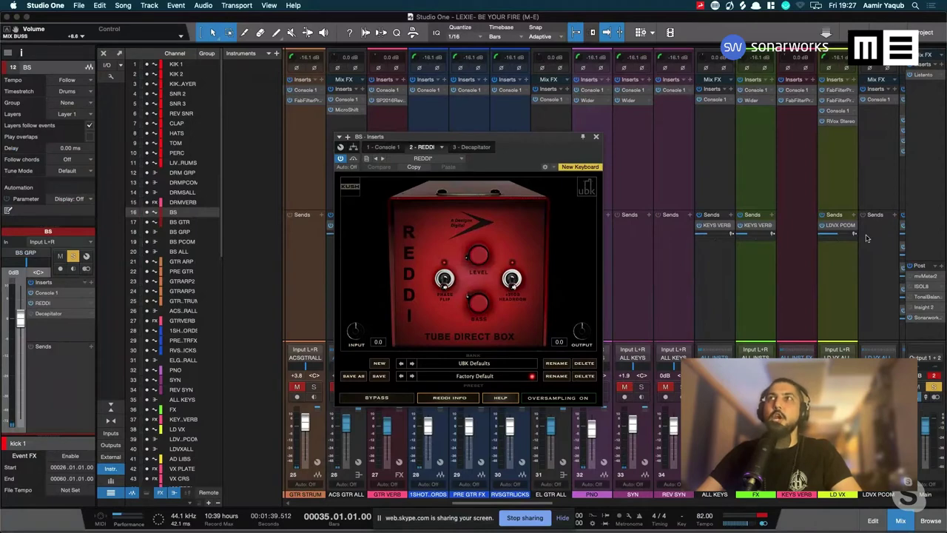
pyautogui.hscroll(-5, 867, 238)
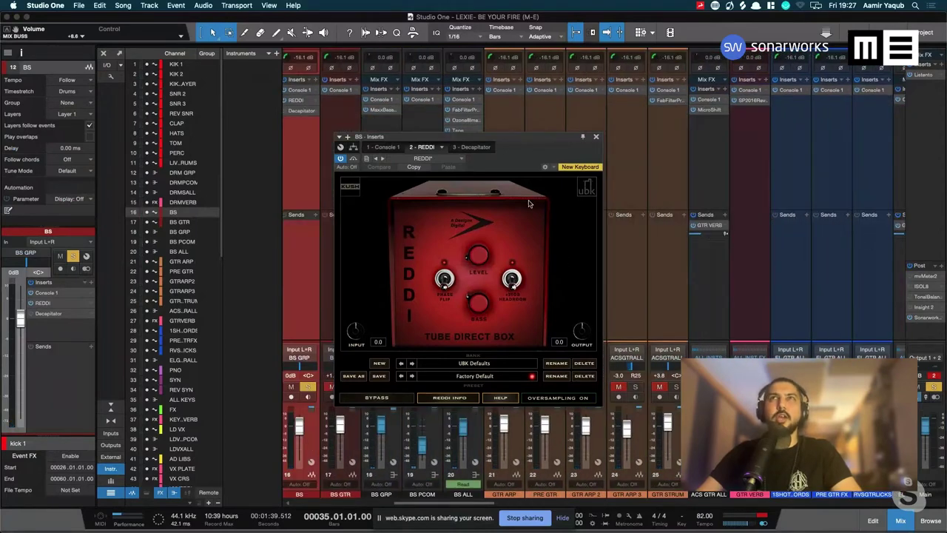
pyautogui.hscroll(-3, 749, 248)
pyautogui.hscroll(-4, 748, 247)
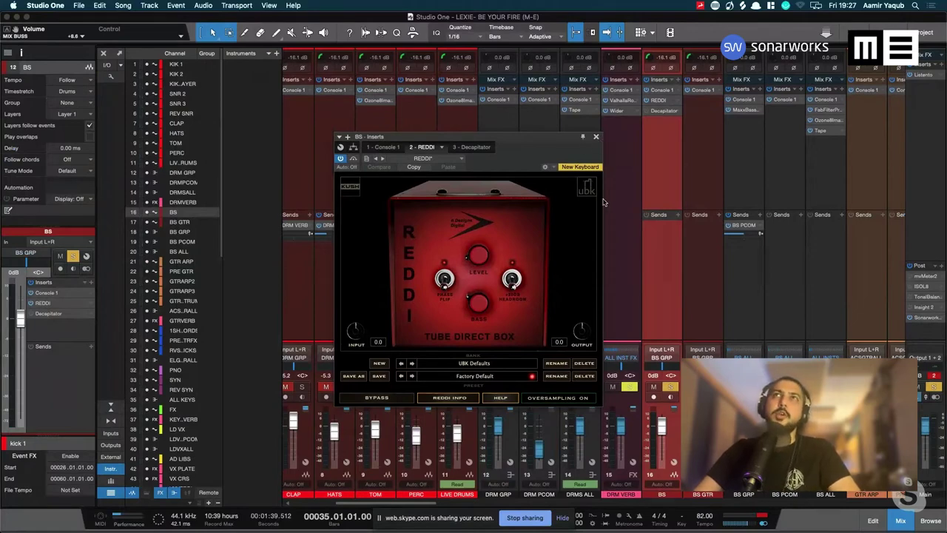
pyautogui.click(596, 137)
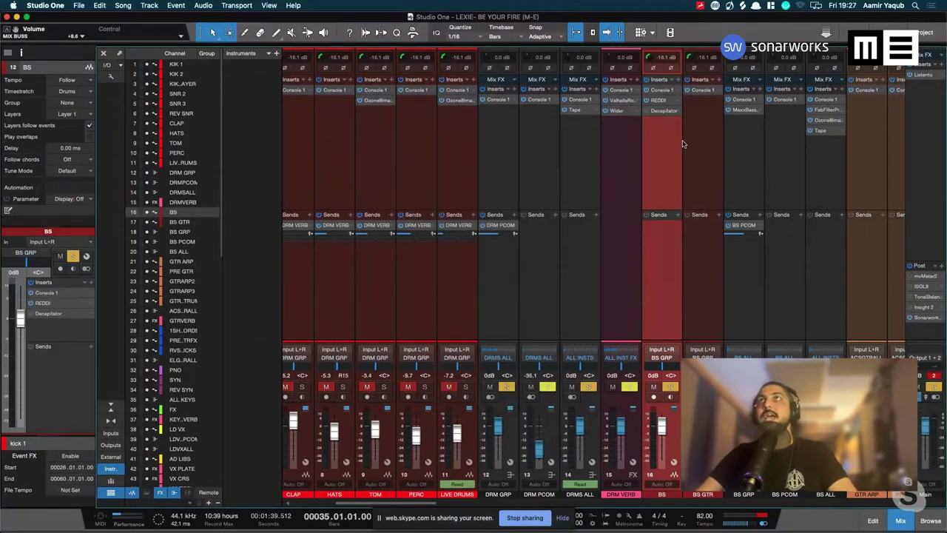
# Open the BS channel's Decapitator, activate it during playback to hear its effect, stop playback and close the plugin
pyautogui.click(663, 112)
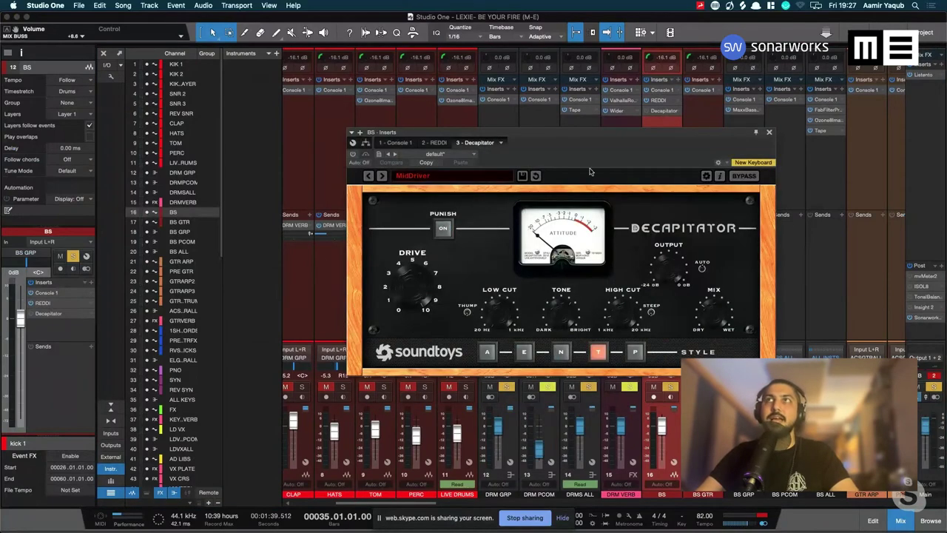
pyautogui.moveTo(591, 137); pyautogui.dragTo(470, 141)
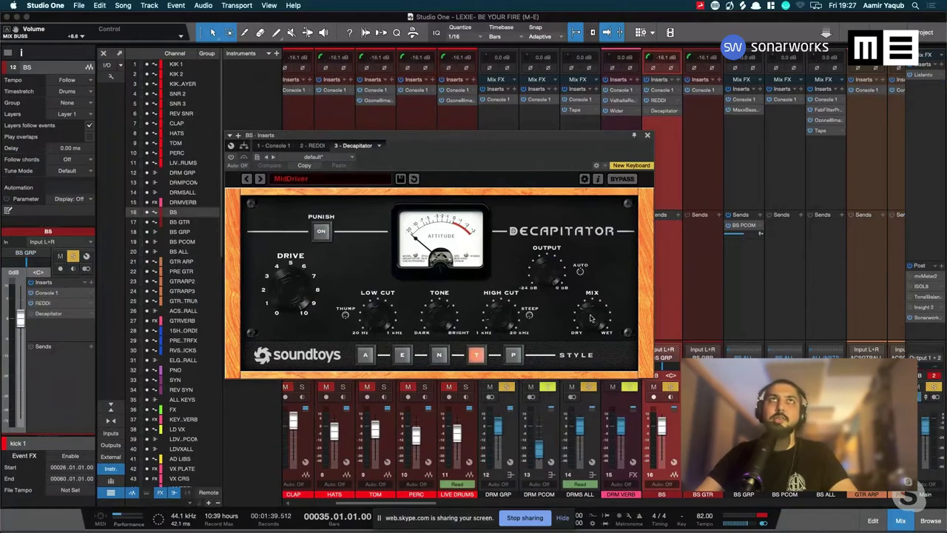
pyautogui.click(231, 159)
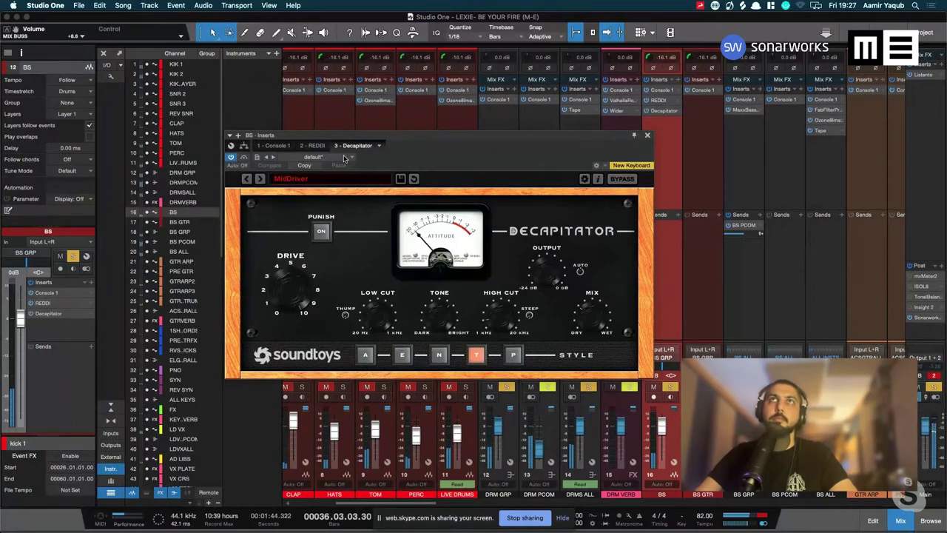
pyautogui.moveTo(481, 142); pyautogui.dragTo(507, 143)
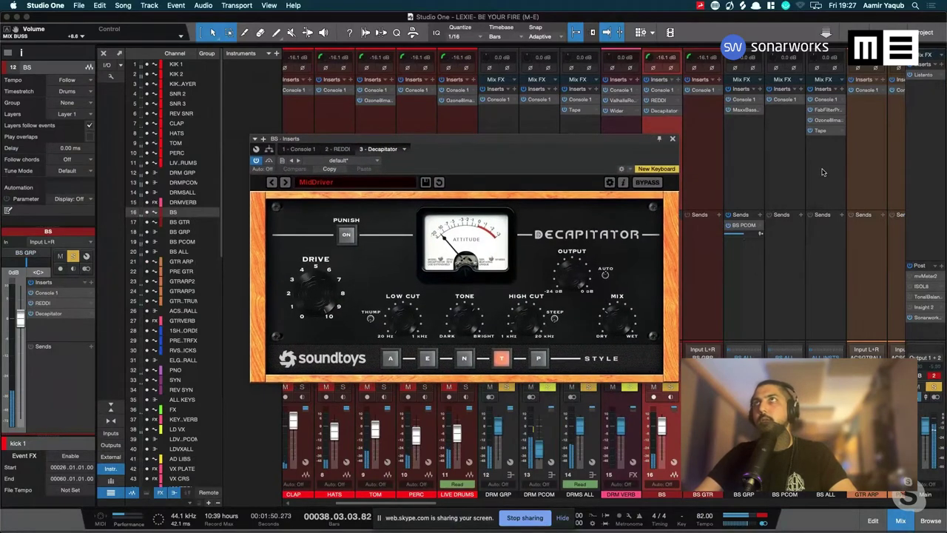
pyautogui.press('space')
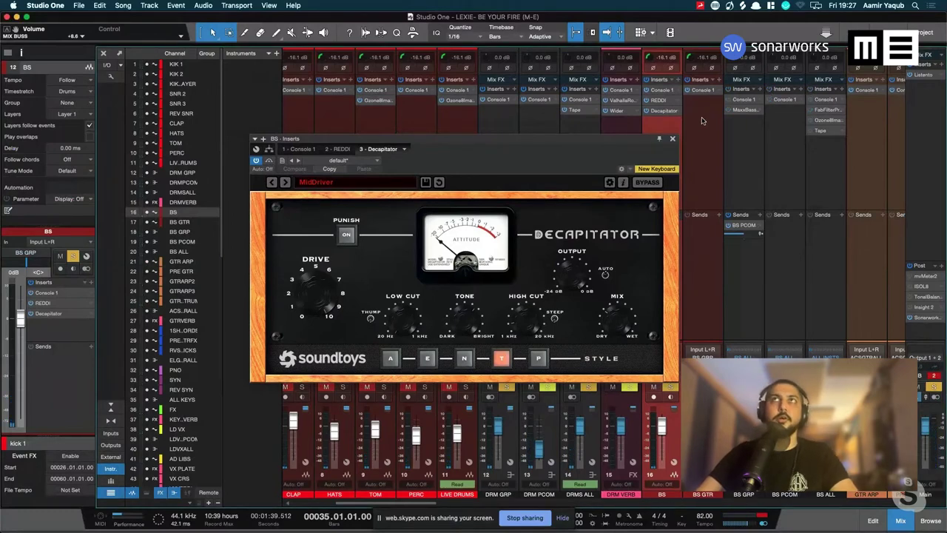
pyautogui.moveTo(593, 146); pyautogui.dragTo(631, 136)
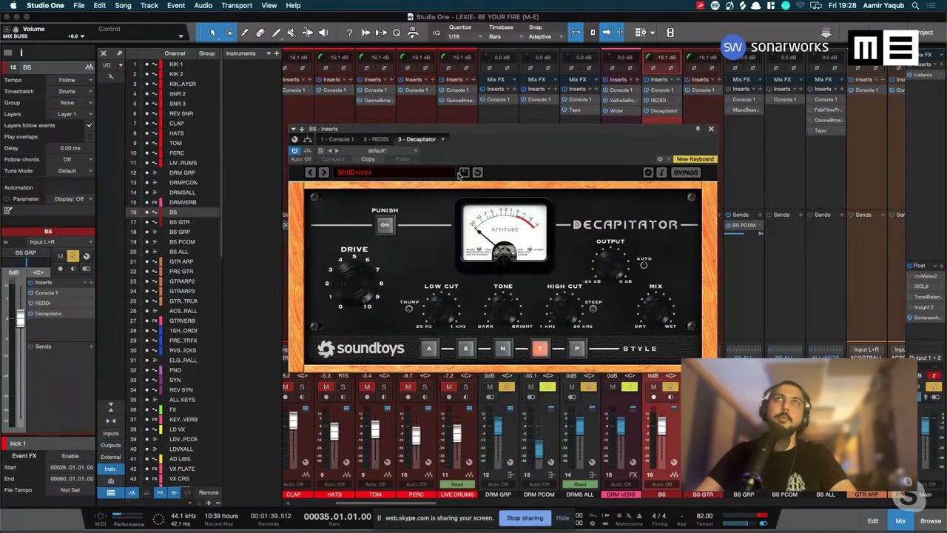
pyautogui.click(712, 130)
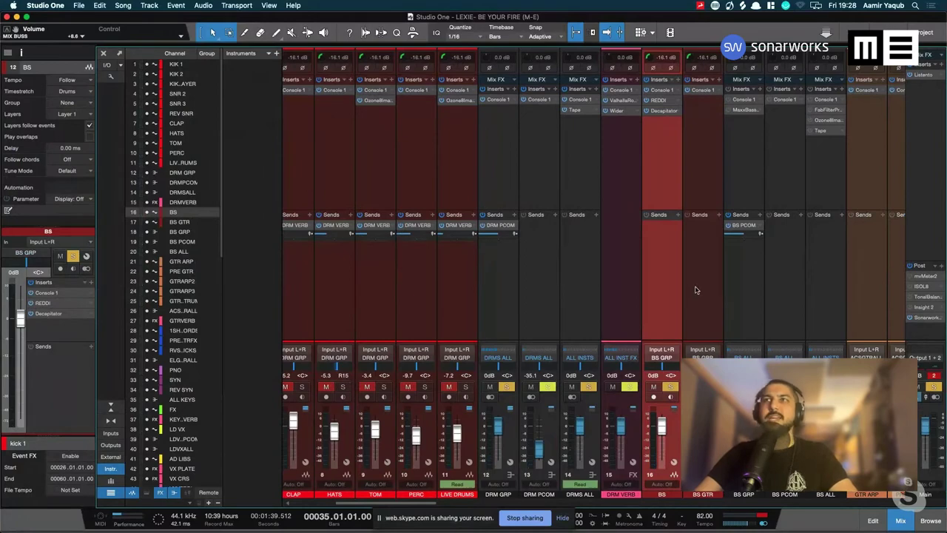
# Select the BS GTR channel together with the BS channel to show the two bass layers
pyautogui.click(703, 163)
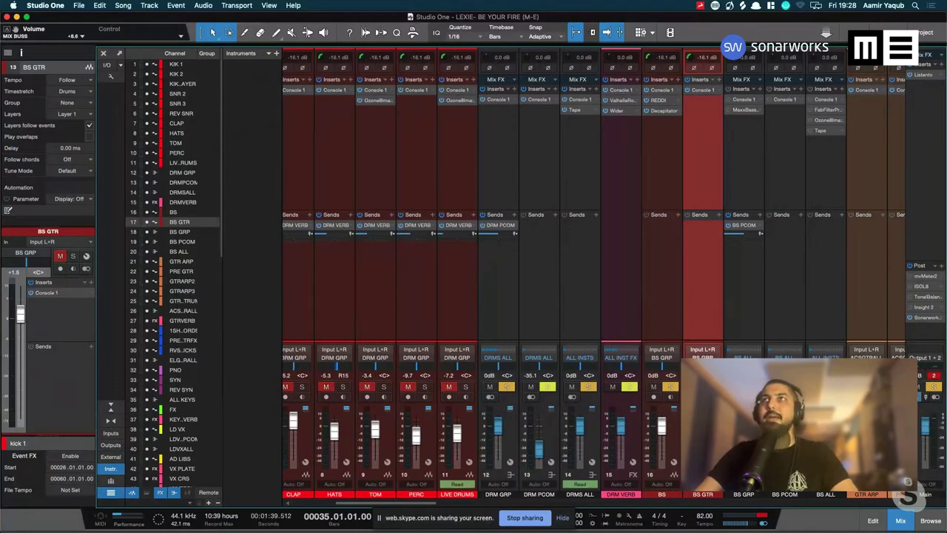
pyautogui.click(725, 322)
pyautogui.press('Up')
pyautogui.press('Up')
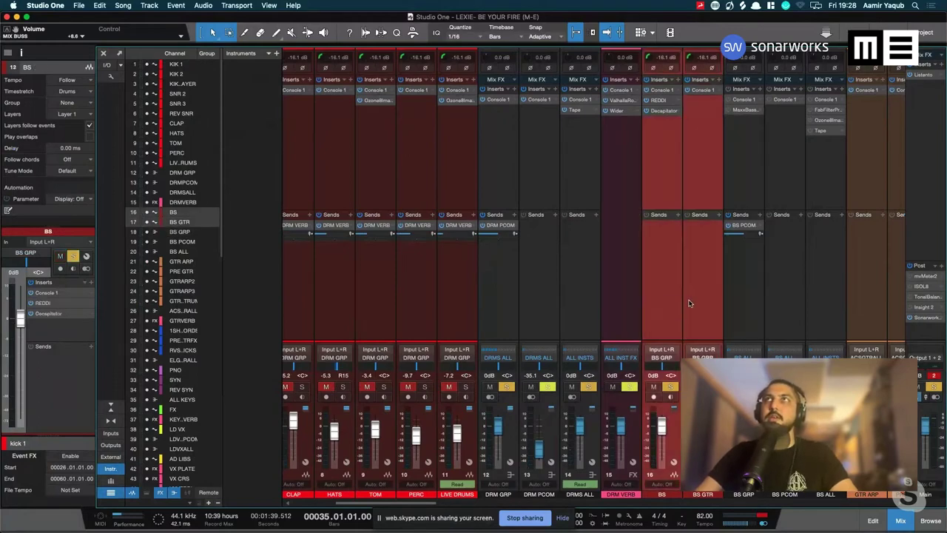
# Open MaxxBass on the BS GRP channel, compare it bypassed and active during playback, and close the plugin
pyautogui.click(738, 299)
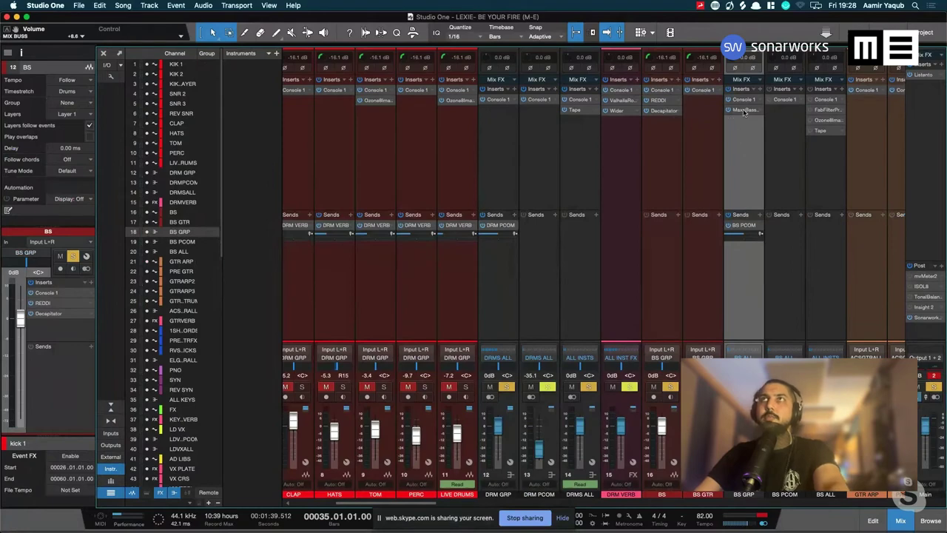
pyautogui.click(744, 110)
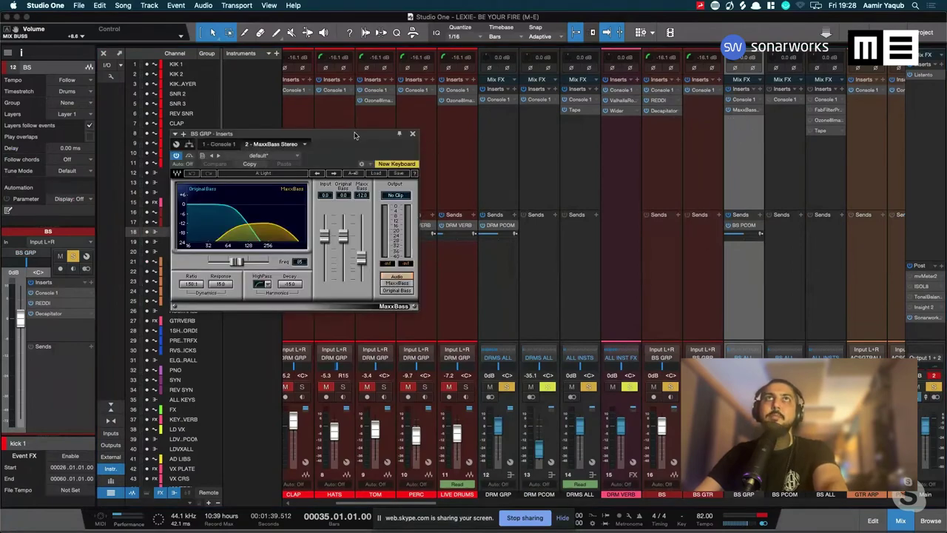
pyautogui.moveTo(354, 135); pyautogui.dragTo(507, 140)
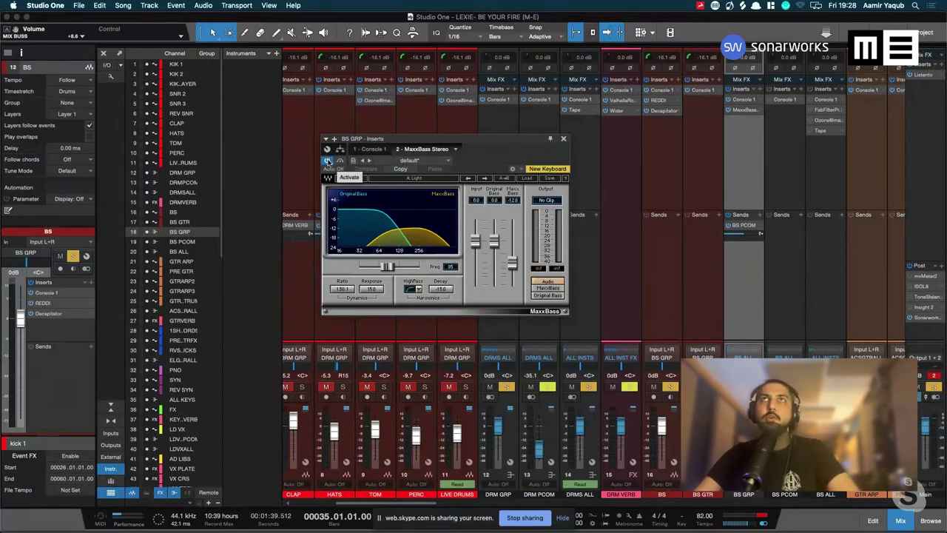
pyautogui.press('space')
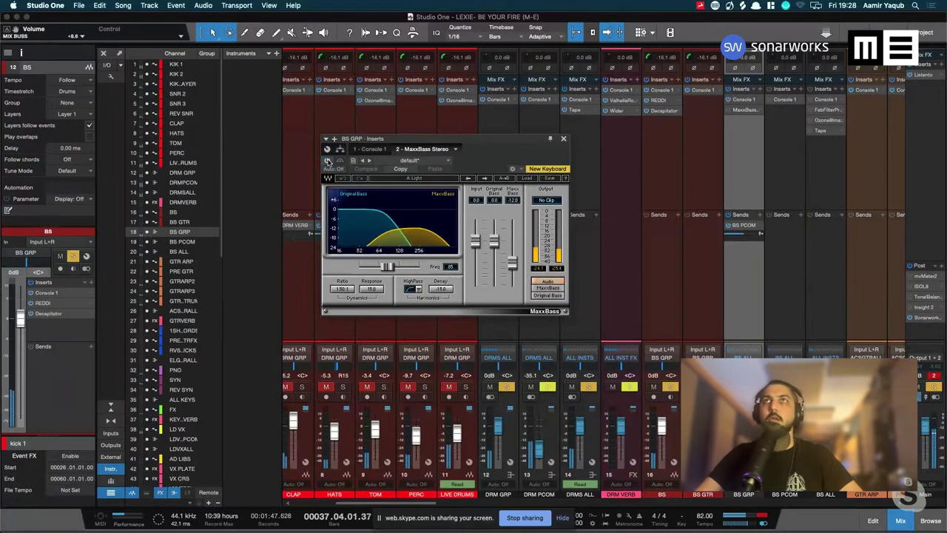
pyautogui.click(327, 160)
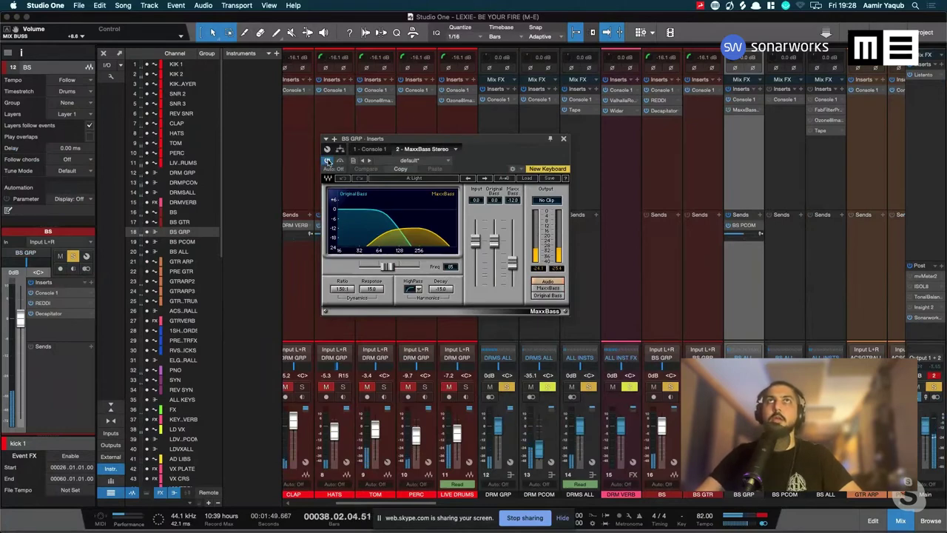
pyautogui.press('space')
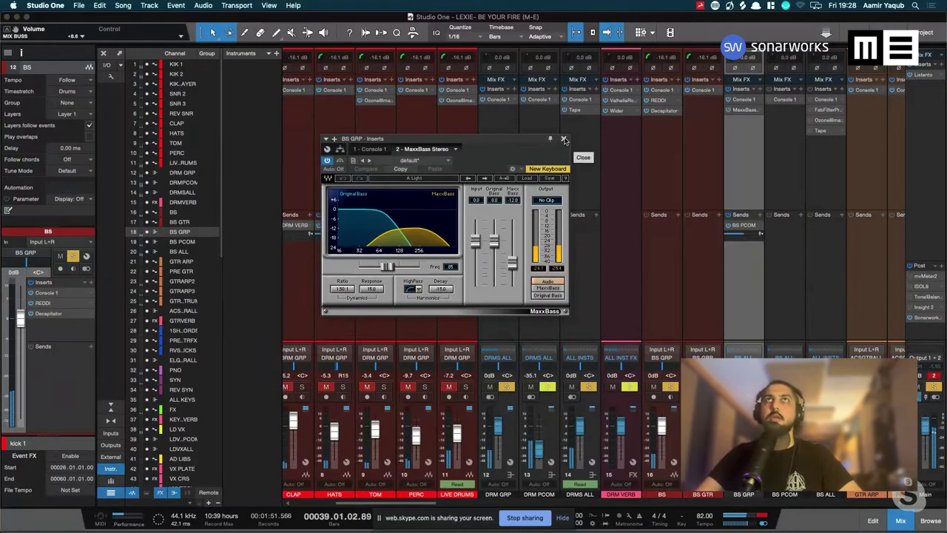
pyautogui.click(565, 139)
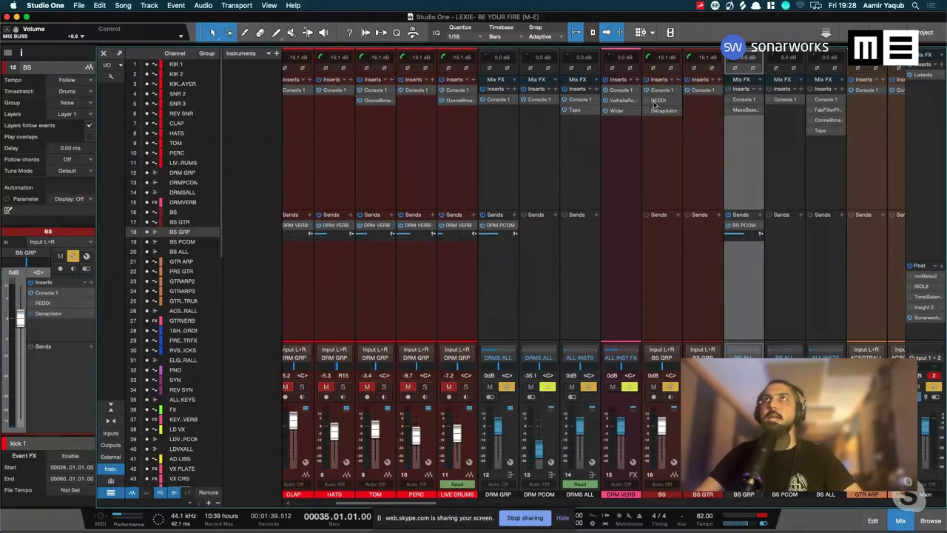
# Reopen the REDDI insert on the BS channel
pyautogui.click(655, 102)
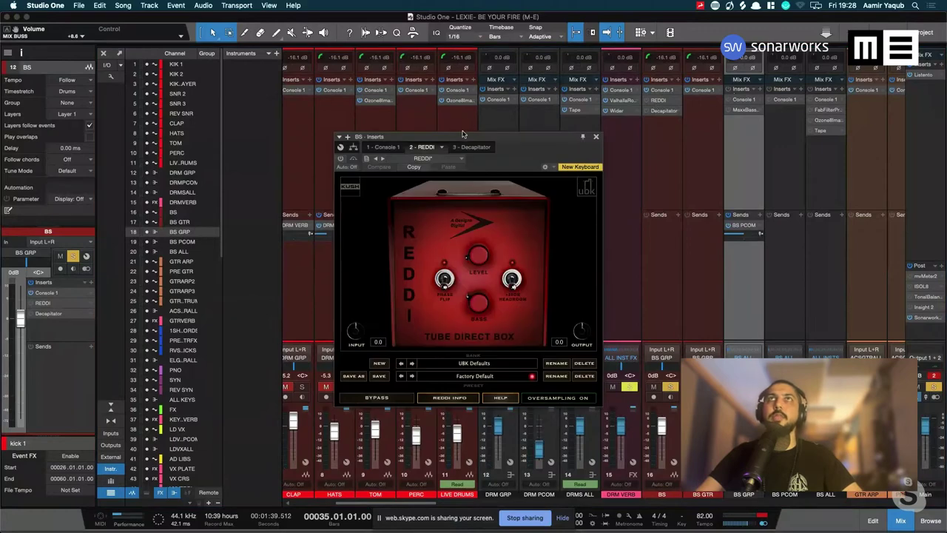
# Activate the REDDI and Decapitator inserts on the BS channel and MaxxBass on the BS GRP channel during playback
pyautogui.moveTo(462, 134); pyautogui.dragTo(381, 111)
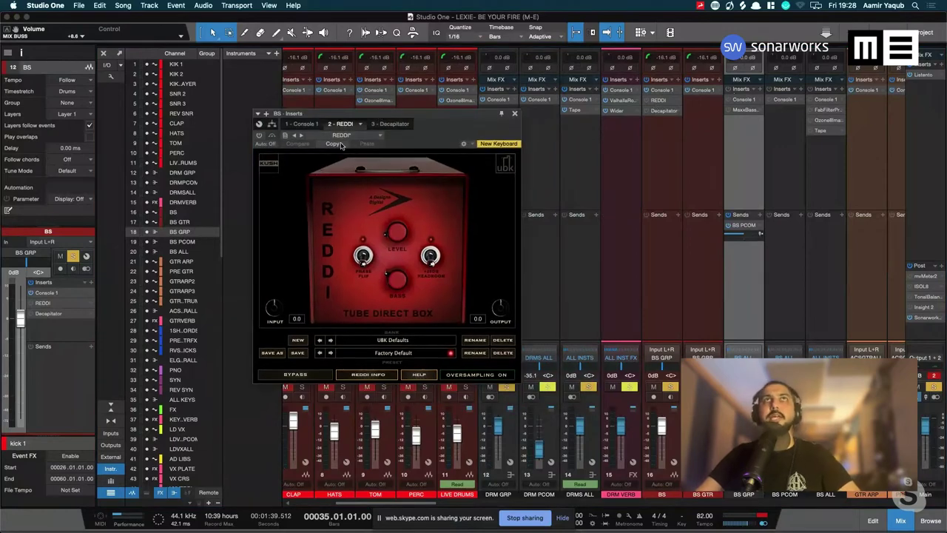
pyautogui.press('space')
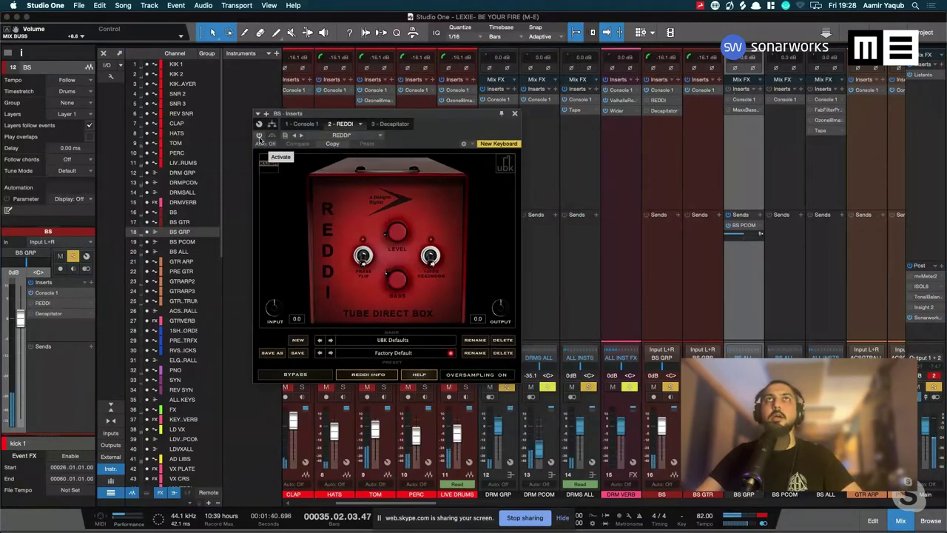
pyautogui.click(259, 136)
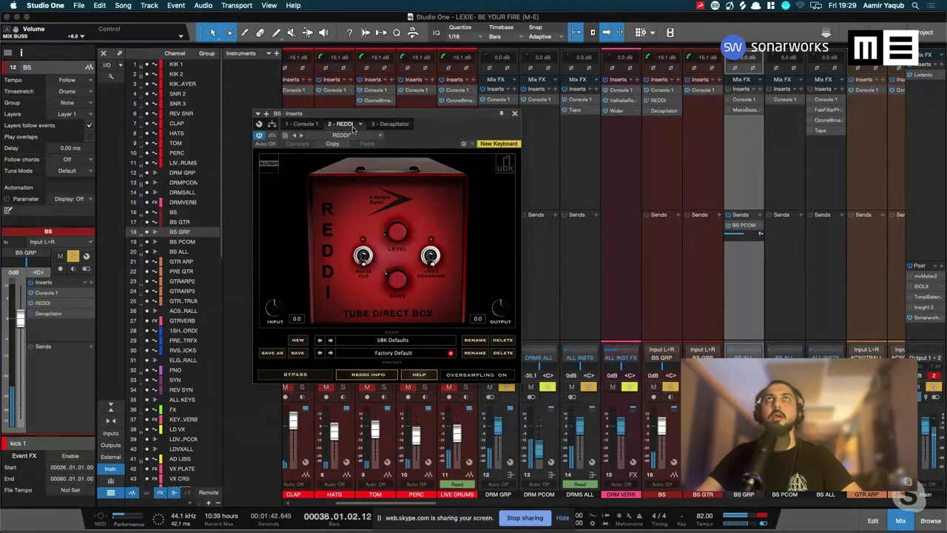
pyautogui.click(386, 124)
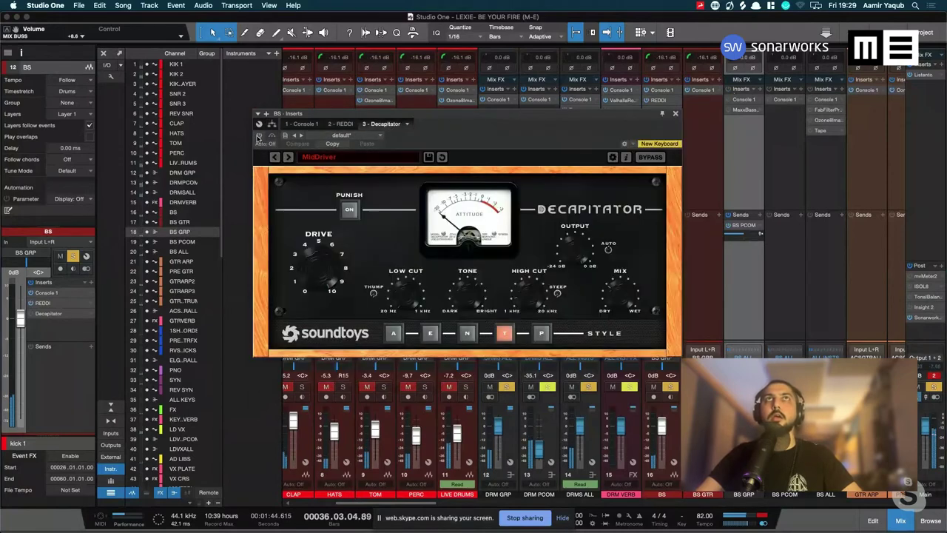
pyautogui.click(259, 136)
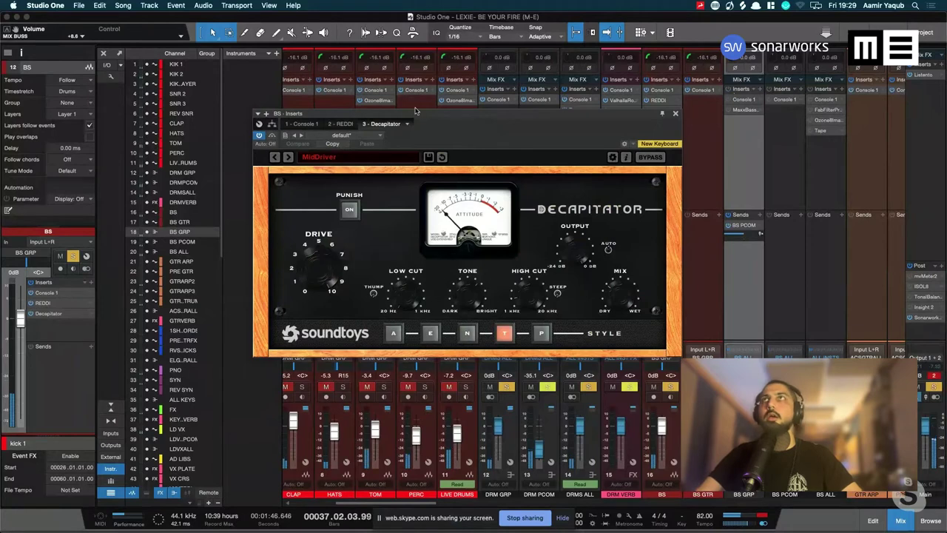
pyautogui.click(734, 109)
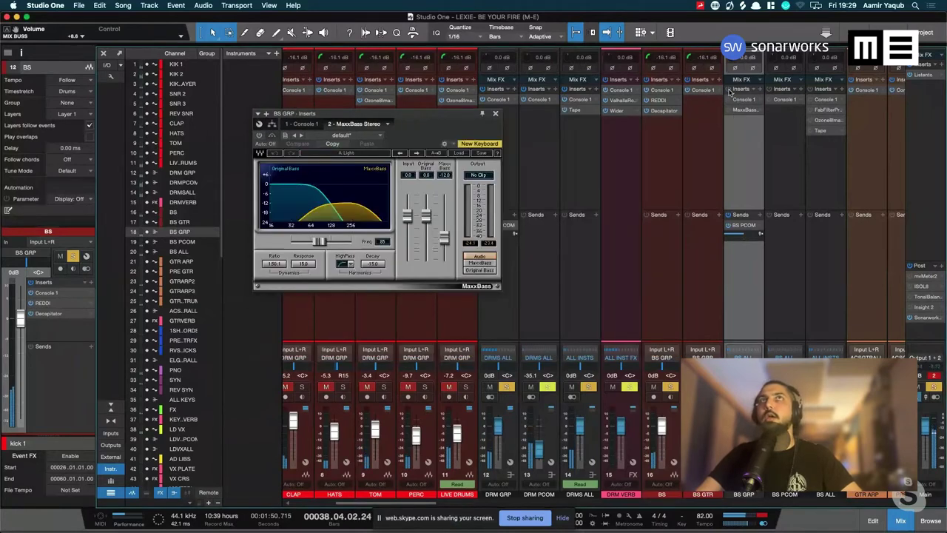
pyautogui.click(496, 116)
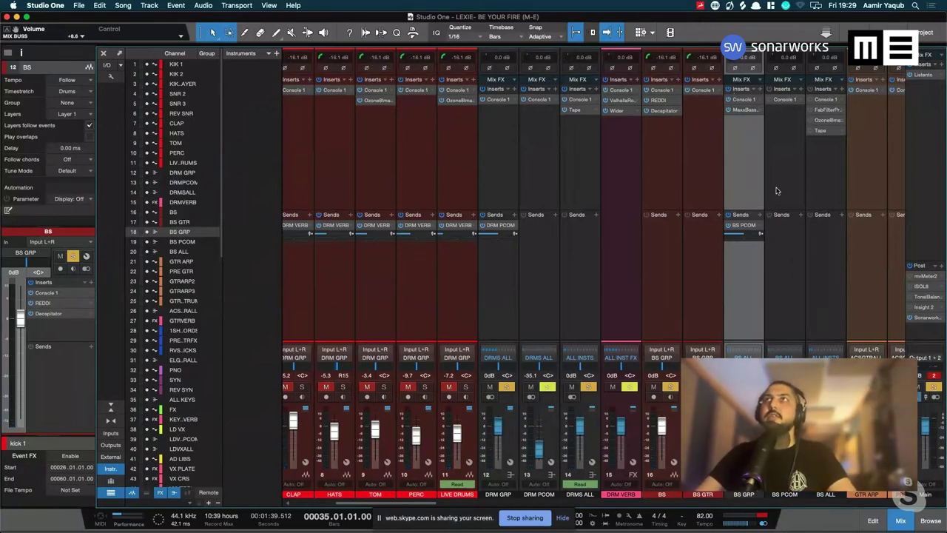
# Examine the Console 1 compressor settings and metering on the BS PCOM channel during playback
pyautogui.click(783, 128)
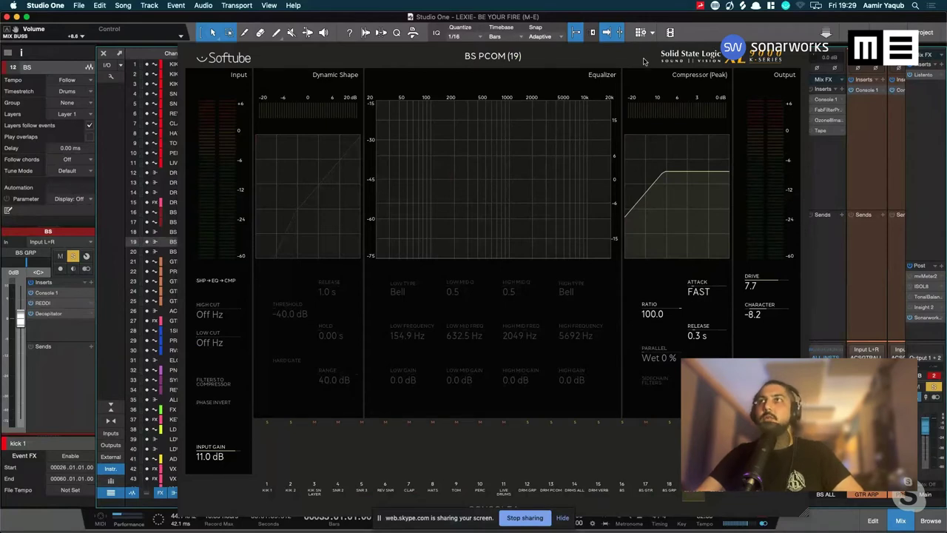
pyautogui.moveTo(644, 62); pyautogui.dragTo(540, 68)
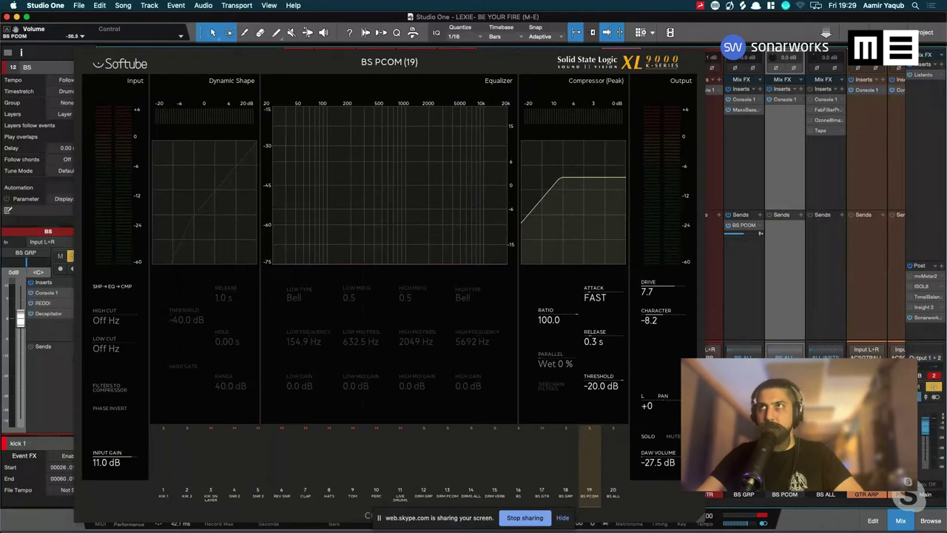
pyautogui.press('space')
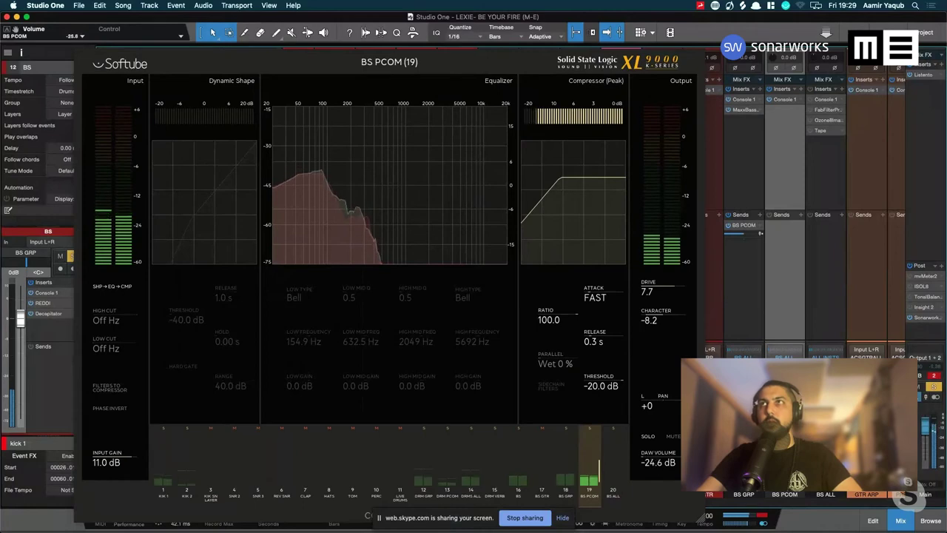
pyautogui.press('space')
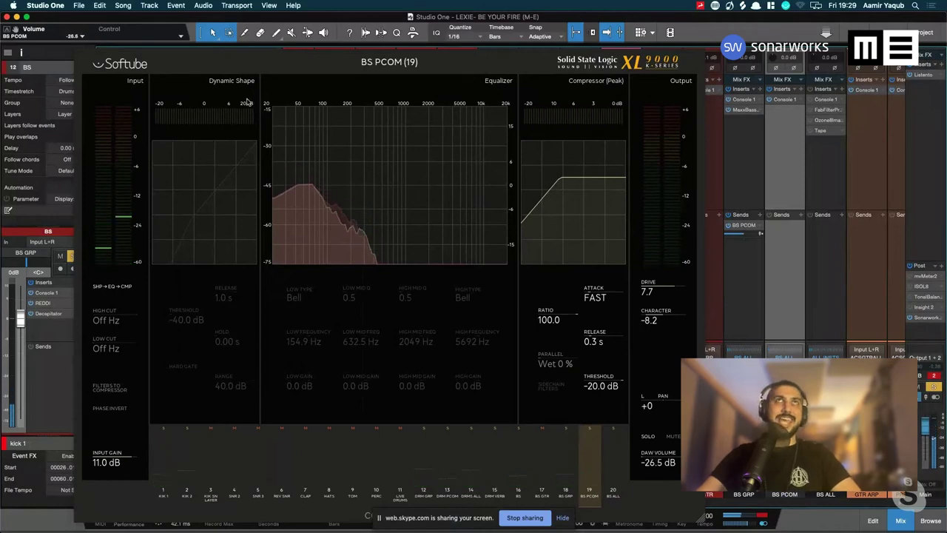
pyautogui.moveTo(321, 55); pyautogui.dragTo(420, 55)
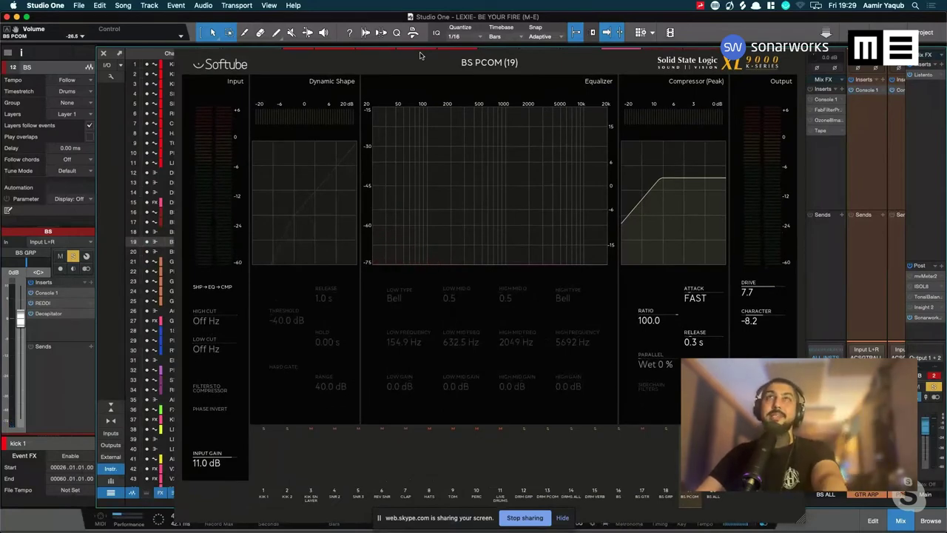
pyautogui.moveTo(420, 54); pyautogui.dragTo(419, 53)
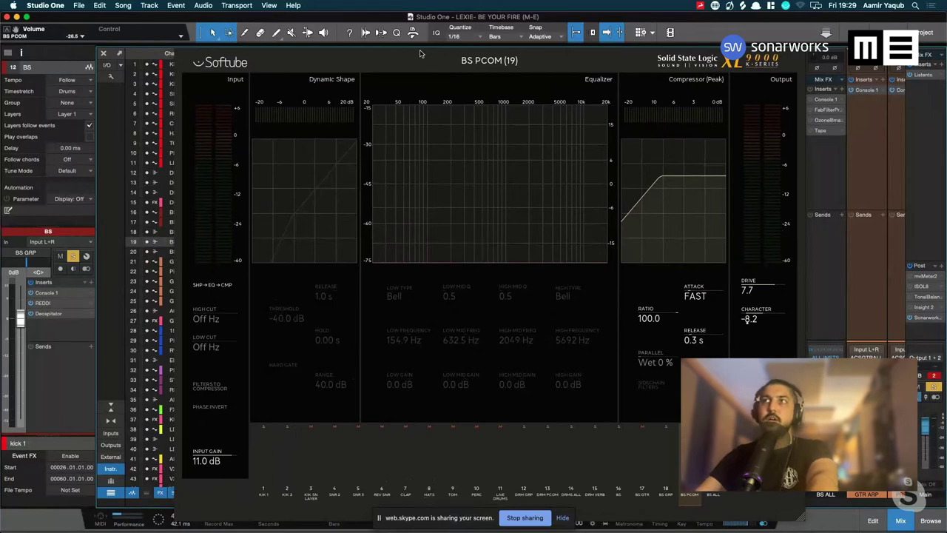
pyautogui.press('super+w')
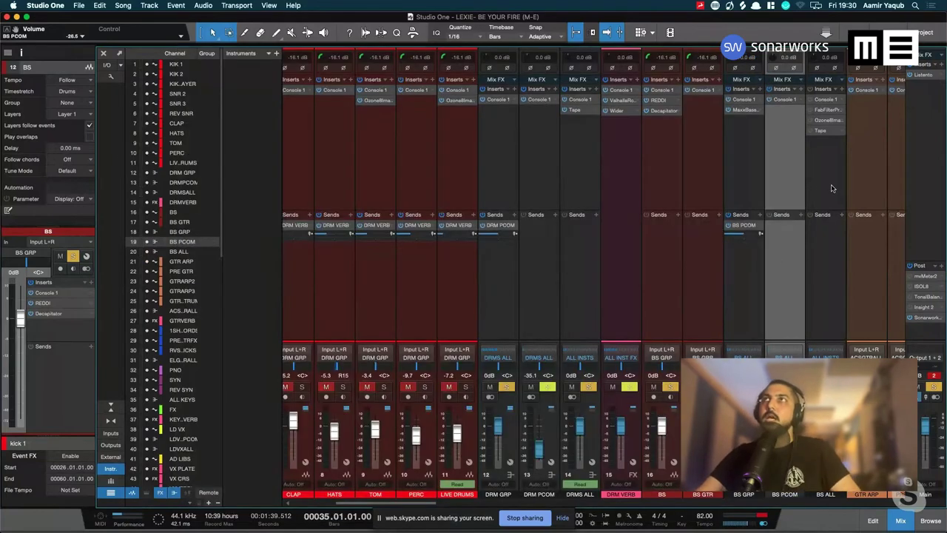
# Select the BS ALL channel and activate its Console 1 insert
pyautogui.click(814, 112)
pyautogui.hscroll(3, 838, 215)
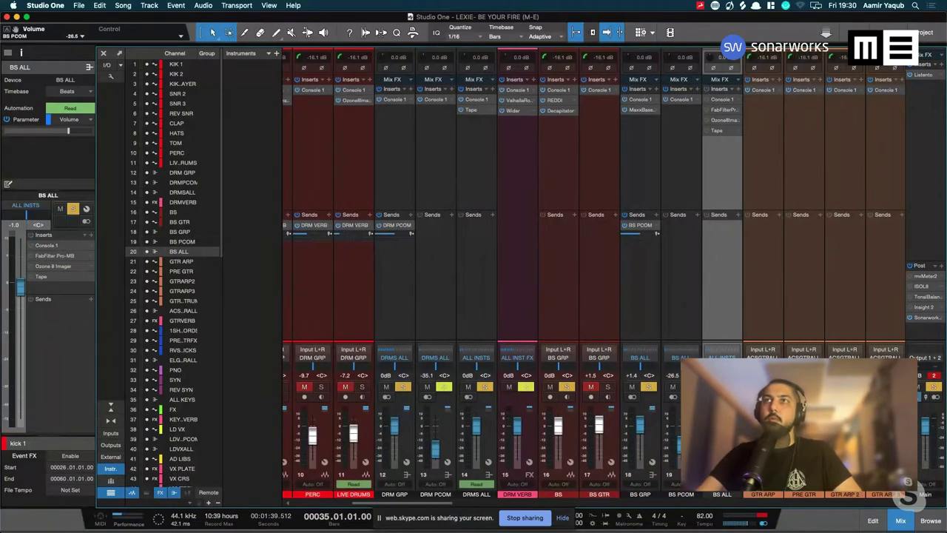
pyautogui.click(664, 442)
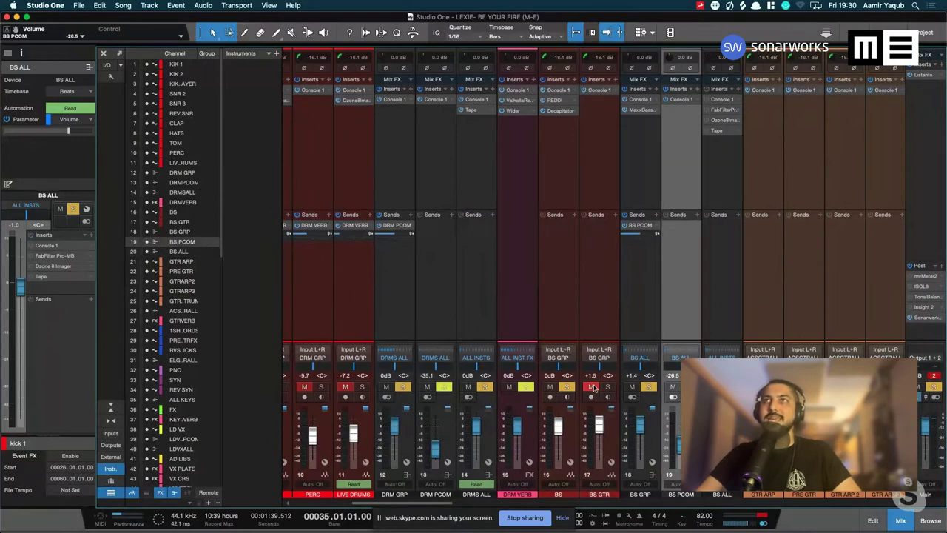
pyautogui.click(724, 239)
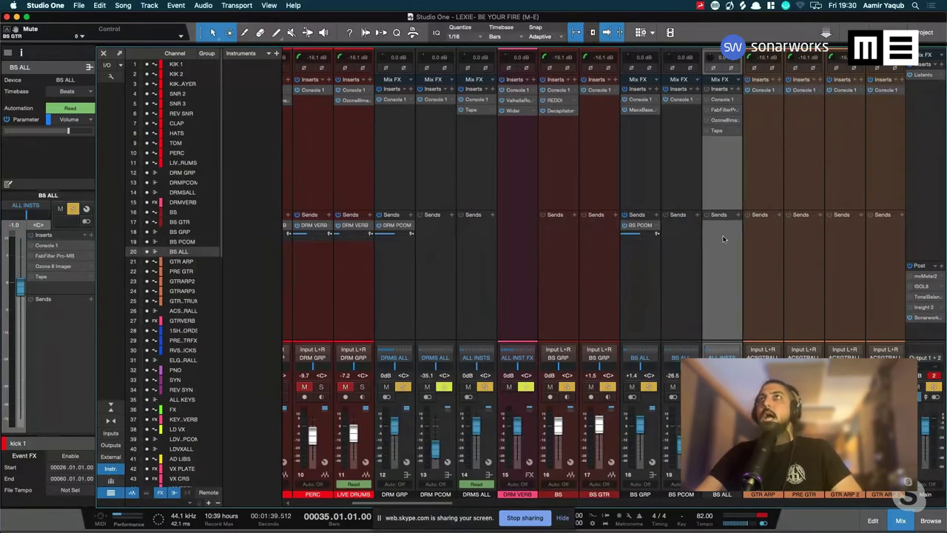
pyautogui.click(709, 99)
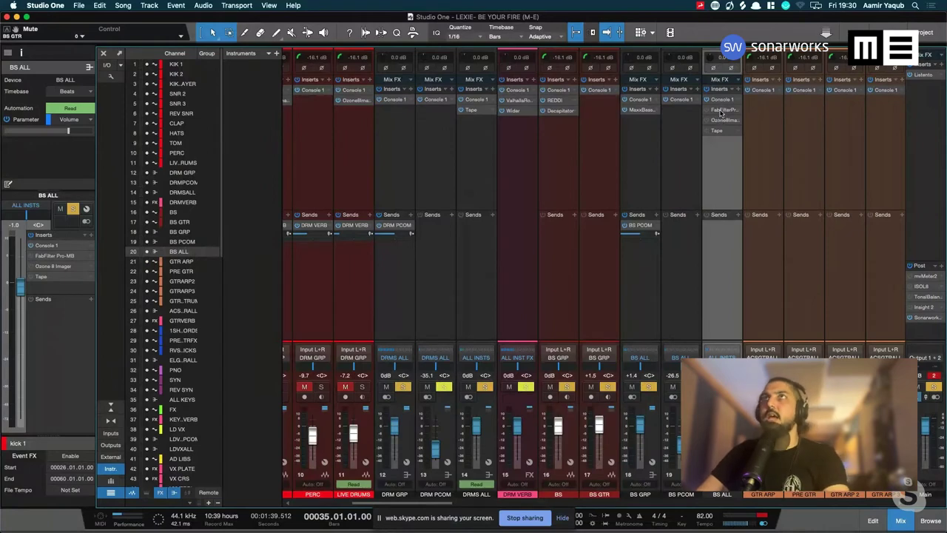
# Activate FabFilter Pro-MB on BS ALL, audition it in playback and set the low band's attack to 10.4%
pyautogui.click(722, 112)
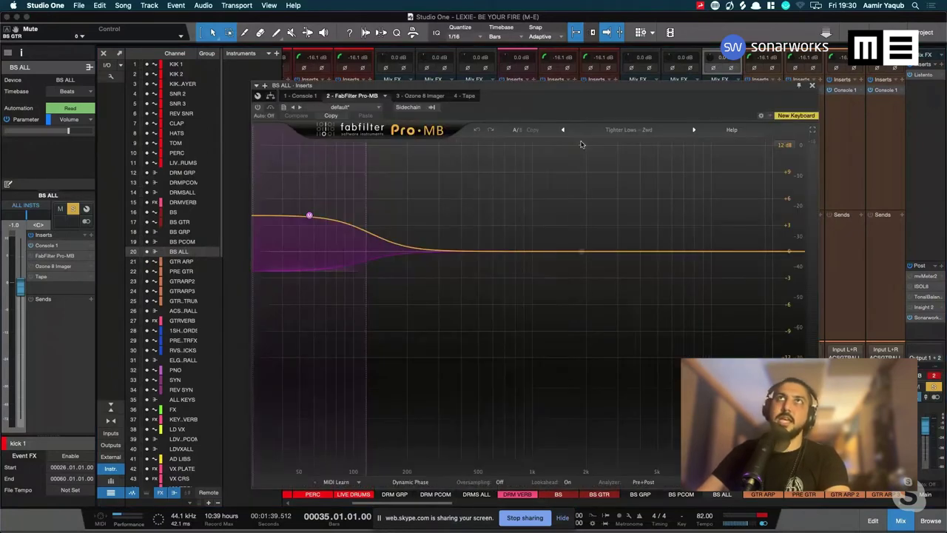
pyautogui.moveTo(540, 83); pyautogui.dragTo(385, 54)
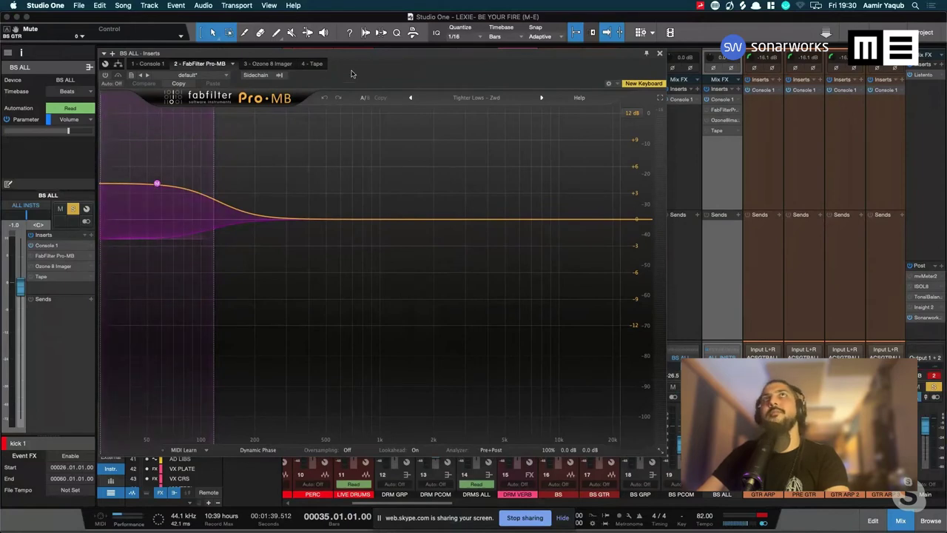
pyautogui.moveTo(349, 59); pyautogui.dragTo(317, 48)
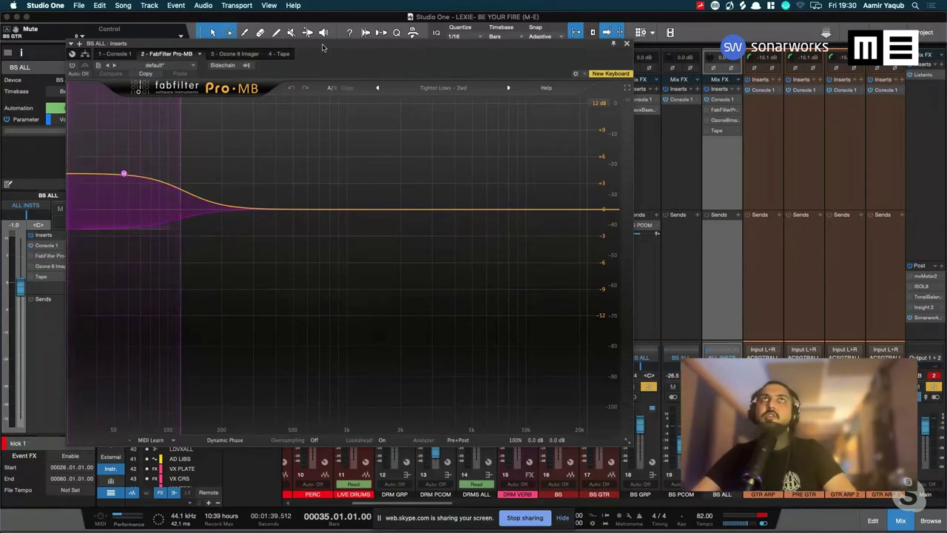
pyautogui.moveTo(339, 56); pyautogui.dragTo(372, 59)
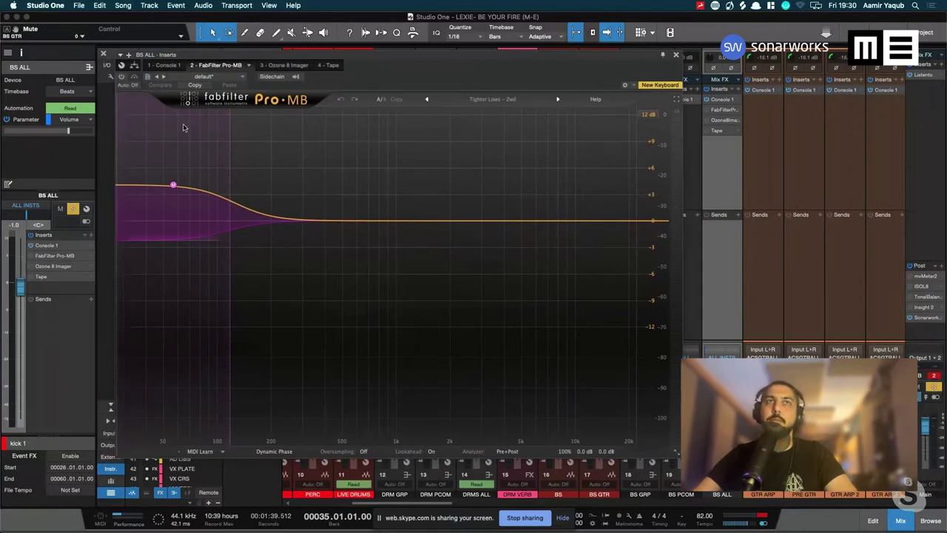
pyautogui.click(174, 185)
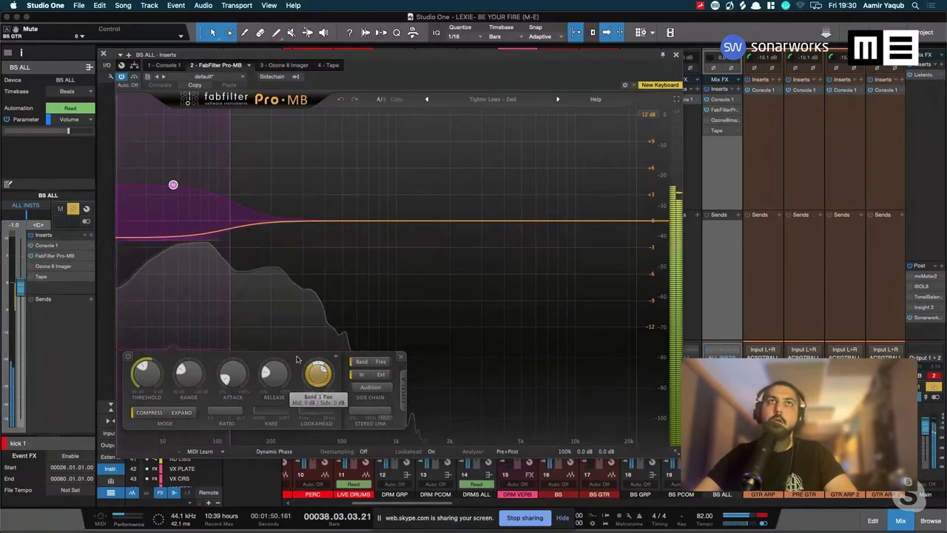
pyautogui.press('space')
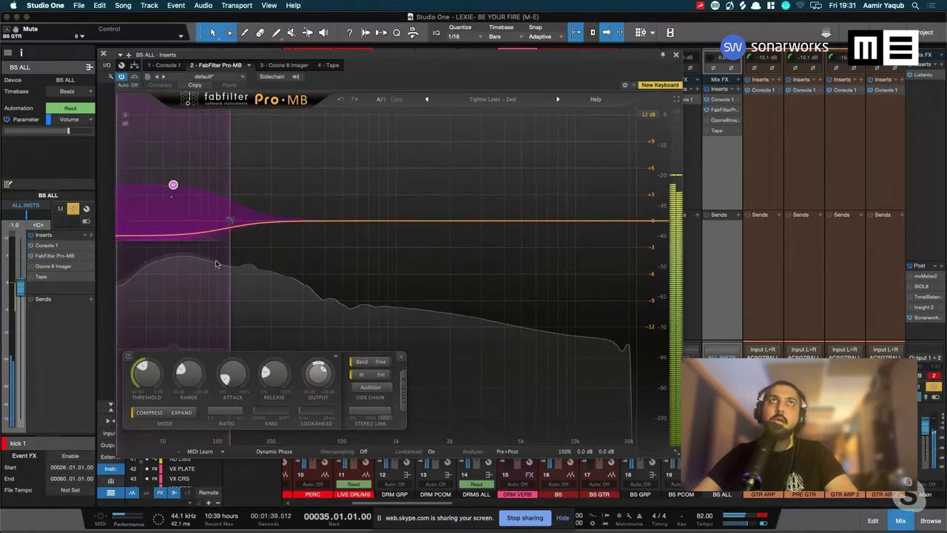
pyautogui.moveTo(229, 376); pyautogui.dragTo(227, 365)
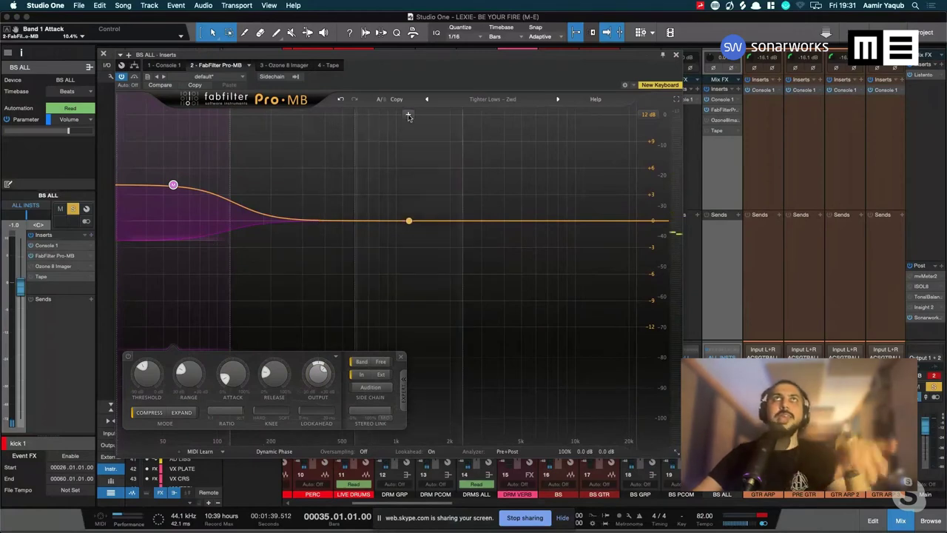
# Activate the Ozone 8 Imager on BS ALL and audition it with the Band 1 width raised to 6.3
pyautogui.click(303, 66)
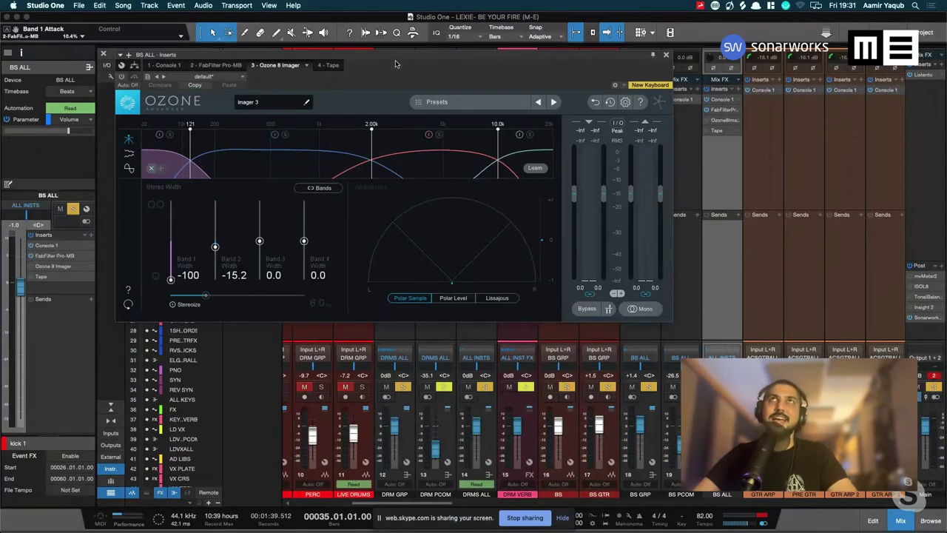
pyautogui.moveTo(395, 60); pyautogui.dragTo(445, 94)
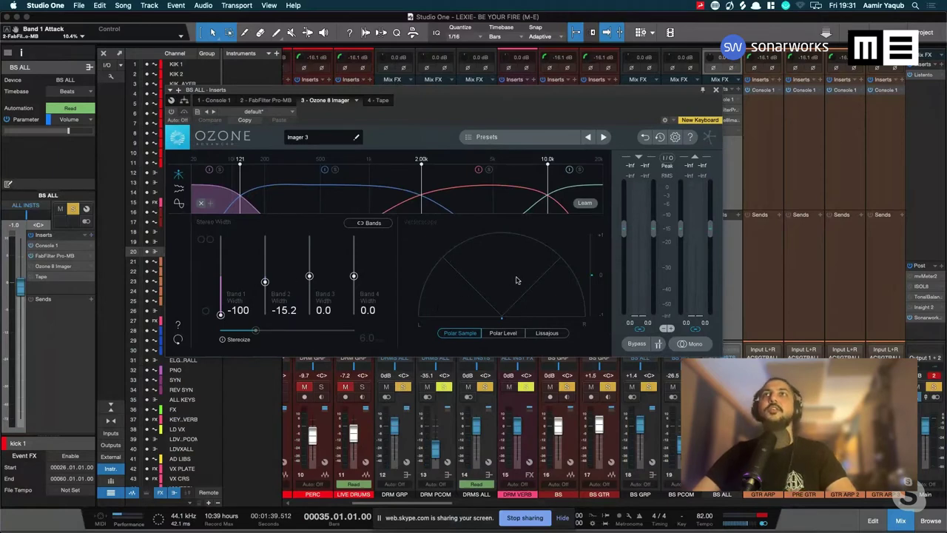
pyautogui.moveTo(226, 316); pyautogui.dragTo(224, 277)
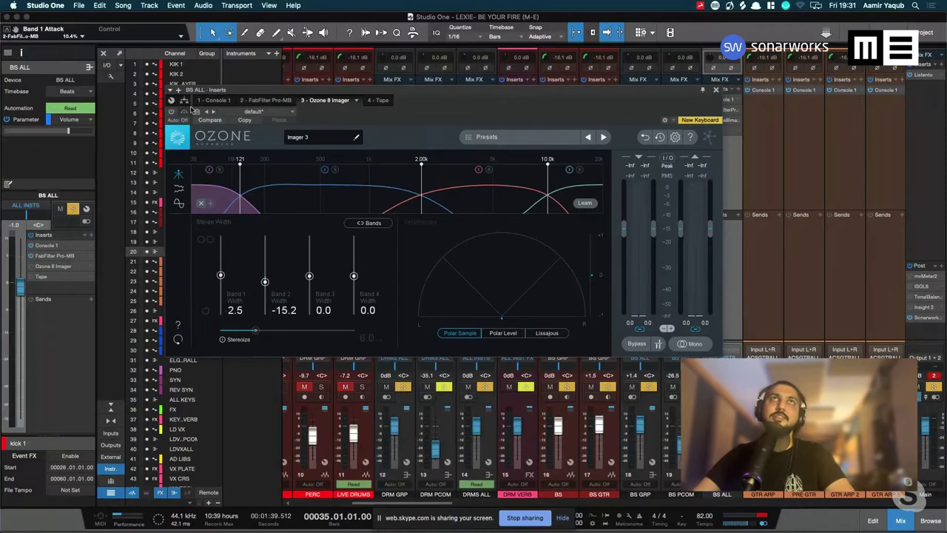
pyautogui.press('space')
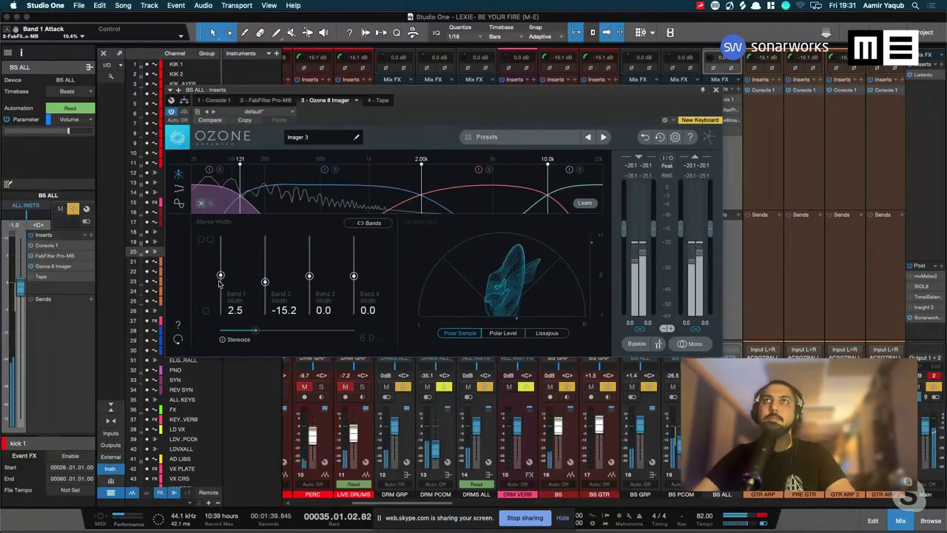
pyautogui.moveTo(221, 275); pyautogui.dragTo(221, 275)
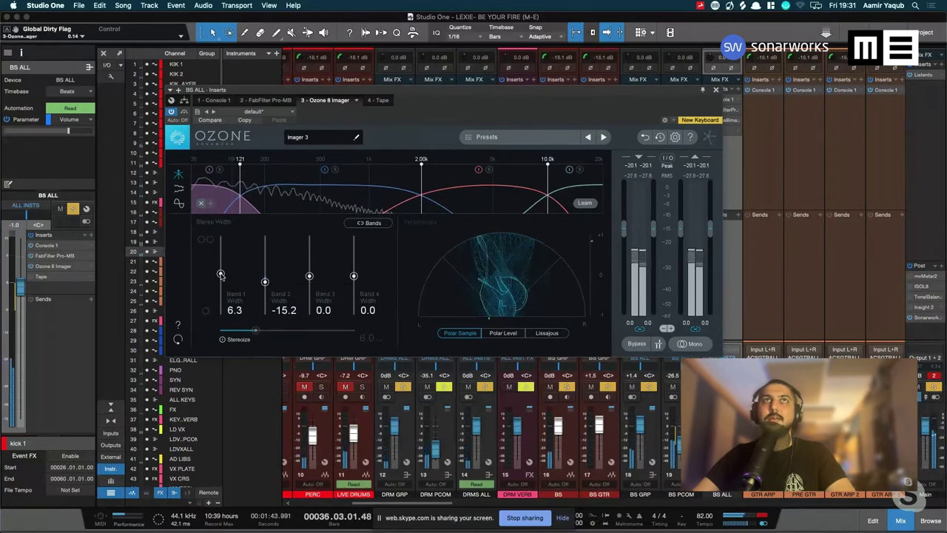
pyautogui.press('space')
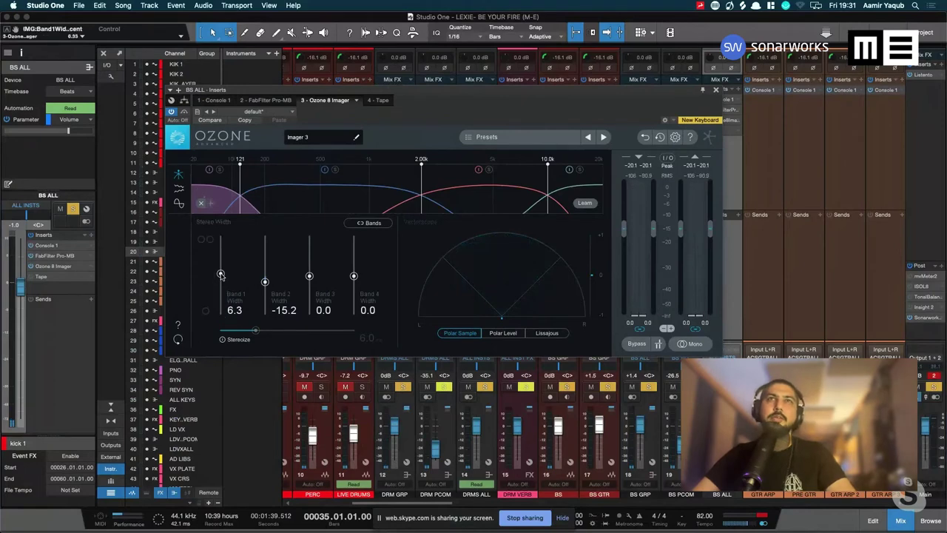
# Set the Imager's Band 1 width to -100 and audition the result, including with Band 1 soloed
pyautogui.moveTo(220, 274); pyautogui.dragTo(222, 354)
pyautogui.press('space')
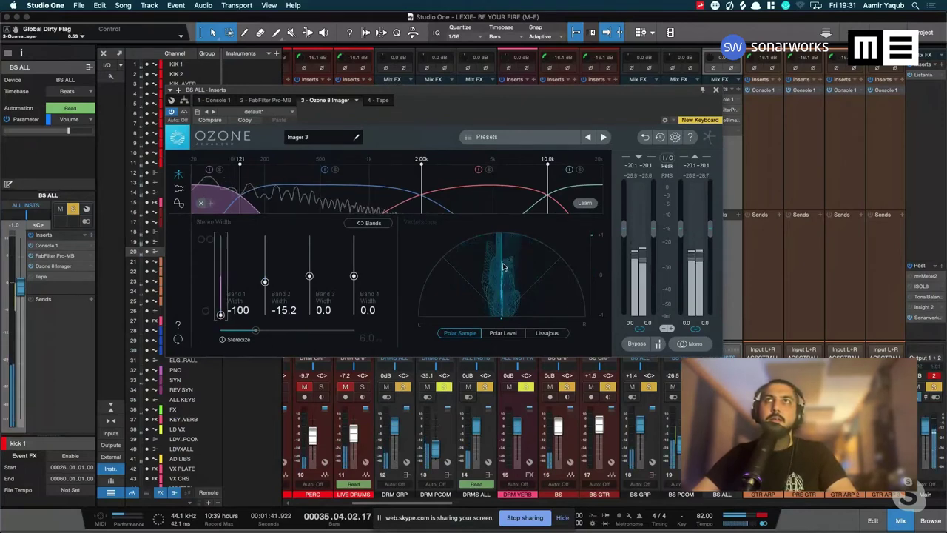
pyautogui.press('space')
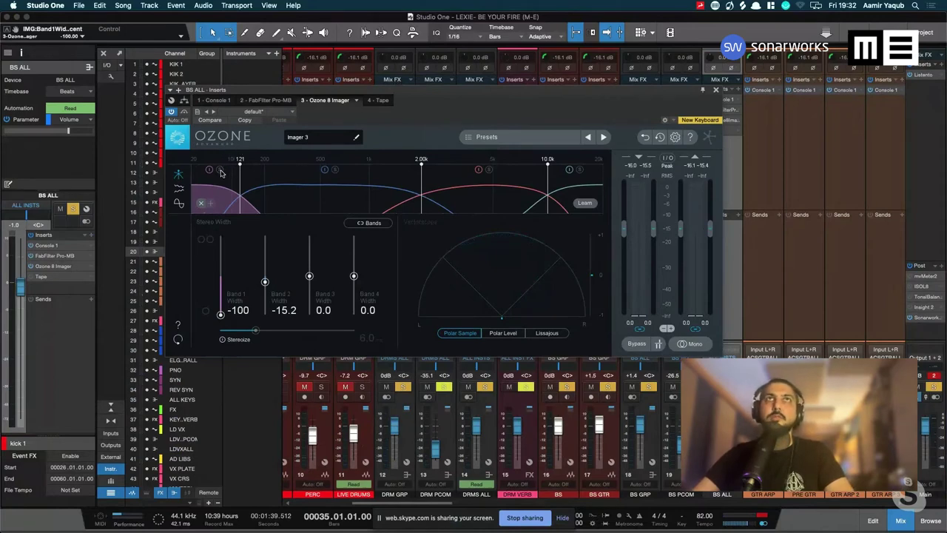
pyautogui.press('space')
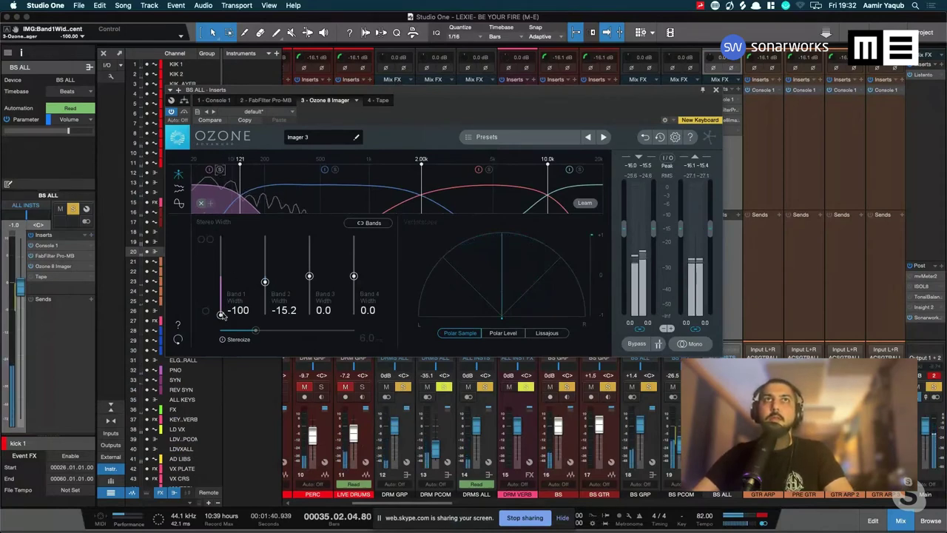
pyautogui.moveTo(219, 314)
pyautogui.mouseDown()
pyautogui.moveTo(221, 277)
pyautogui.moveTo(226, 328)
pyautogui.mouseUp()
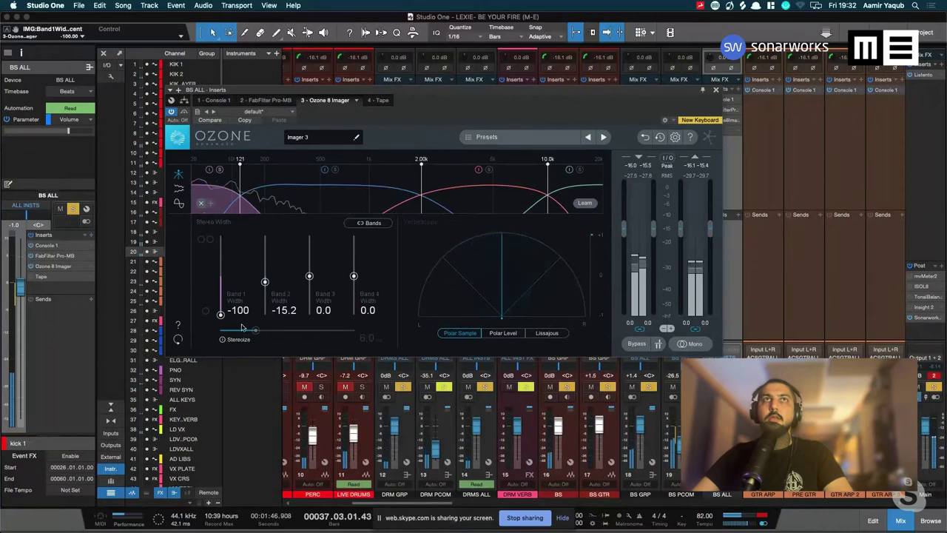
# Activate the Tape insert on BS ALL, audition it in playback and close the insert window
pyautogui.press('space')
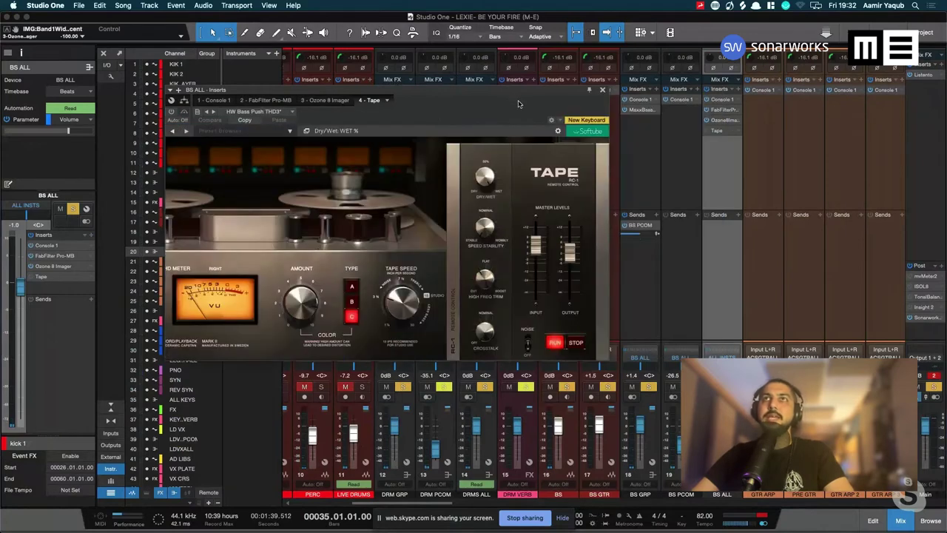
pyautogui.moveTo(497, 95); pyautogui.dragTo(462, 85)
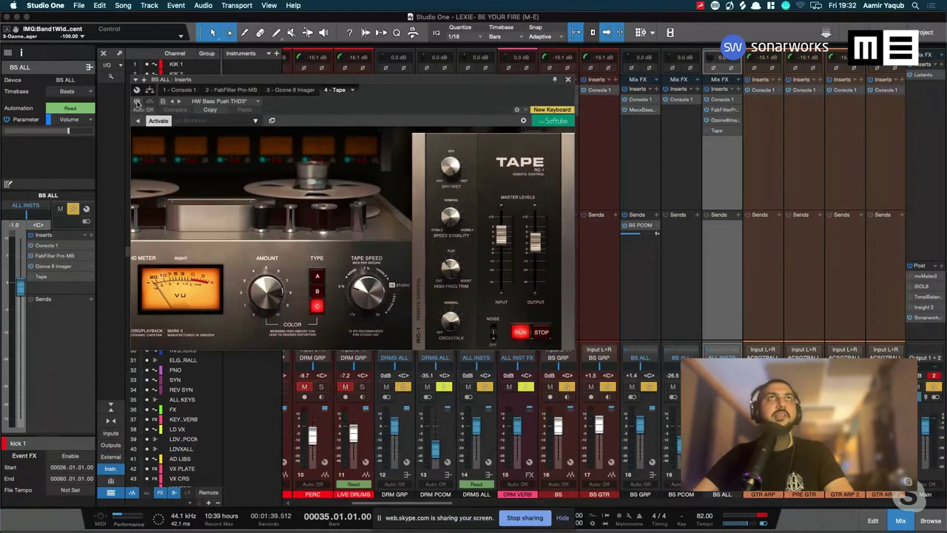
pyautogui.click(137, 101)
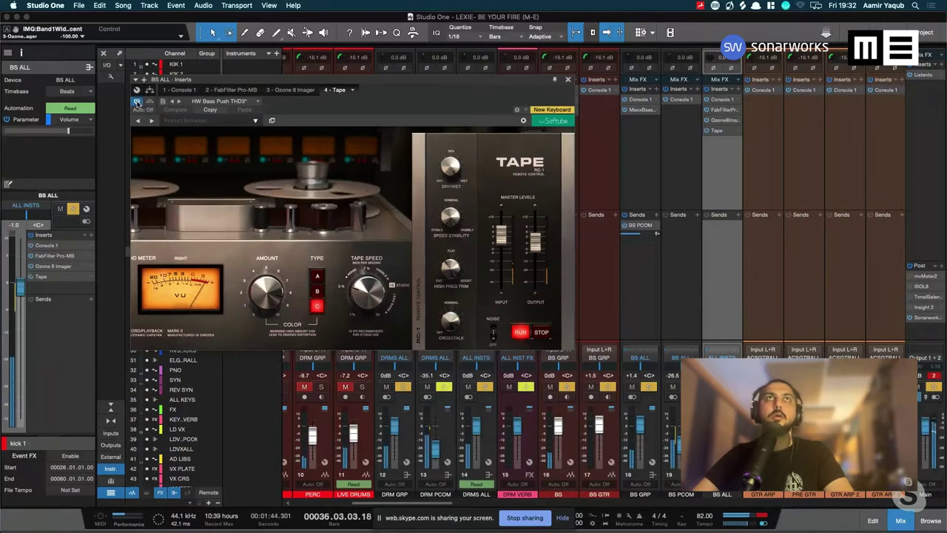
pyautogui.press('space')
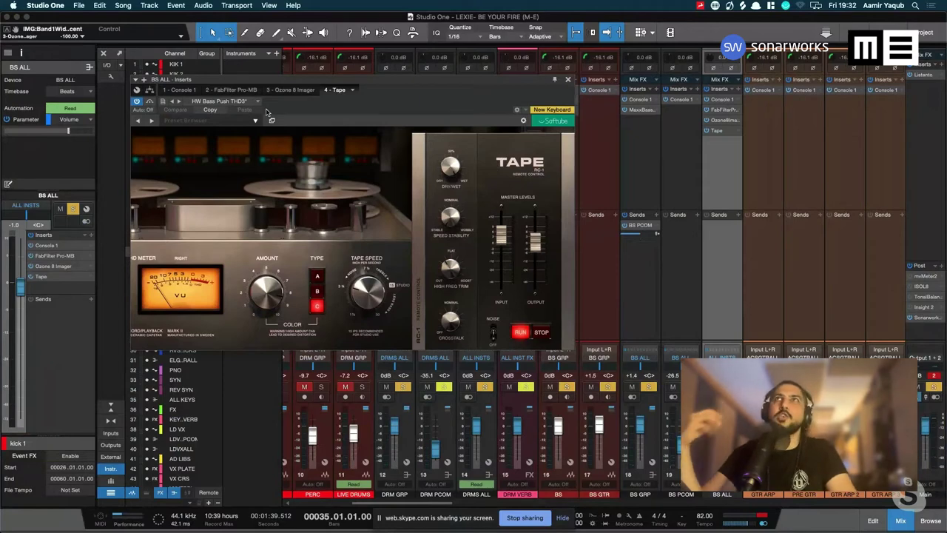
pyautogui.click(568, 80)
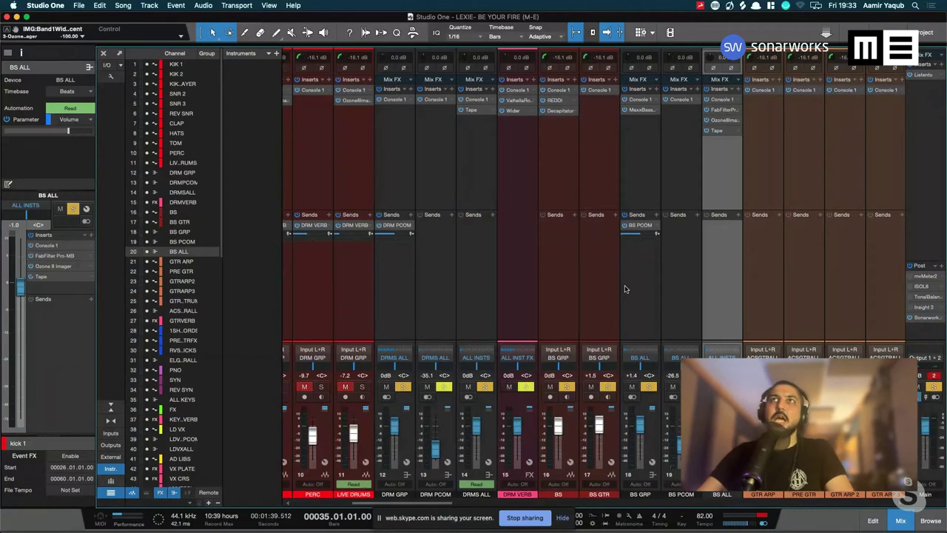
# Mute the bass channels and solo the drum channels through DRMS ALL, auditioning the drums without the bass
pyautogui.hscroll(-6, 625, 289)
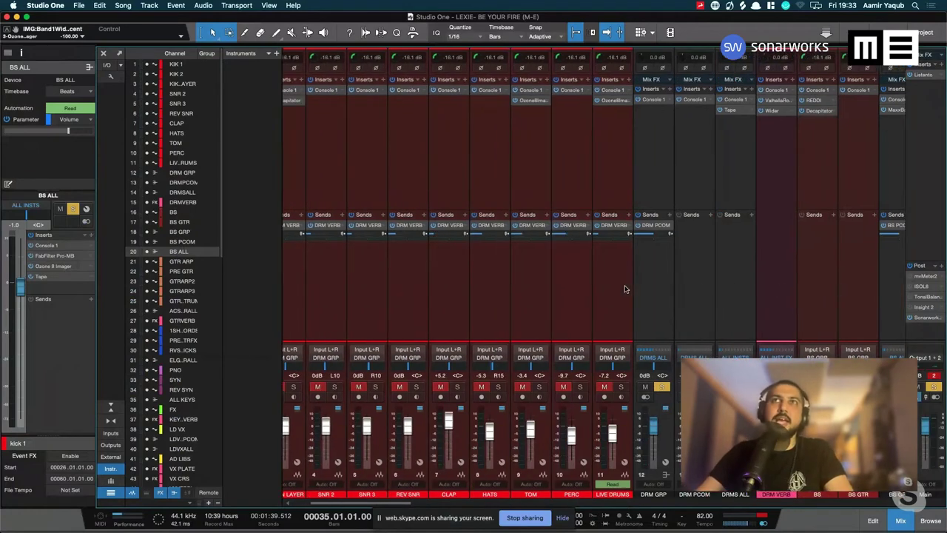
pyautogui.hscroll(8, 624, 288)
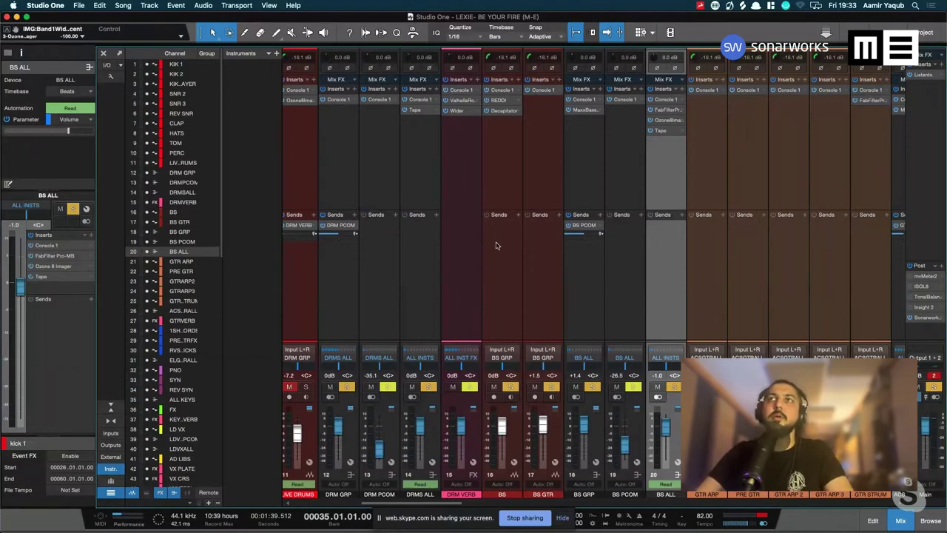
pyautogui.click(502, 268)
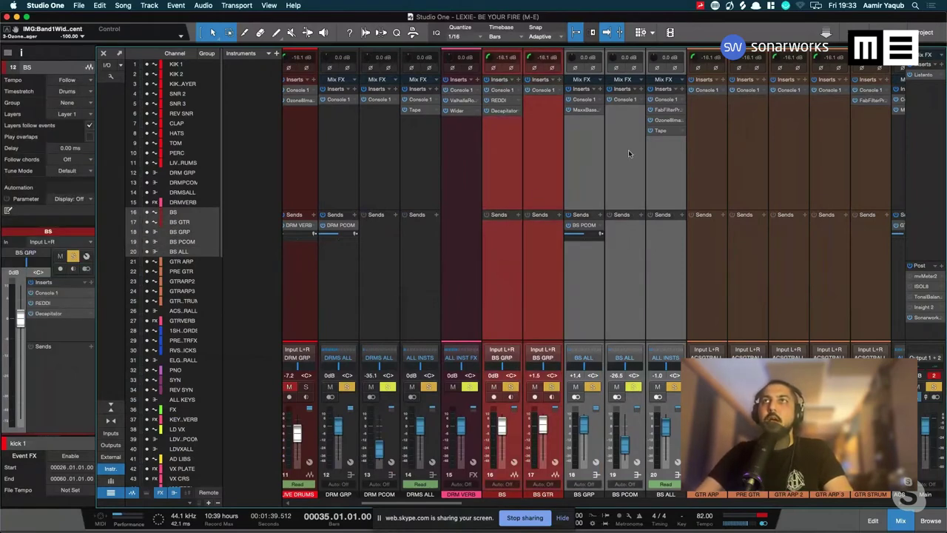
pyautogui.hscroll(-3, 629, 211)
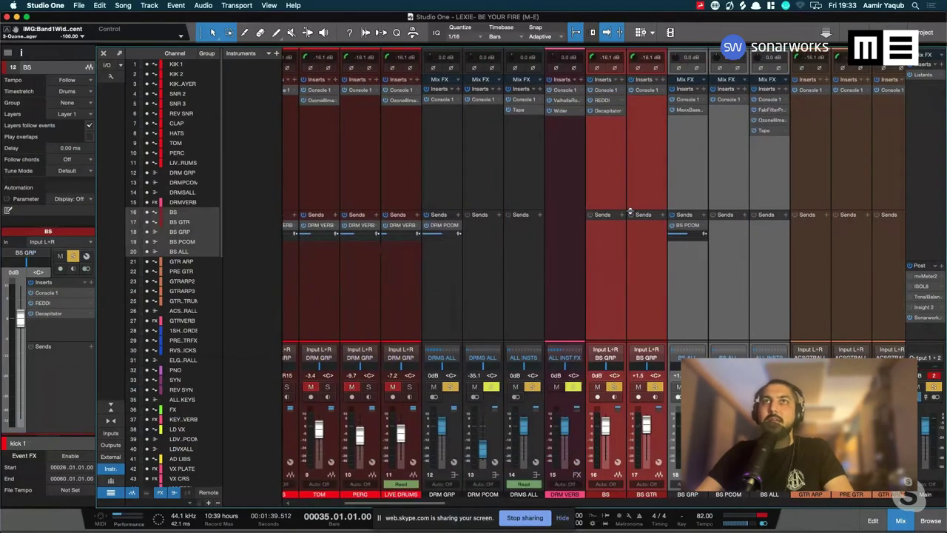
pyautogui.hscroll(-2, 629, 211)
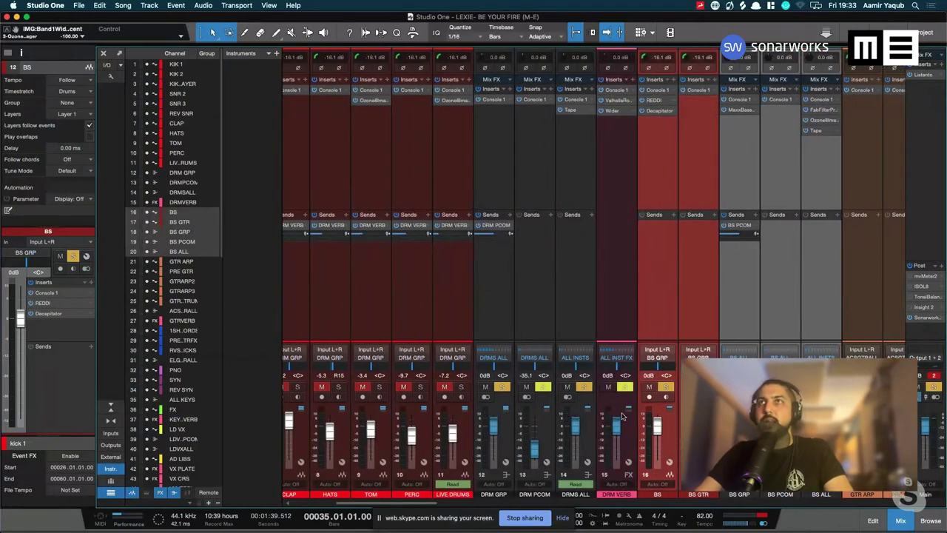
pyautogui.click(621, 399)
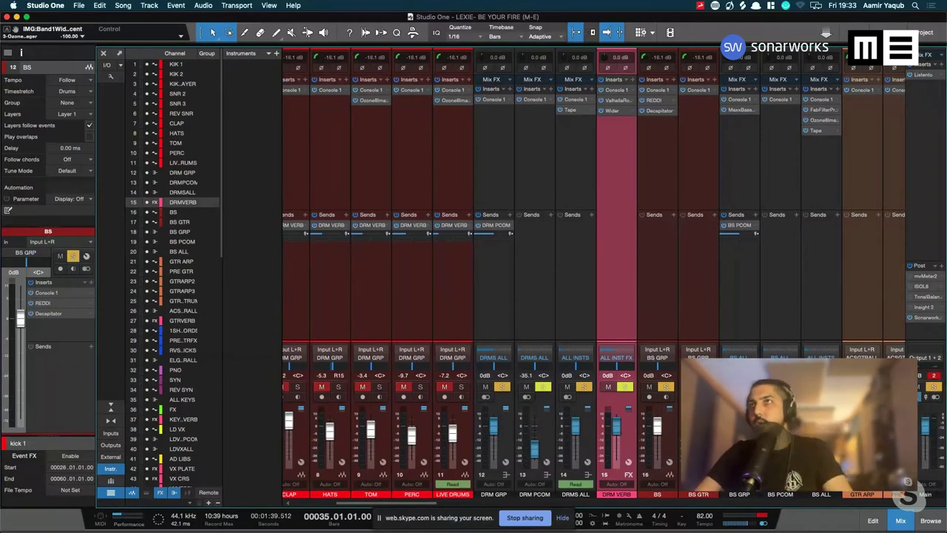
pyautogui.click(649, 387)
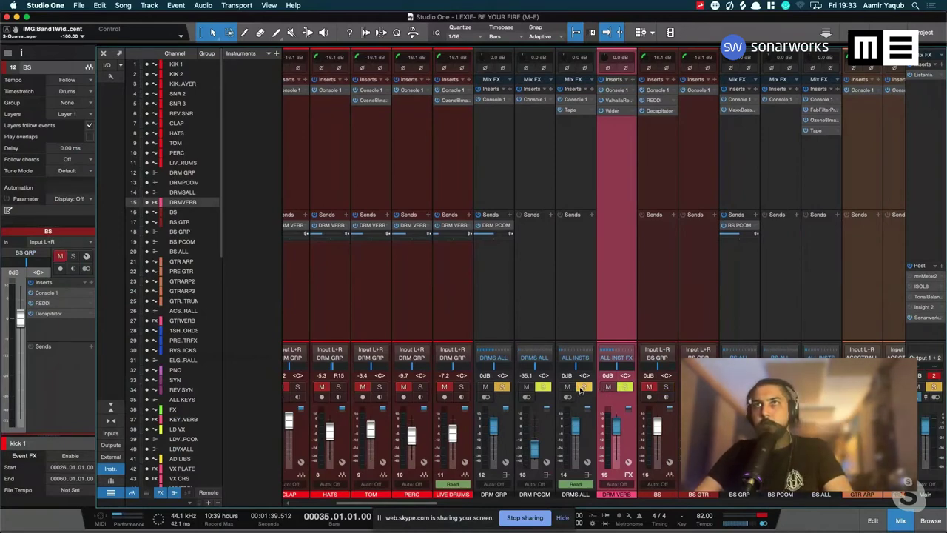
pyautogui.click(584, 387)
pyautogui.click(585, 387)
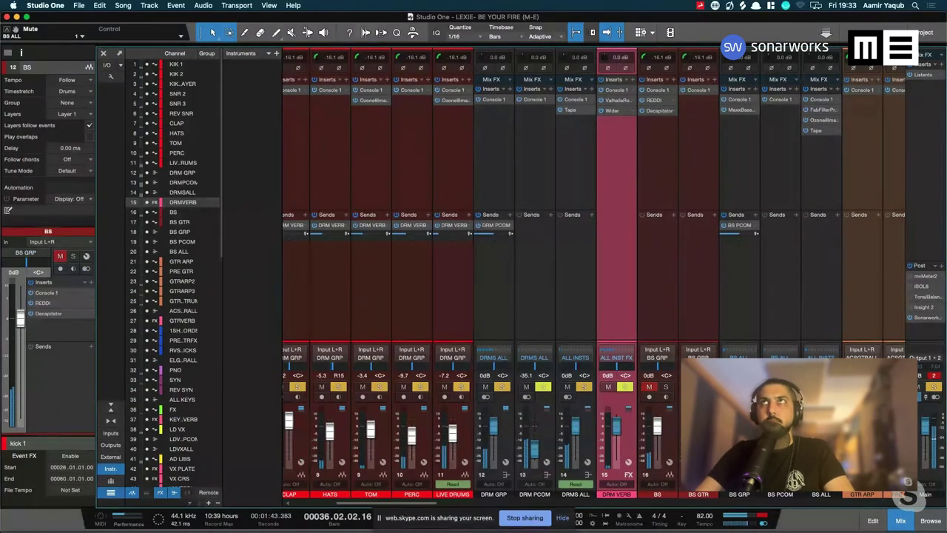
# Unmute and re-solo the bass channels, audition them with the drums while selecting BS ALL, and stop playback
pyautogui.click(648, 387)
pyautogui.click(665, 386)
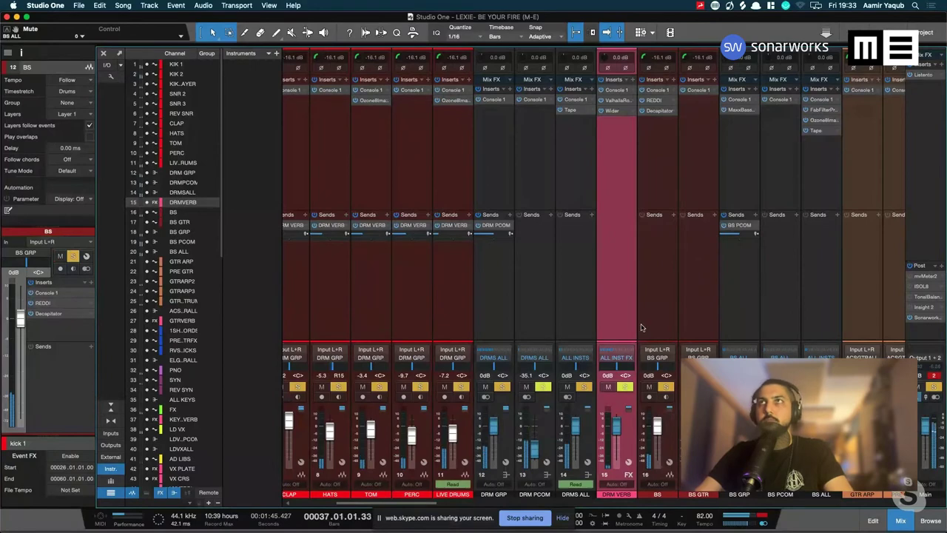
pyautogui.click(658, 307)
pyautogui.keyDown('shift'); pyautogui.click(835, 304); pyautogui.keyUp('shift')
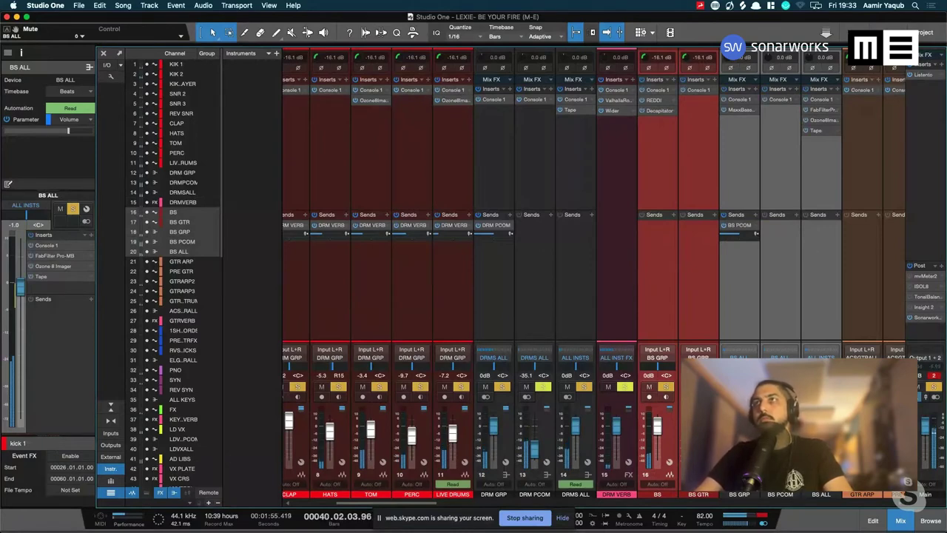
pyautogui.click(178, 252)
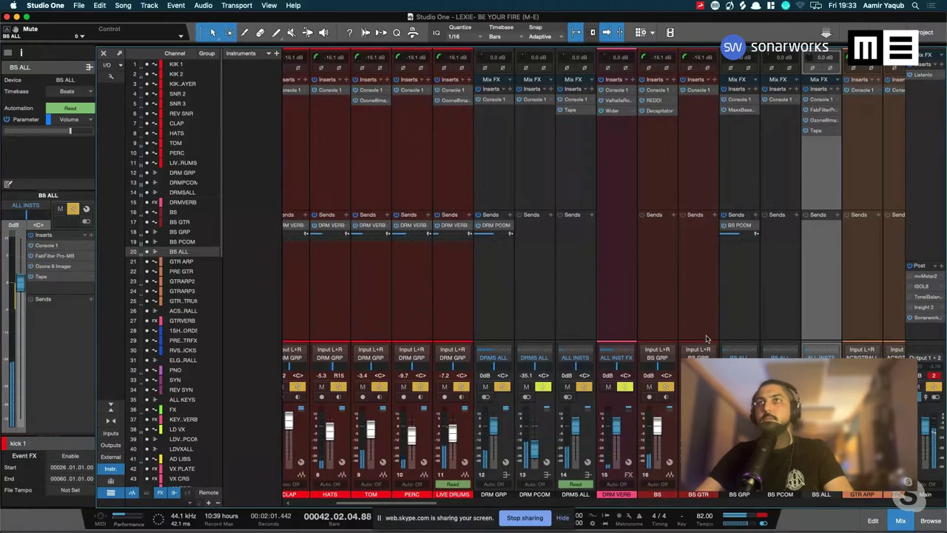
pyautogui.press('space')
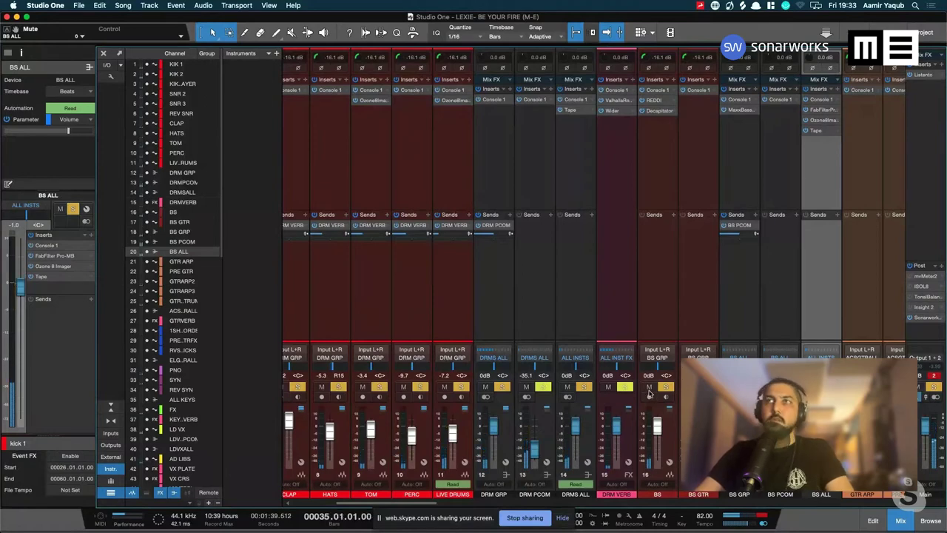
# Find the lead vocal channels in the mixer, selecting LD VX first and LDVX PCOM together with LD VX ALL second
pyautogui.hscroll(4, 649, 393)
pyautogui.hscroll(3, 651, 396)
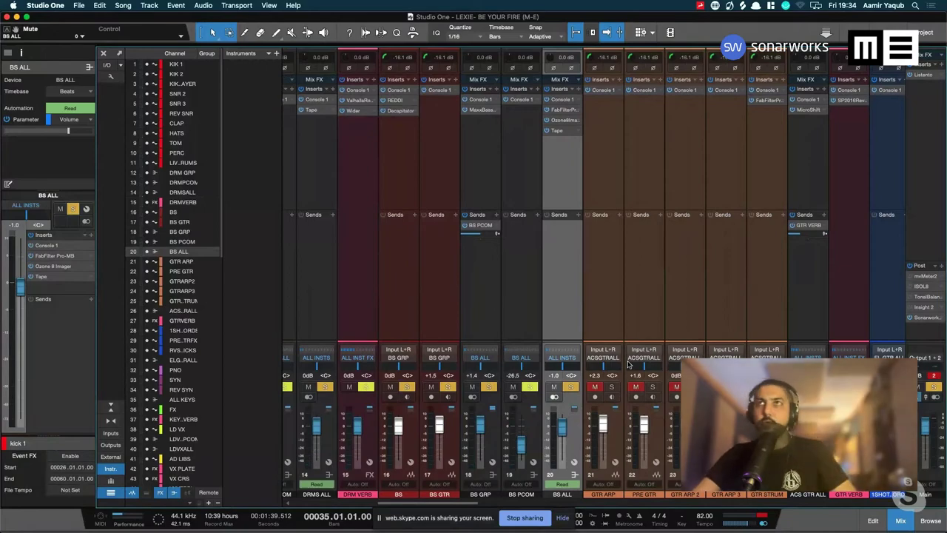
pyautogui.hscroll(3, 592, 274)
pyautogui.hscroll(20, 592, 274)
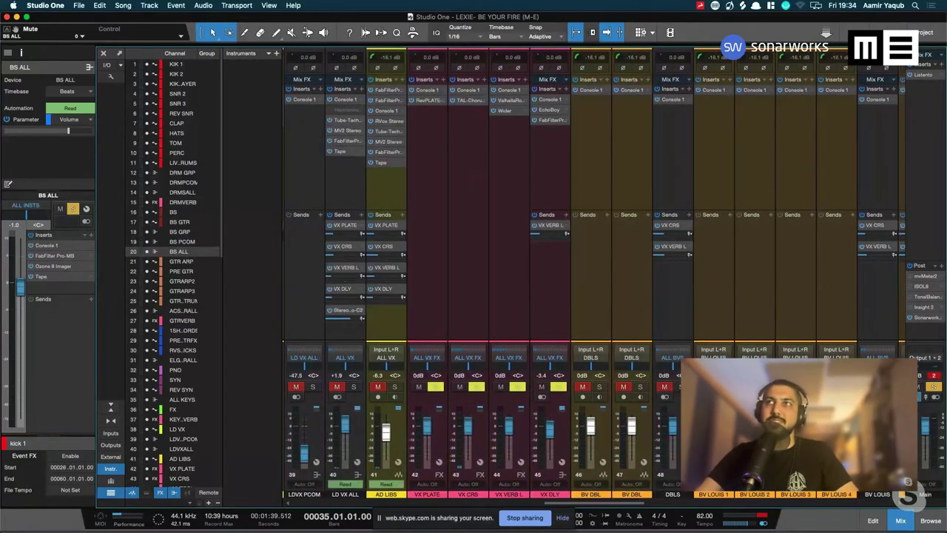
pyautogui.hscroll(10, 592, 274)
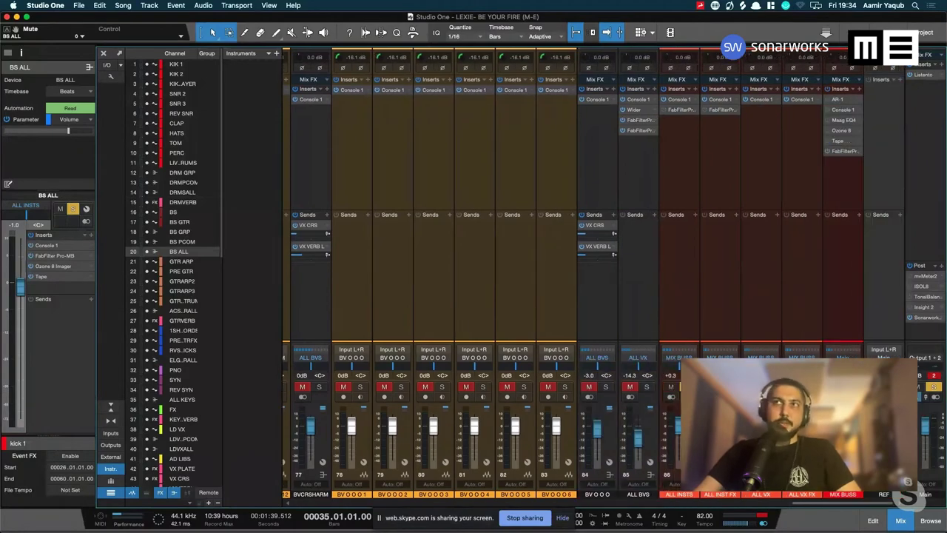
pyautogui.hscroll(-15, 592, 273)
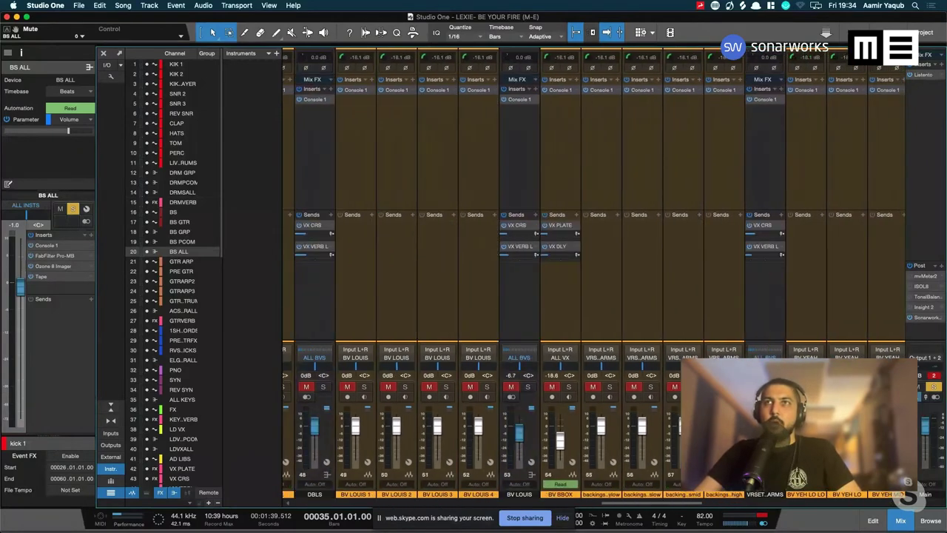
pyautogui.hscroll(-6, 591, 274)
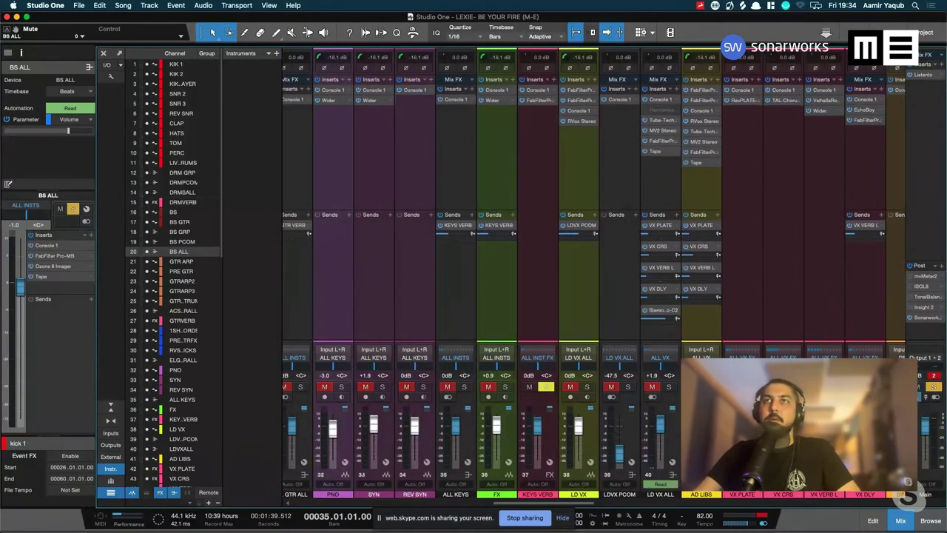
pyautogui.click(597, 437)
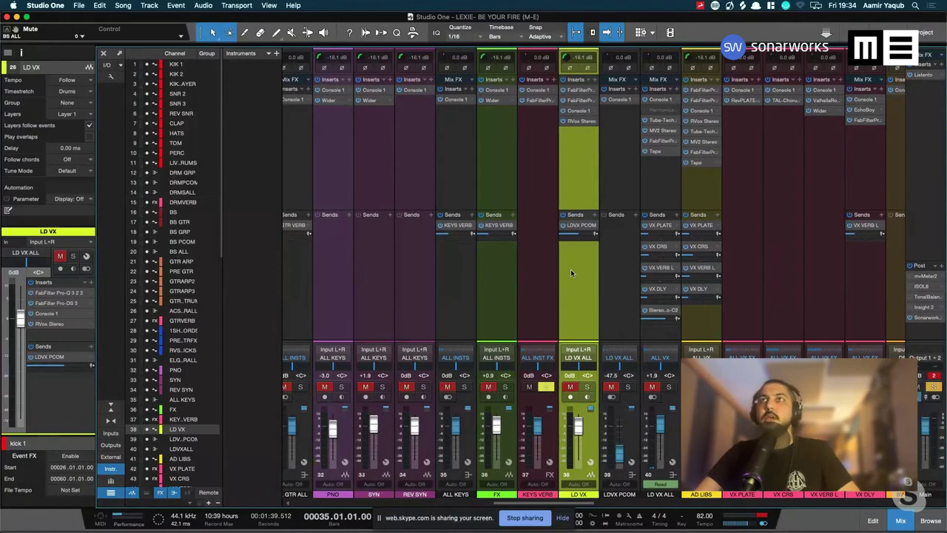
pyautogui.click(671, 420)
pyautogui.keyDown('shift'); pyautogui.click(635, 192); pyautogui.keyUp('shift')
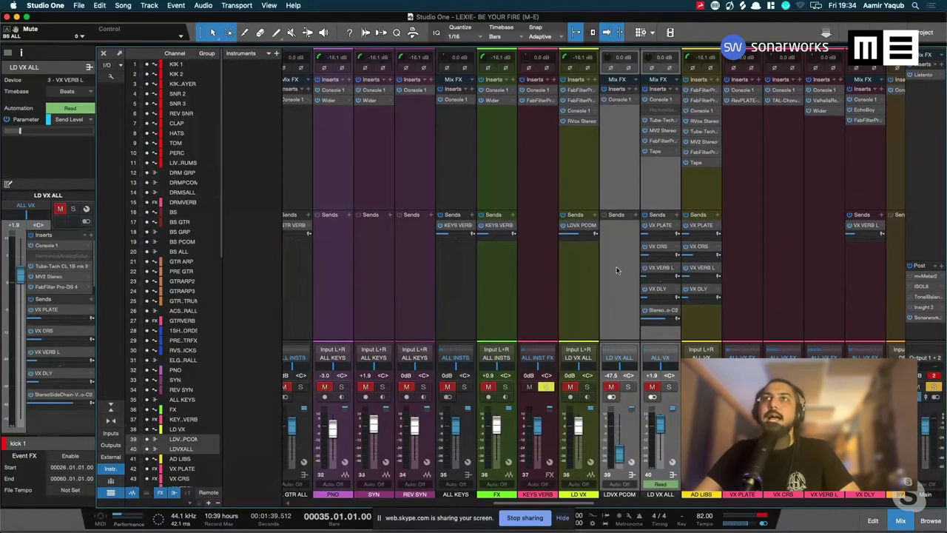
# Solo the LD VX channel and keep it selected
pyautogui.click(587, 387)
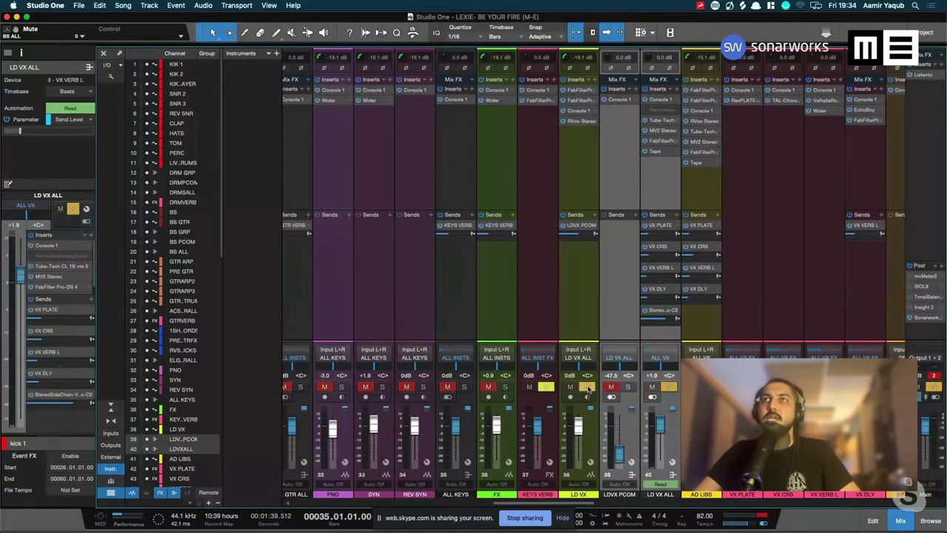
pyautogui.click(594, 427)
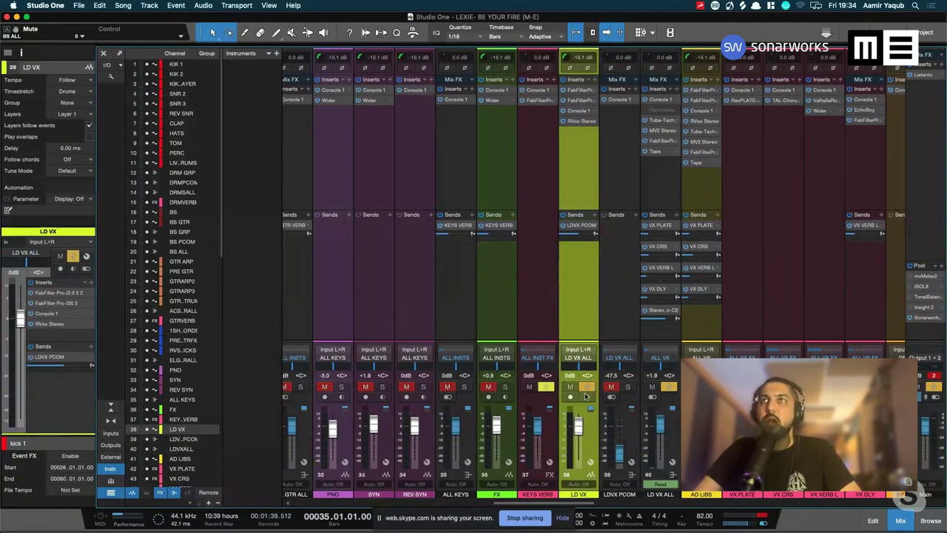
pyautogui.click(586, 390)
pyautogui.click(587, 389)
pyautogui.click(588, 389)
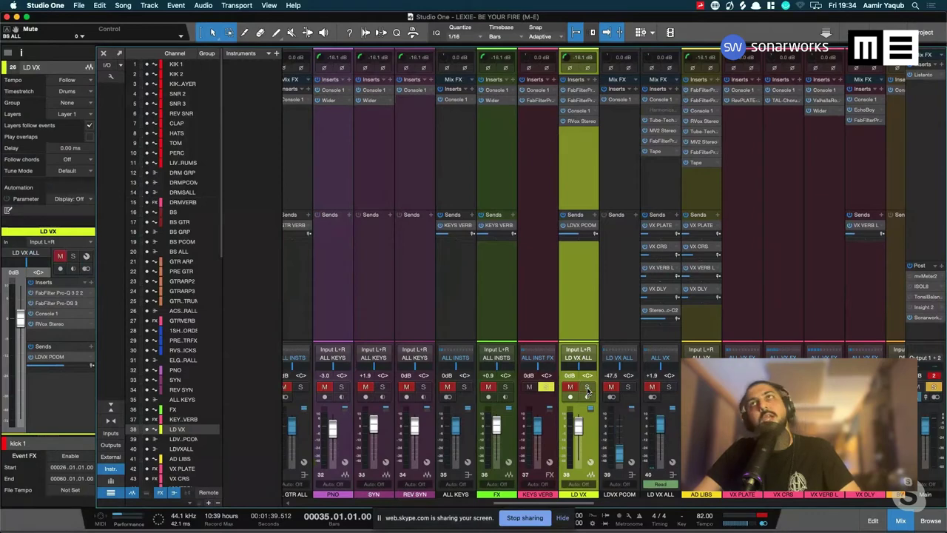
pyautogui.click(588, 389)
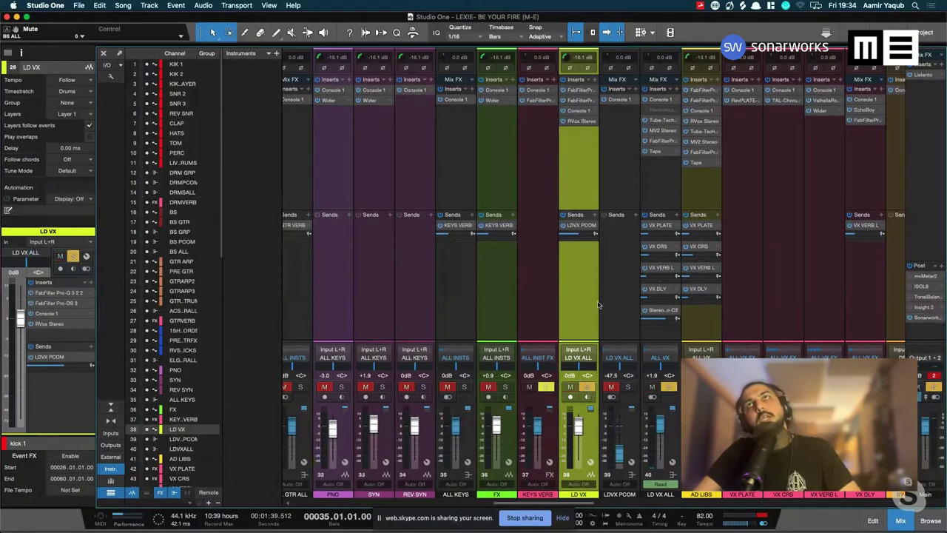
# Open FabFilter Pro-Q 3 on LD VX, examine its low cut and low-mid dip, and switch to the FabFilter Pro-DS insert
pyautogui.click(577, 91)
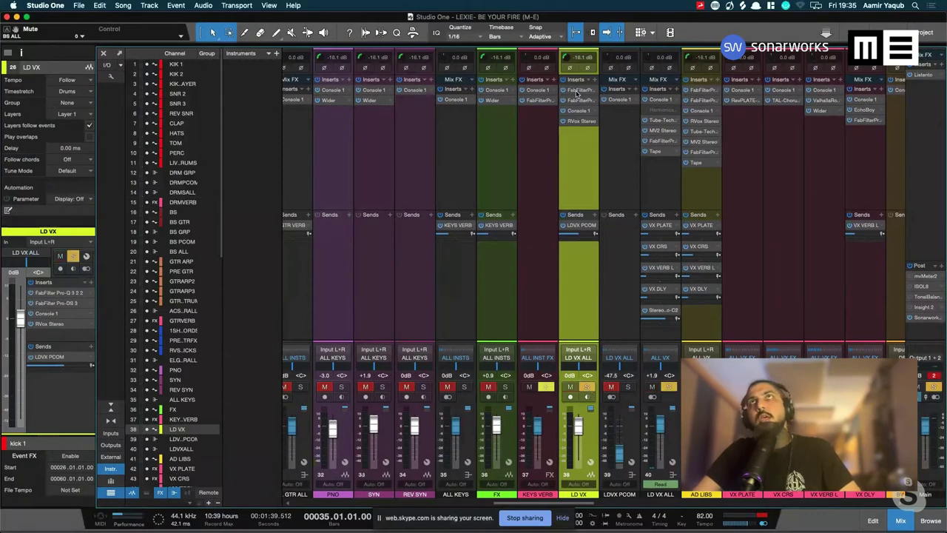
pyautogui.moveTo(581, 96); pyautogui.dragTo(437, 109)
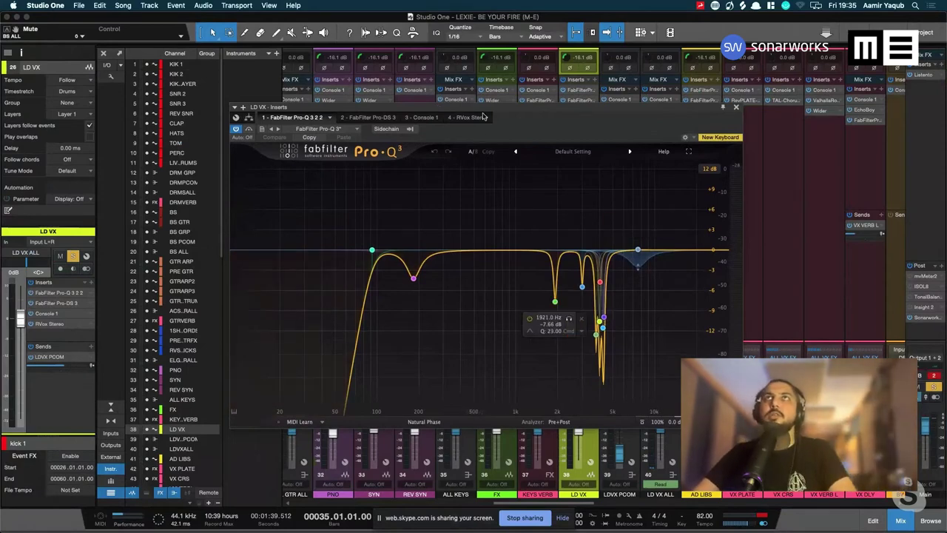
pyautogui.moveTo(482, 113); pyautogui.dragTo(503, 106)
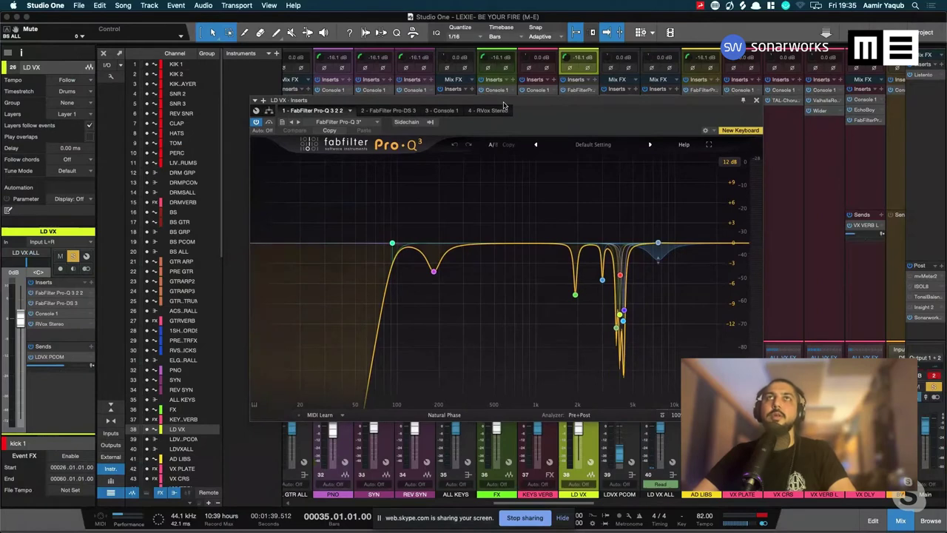
pyautogui.moveTo(443, 281)
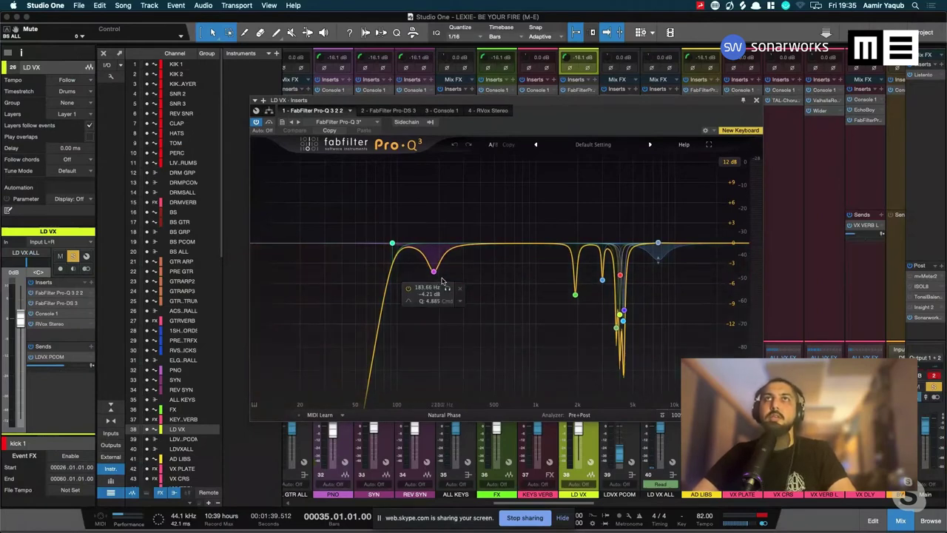
pyautogui.moveTo(617, 342)
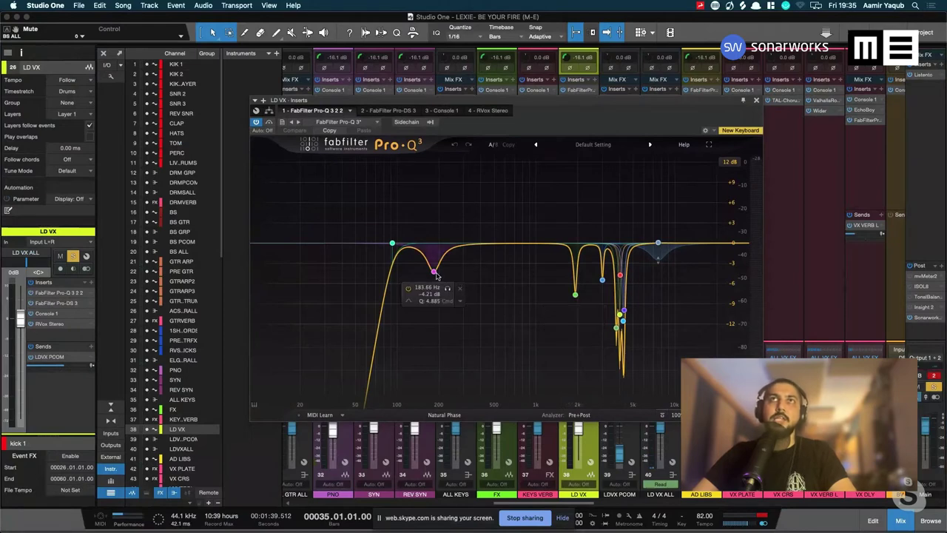
pyautogui.click(393, 243)
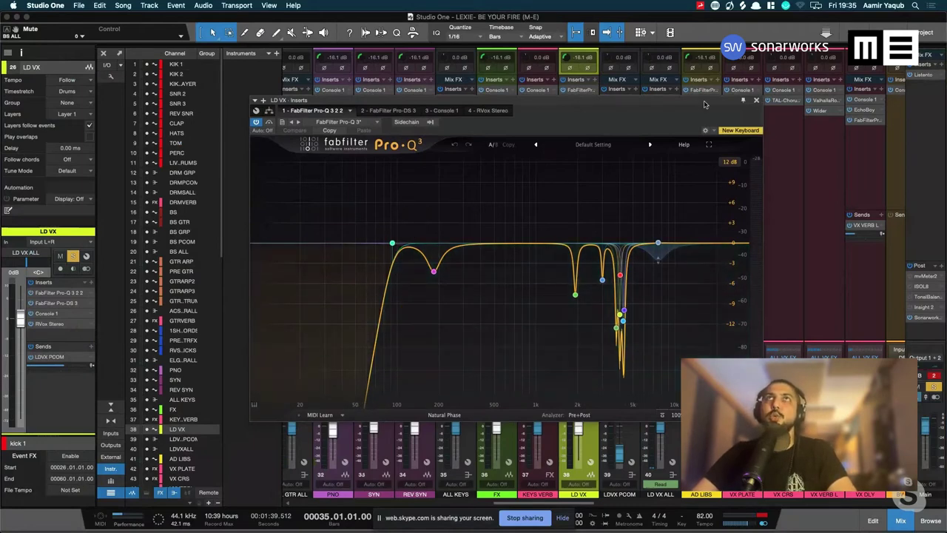
pyautogui.click(381, 111)
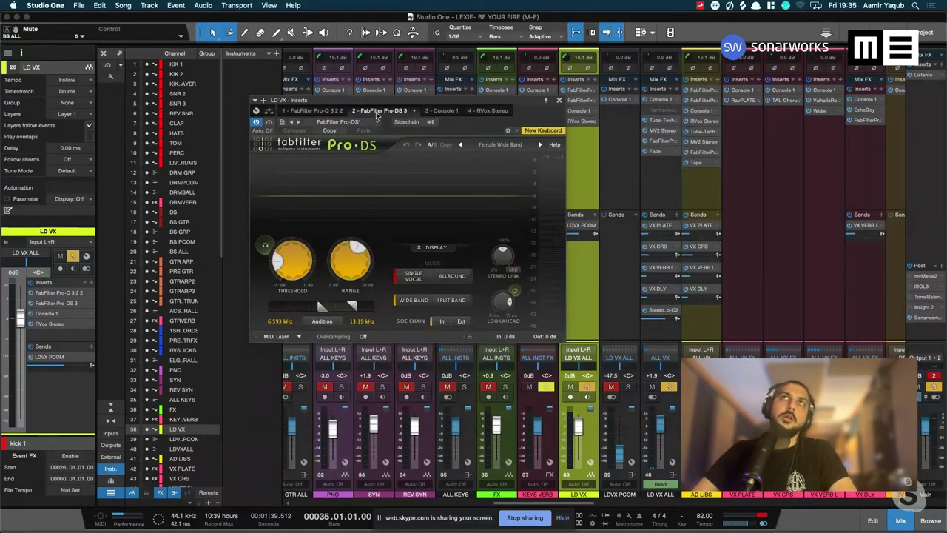
# Examine the FabFilter Pro-DS settings on LD VX, switch to the RVox Stereo insert, and close the plug-in window
pyautogui.moveTo(376, 104); pyautogui.dragTo(351, 115)
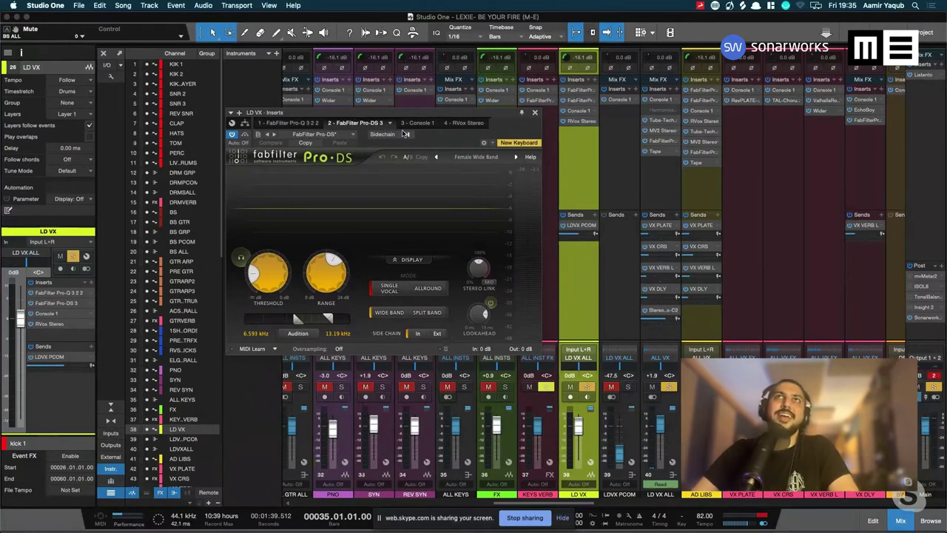
pyautogui.moveTo(404, 119); pyautogui.dragTo(391, 96)
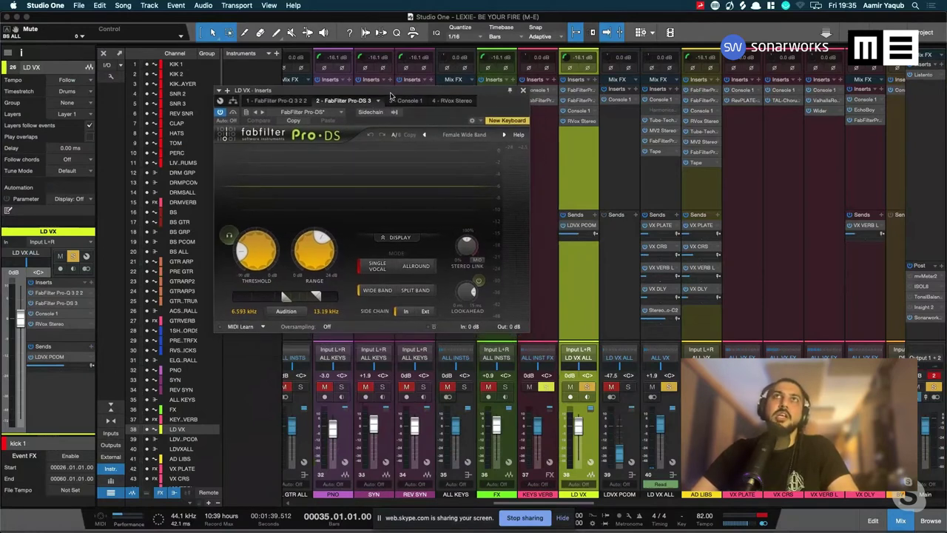
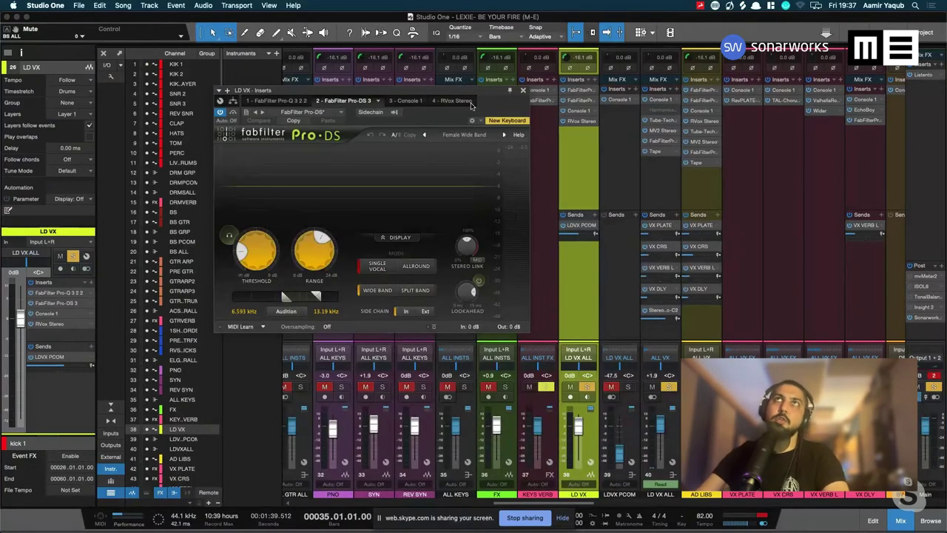
pyautogui.click(457, 104)
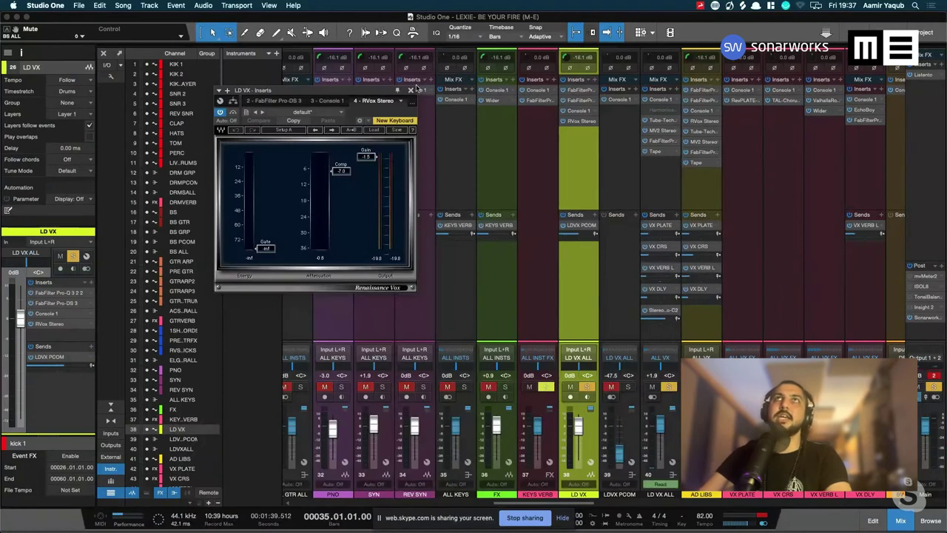
pyautogui.click(411, 90)
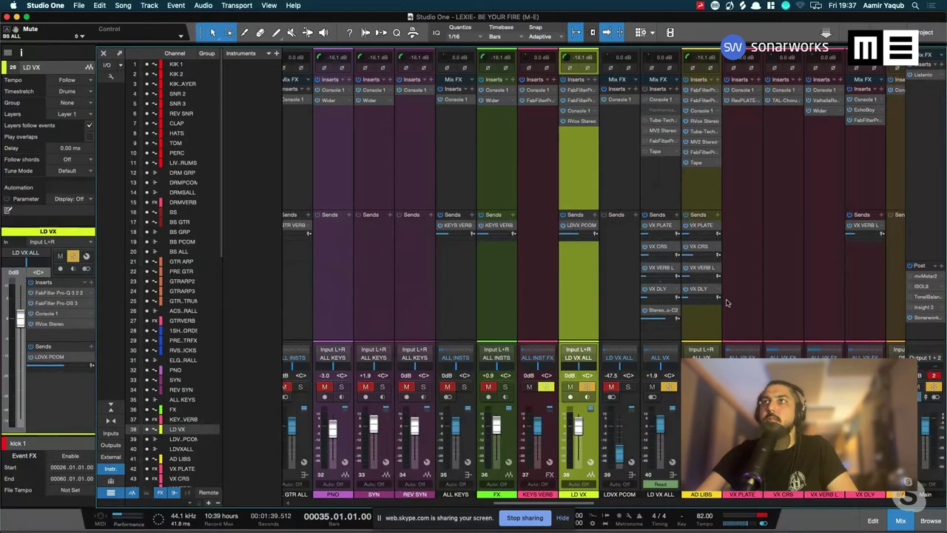
# Bypass all LD VX inserts and toggle the mute on the ALL INSTS bus to prepare a dry vocal audition
pyautogui.hscroll(15, 725, 303)
pyautogui.hscroll(2, 725, 302)
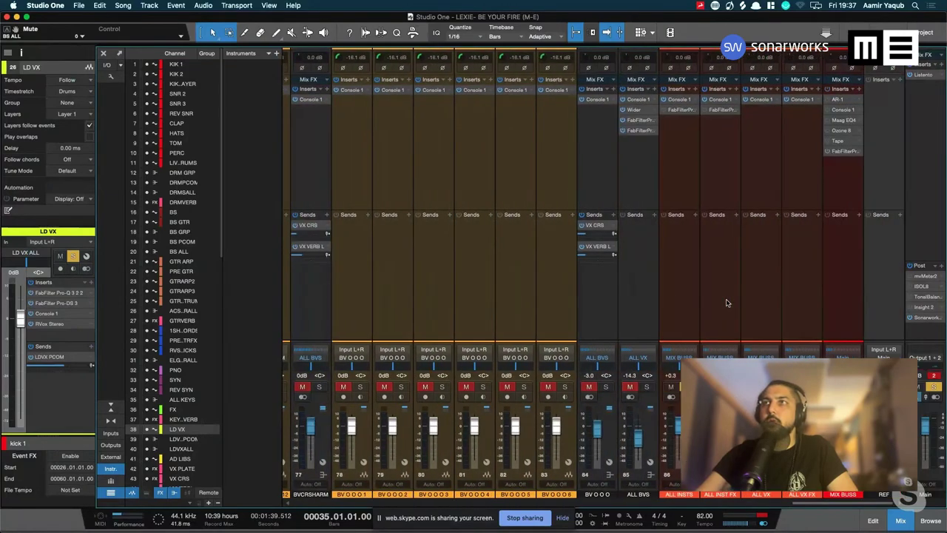
pyautogui.hscroll(-15, 726, 302)
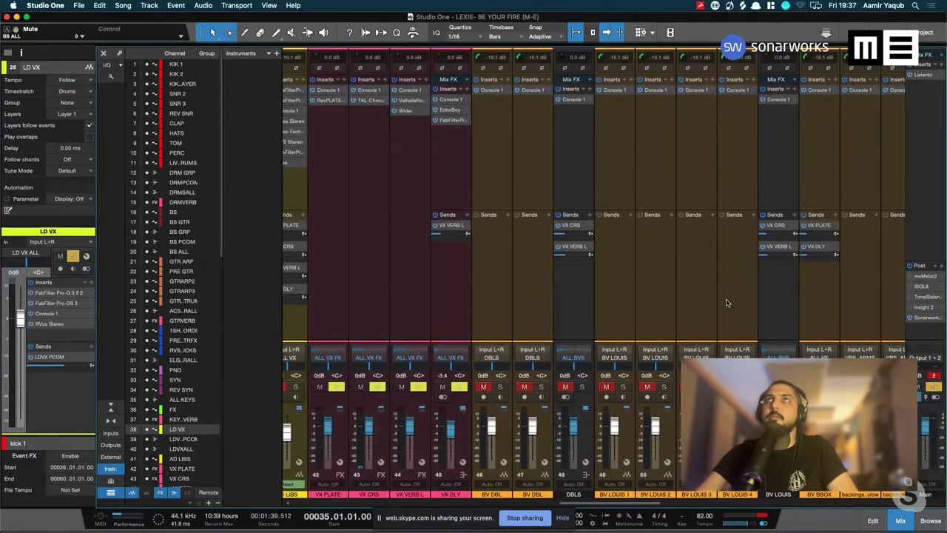
pyautogui.hscroll(-1, 725, 303)
pyautogui.hscroll(1, 726, 303)
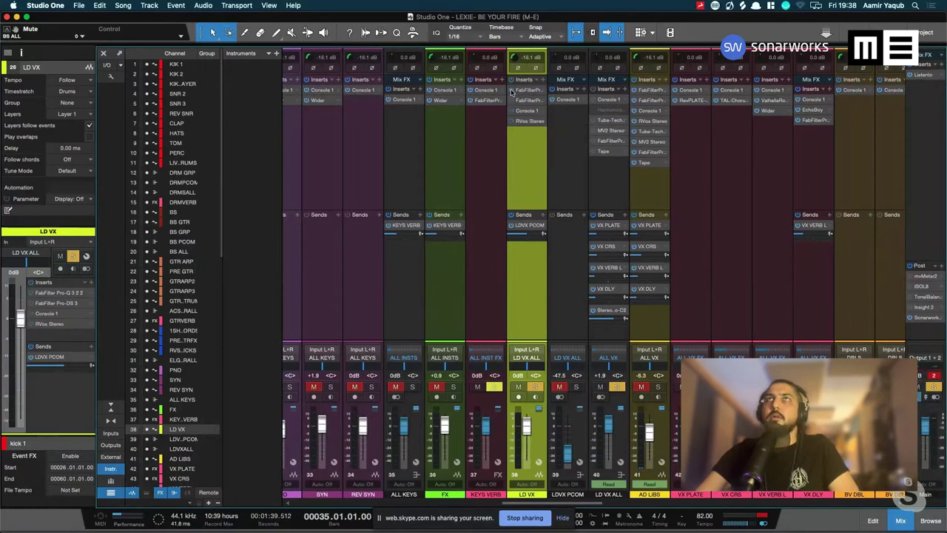
pyautogui.hscroll(-5, 542, 353)
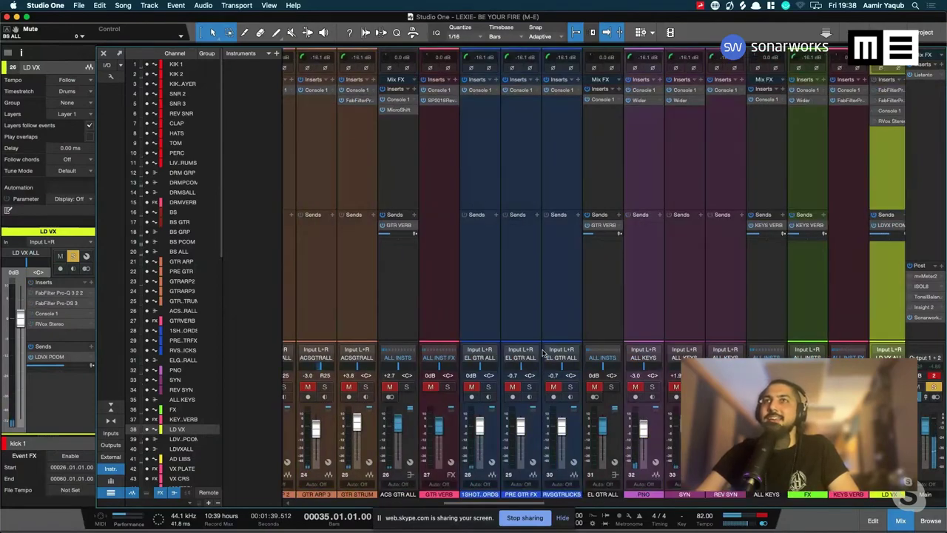
pyautogui.hscroll(15, 543, 353)
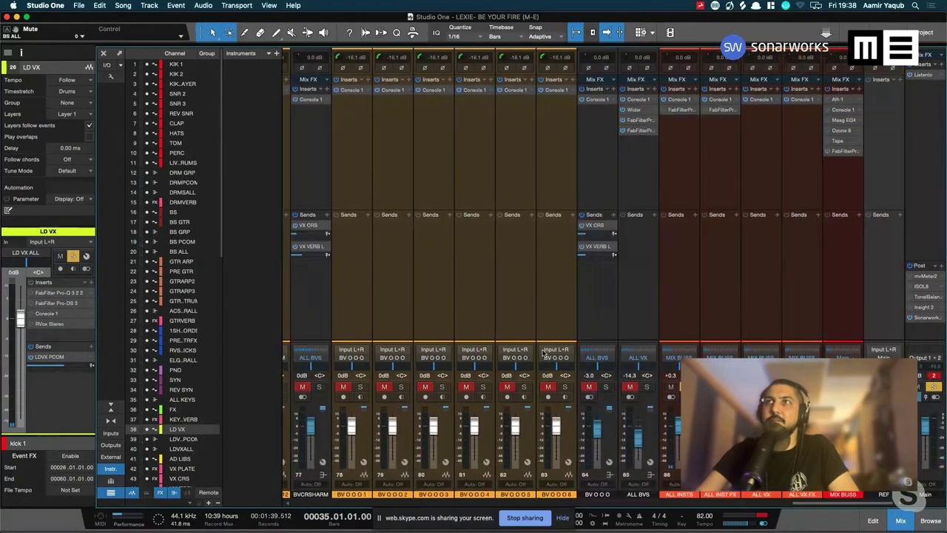
pyautogui.click(670, 386)
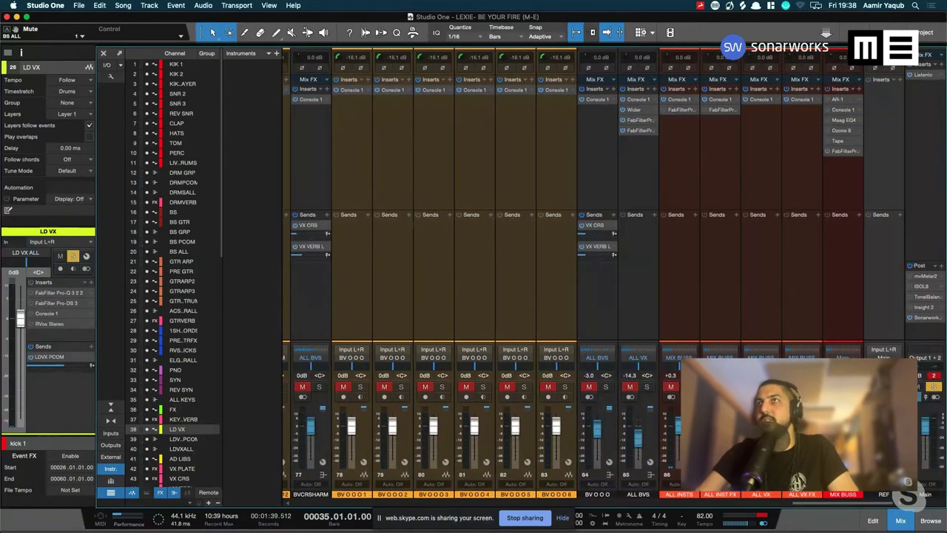
# Play the lead vocal with its inserts bypassed while returning to the LD VX channel, and stop playback
pyautogui.hscroll(-12, 542, 353)
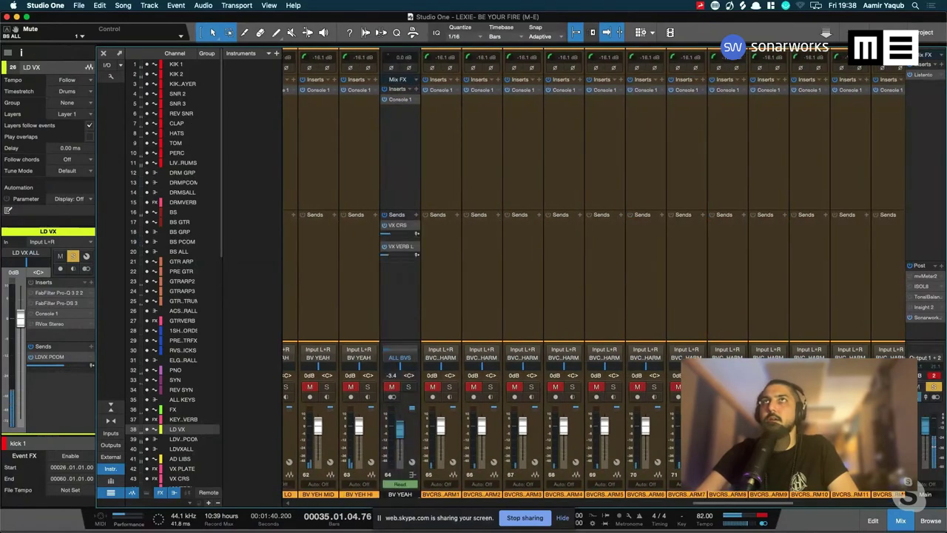
pyautogui.hscroll(-3, 584, 307)
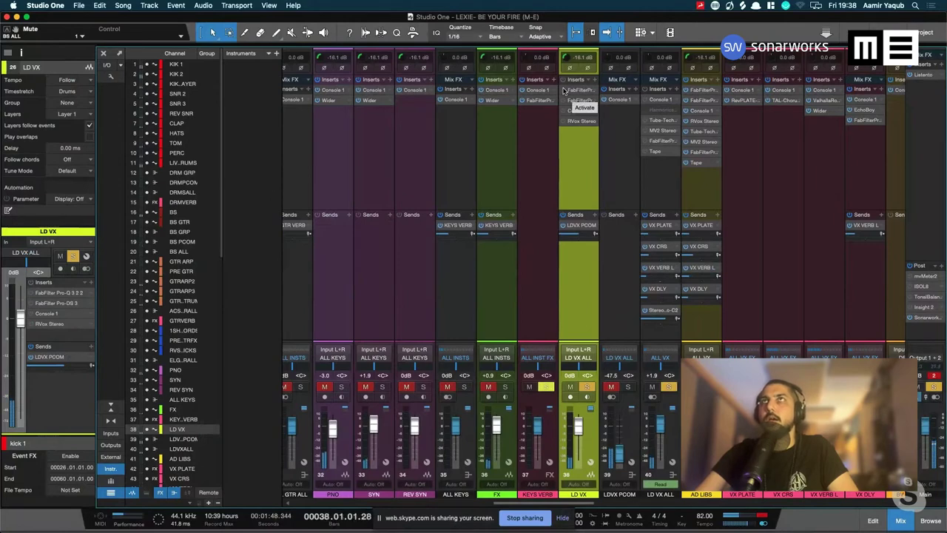
pyautogui.press('space')
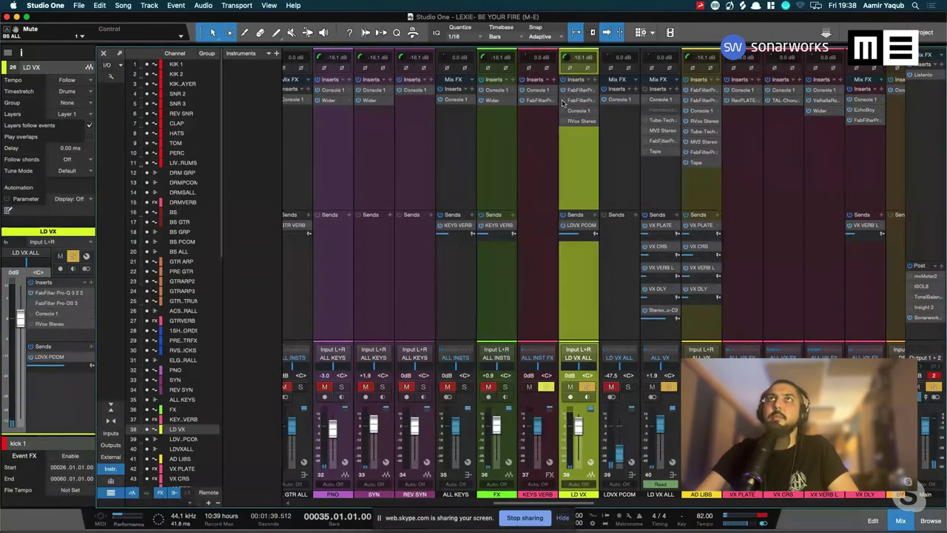
# Reactivate the FabFilter Pro-Q 3 insert on LD VX, open its window, and play the lead vocal through it
pyautogui.click(584, 101)
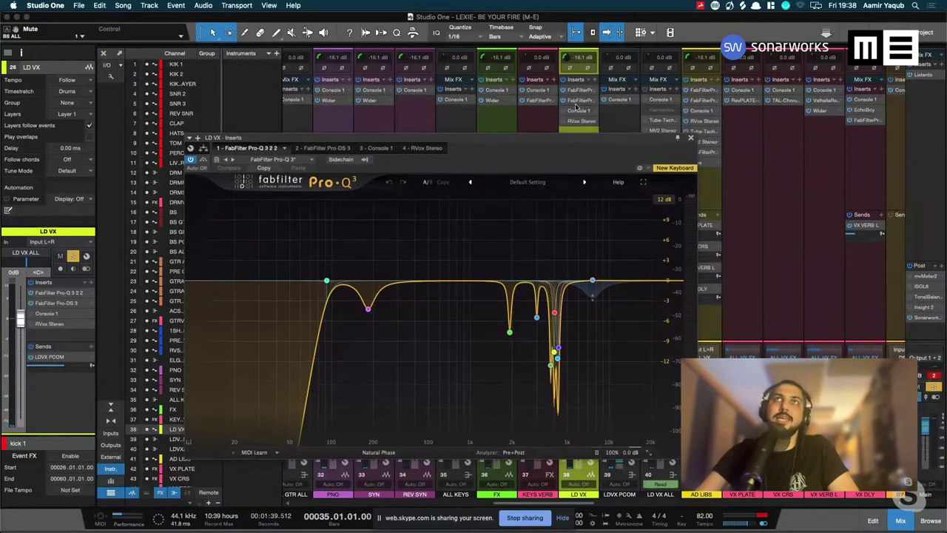
pyautogui.moveTo(555, 143); pyautogui.dragTo(498, 125)
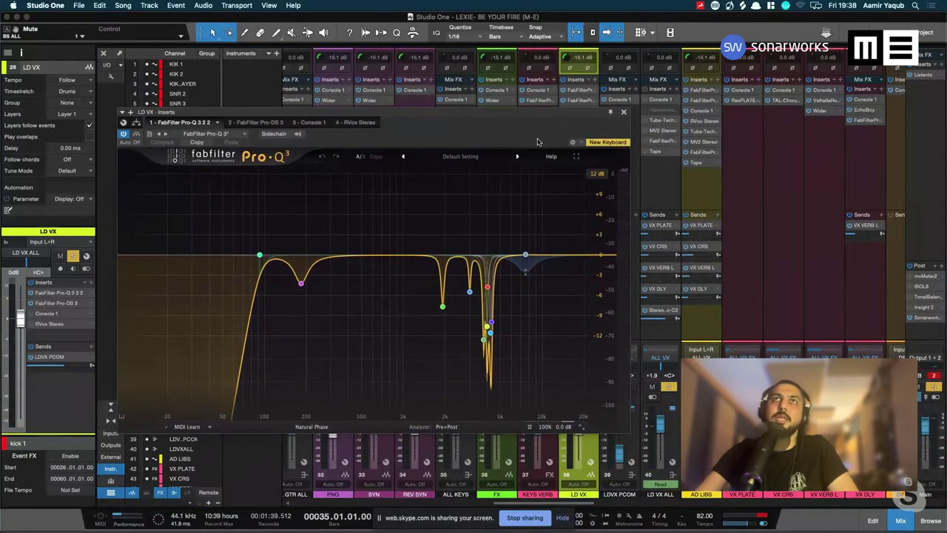
pyautogui.press('space')
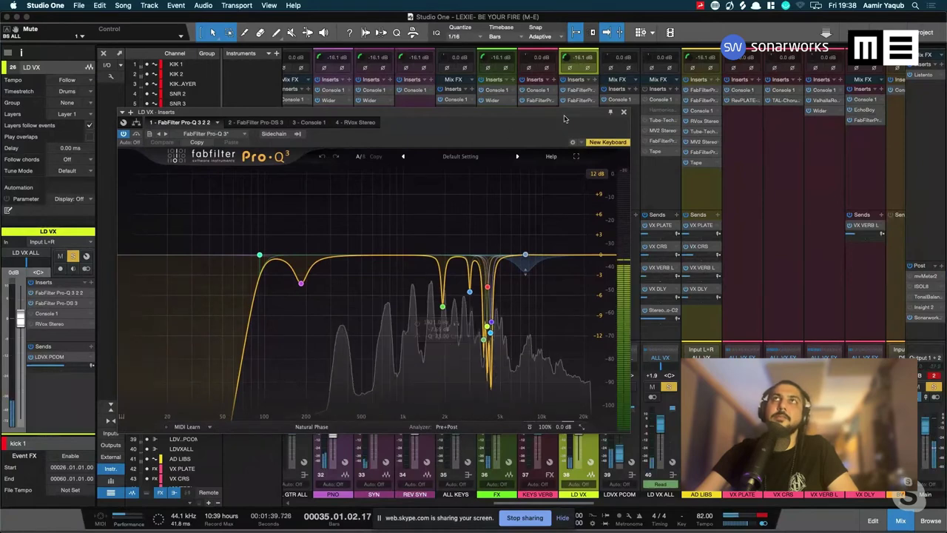
# Audition LD VX with FabFilter Pro-DS and RVox Stereo reactivated, examine the RVox compression, and close the plug-in window
pyautogui.click(249, 123)
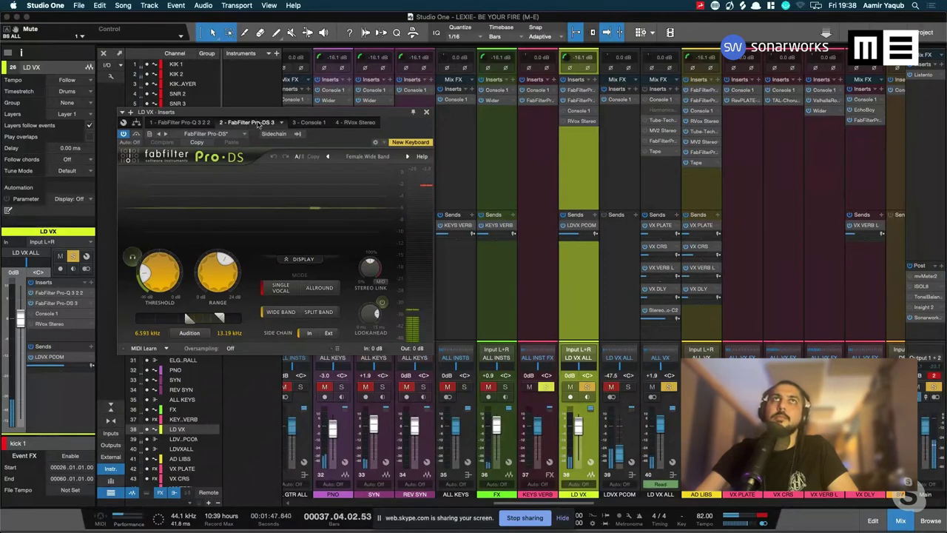
pyautogui.press('space')
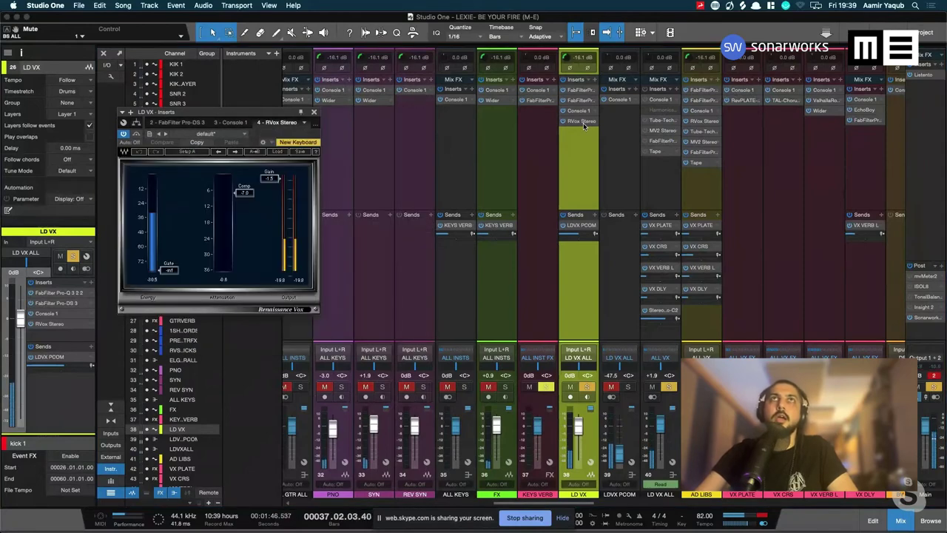
pyautogui.click(582, 122)
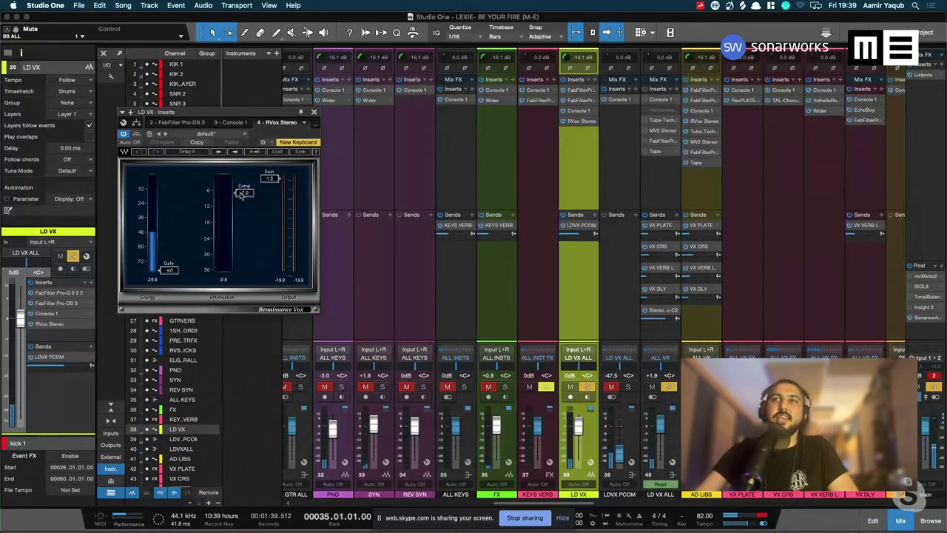
pyautogui.click(314, 113)
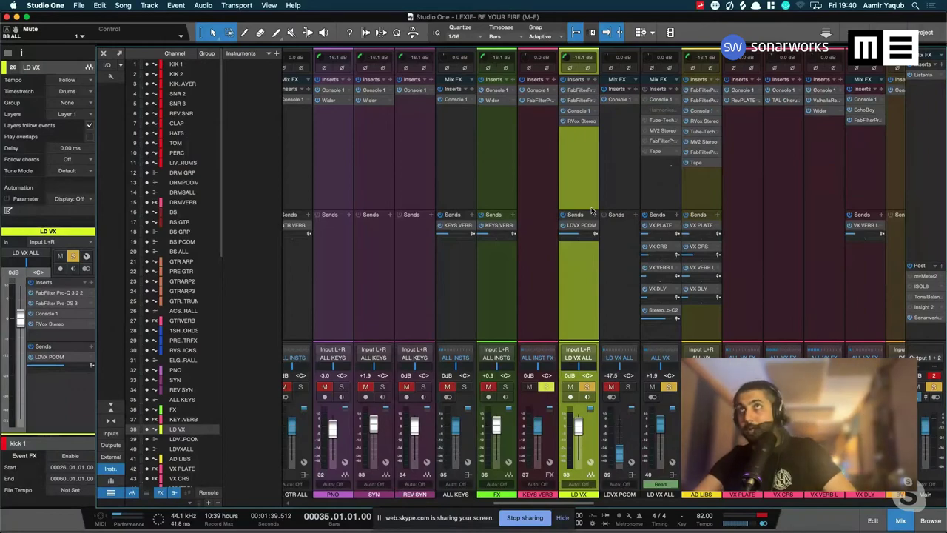
# Locate the lead vocal tracks in the arrangement, select the LD VX ALL bus, and return to the mixer
pyautogui.press('F3')
pyautogui.scroll(4, 644, 285)
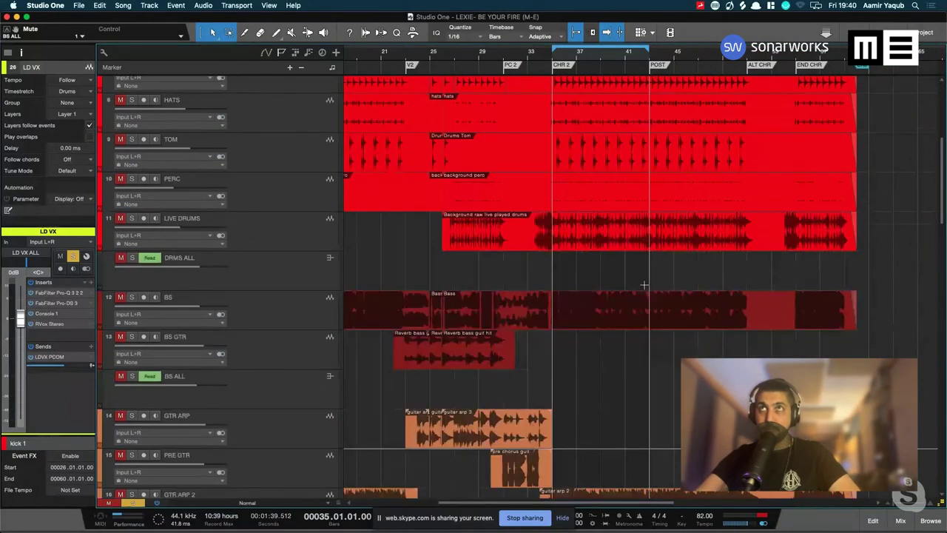
pyautogui.scroll(-12, 643, 285)
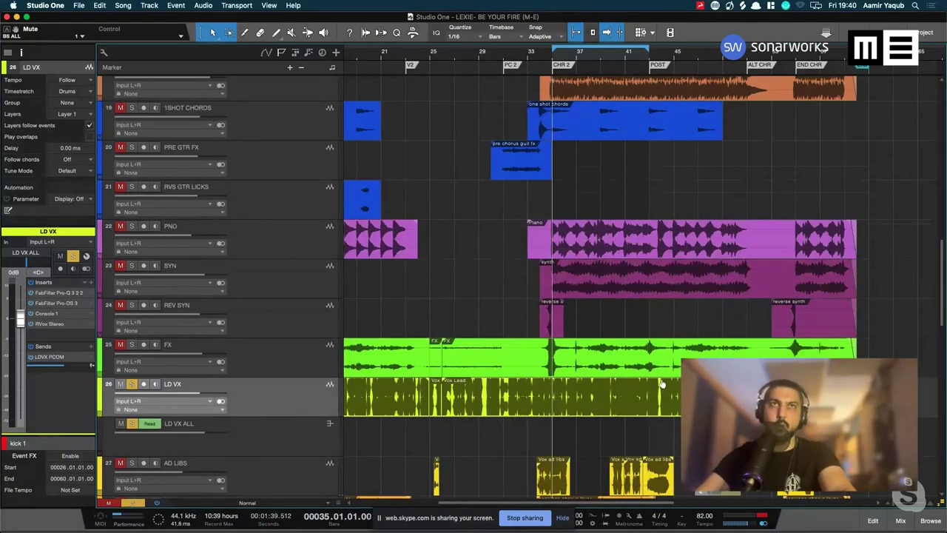
pyautogui.click(332, 441)
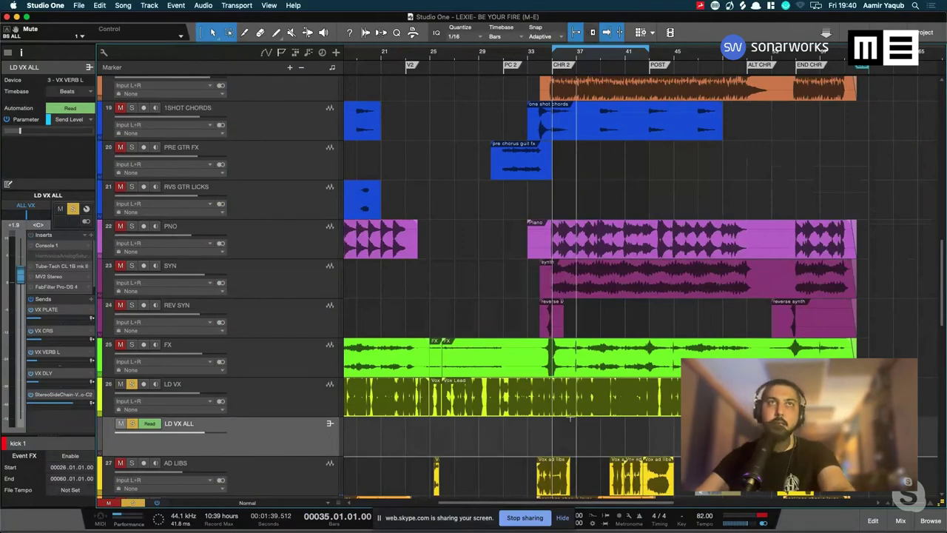
pyautogui.scroll(-5, 570, 417)
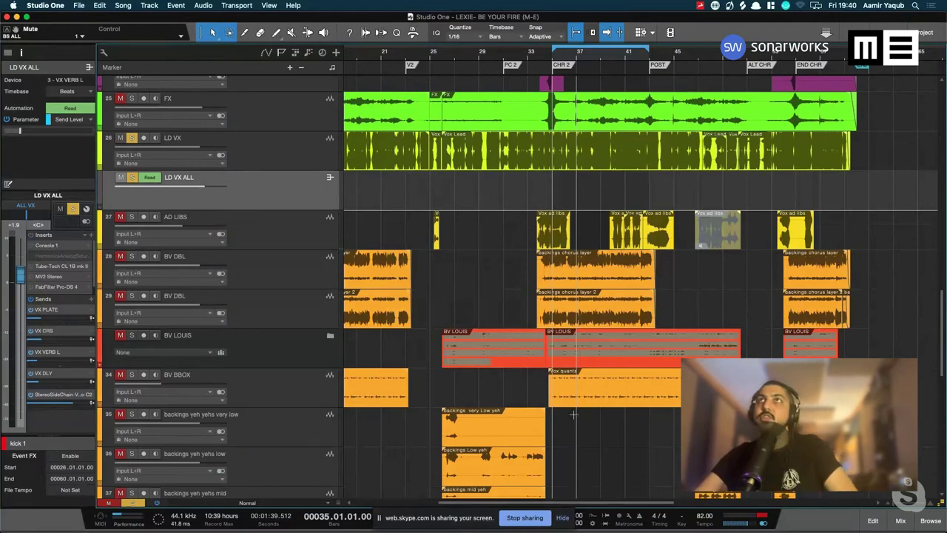
pyautogui.press('F3')
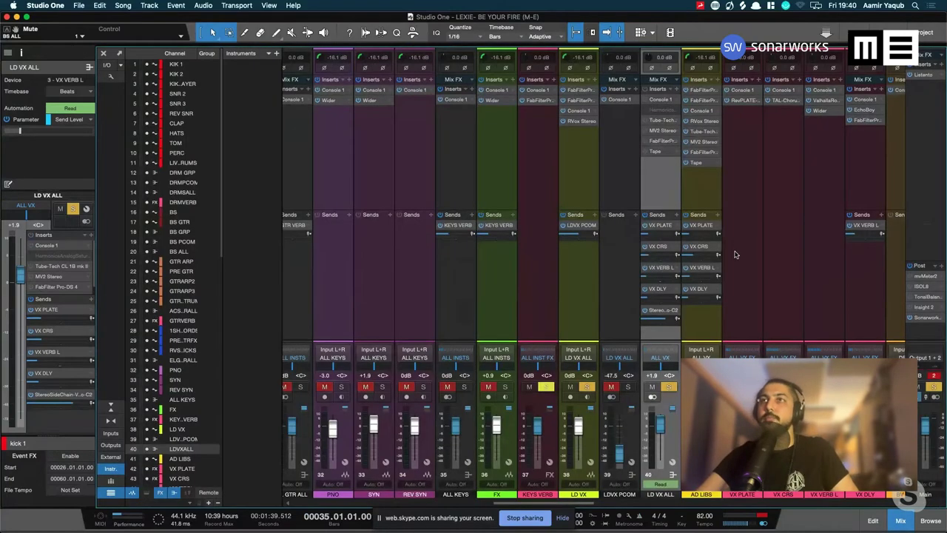
# Check the Console 1 and Harmonics Analog Saturation Processor inserts on LD VX ALL, and close the plug-in window
pyautogui.click(660, 101)
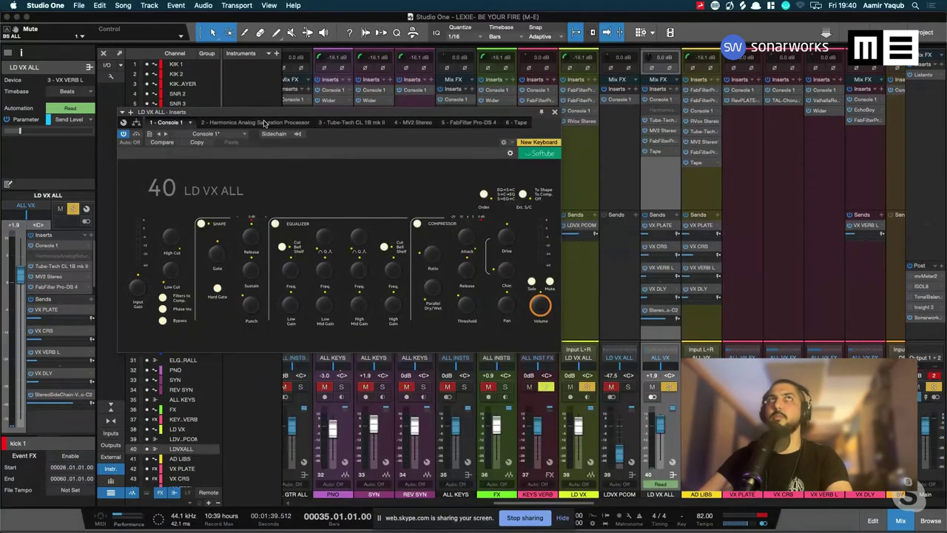
pyautogui.moveTo(264, 114); pyautogui.dragTo(321, 115)
pyautogui.click(322, 123)
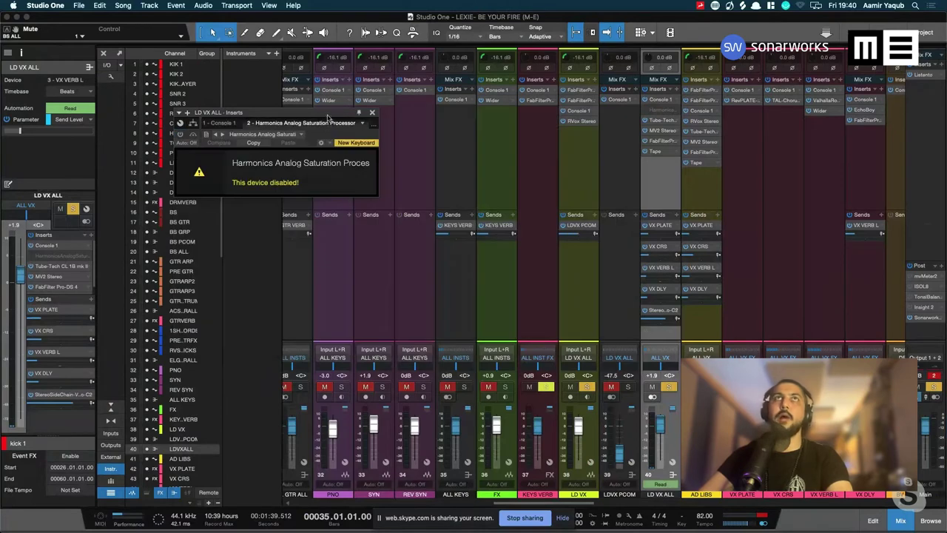
pyautogui.click(372, 114)
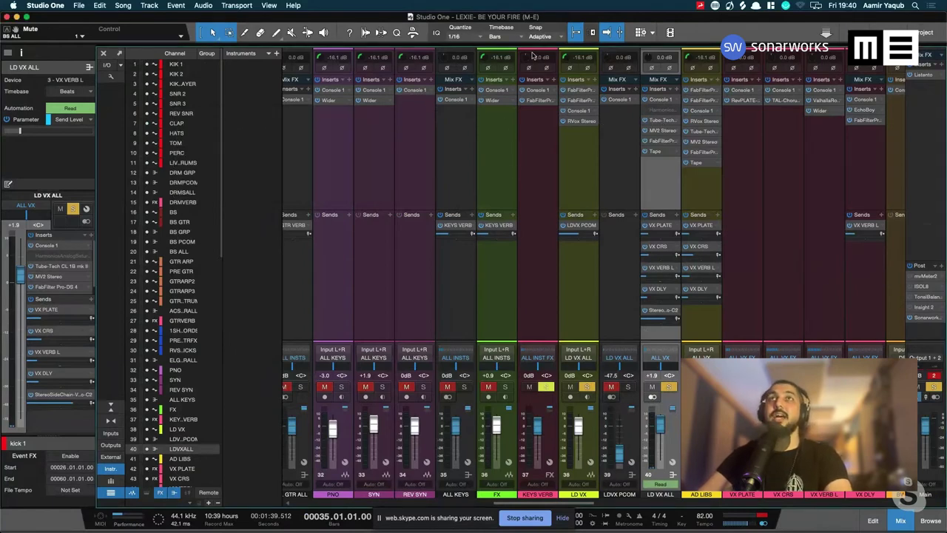
# Open the Tube-Tech CL 1B mk II compressor on LD VX ALL and examine its settings
pyautogui.click(660, 120)
pyautogui.moveTo(596, 241); pyautogui.dragTo(603, 127)
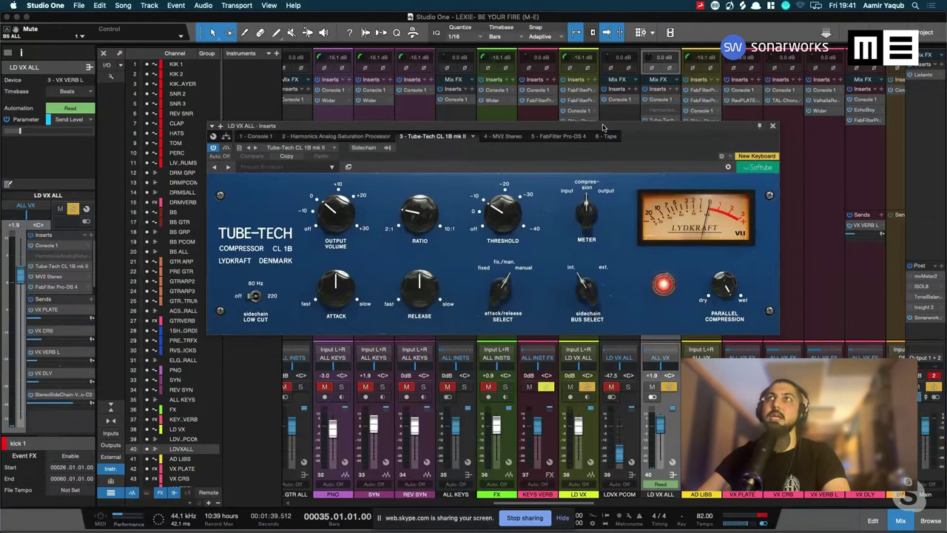
pyautogui.moveTo(535, 211)
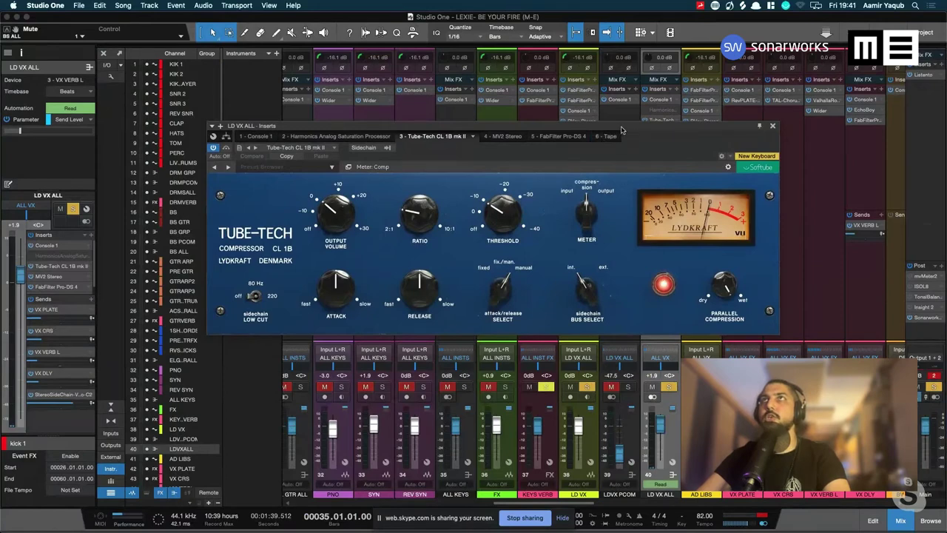
# Bypass the MV2 Stereo, FabFilter Pro-DS 4 and Tape inserts on LD VX ALL, and audition the vocal through the Tube-Tech compressor
pyautogui.moveTo(603, 125); pyautogui.dragTo(583, 175)
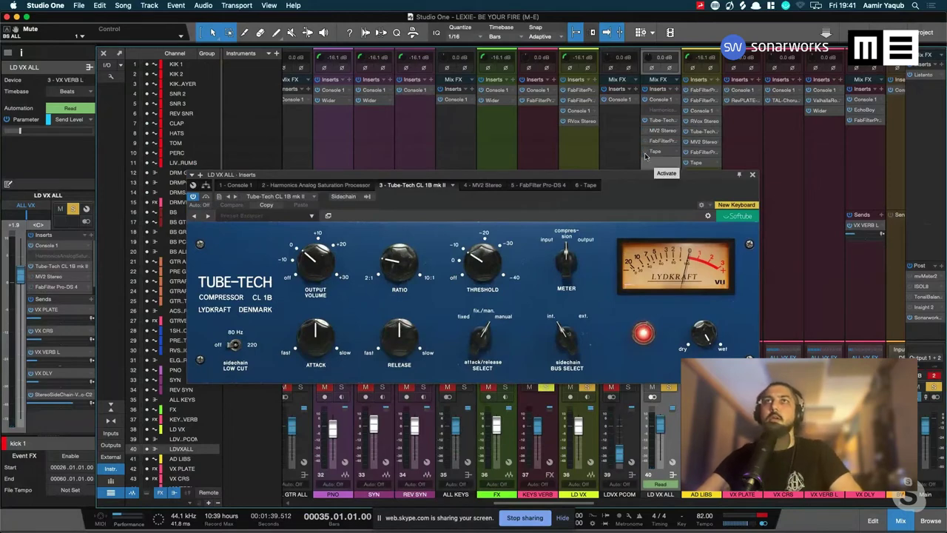
pyautogui.press('space')
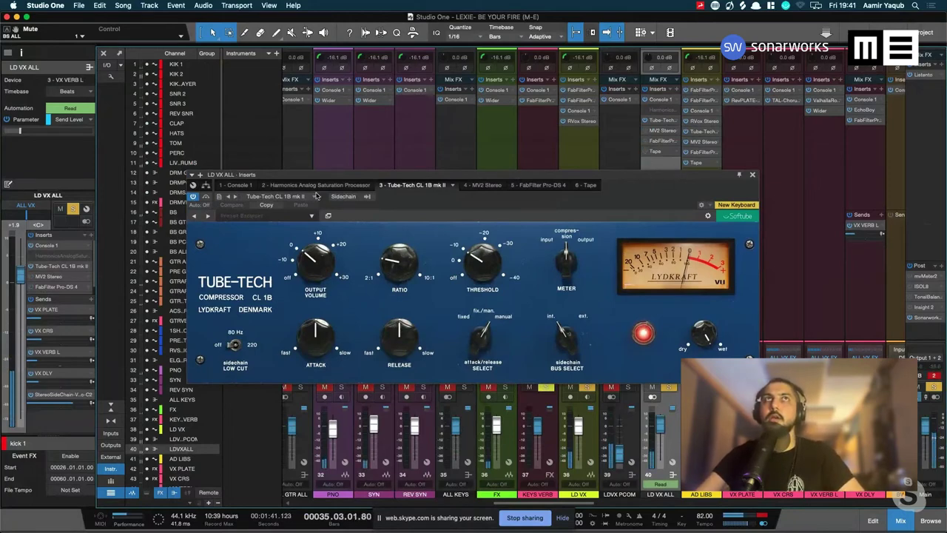
pyautogui.moveTo(279, 178); pyautogui.dragTo(340, 173)
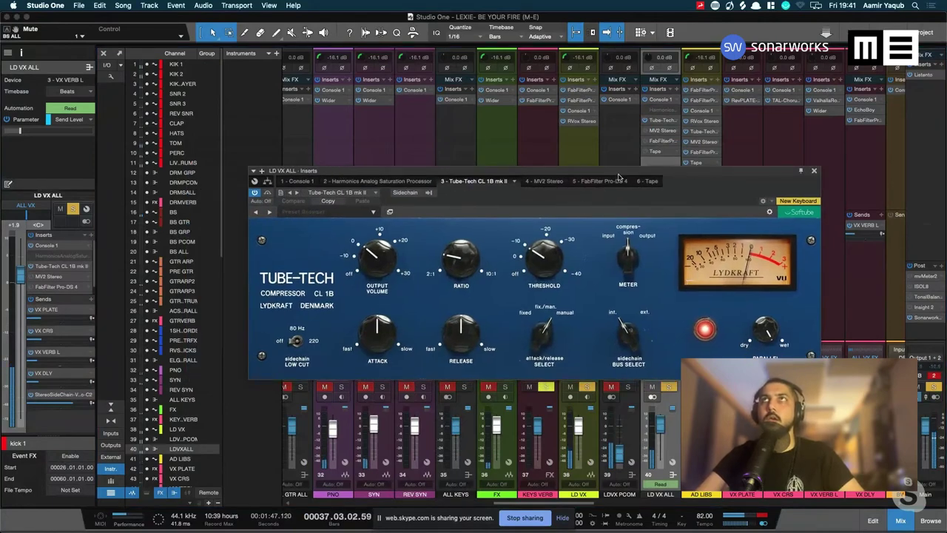
pyautogui.press('space')
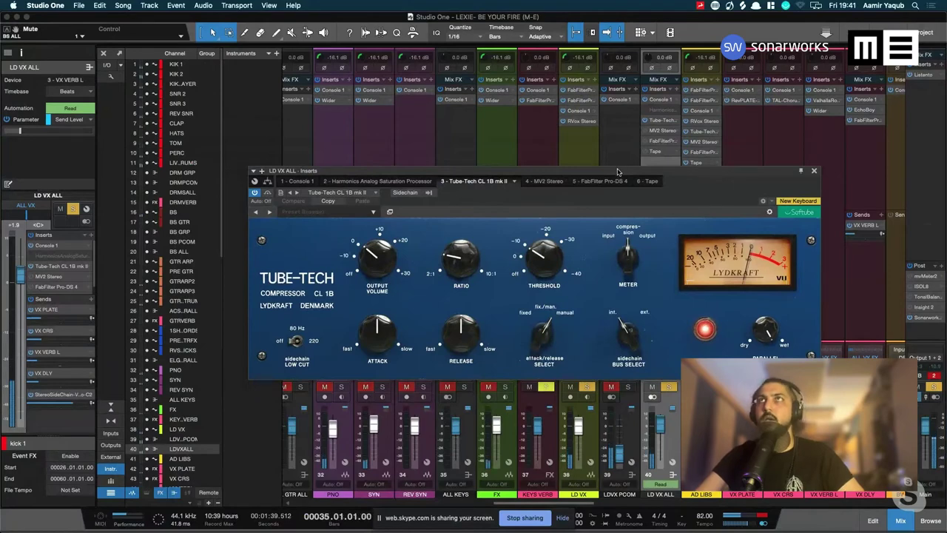
# Close the compressor window, place the playhead at the POST marker in the arrangement, and start playback there
pyautogui.click(813, 172)
pyautogui.press('F3')
pyautogui.hscroll(5, 561, 222)
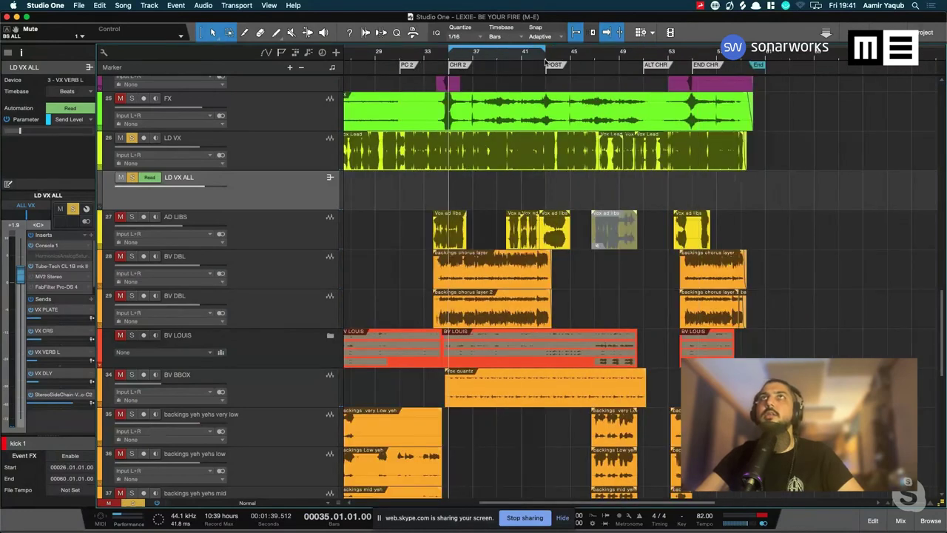
pyautogui.click(545, 63)
pyautogui.press('space')
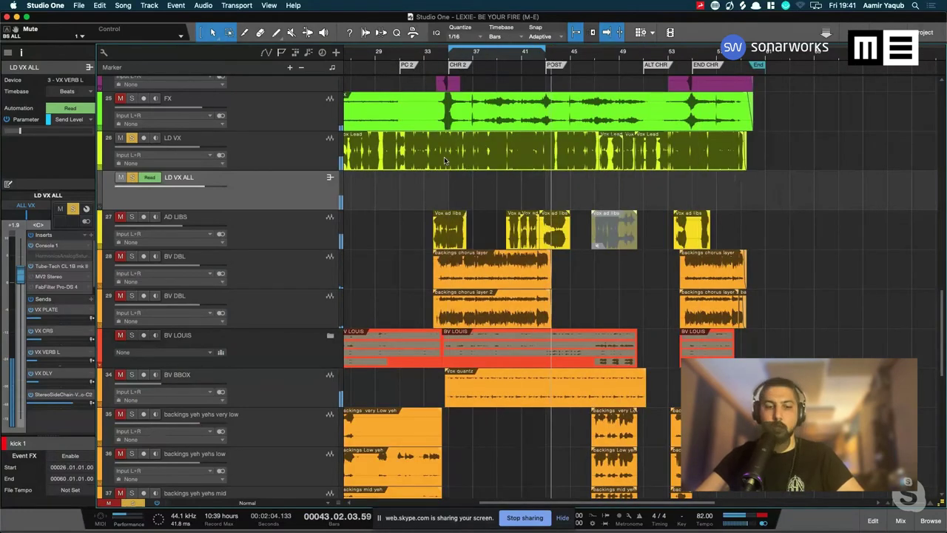
# Reopen the Tube-Tech CL 1B mk II on LD VX ALL in the mixer and compare the vocal with the compressor switched in and out
pyautogui.press('F3')
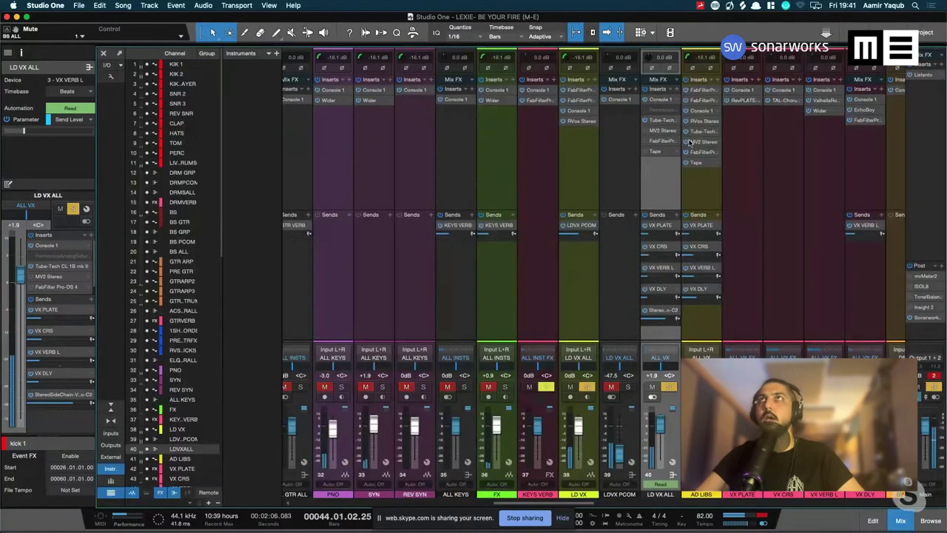
pyautogui.click(662, 120)
pyautogui.click(707, 328)
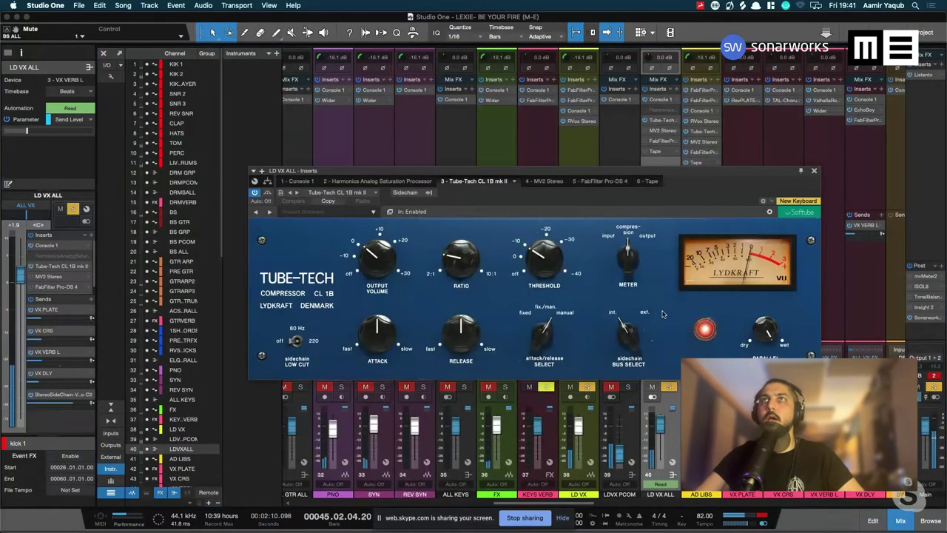
pyautogui.press('space')
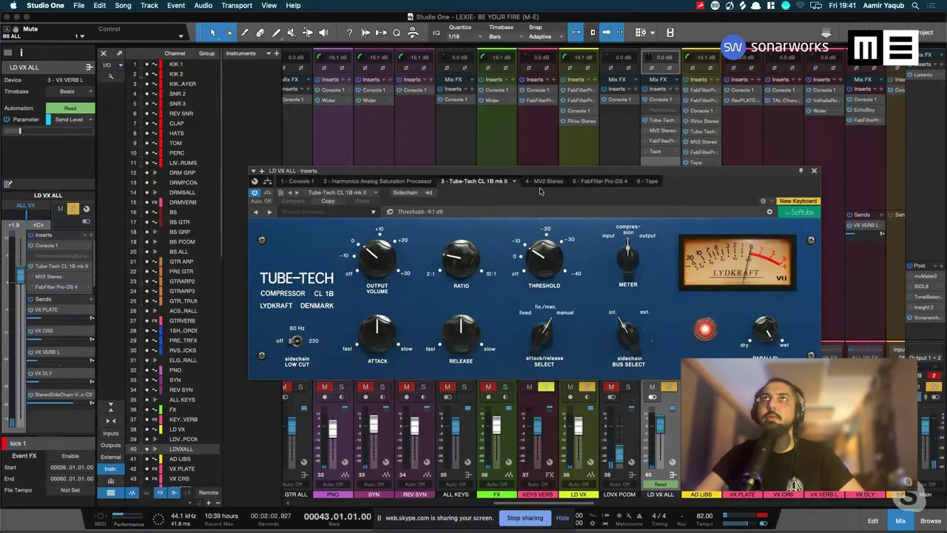
# Open the MV2 Stereo insert on LD VX ALL, enable it, and audition the vocal through it
pyautogui.click(541, 184)
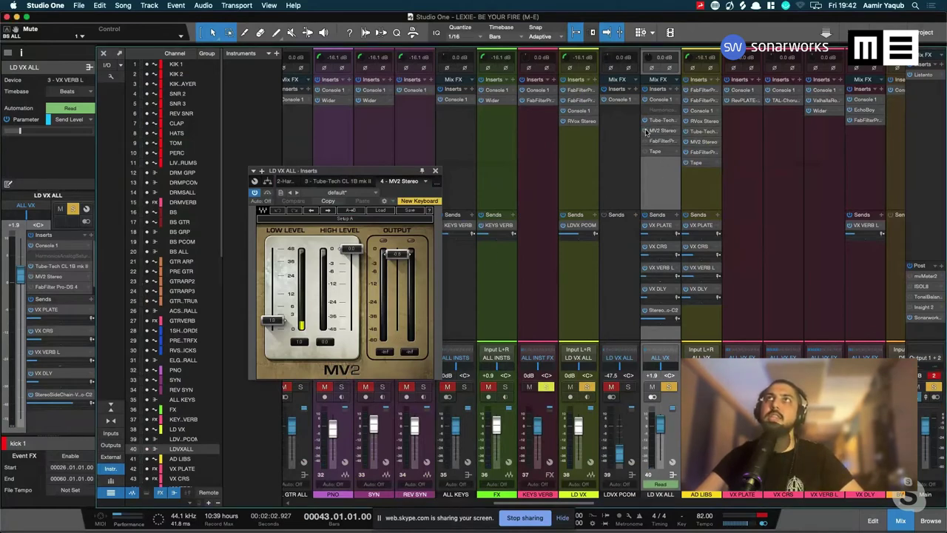
pyautogui.press('space')
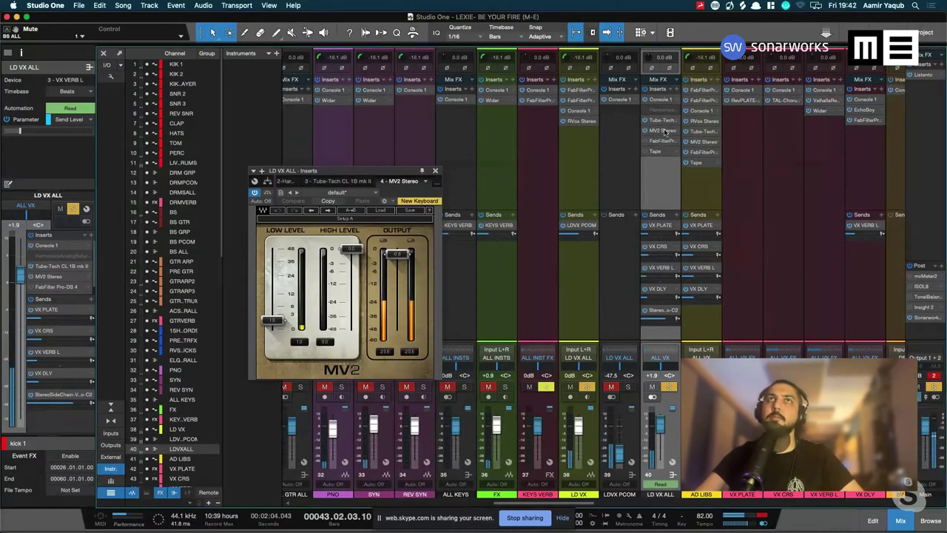
pyautogui.press('space')
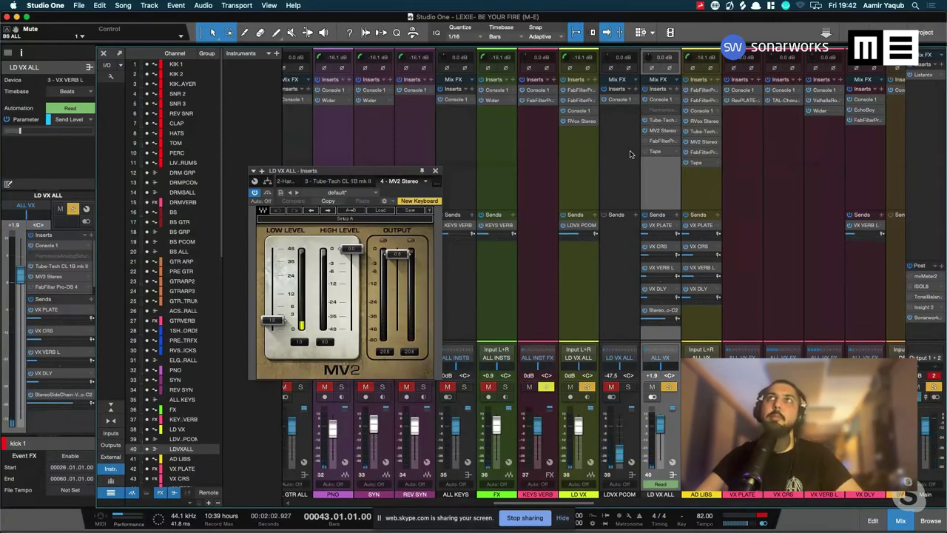
# Open the FabFilter Pro-DS 4 insert on LD VX ALL and play the arrangement from the CHR 2 marker
pyautogui.click(657, 141)
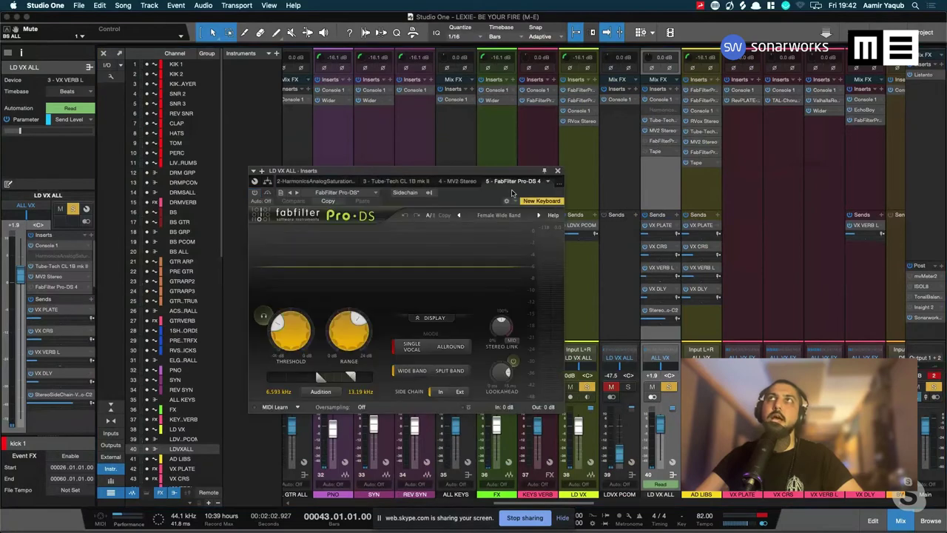
pyautogui.moveTo(437, 173); pyautogui.dragTo(433, 108)
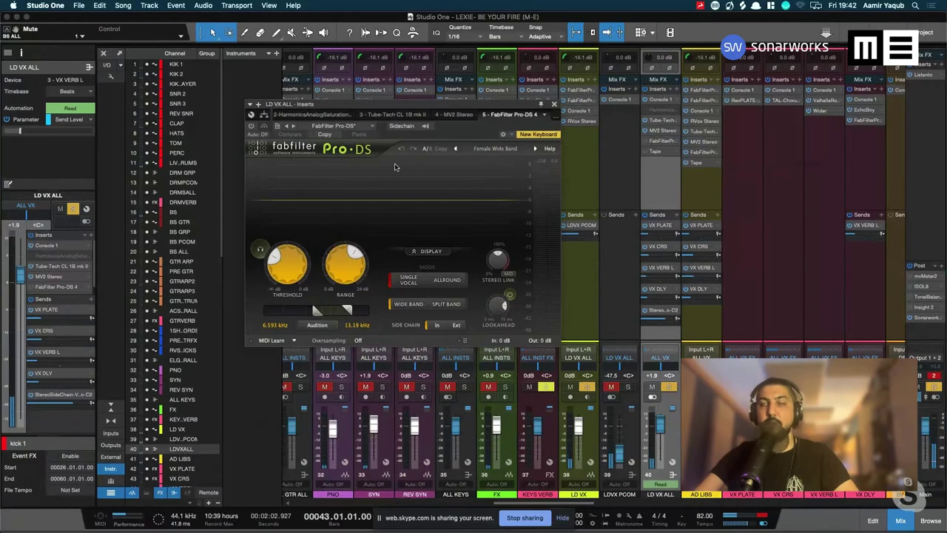
pyautogui.press('F3')
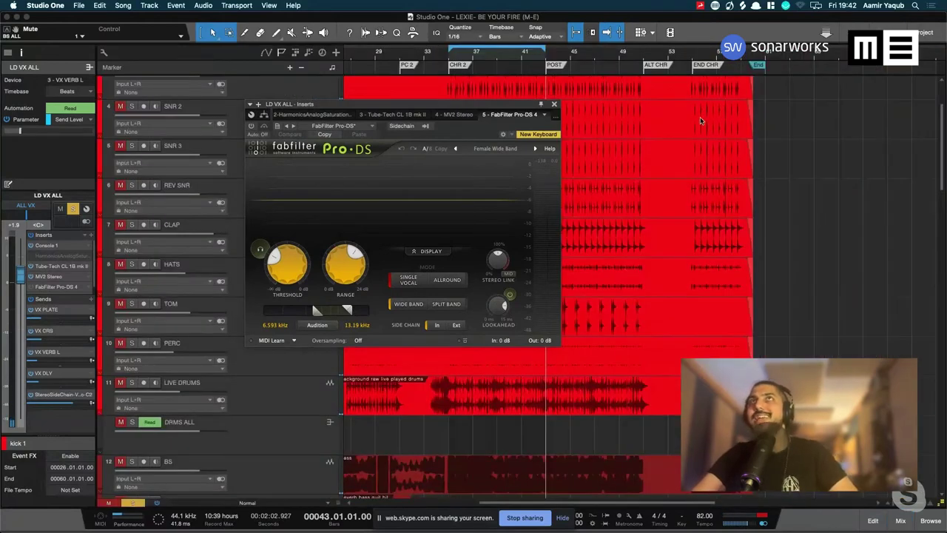
pyautogui.hscroll(-5, 701, 120)
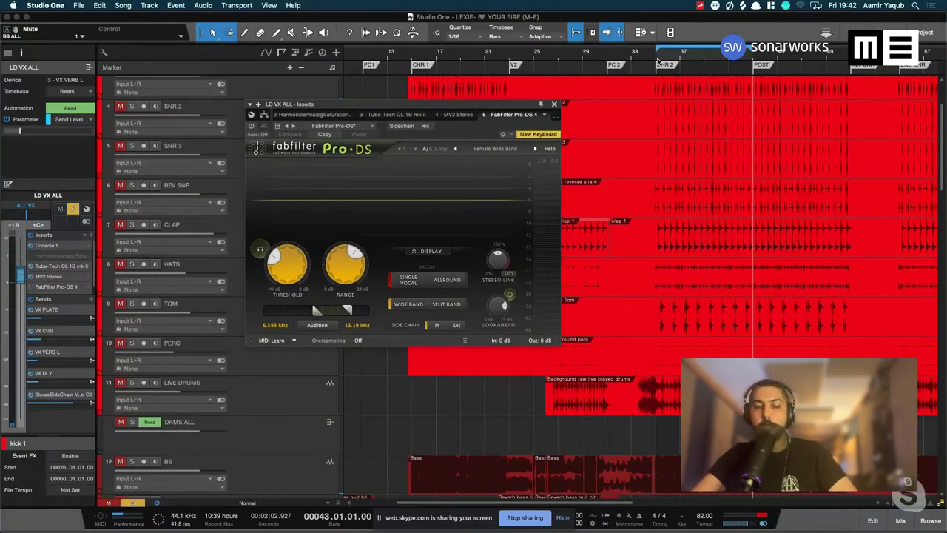
pyautogui.click(657, 61)
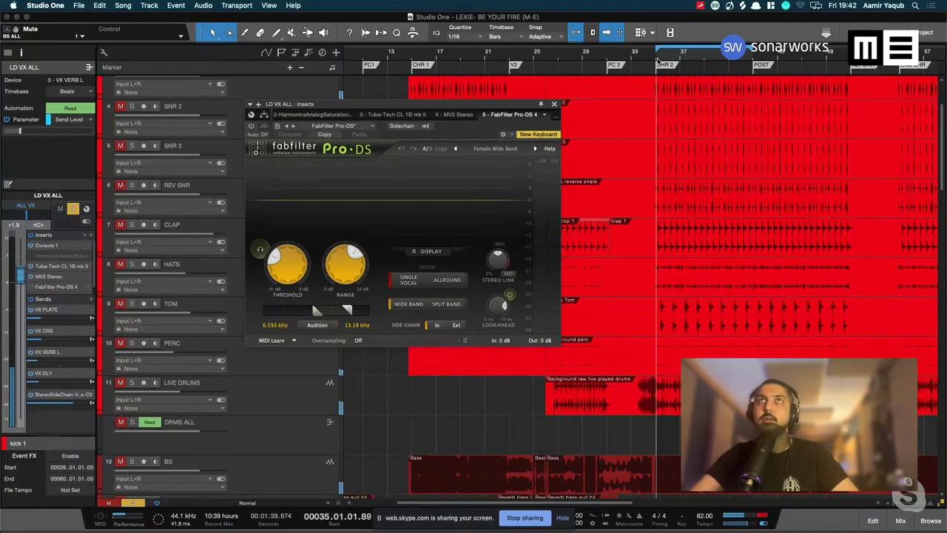
# Enable the FabFilter Pro-DS 4 de-esser, audition the vocal through it, and close its window back in the mixer
pyautogui.click(252, 127)
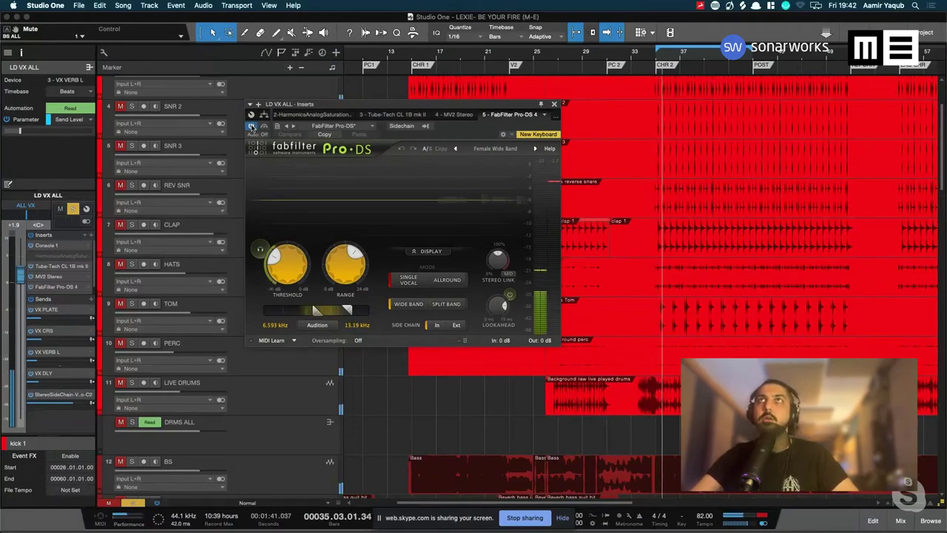
pyautogui.press('space')
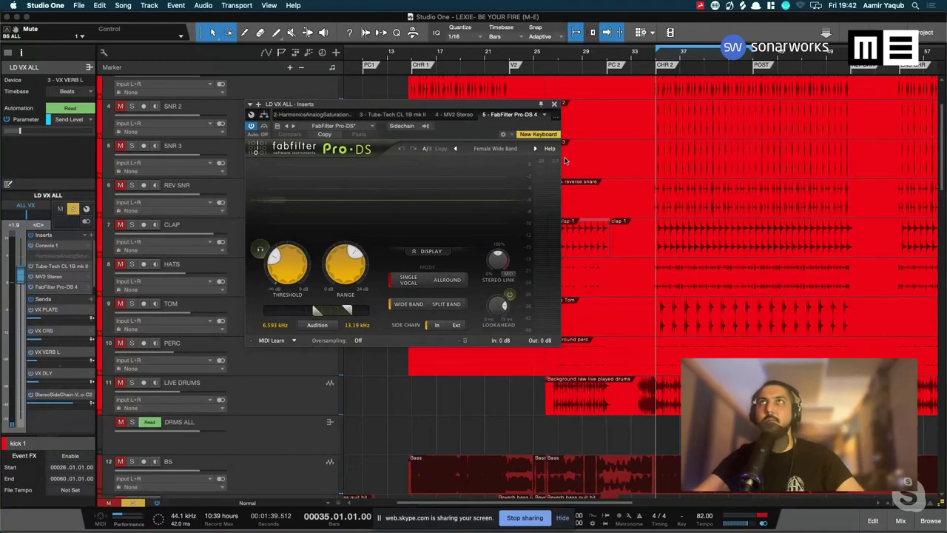
pyautogui.press('F3')
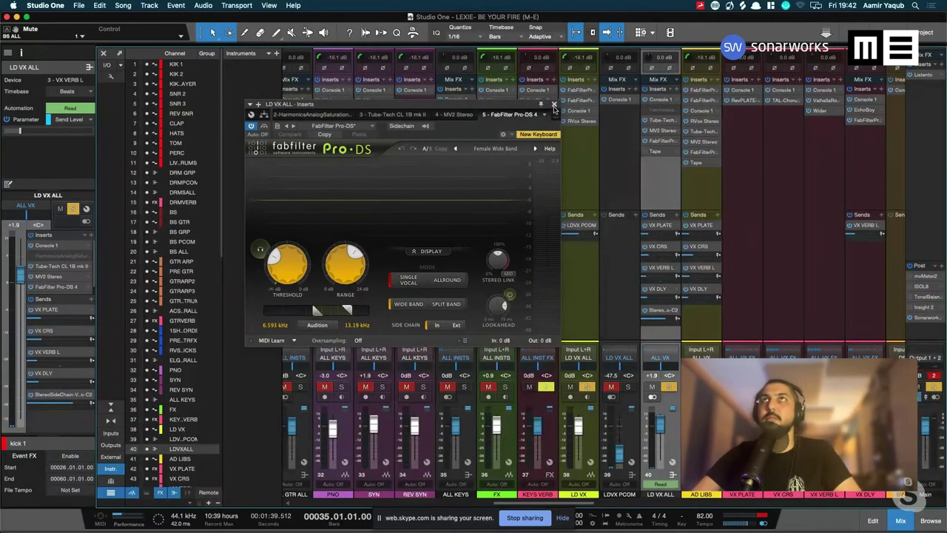
pyautogui.click(554, 105)
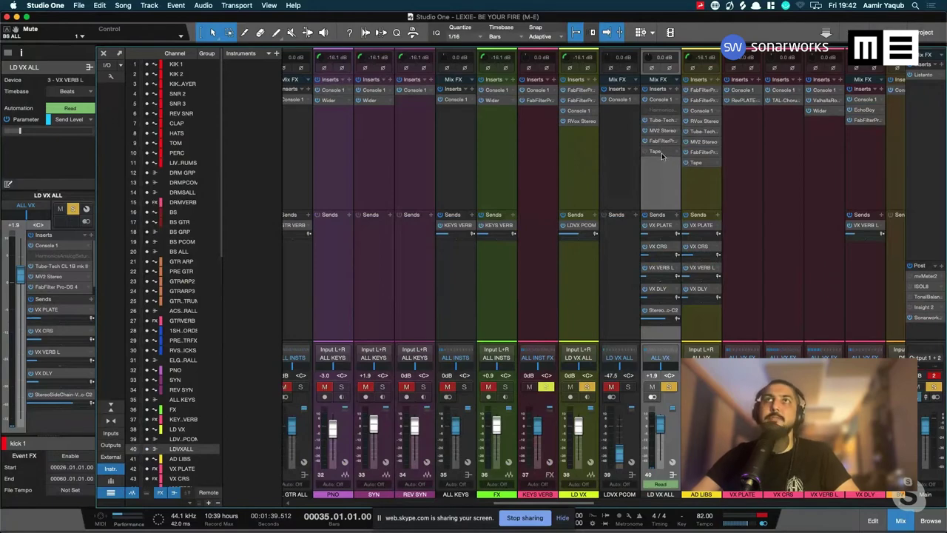
# Open the Tape insert on LD VX ALL, enable it, and audition the vocal with and without it
pyautogui.click(662, 156)
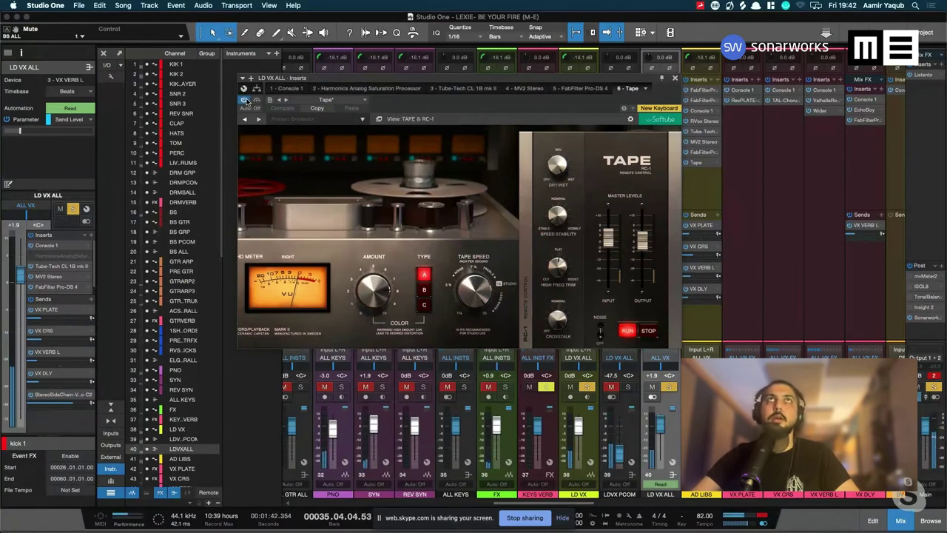
pyautogui.press('space')
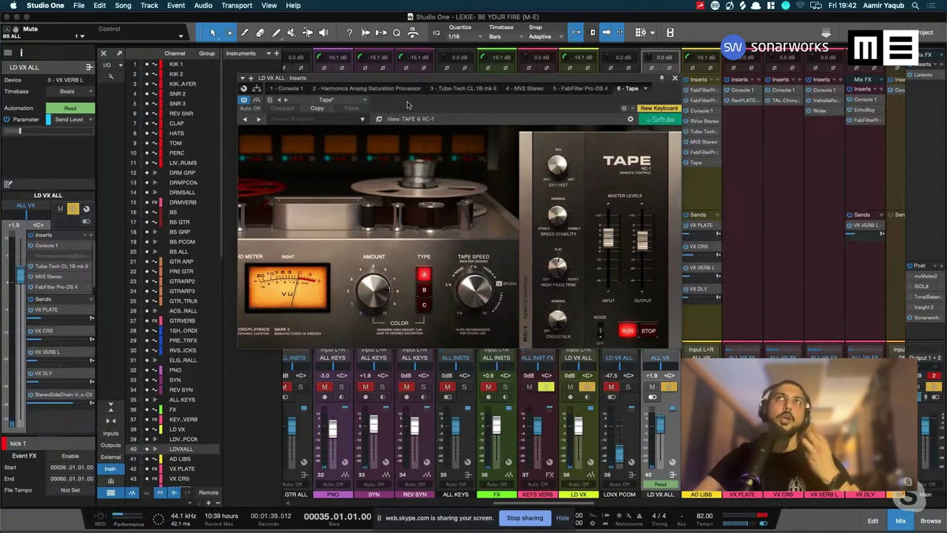
pyautogui.press('space')
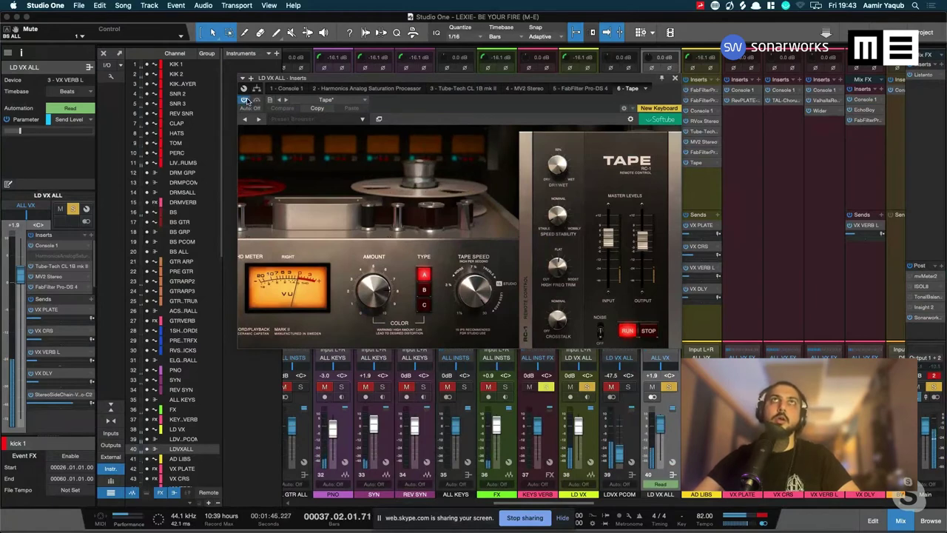
pyautogui.press('space')
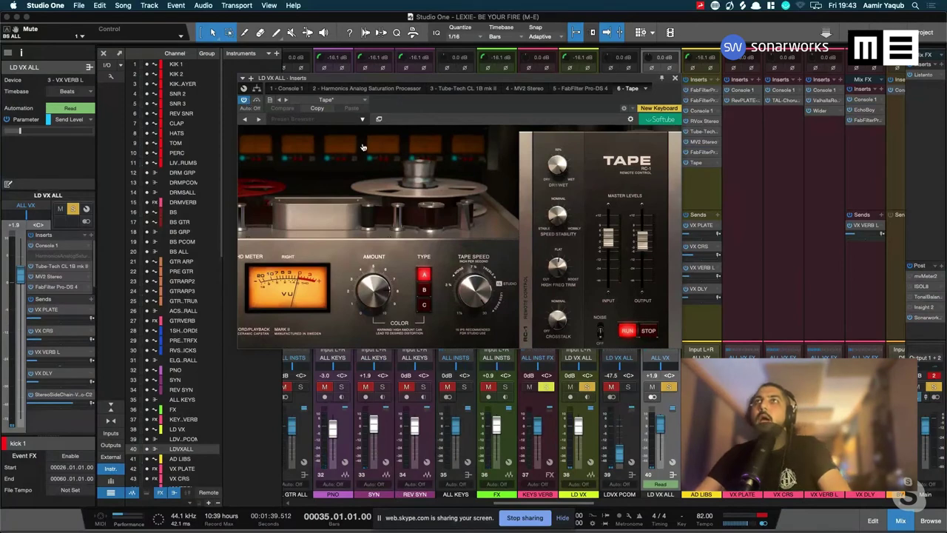
pyautogui.moveTo(614, 252)
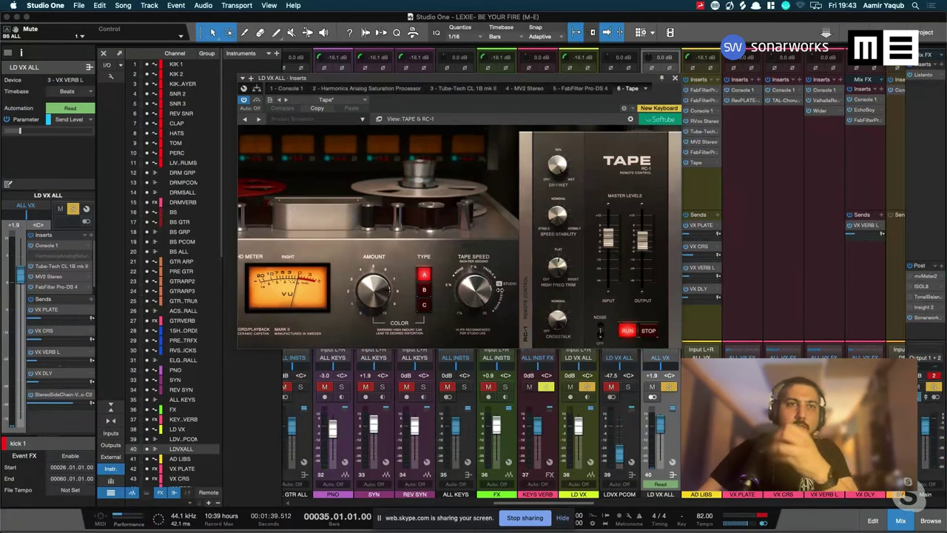
# Close the Tape window and audition the vocal through the full LD VX ALL insert chain
pyautogui.click(675, 78)
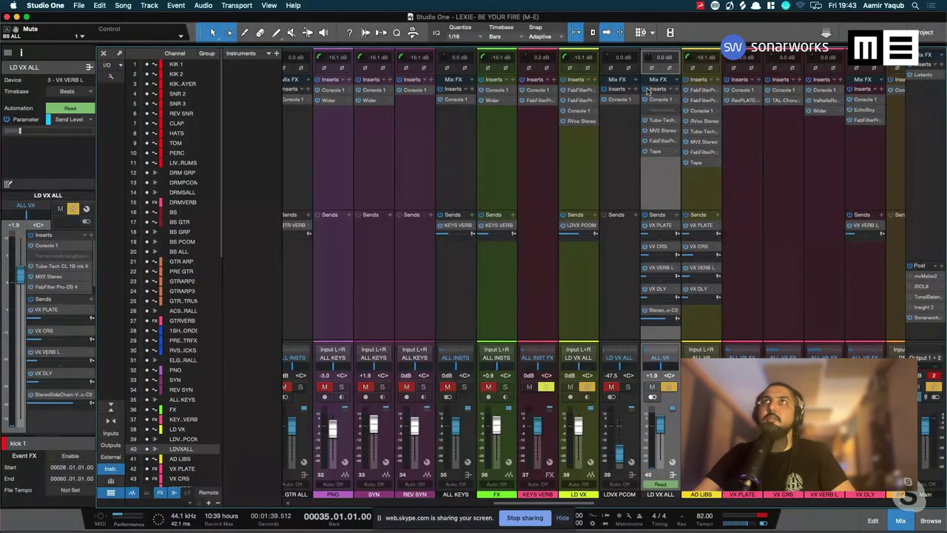
pyautogui.press('space')
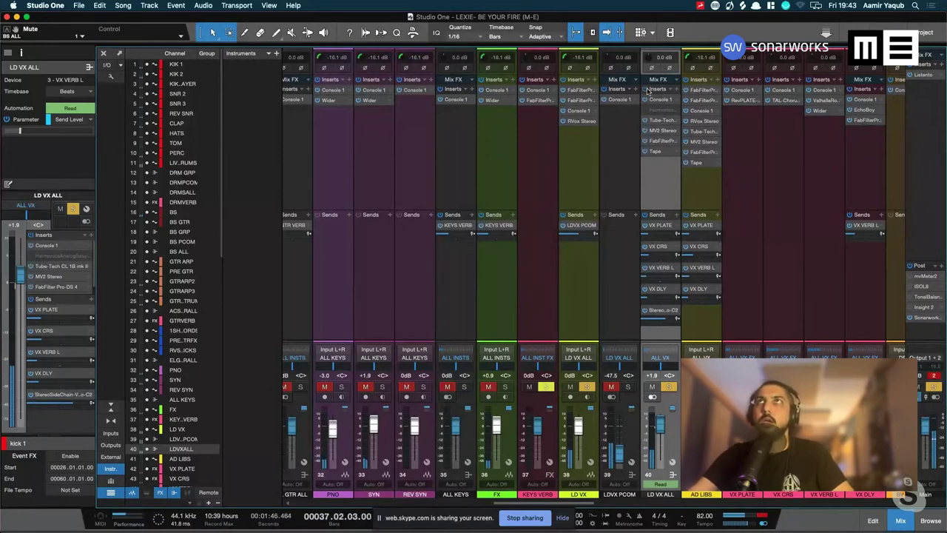
pyautogui.press('space')
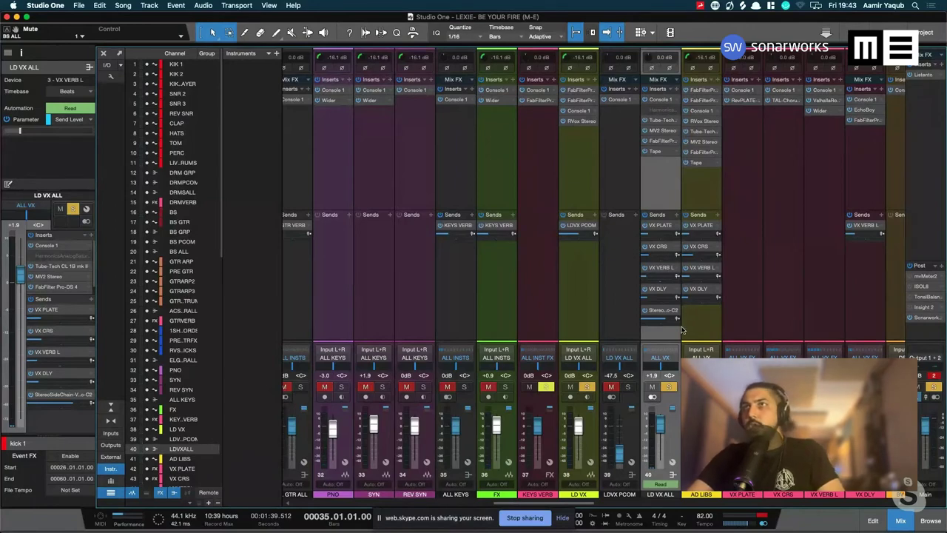
# Examine the vocal effects channels fed by the LD VX ALL sends, selecting VX VERB L and VX DLY
pyautogui.hscroll(4, 682, 330)
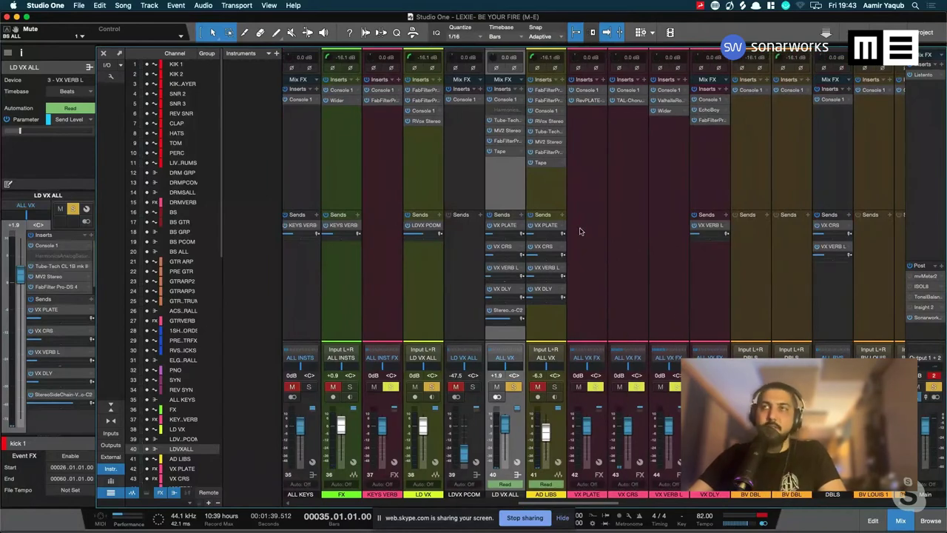
pyautogui.hscroll(1, 580, 232)
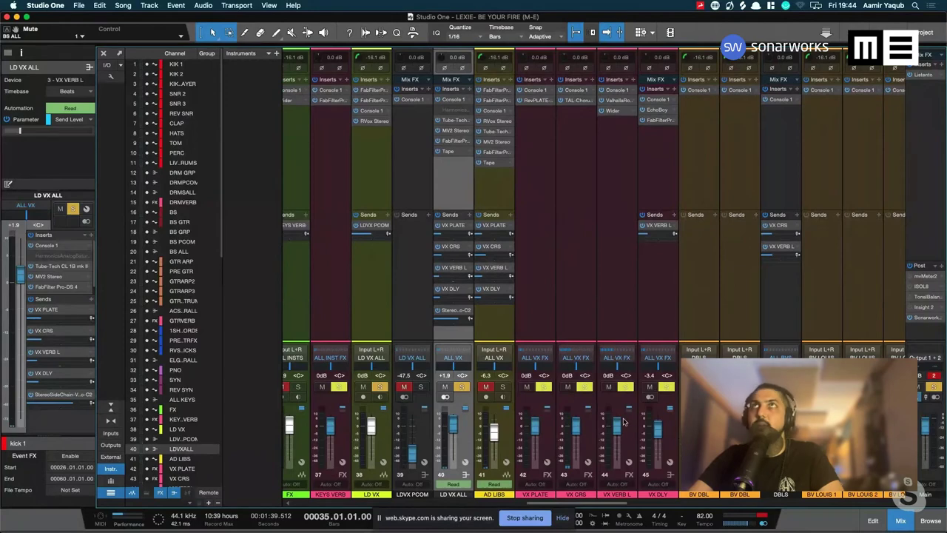
pyautogui.click(621, 380)
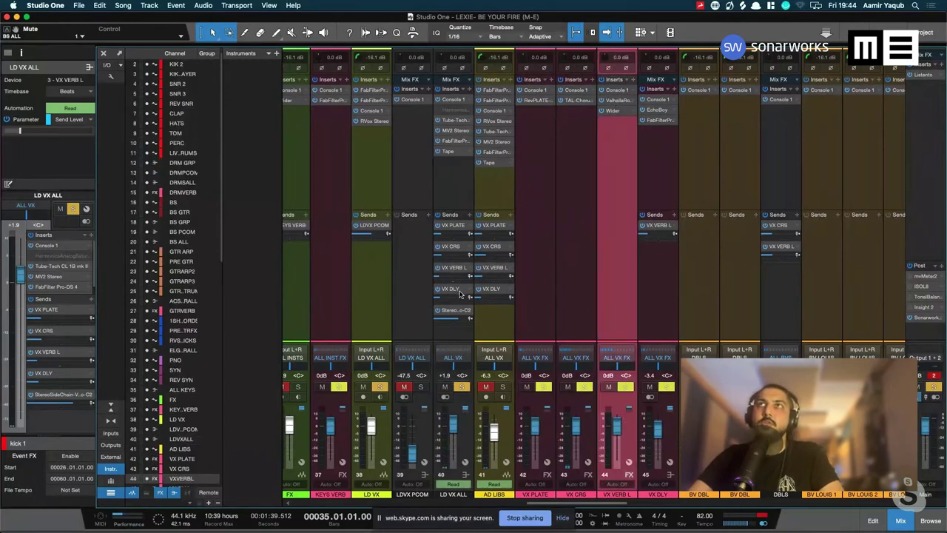
pyautogui.click(660, 310)
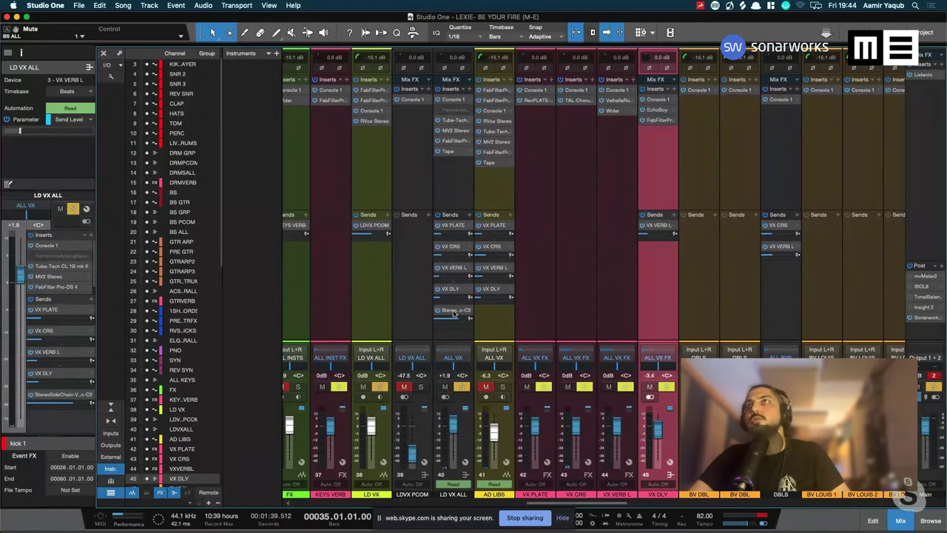
# Check the destination options of the stereo sidechain send on LD VX ALL, leaving the send in place
pyautogui.hscroll(5, 609, 282)
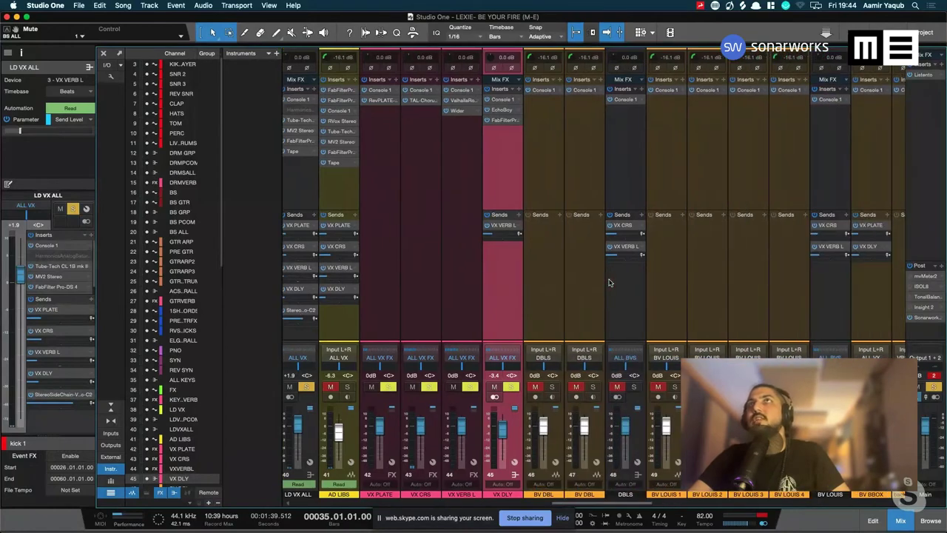
pyautogui.hscroll(-3, 608, 282)
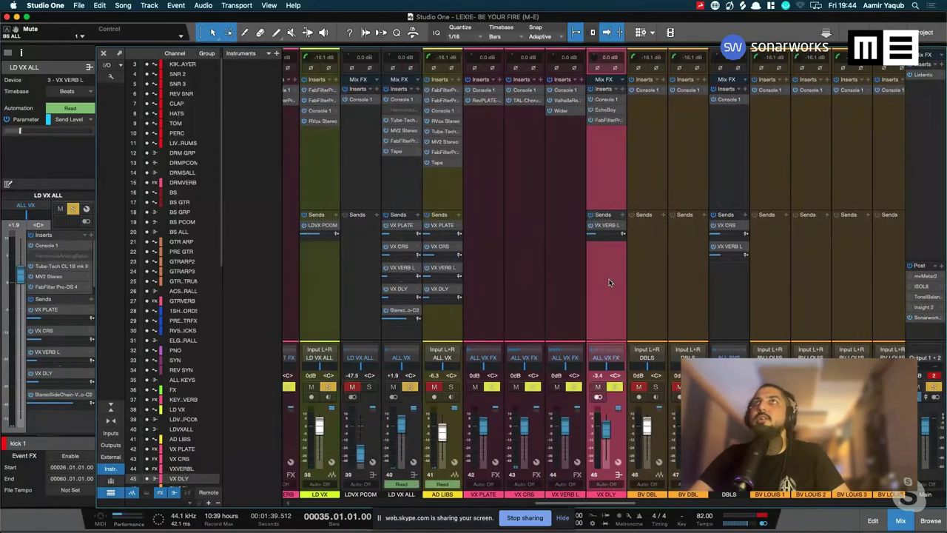
pyautogui.rightClick(406, 311)
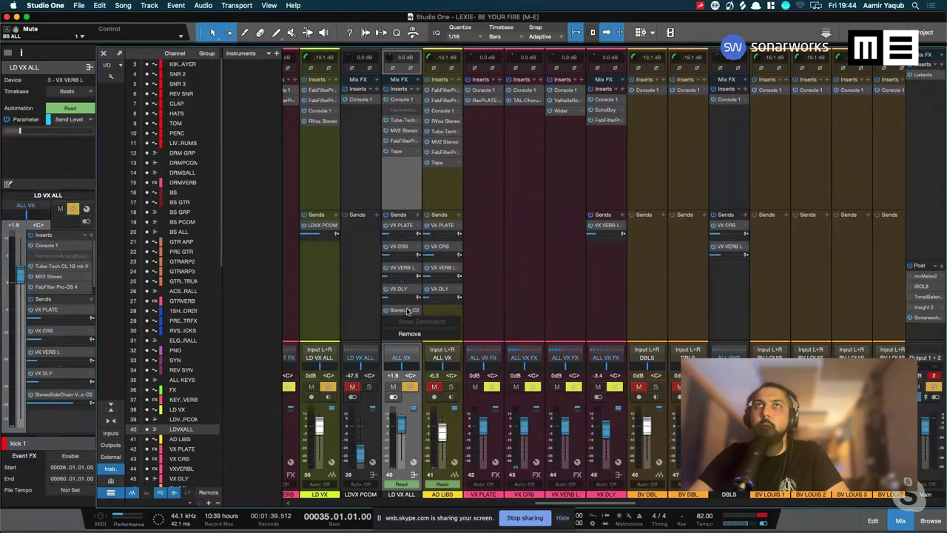
pyautogui.press('Escape')
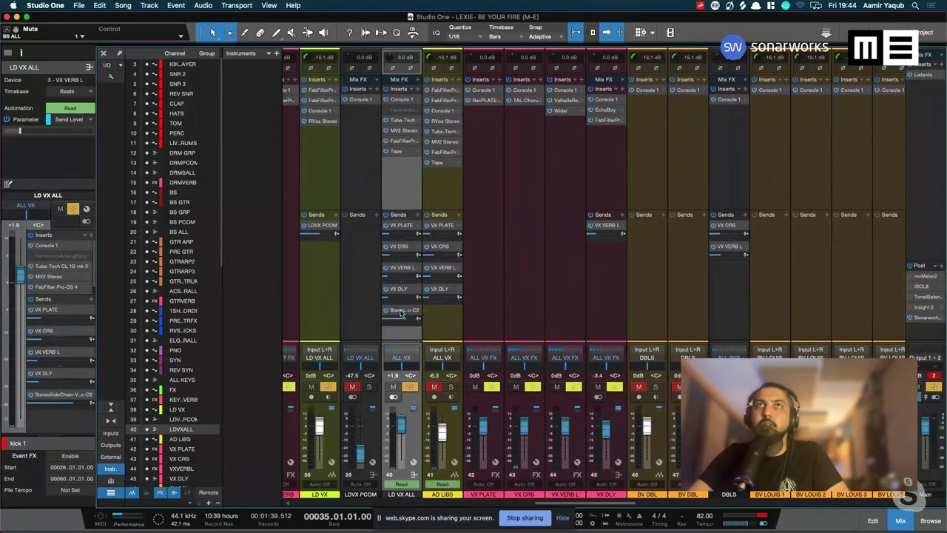
# Select the VX CRS and VX DLY effects channels, and move along the mixer to the ALL VX and MIX BUSS channels
pyautogui.click(507, 300)
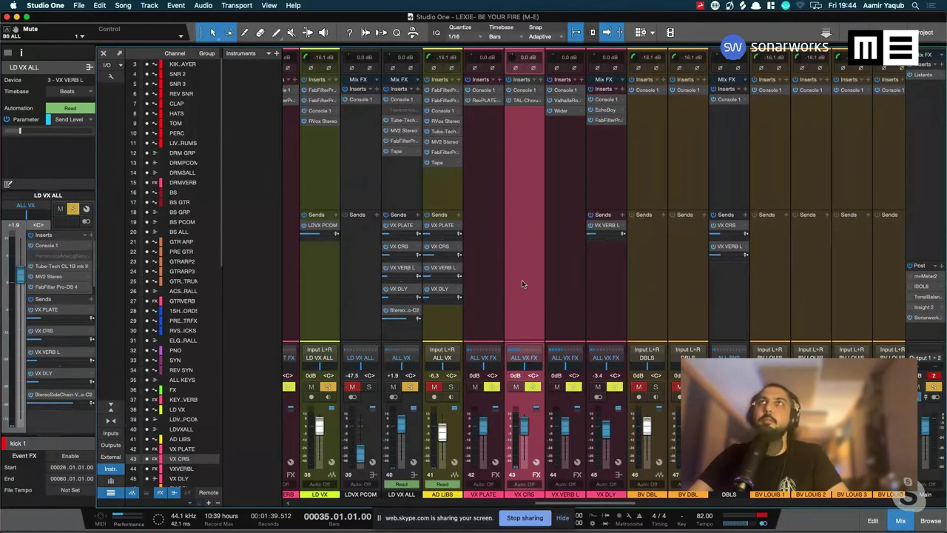
pyautogui.click(604, 316)
pyautogui.hscroll(10, 502, 323)
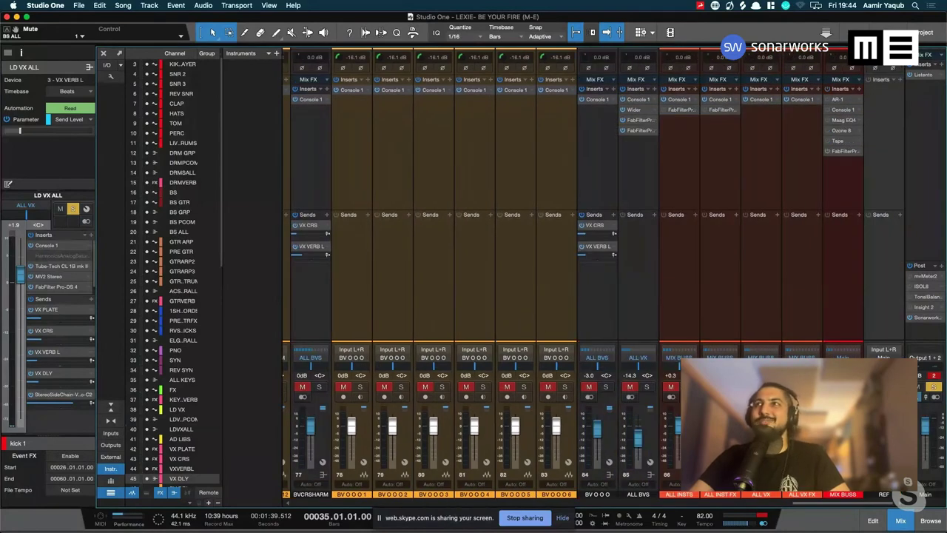
# Mute the ALL BVS bus, solo the backing vocal channels, and play back the vocals from bar 35
pyautogui.press('s')
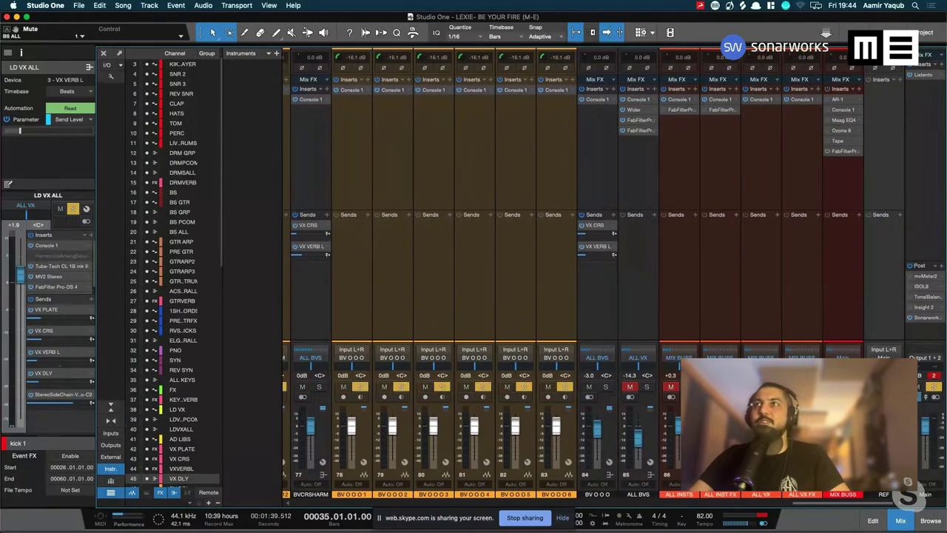
pyautogui.hscroll(-10, 774, 321)
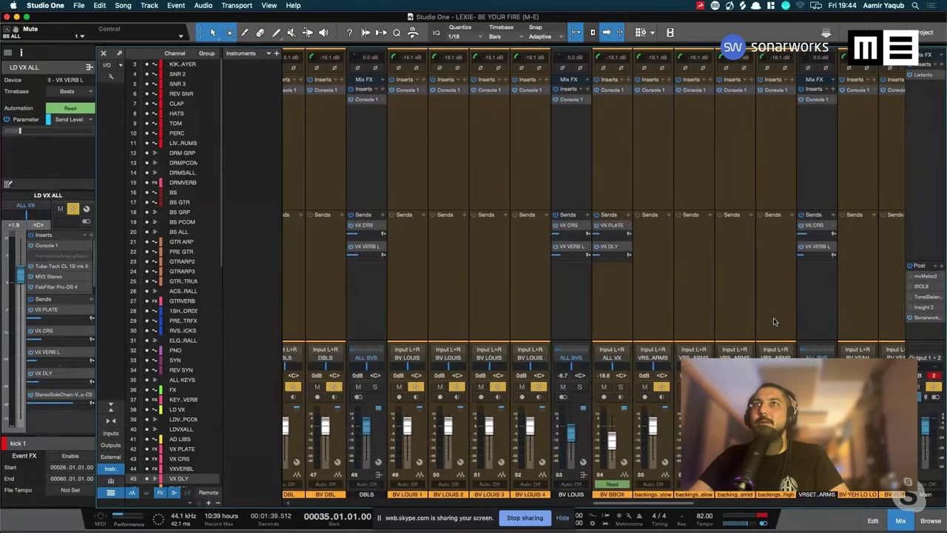
pyautogui.hscroll(10, 774, 321)
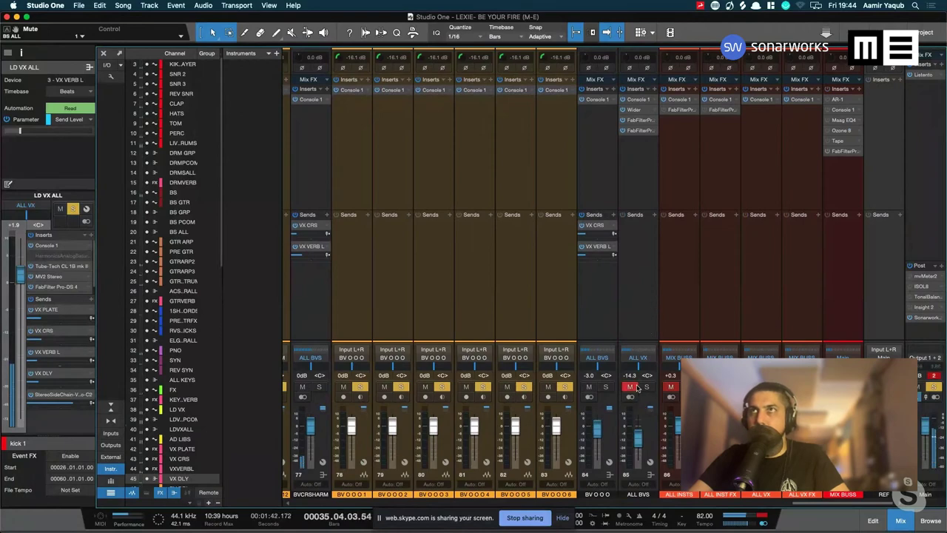
pyautogui.hscroll(-15, 635, 390)
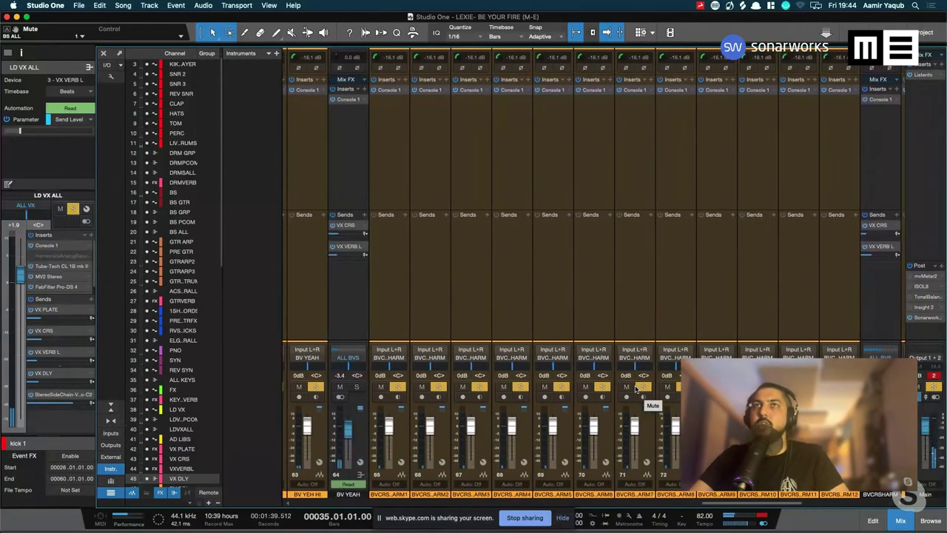
pyautogui.hscroll(-6, 634, 390)
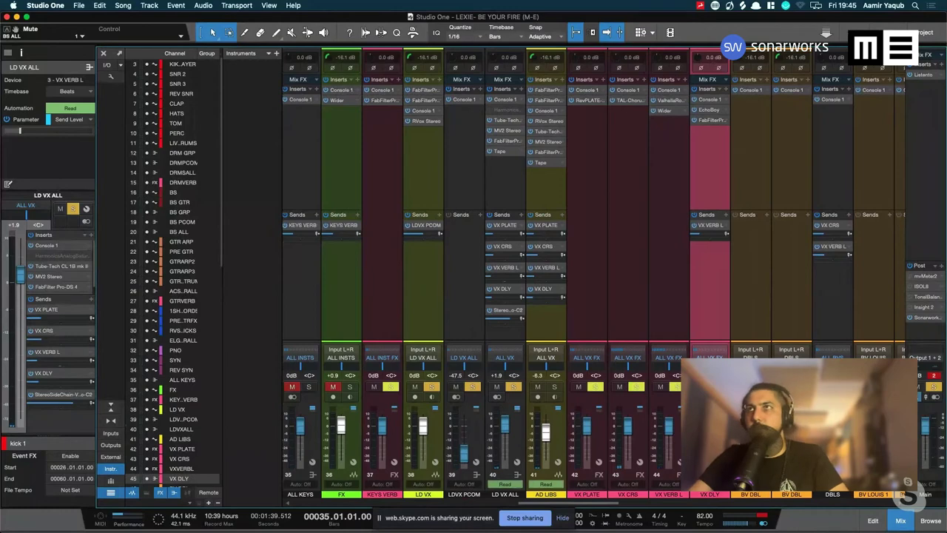
# Select the backing vocal channels from BV DBL through BV O O O 6 and mute them all
pyautogui.hscroll(2, 592, 274)
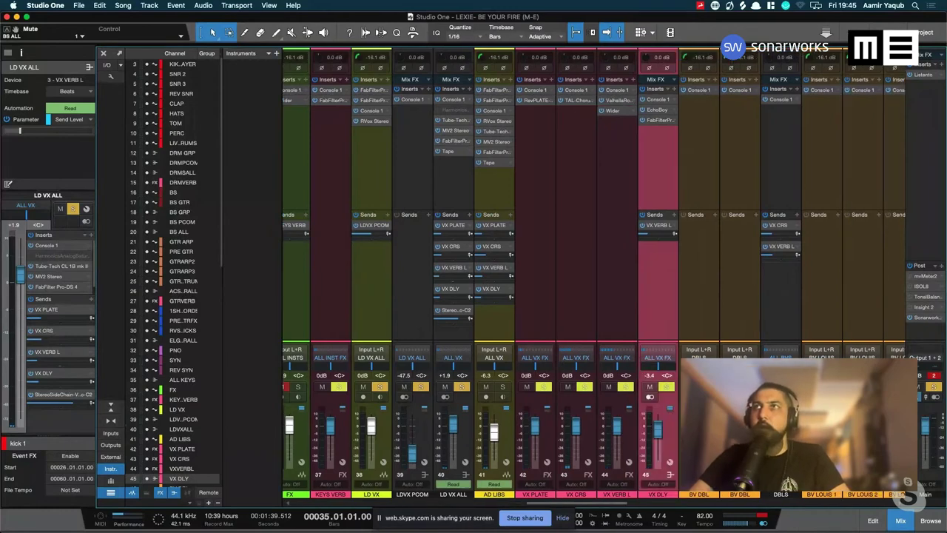
pyautogui.press('Down')
pyautogui.hscroll(10, 592, 274)
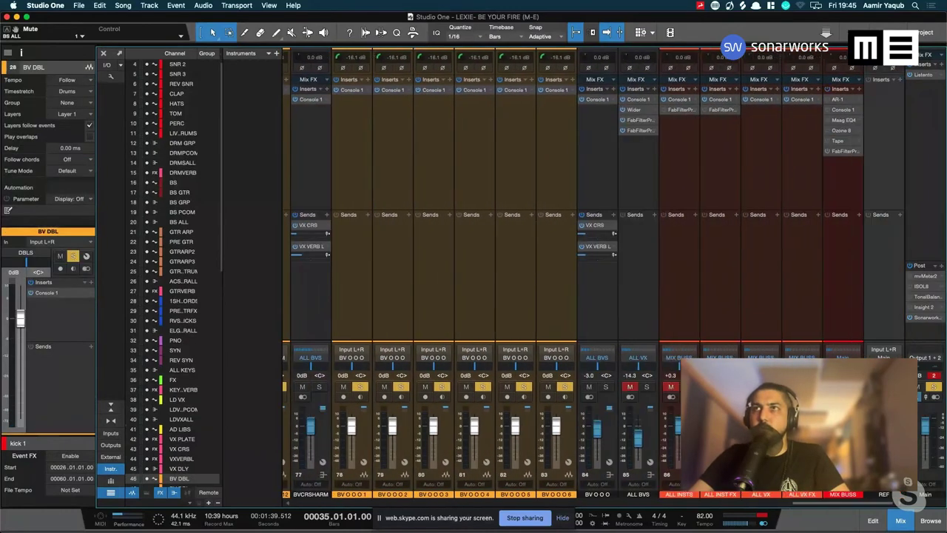
pyautogui.click(547, 386)
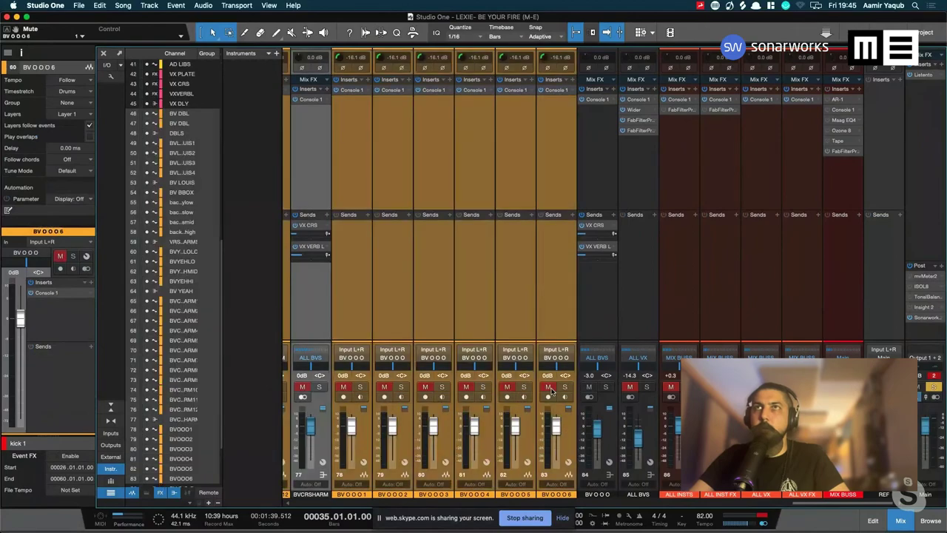
# Mute the AD LIBS channel and audition the lead vocal without it
pyautogui.hscroll(-2, 594, 375)
pyautogui.hscroll(-15, 594, 375)
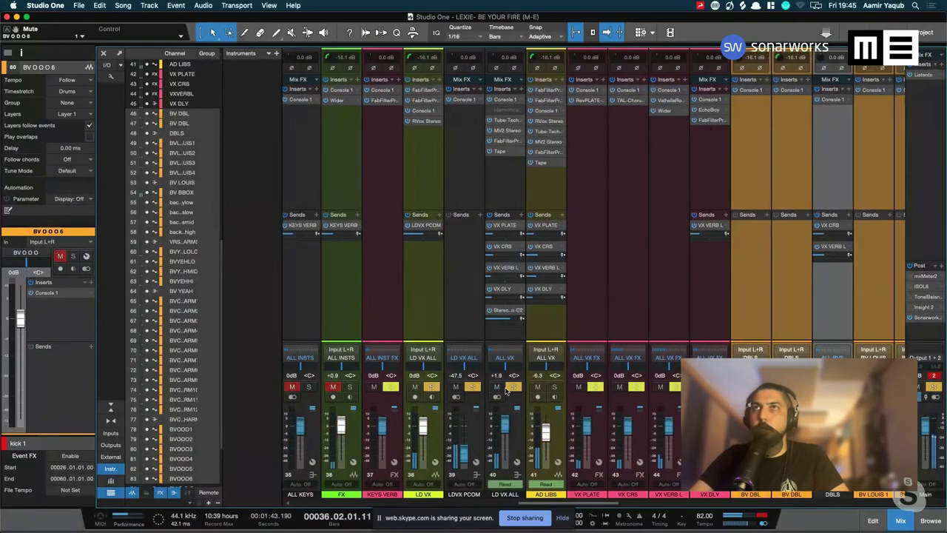
pyautogui.click(537, 386)
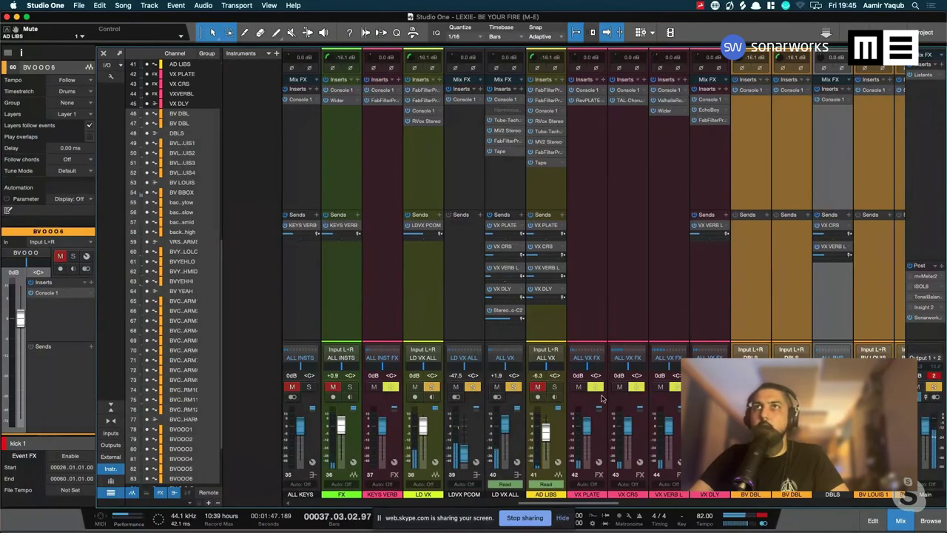
# Examine the Rev PLATE-140, TAL-Chorus-LX and EchoBoy inserts on VX PLATE, VX CRS and VX DLY, closing each plug-in window
pyautogui.click(599, 436)
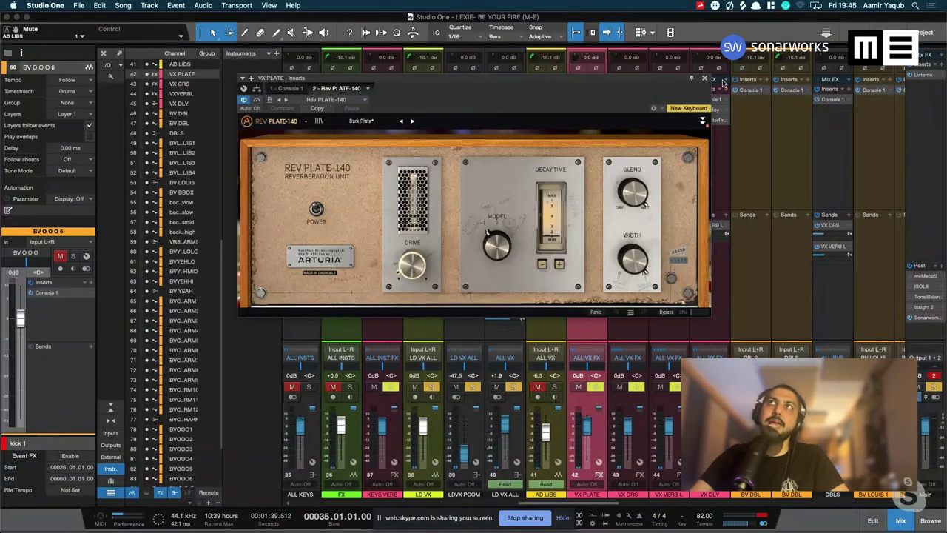
pyautogui.click(705, 78)
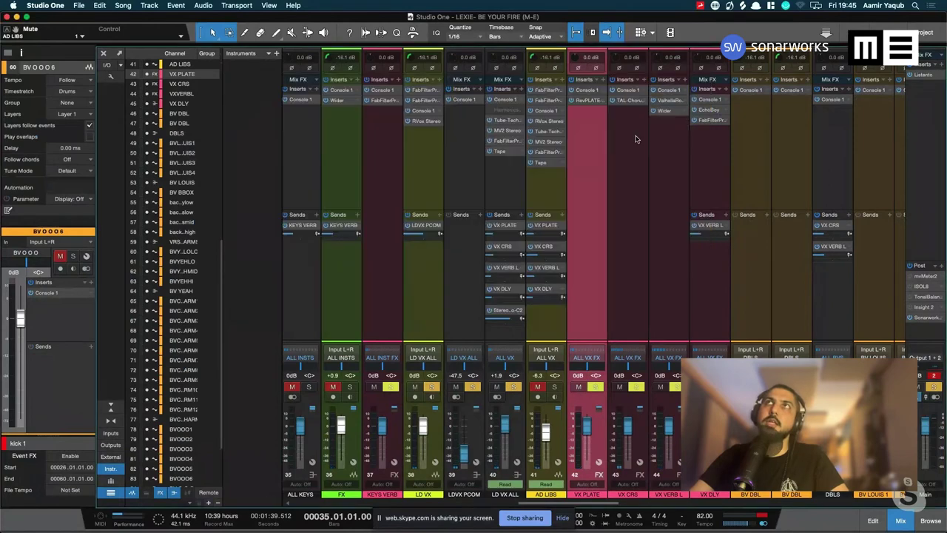
pyautogui.click(631, 101)
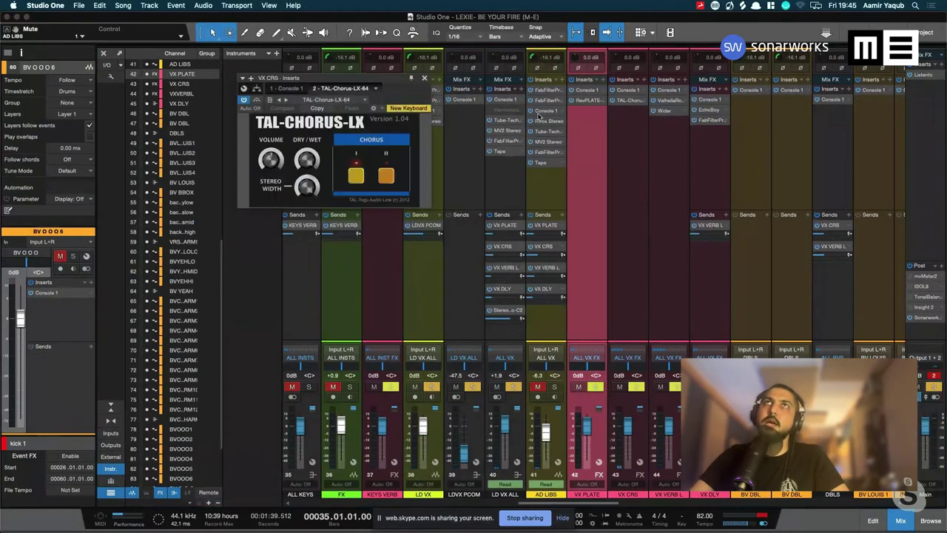
pyautogui.click(424, 79)
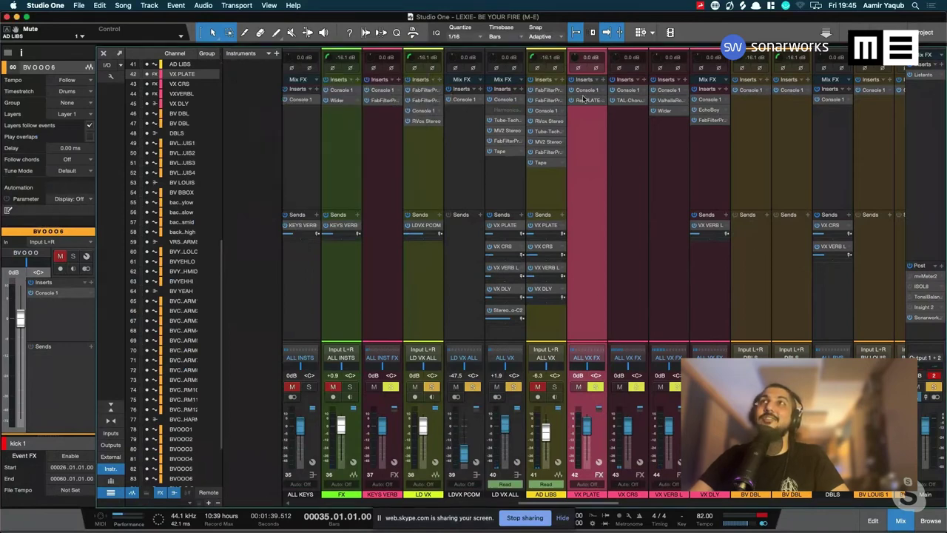
pyautogui.click(708, 115)
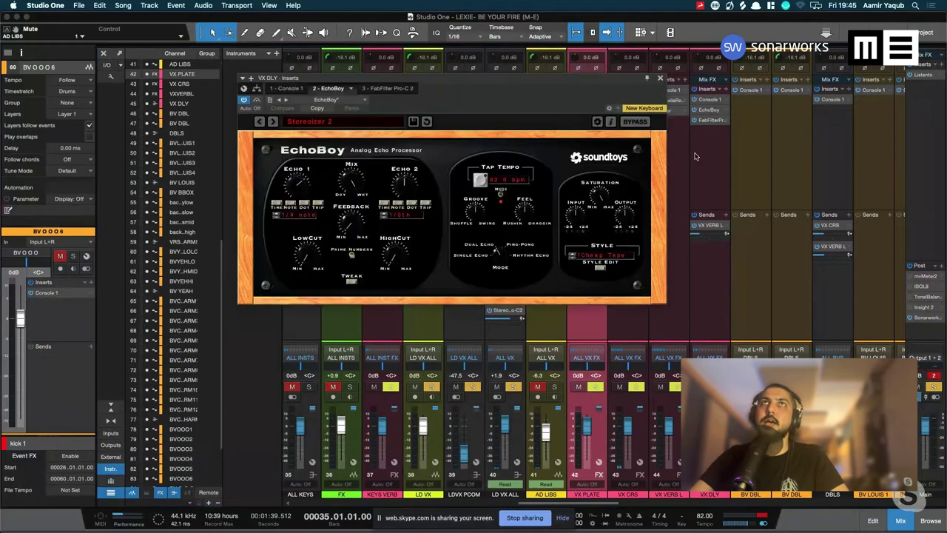
pyautogui.click(659, 79)
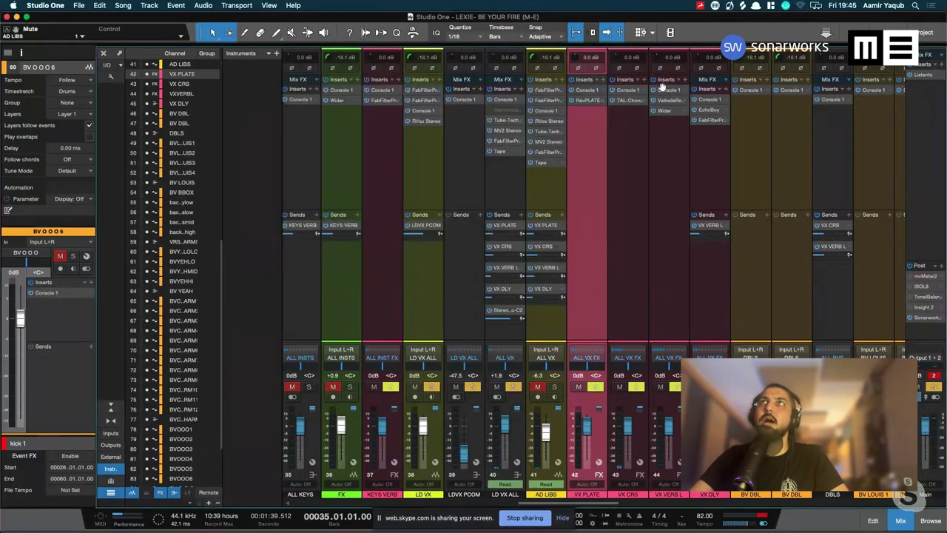
# Examine the Console 1 settings of the vocal effects channels, stepping through VX PLATE, VX CRS, VX VERB L and VX DLY
pyautogui.click(607, 164)
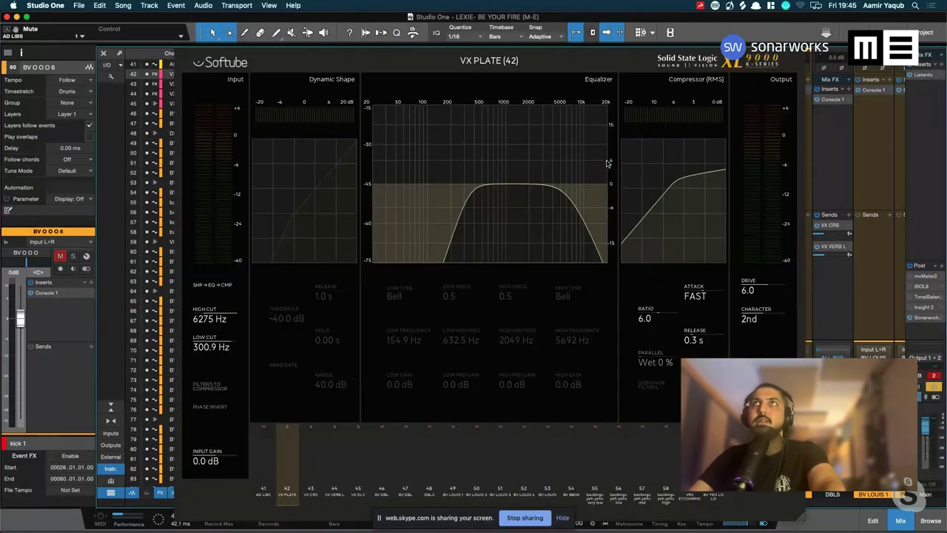
pyautogui.press('Escape')
pyautogui.click(634, 158)
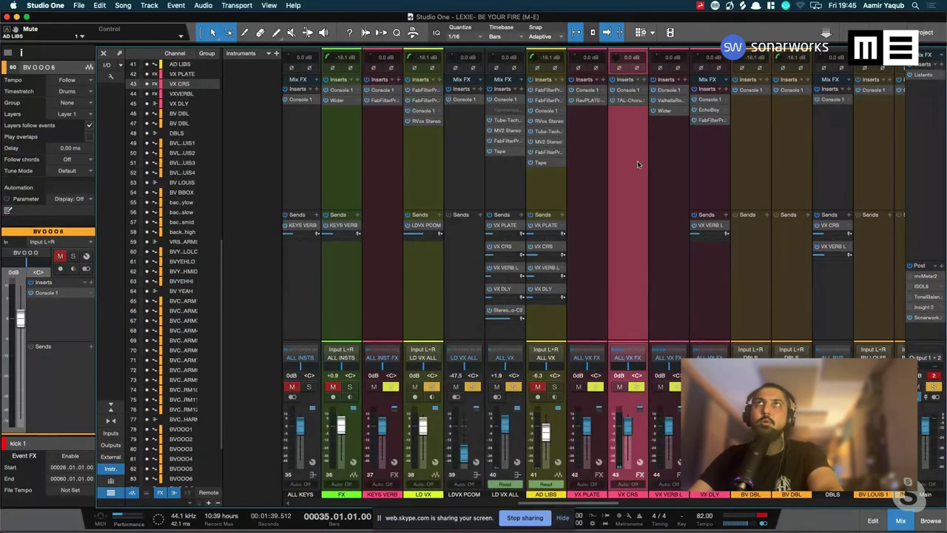
pyautogui.click(662, 181)
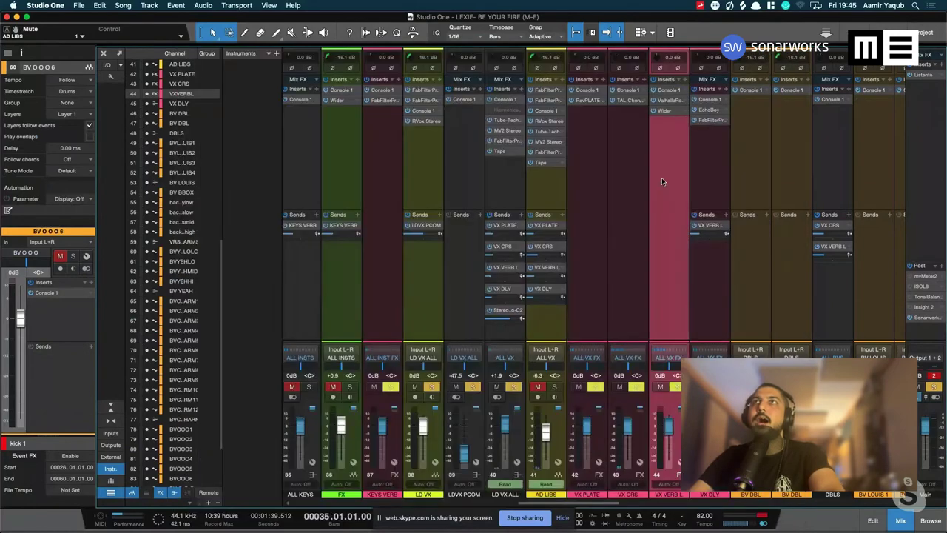
pyautogui.click(702, 173)
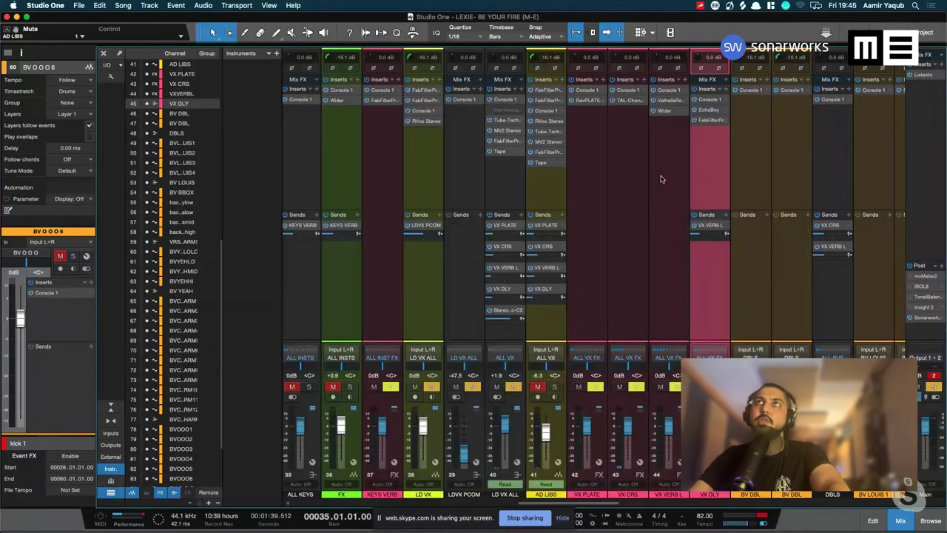
pyautogui.click(660, 179)
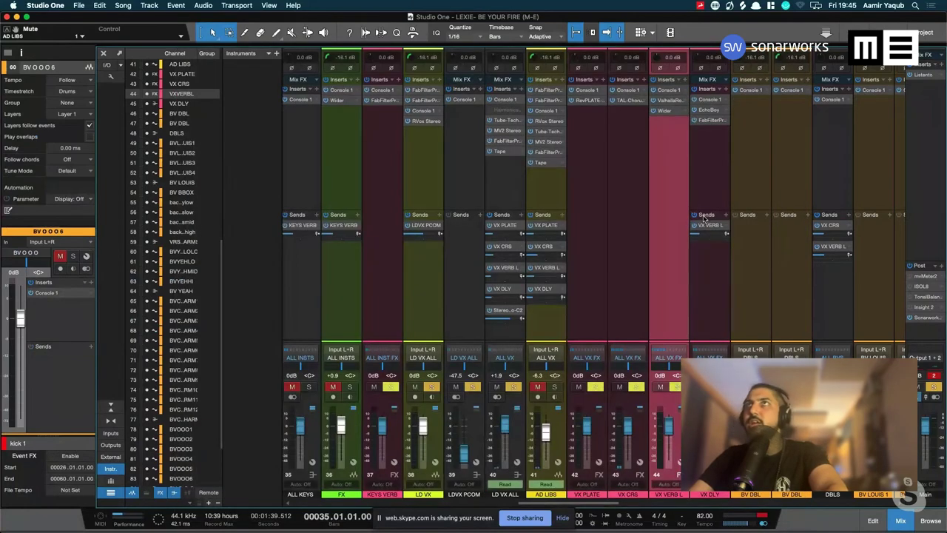
pyautogui.click(708, 158)
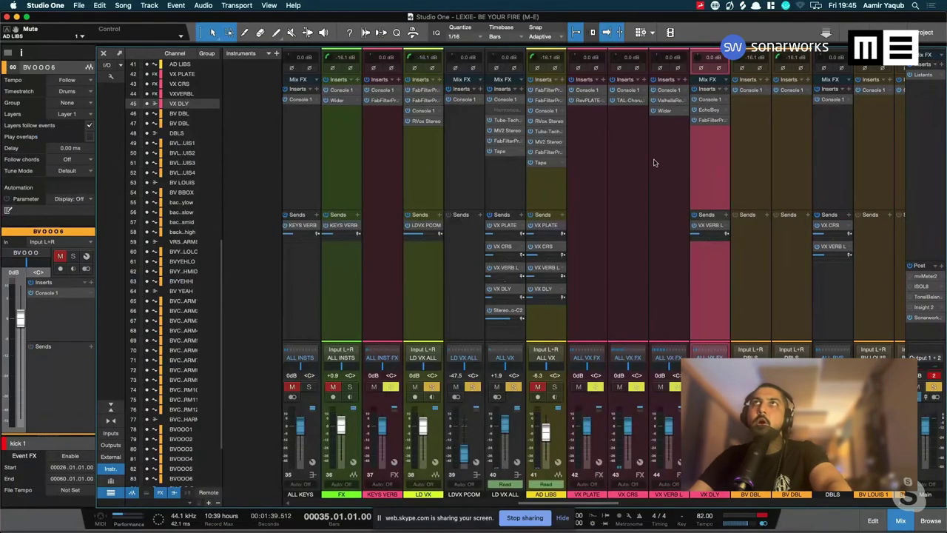
pyautogui.click(638, 159)
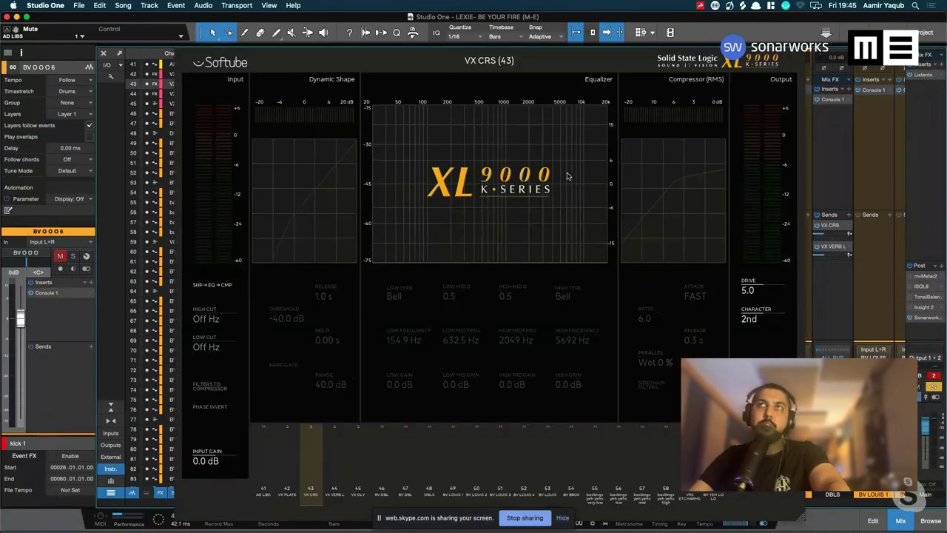
pyautogui.click(586, 170)
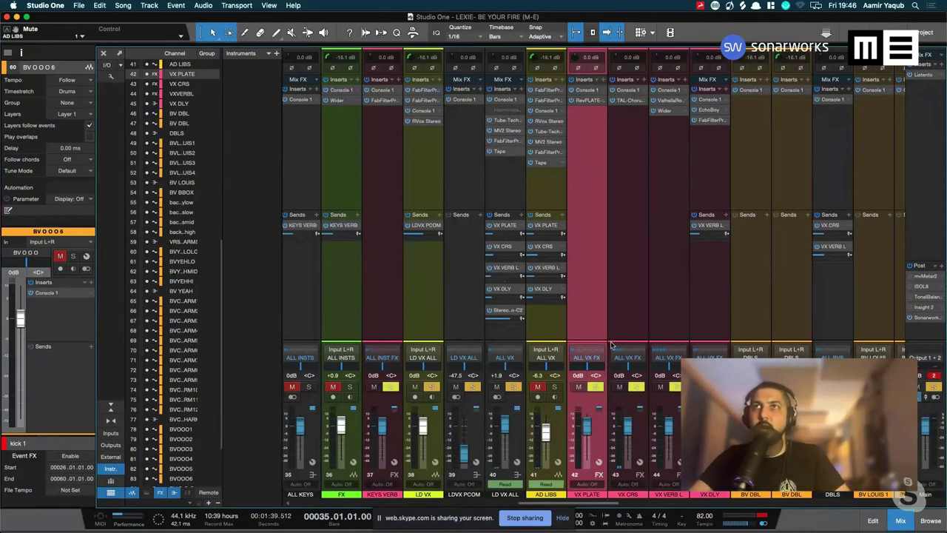
# Unmute and solo AD LIBS, audition it with its Tube-Tech CL 1B mk II window open, and close the window
pyautogui.click(539, 387)
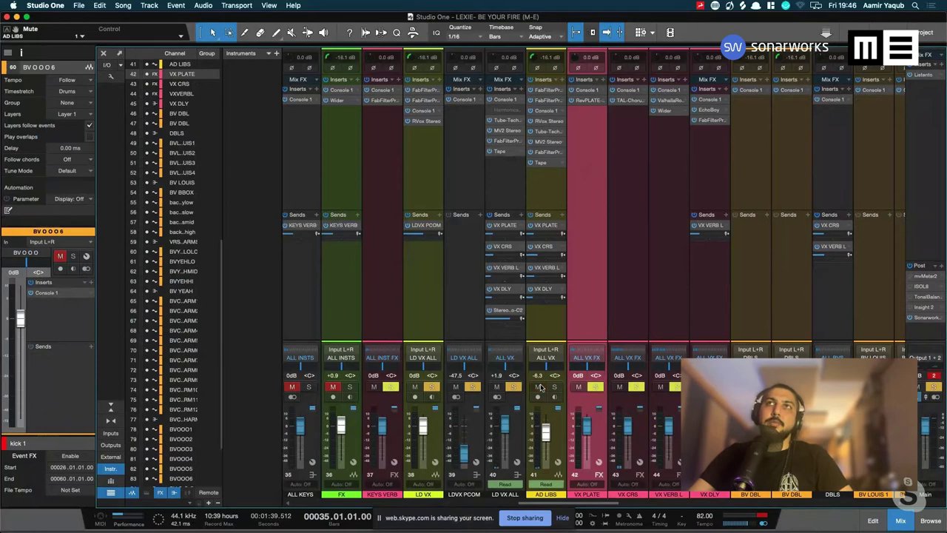
pyautogui.click(559, 324)
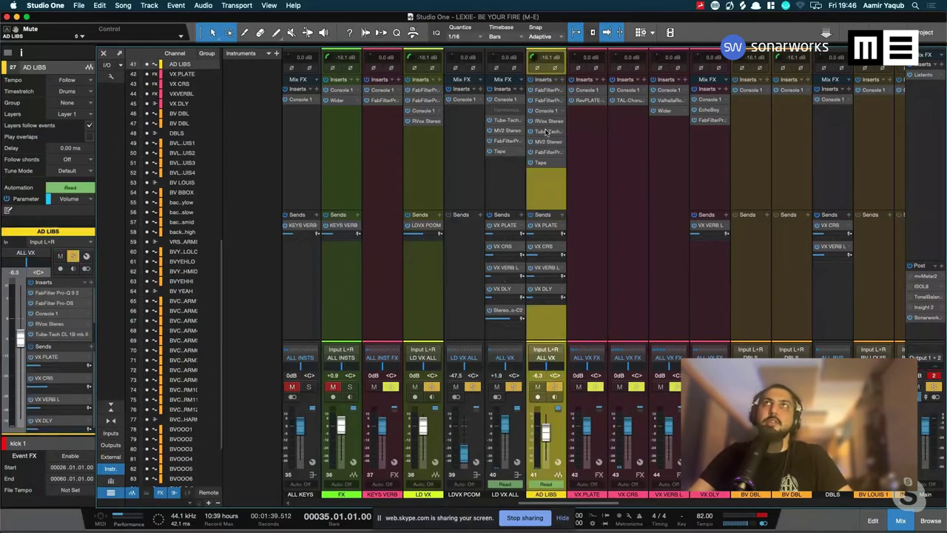
pyautogui.click(546, 131)
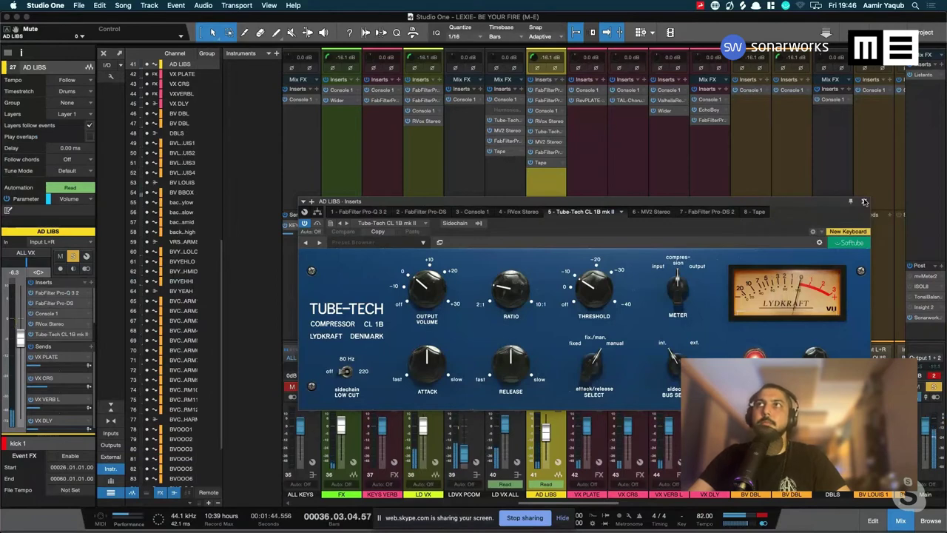
pyautogui.click(865, 201)
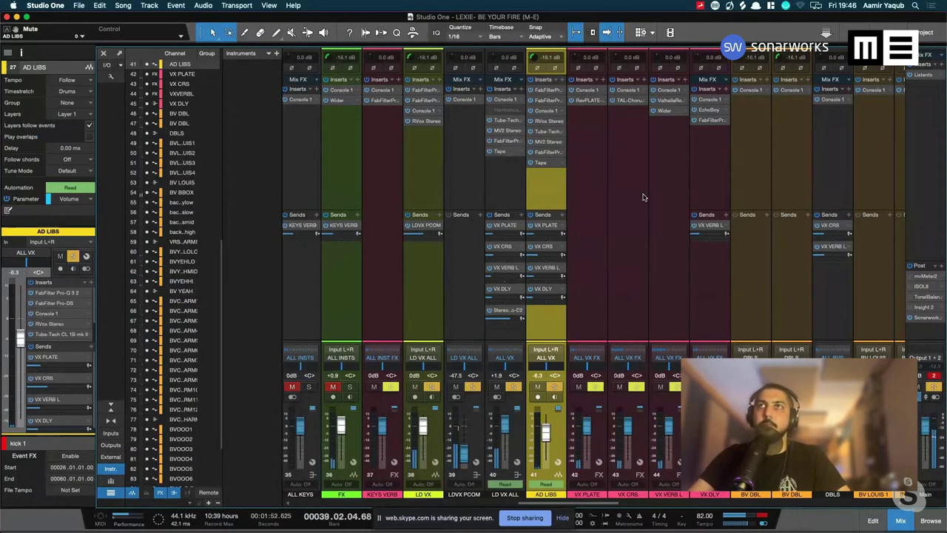
pyautogui.press('space')
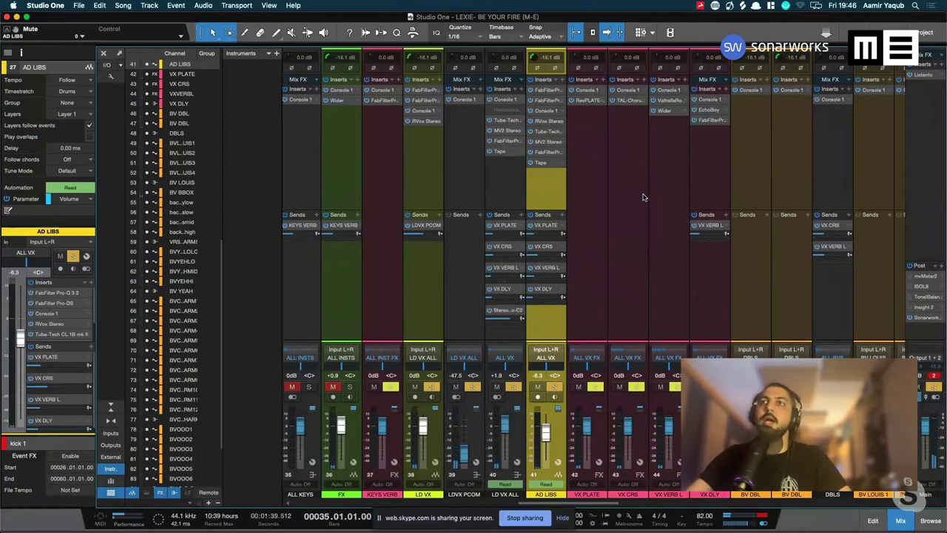
# Select the BV O O O bus at the end of the backing vocals and solo it
pyautogui.hscroll(5, 643, 197)
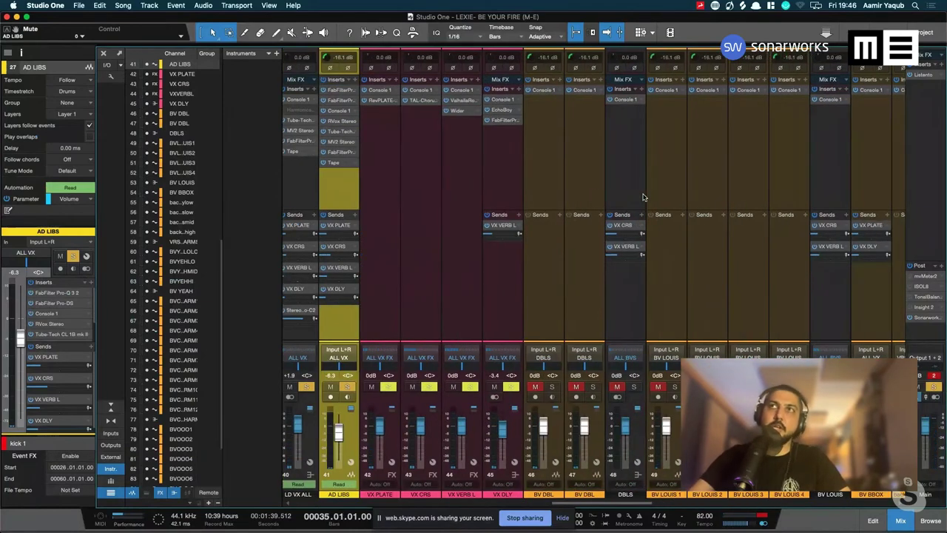
pyautogui.click(561, 434)
pyautogui.hscroll(10, 561, 435)
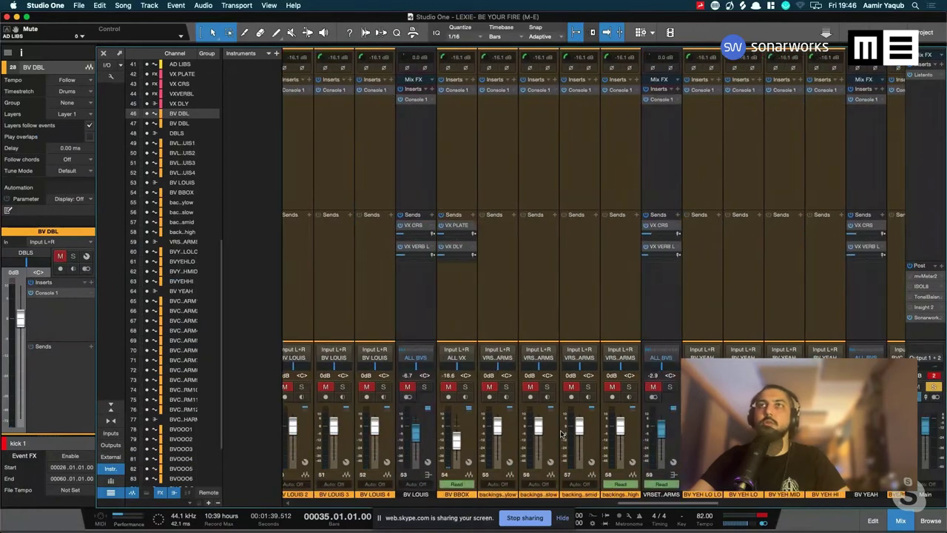
pyautogui.hscroll(15, 561, 434)
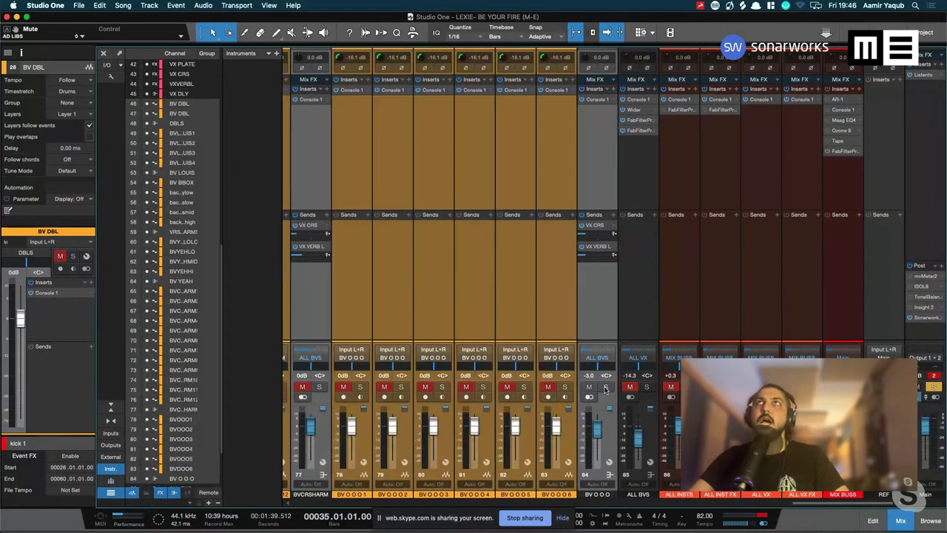
pyautogui.click(609, 309)
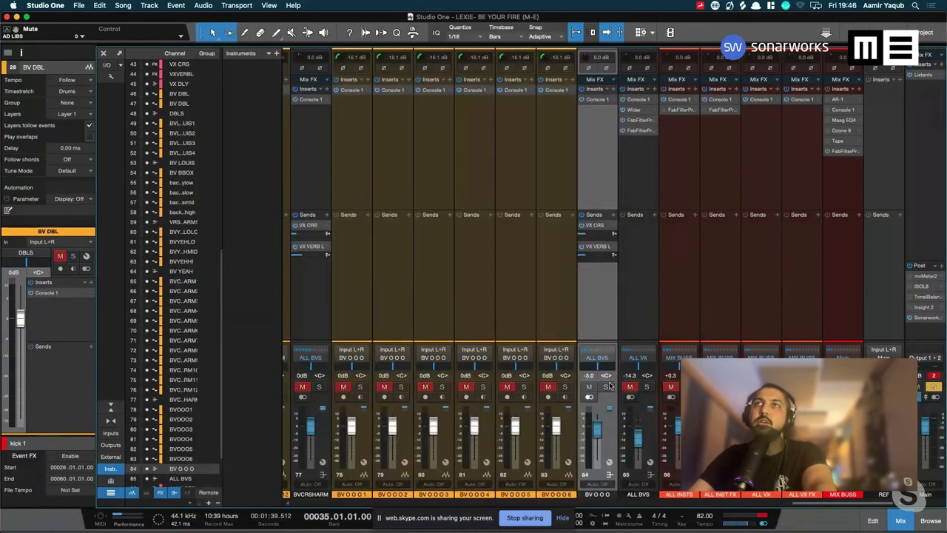
pyautogui.click(608, 387)
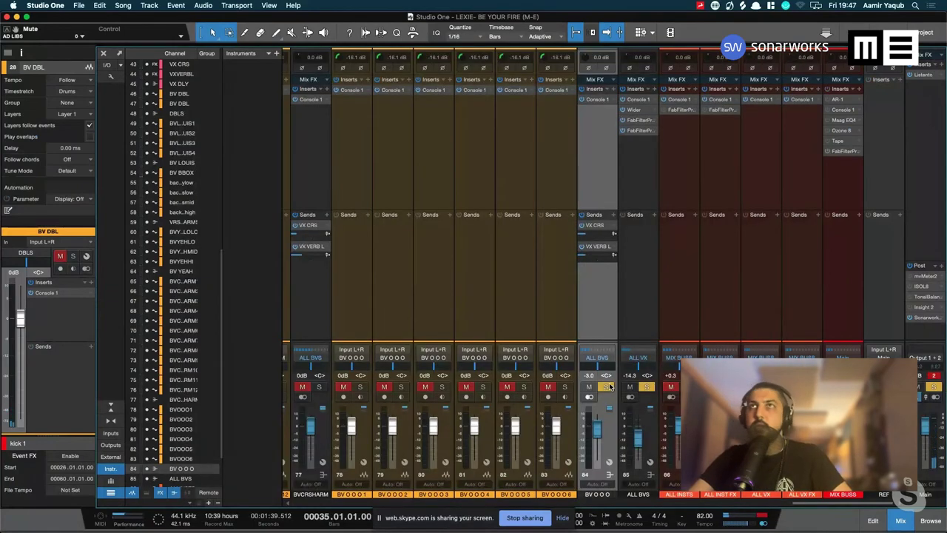
# Unmute and solo the BV O O O O folder track in the arrangement
pyautogui.press('F3')
pyautogui.hscroll(10, 648, 378)
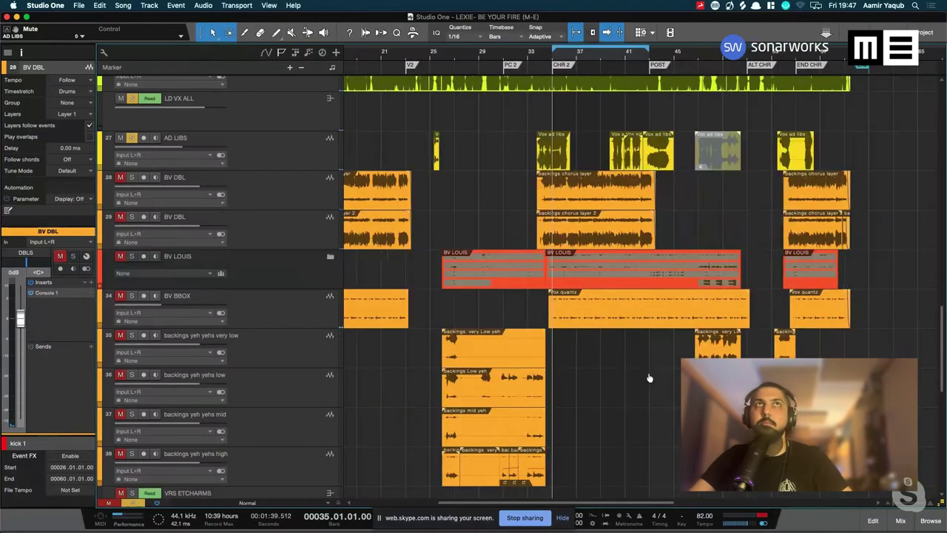
pyautogui.scroll(-10, 649, 374)
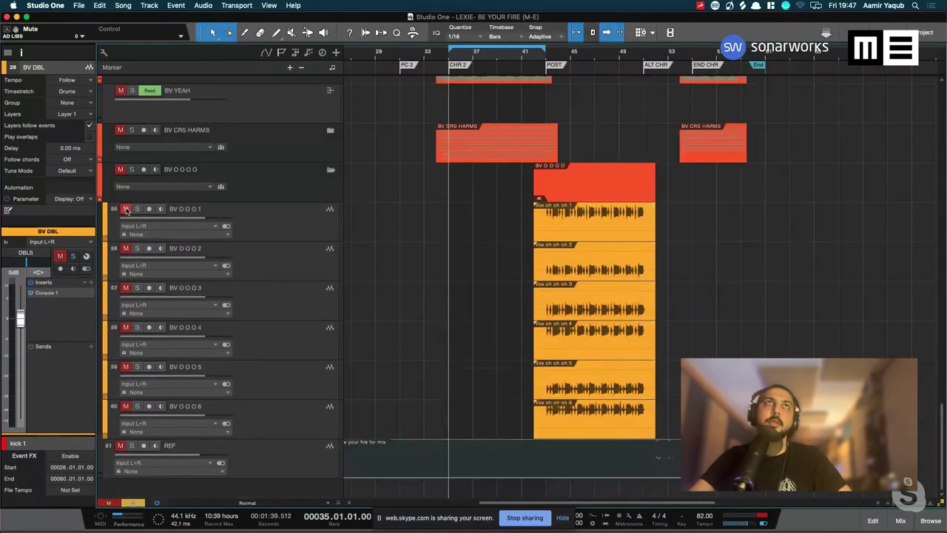
pyautogui.click(120, 170)
pyautogui.click(132, 169)
pyautogui.click(259, 176)
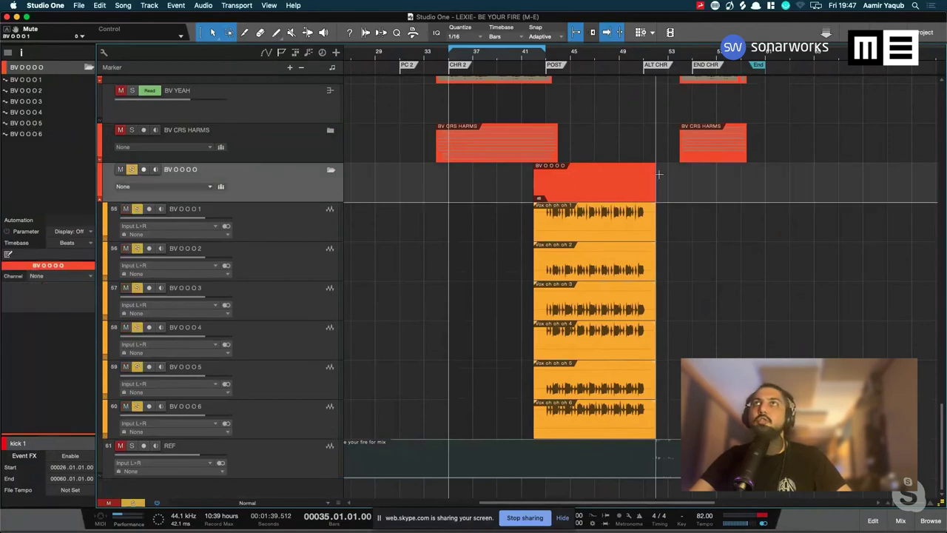
# Set the loop range to the Vox oh oh oh 1 event and play the backing vocals from the POST marker
pyautogui.press('Down')
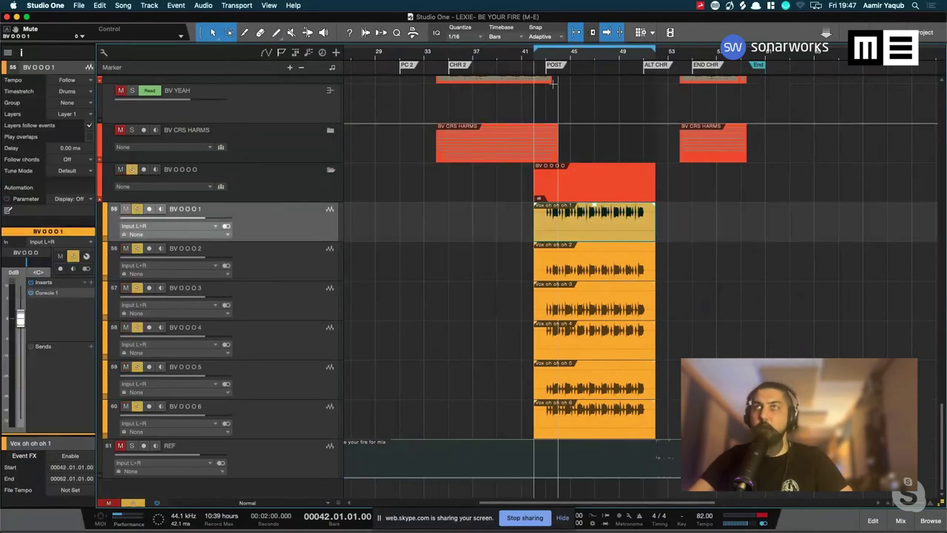
pyautogui.press('e')
pyautogui.press('e')
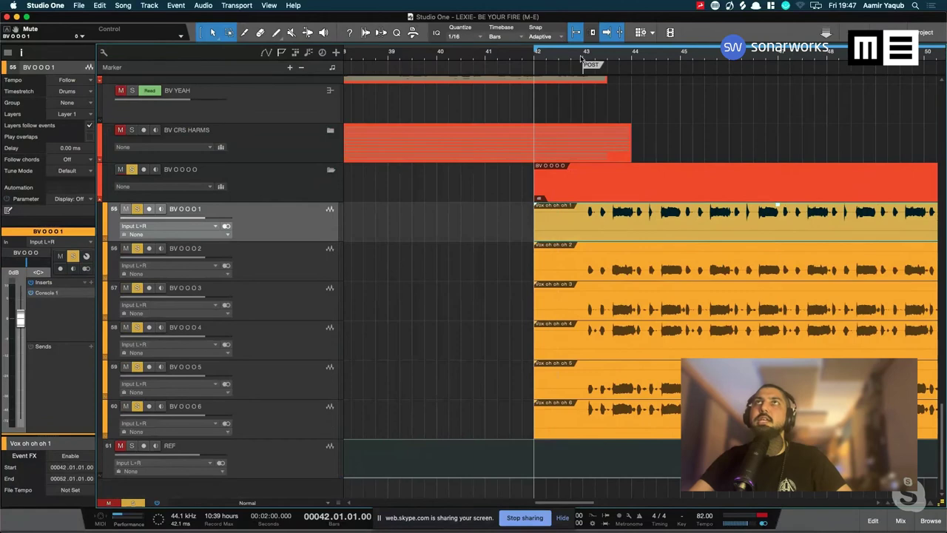
pyautogui.click(585, 59)
pyautogui.press('space')
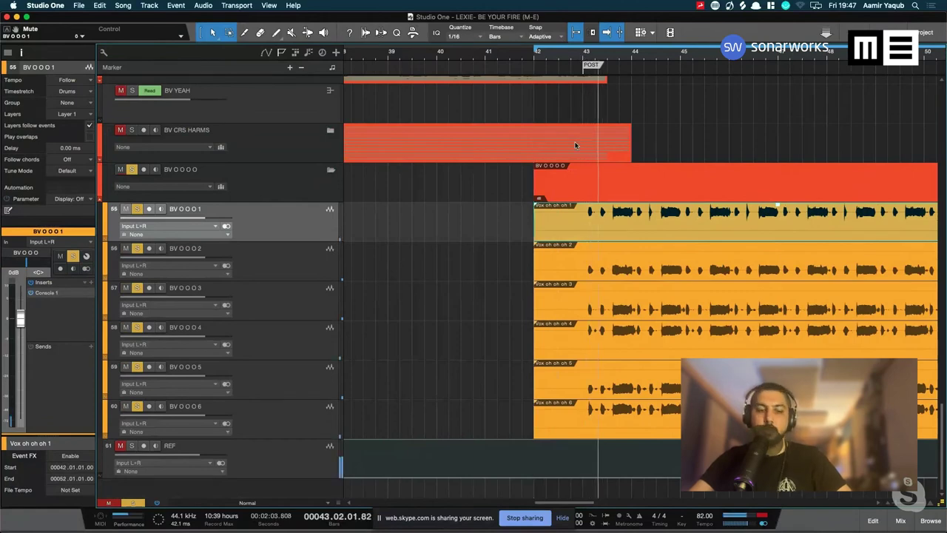
# Examine the inserts and sends of the BV O O O and ALL BVS buses in the mixer
pyautogui.press('F3')
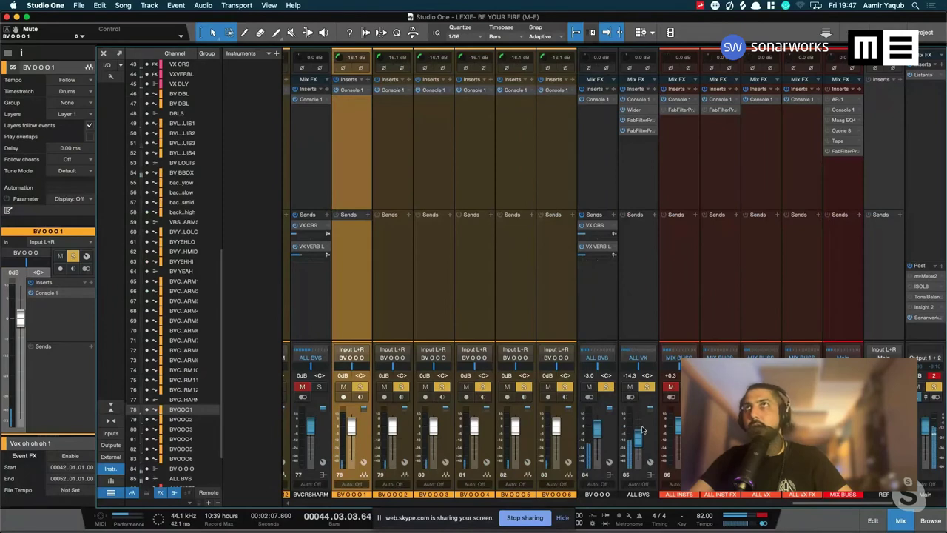
pyautogui.click(642, 273)
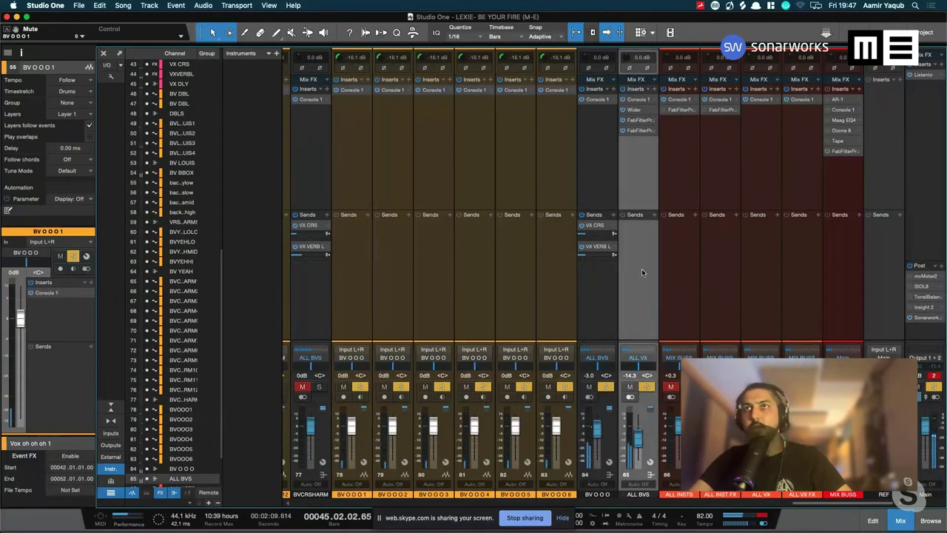
pyautogui.click(603, 311)
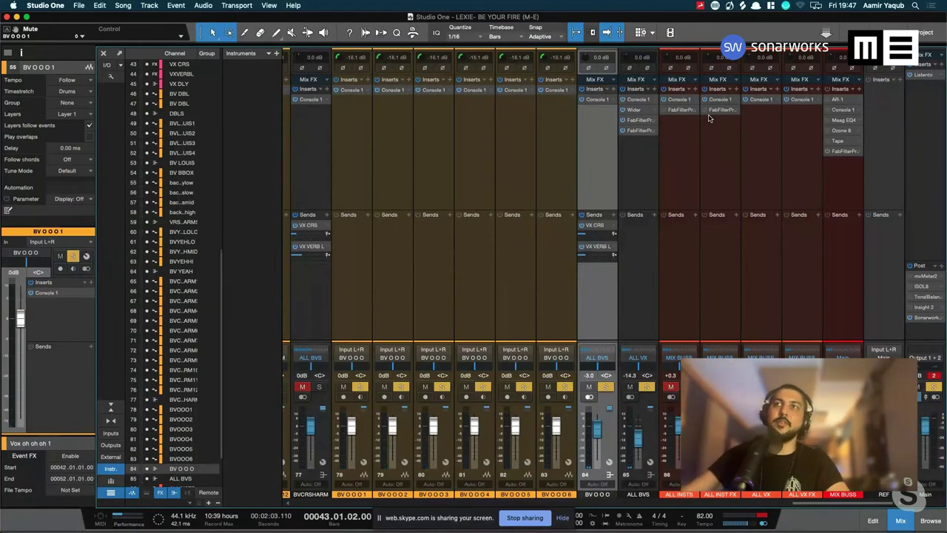
pyautogui.click(651, 252)
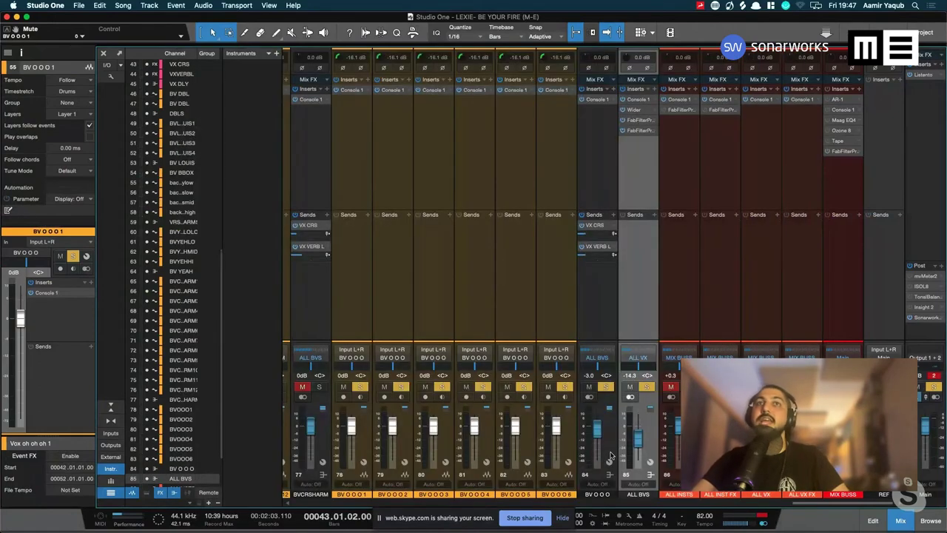
# Unmute the chorus harmony backing vocals, from the BVCRSHARM bus back through its individual channels
pyautogui.hscroll(-5, 611, 456)
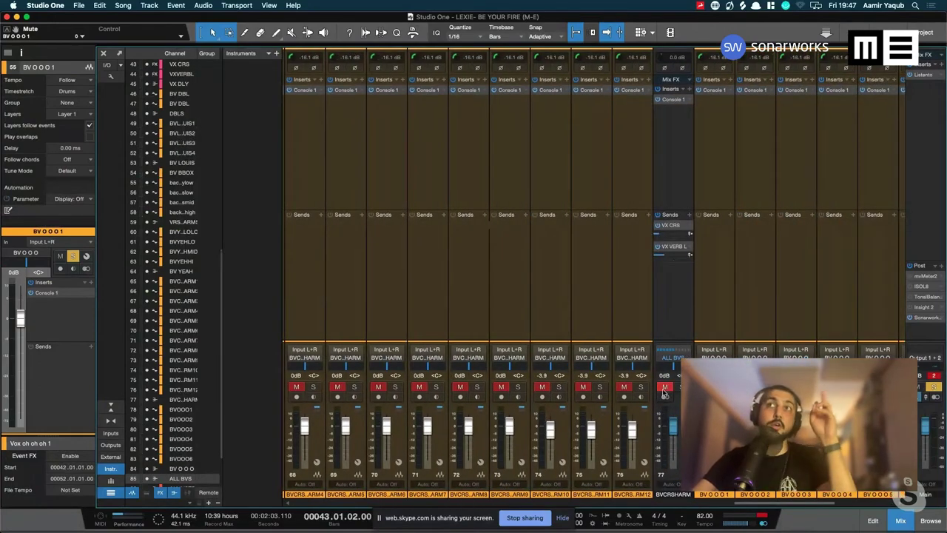
pyautogui.moveTo(665, 391); pyautogui.dragTo(417, 394)
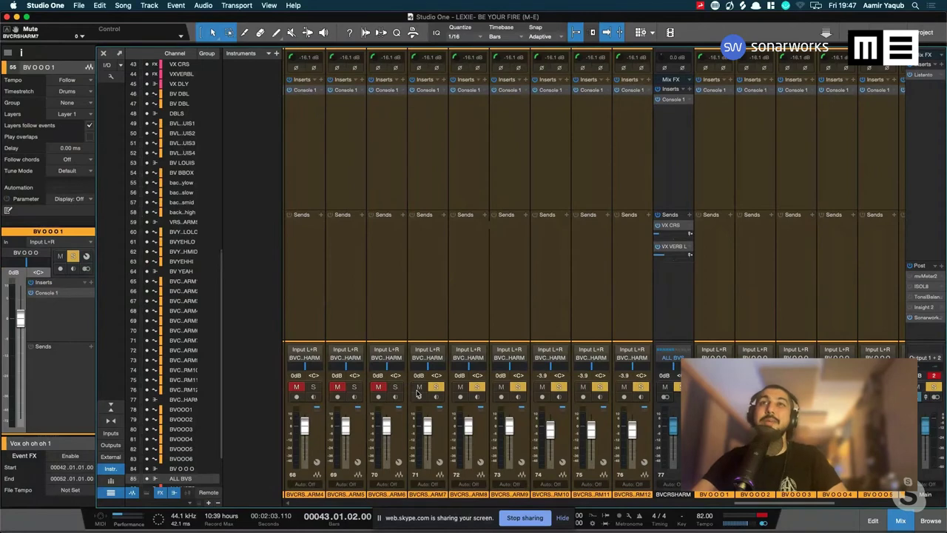
pyautogui.hscroll(-4, 417, 394)
pyautogui.press('capslock')
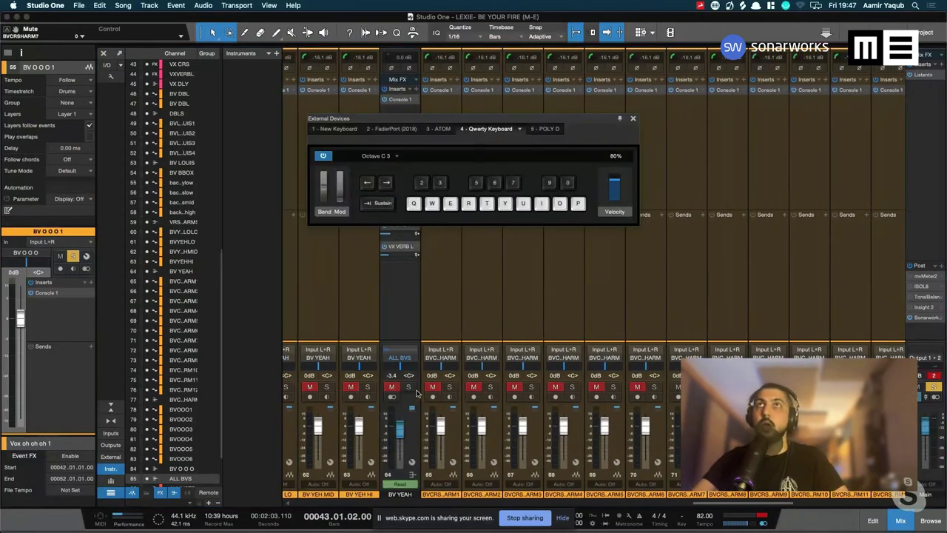
pyautogui.press('capslock')
pyautogui.hscroll(-1, 568, 384)
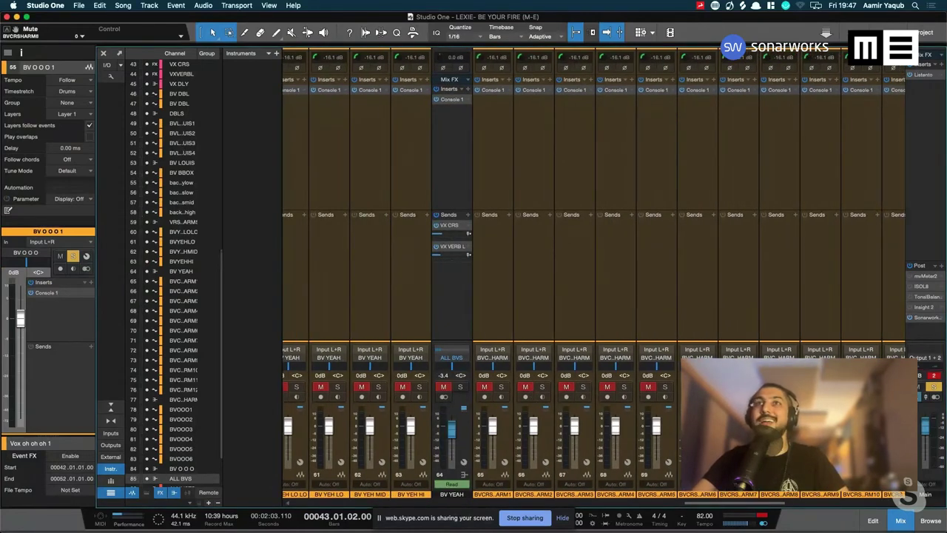
# Unmute the BV YEAH bus and its yeh channels, plus the verse harmony bus with its backings channels
pyautogui.click(446, 387)
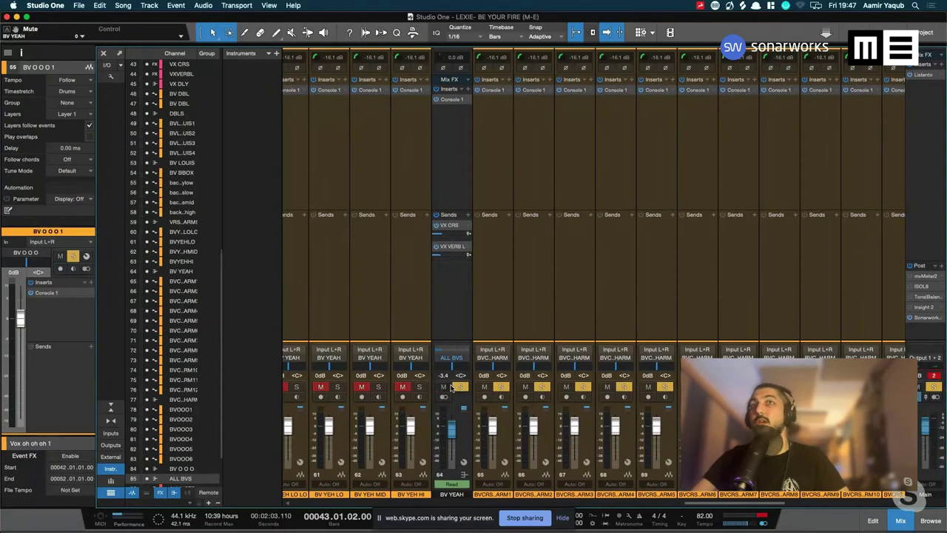
pyautogui.hscroll(-5, 451, 387)
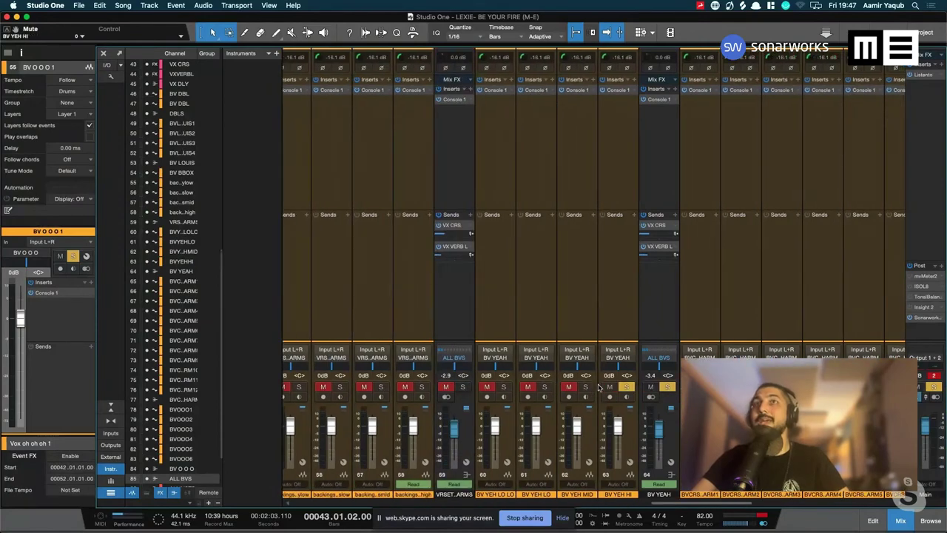
pyautogui.hscroll(-5, 400, 385)
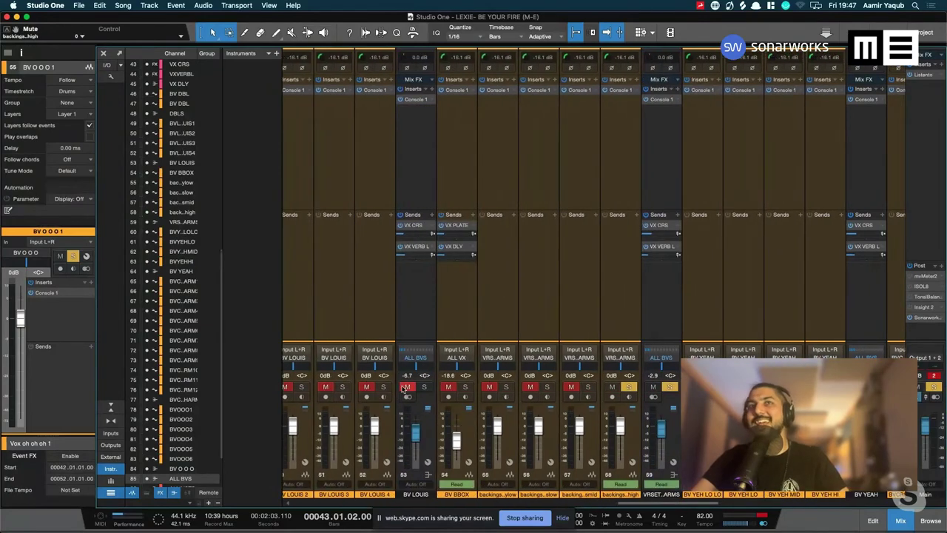
# Unmute BV BBOX, the BV LOUIS bus and its channels, and the backing vocal doubles
pyautogui.click(446, 388)
pyautogui.click(406, 387)
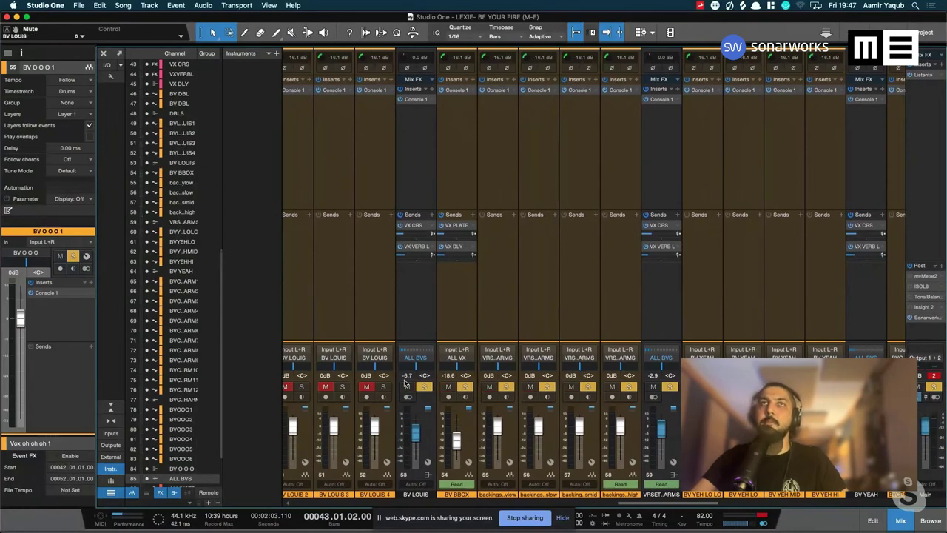
pyautogui.hscroll(-3, 376, 381)
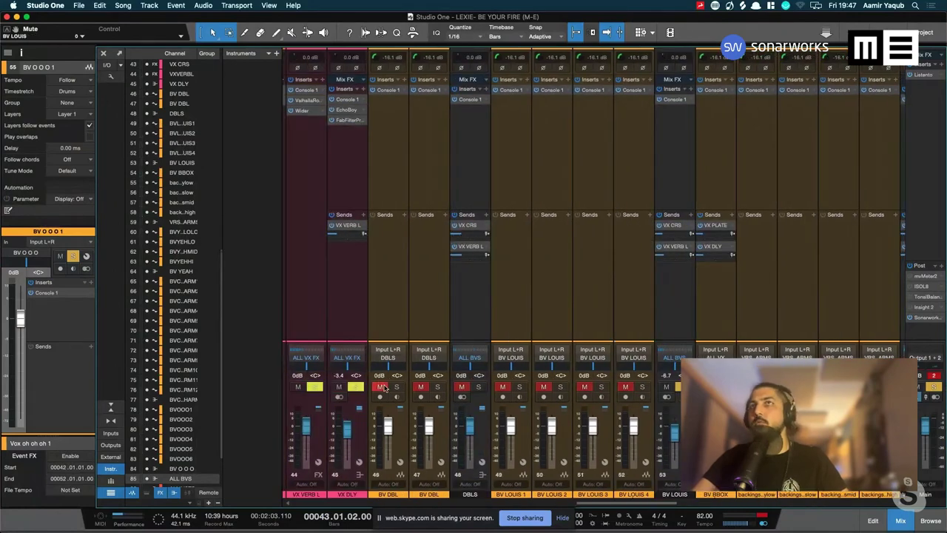
pyautogui.moveTo(397, 387); pyautogui.dragTo(620, 391)
# Unmute the ALL INSTS bus and check the drum, bass and guitar channels
pyautogui.hscroll(15, 620, 391)
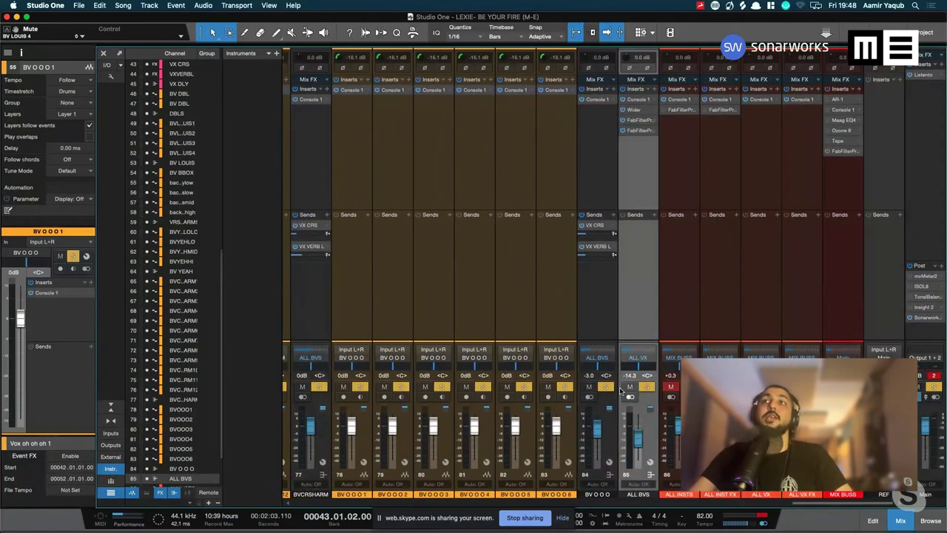
pyautogui.click(673, 386)
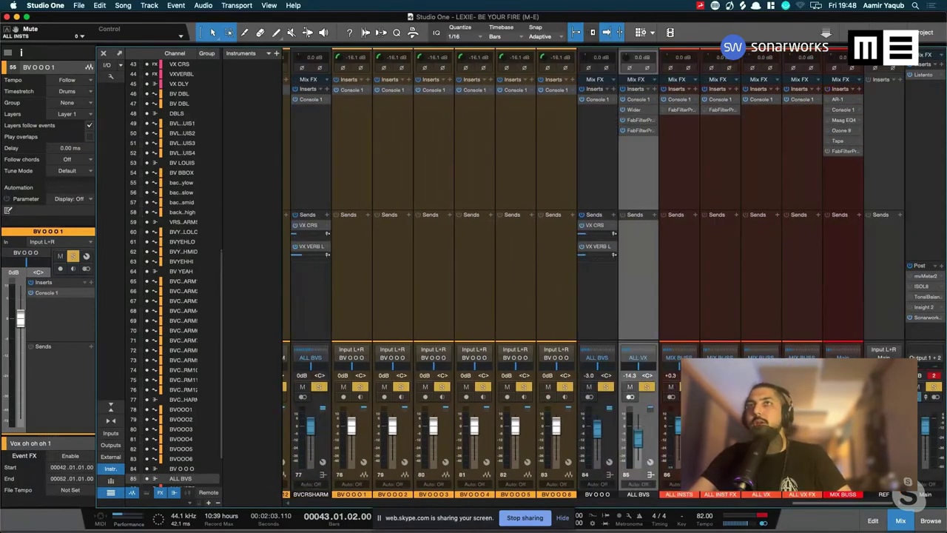
pyautogui.hscroll(-20, 673, 386)
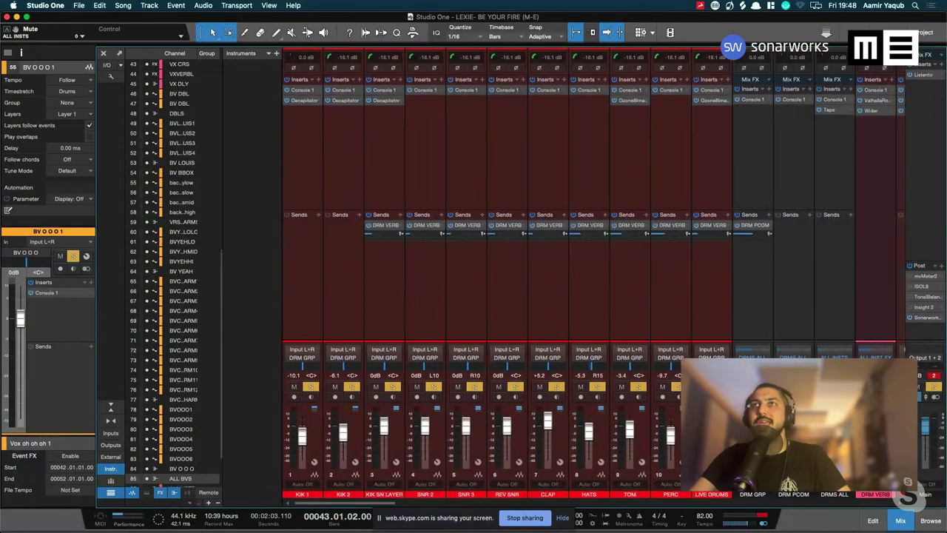
pyautogui.hscroll(4, 672, 386)
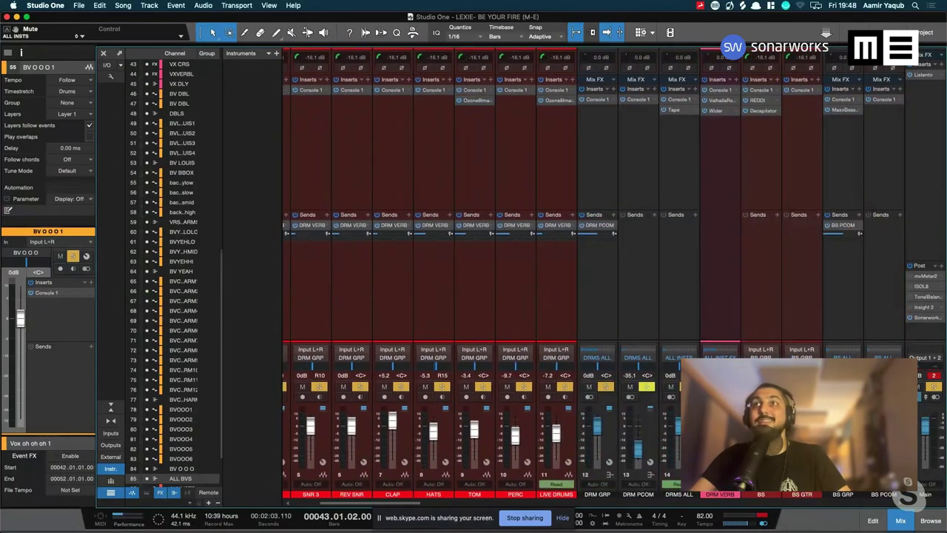
pyautogui.hscroll(8, 672, 387)
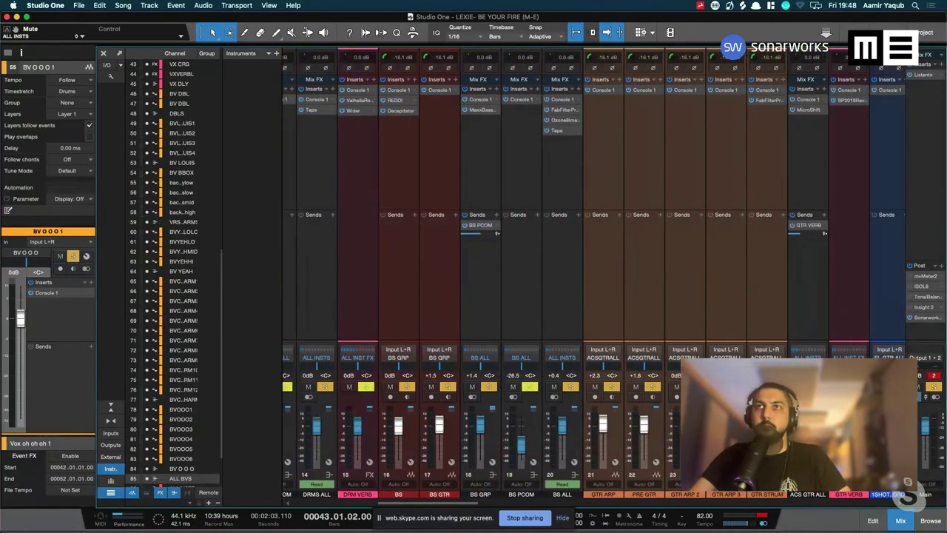
# Select the channels from GTR ARP to KEYS VERB, mute them together and unmute them again
pyautogui.click(621, 428)
pyautogui.hscroll(12, 621, 428)
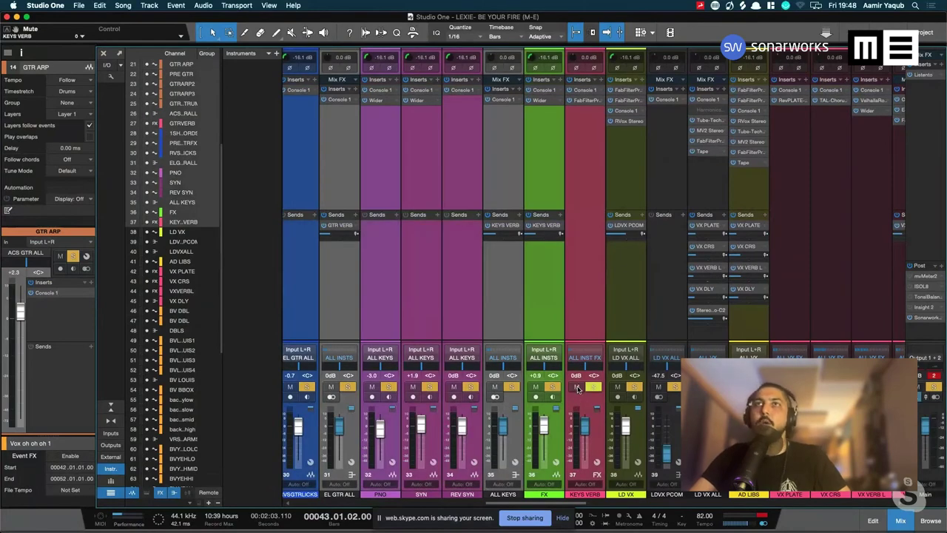
pyautogui.click(534, 387)
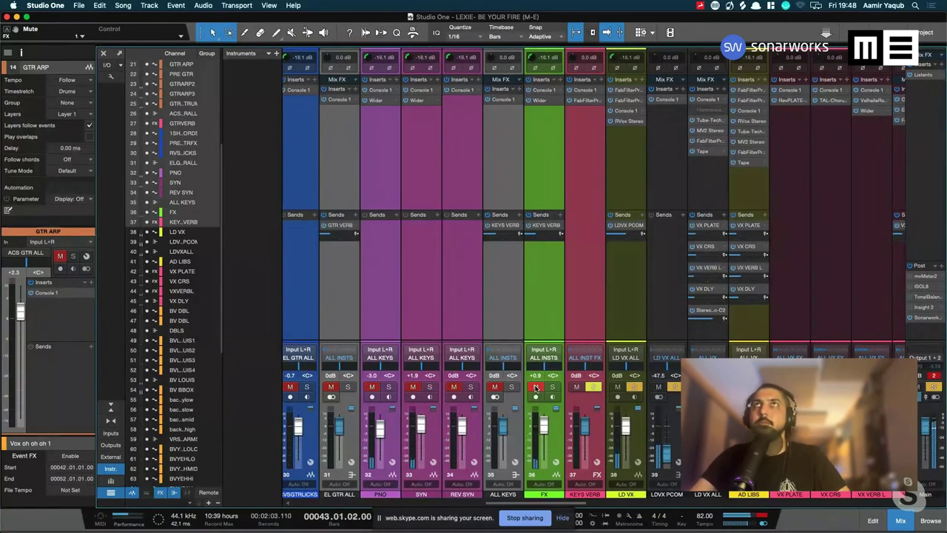
pyautogui.click(536, 387)
# Select the acoustic guitar channels from GTR ARP through the ACS GTR ALL bus
pyautogui.hscroll(-8, 536, 387)
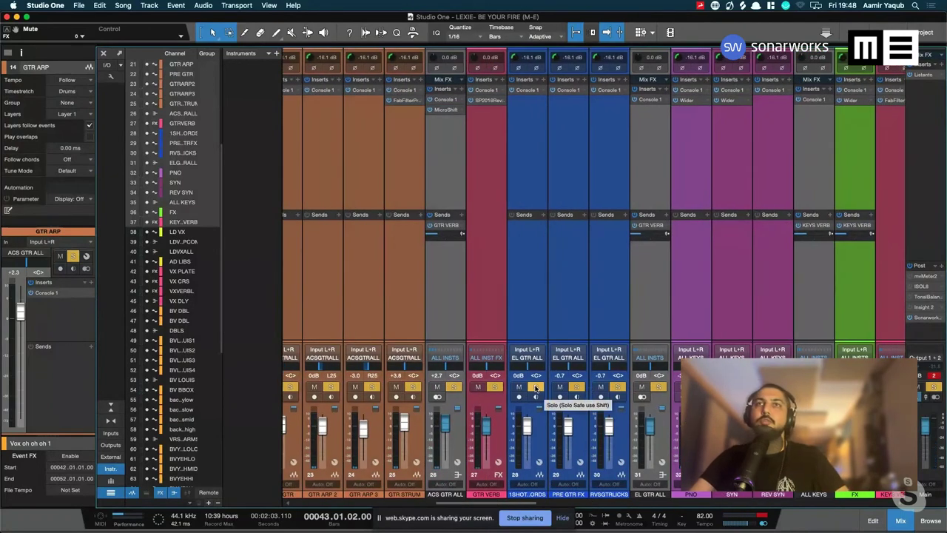
pyautogui.click(449, 441)
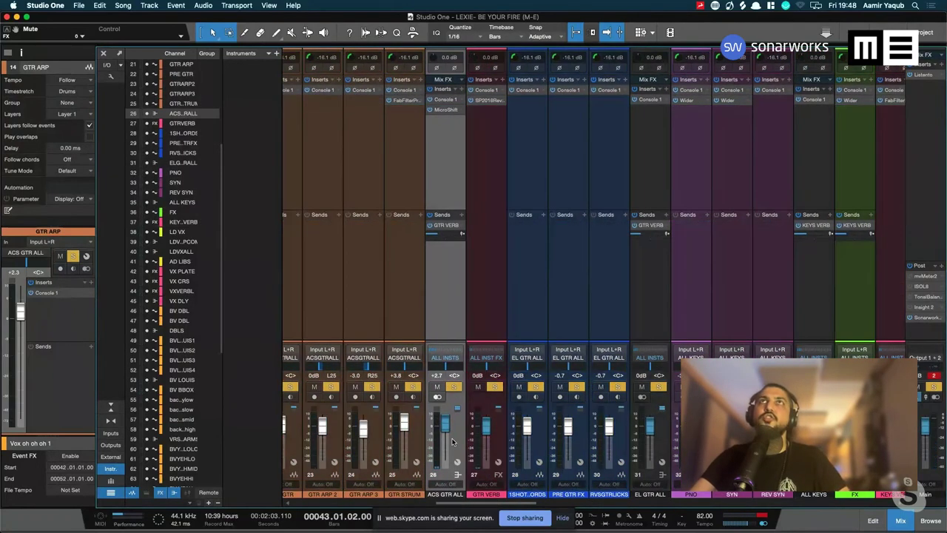
pyautogui.hscroll(-5, 453, 442)
pyautogui.hscroll(-2, 453, 442)
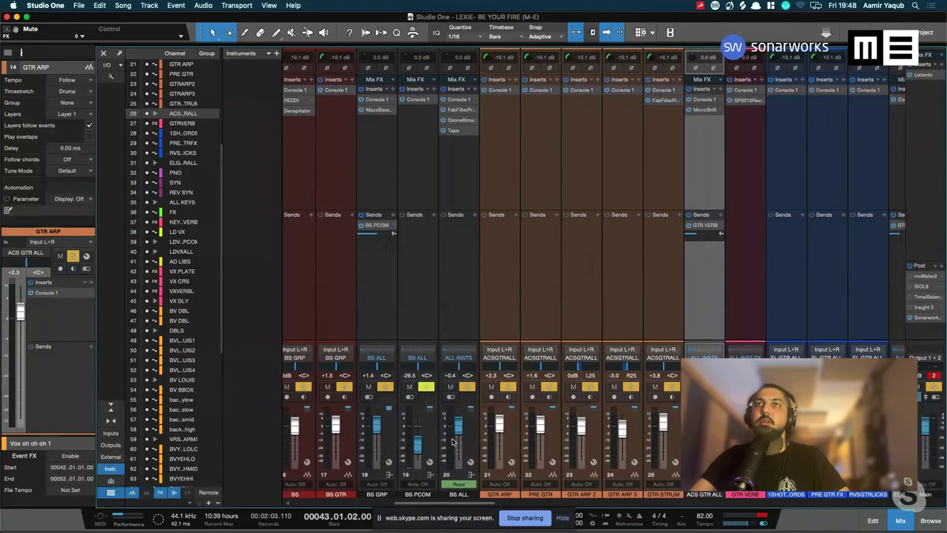
pyautogui.click(507, 439)
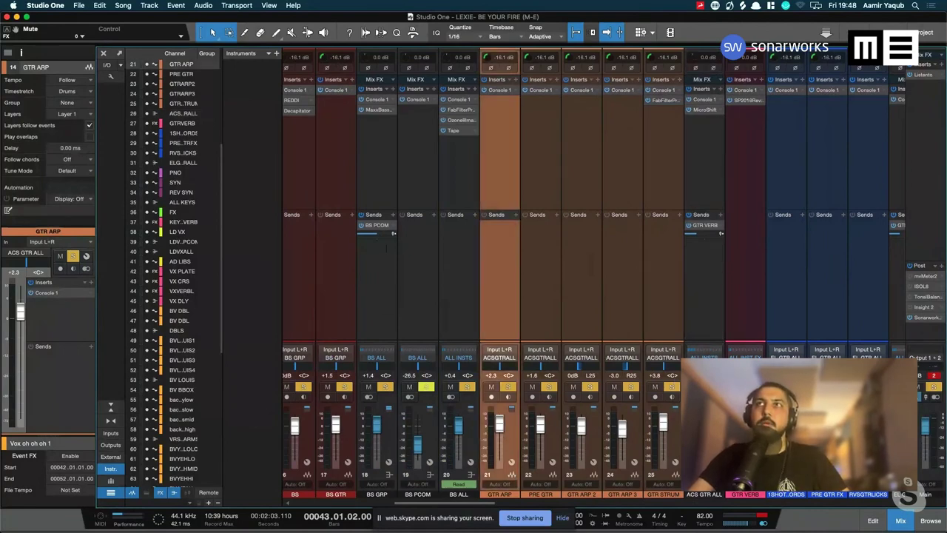
pyautogui.keyDown('shift'); pyautogui.click(704, 385); pyautogui.keyUp('shift')
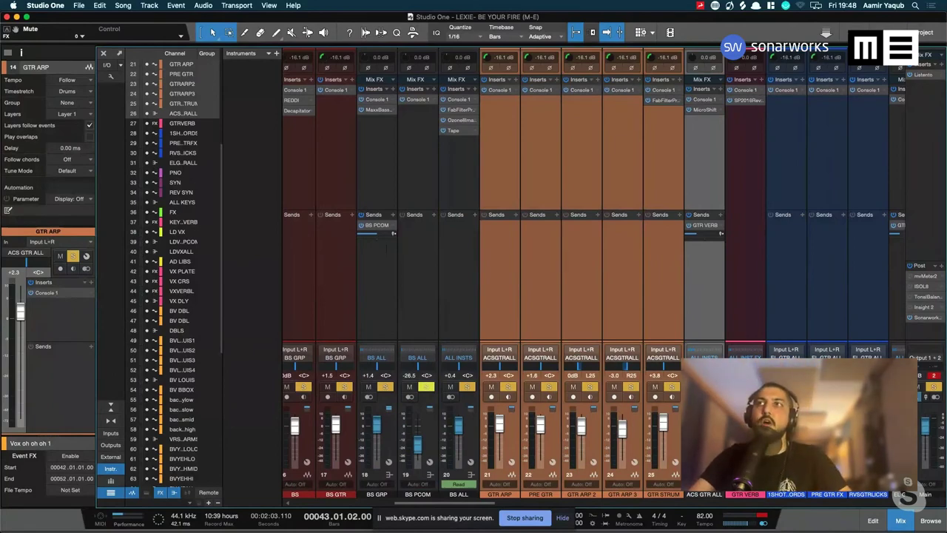
# Check the FX channel, and select the acoustic guitar channels from GTR ARP to GTR STRUM
pyautogui.hscroll(10, 592, 274)
pyautogui.click(651, 446)
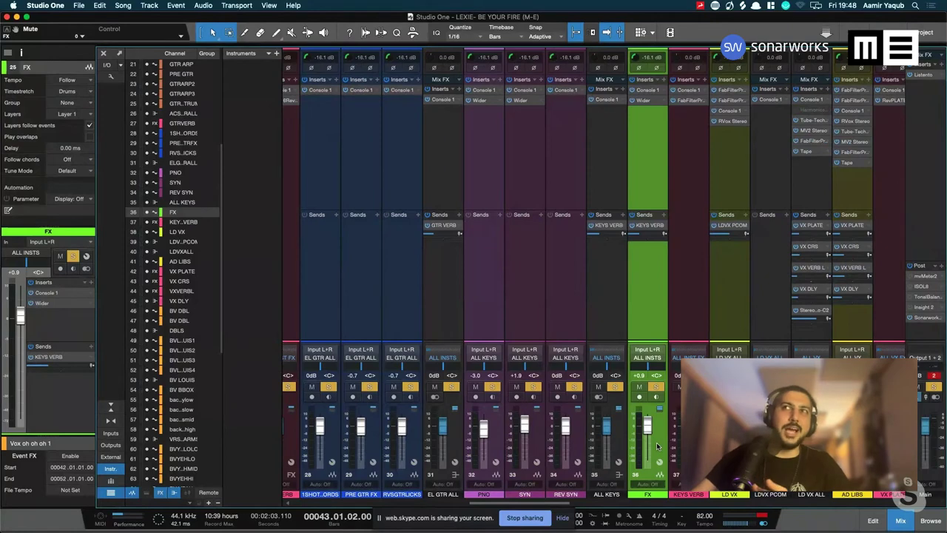
pyautogui.hscroll(-10, 656, 441)
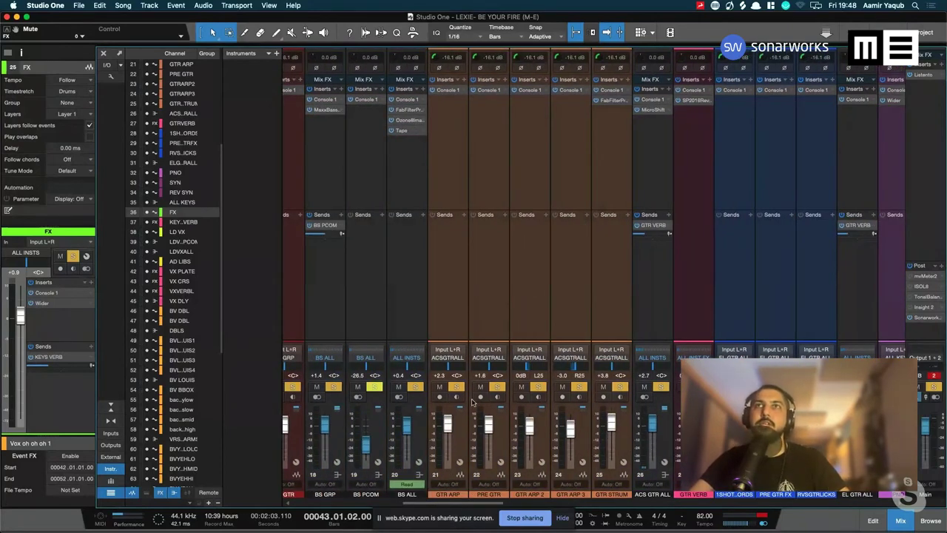
pyautogui.click(465, 439)
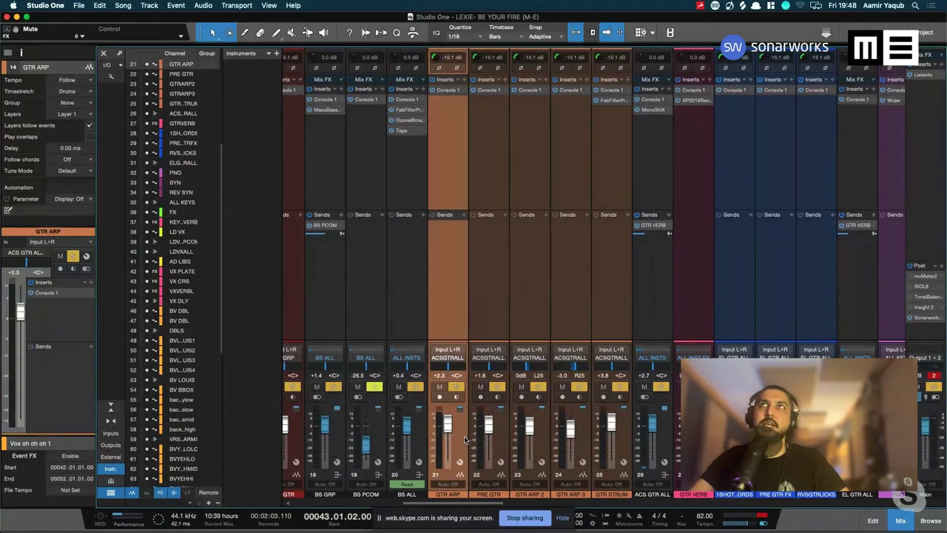
pyautogui.keyDown('shift'); pyautogui.click(623, 426); pyautogui.keyUp('shift')
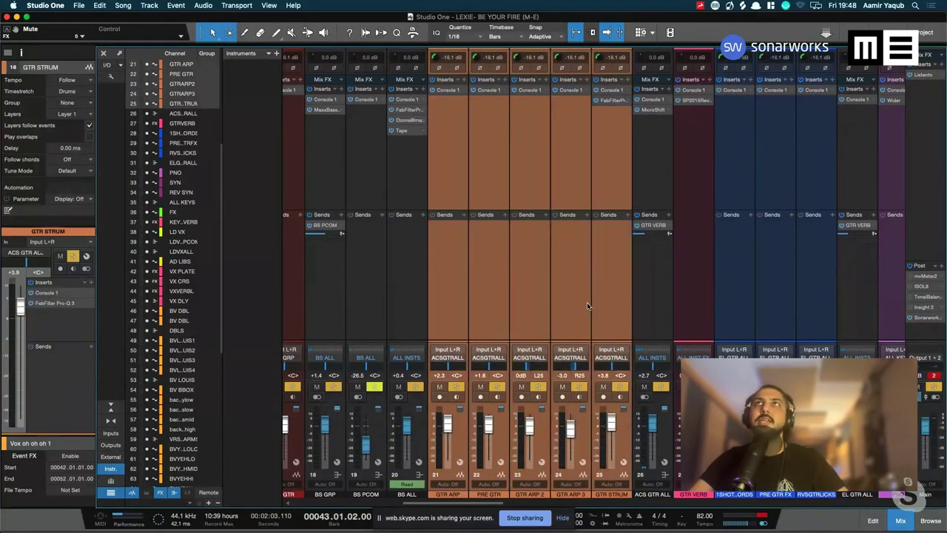
# Select the ACS GTR ALL bus and each acoustic guitar channel from GTR ARP to GTR STRUM individually, ending on ACS GTR ALL
pyautogui.click(655, 295)
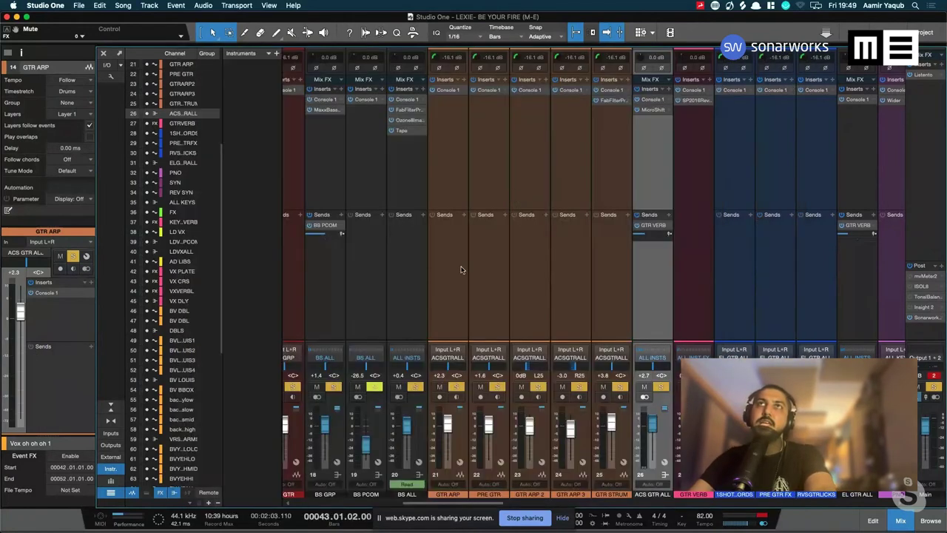
pyautogui.click(447, 269)
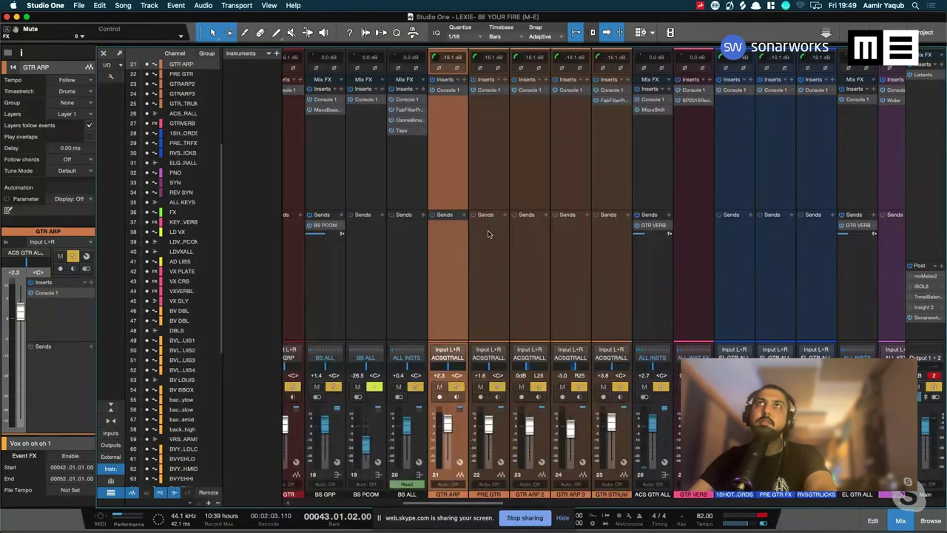
pyautogui.click(487, 231)
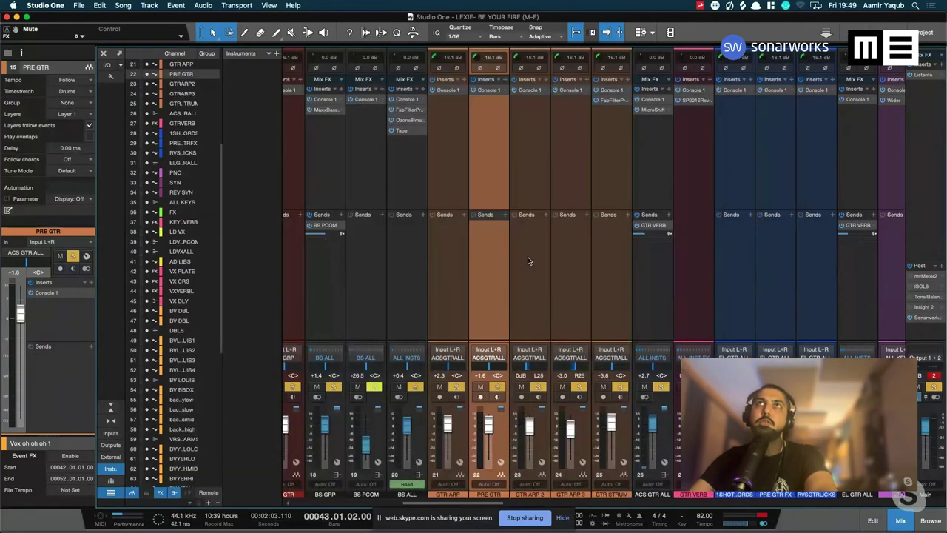
pyautogui.click(527, 258)
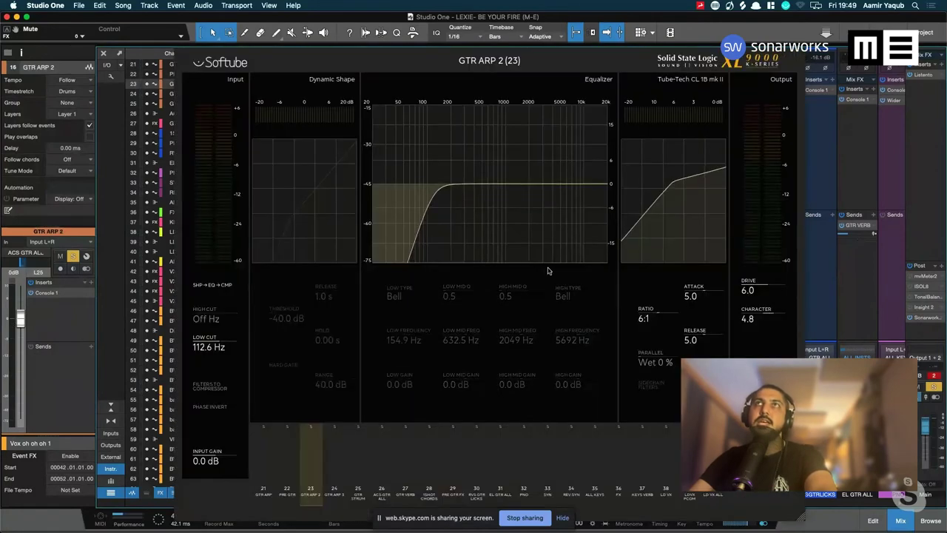
pyautogui.click(563, 270)
pyautogui.click(619, 265)
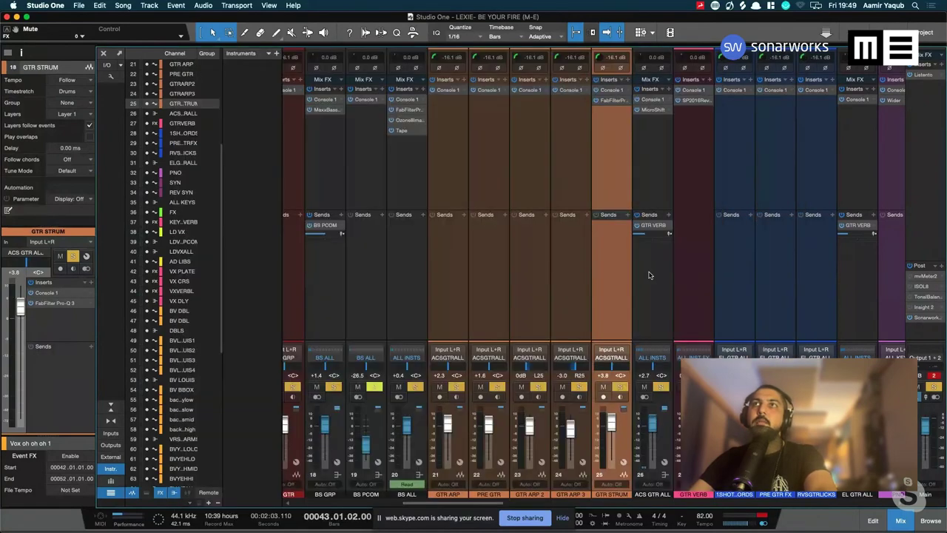
pyautogui.click(649, 275)
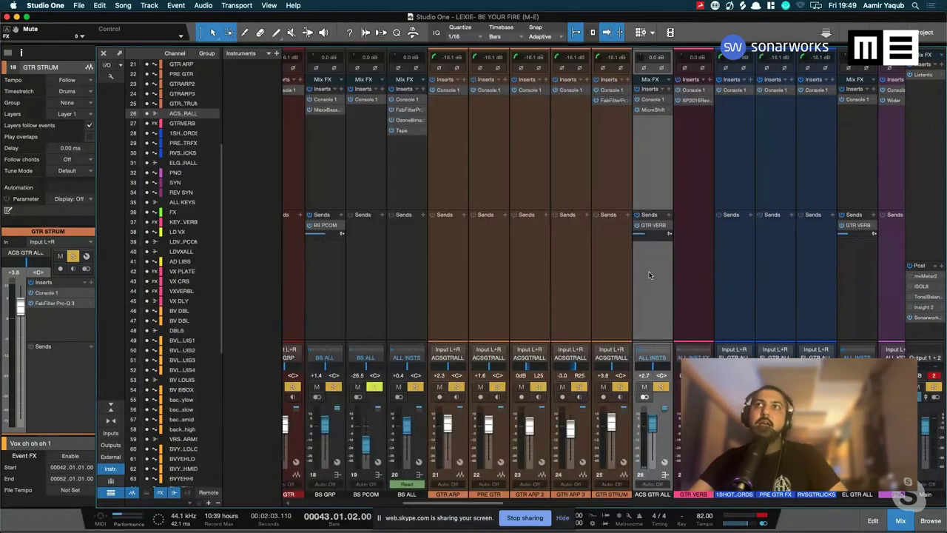
# Find the electric guitar and keys channels in the mixer and select the EL GTR ALL bus
pyautogui.hscroll(20, 674, 323)
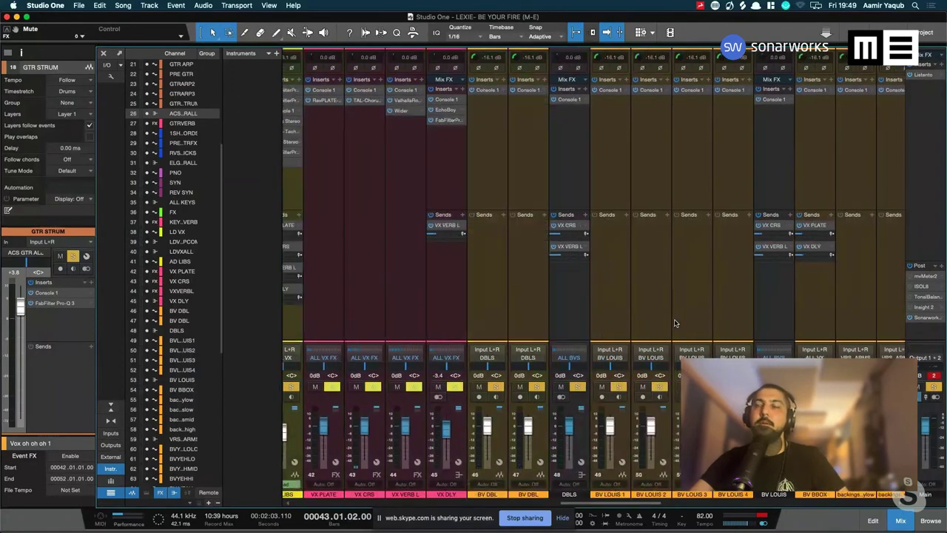
pyautogui.hscroll(-15, 674, 323)
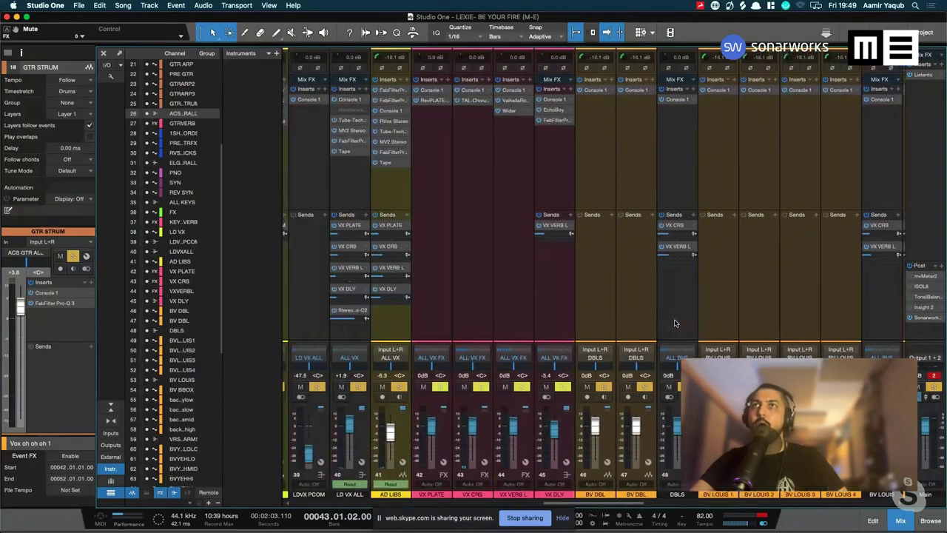
pyautogui.hscroll(-2, 674, 323)
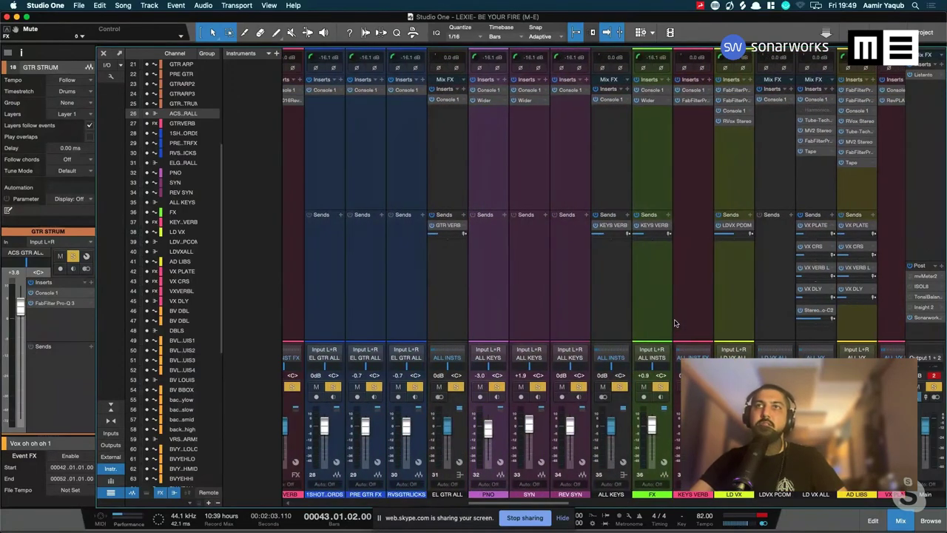
pyautogui.hscroll(-1, 562, 381)
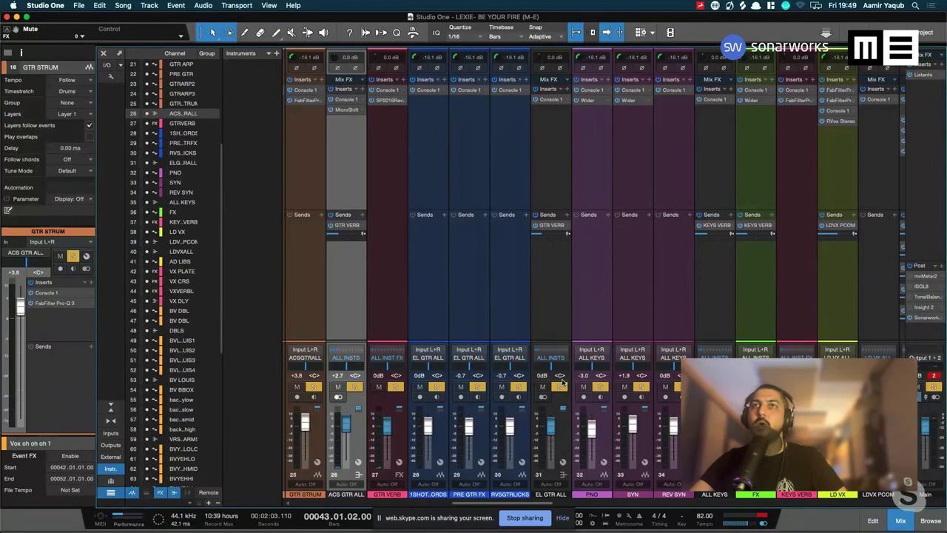
pyautogui.click(567, 448)
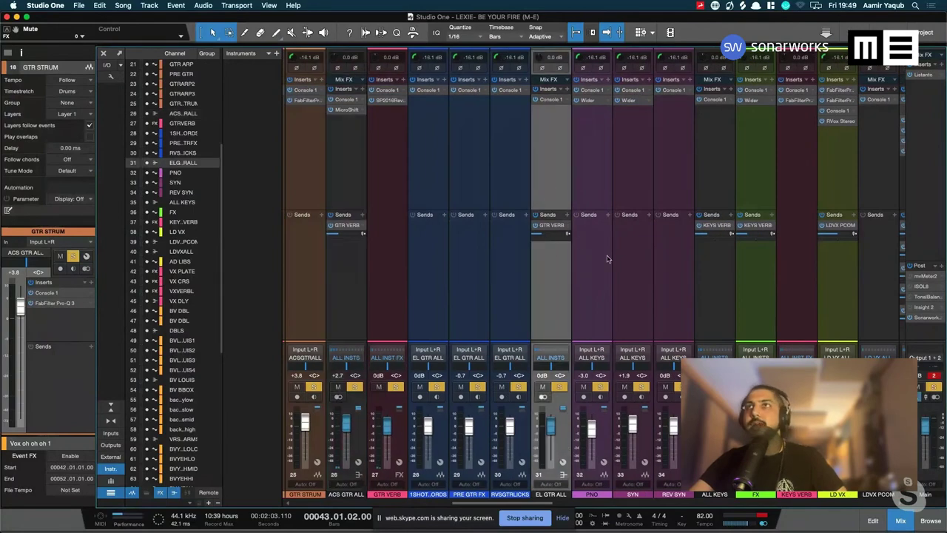
# View the SP2016 Reverb settings on the GTR VERB channel and close the plugin window
pyautogui.hscroll(-3, 607, 258)
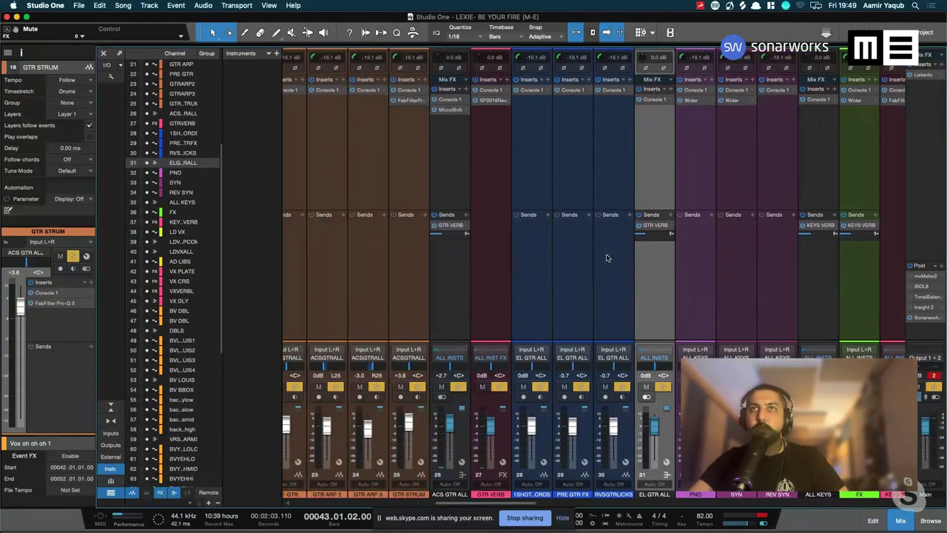
pyautogui.click(490, 115)
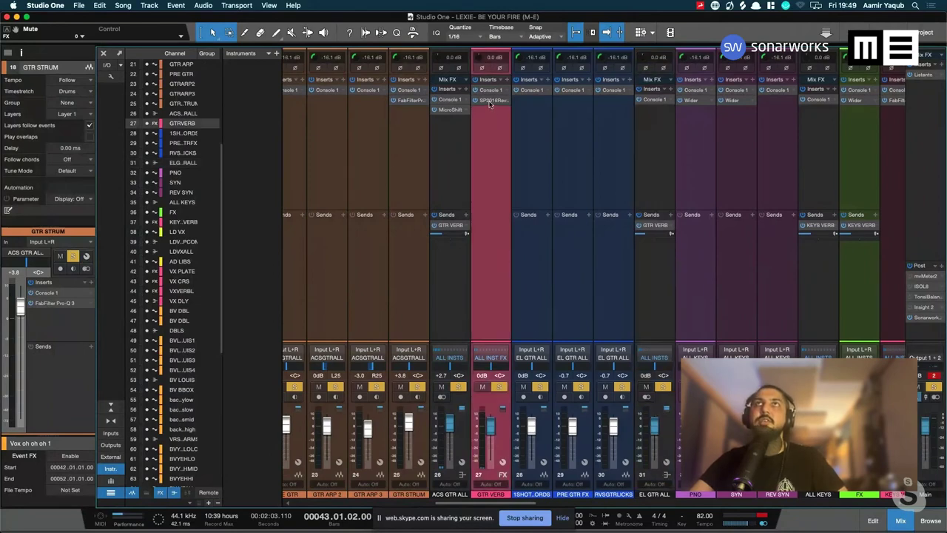
pyautogui.click(489, 103)
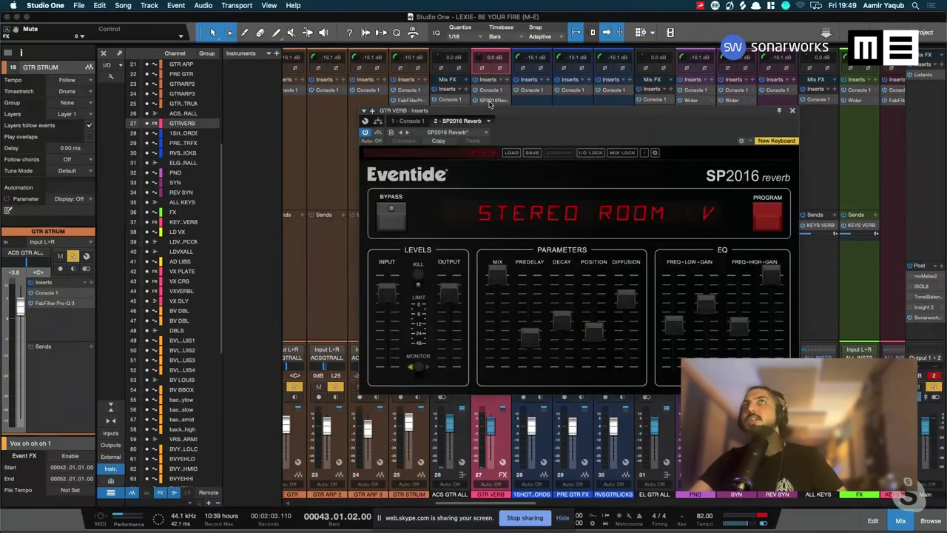
pyautogui.click(792, 111)
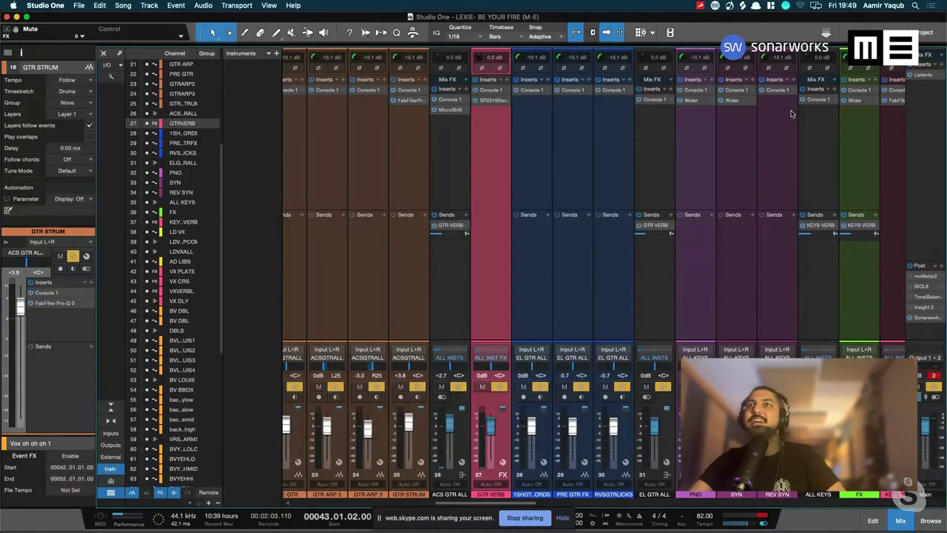
# Select the main buses at the end of the mixer from ALL INSTS through MIX BUSS
pyautogui.hscroll(15, 790, 112)
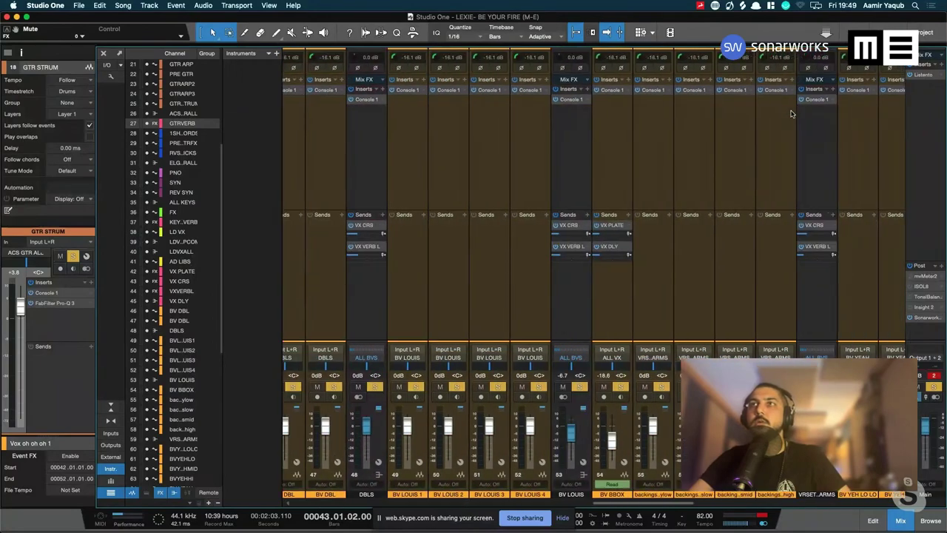
pyautogui.hscroll(12, 790, 113)
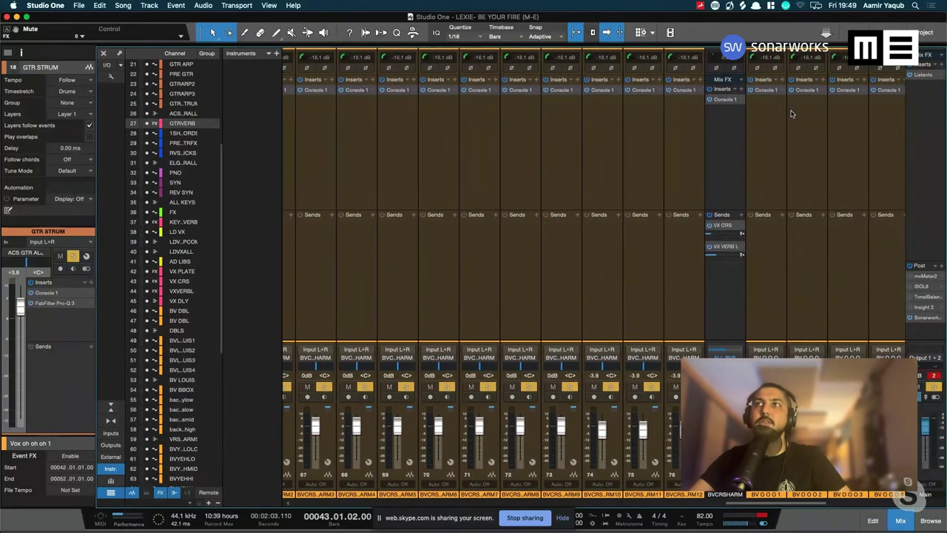
pyautogui.hscroll(5, 790, 113)
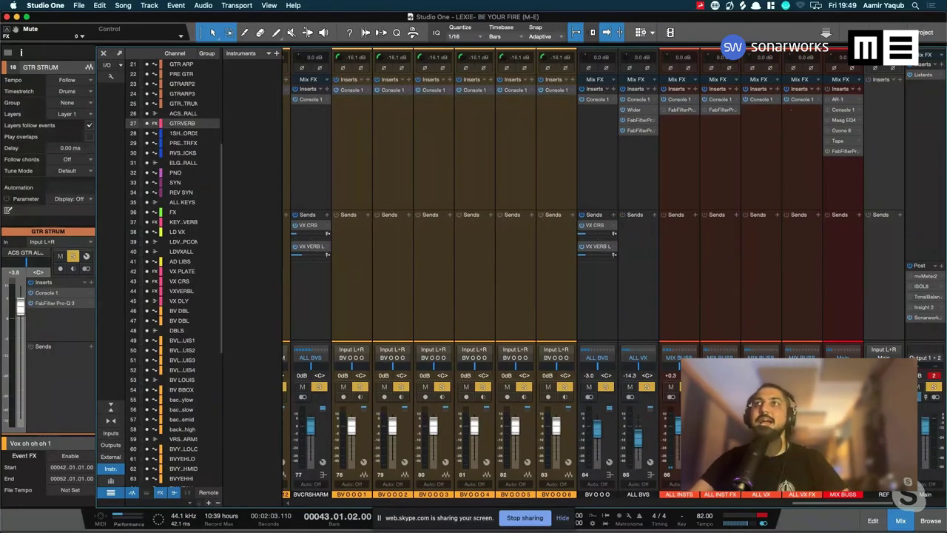
pyautogui.click(679, 494)
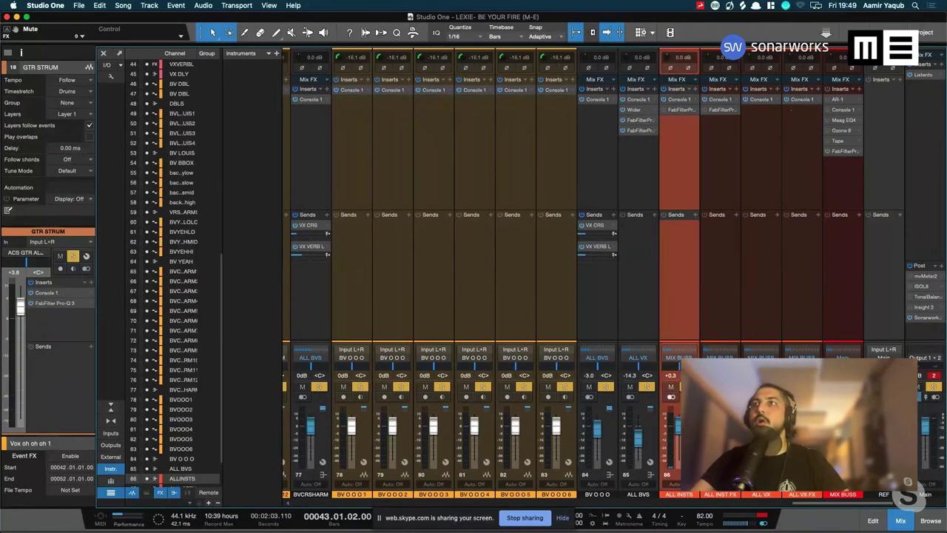
pyautogui.keyDown('shift'); pyautogui.click(843, 494); pyautogui.keyUp('shift')
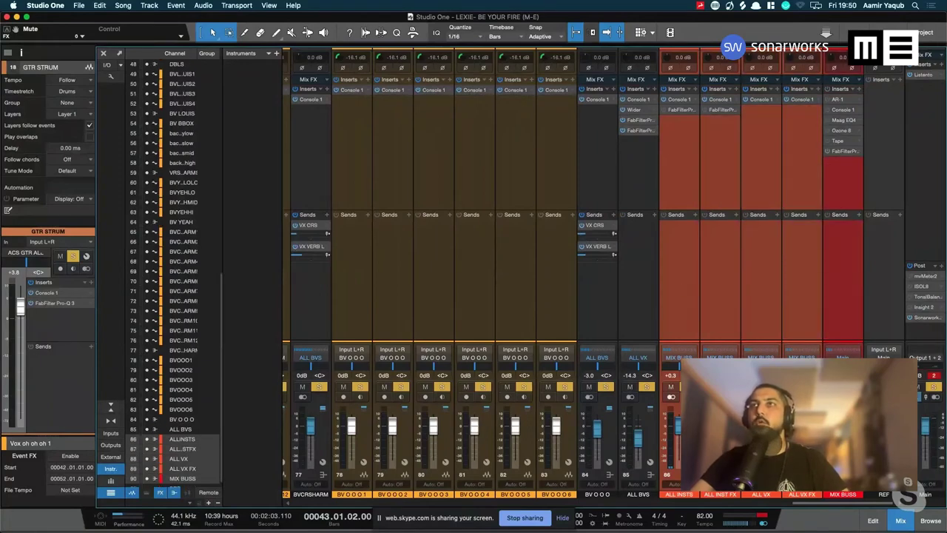
# Select the ALL INSTS, ALL INST FX, ALL VX, ALL VX FX and MIX BUSS channels one at a time
pyautogui.click(669, 58)
pyautogui.click(714, 57)
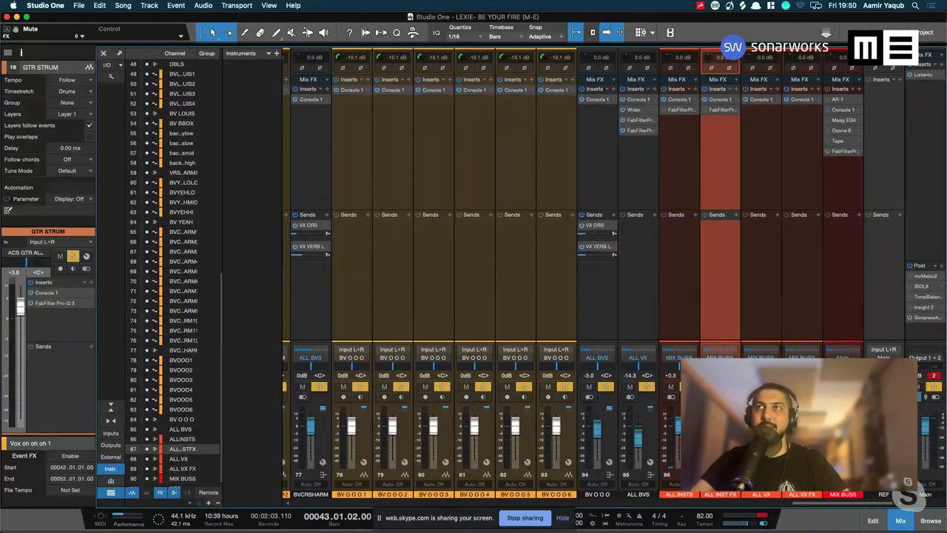
pyautogui.click(762, 57)
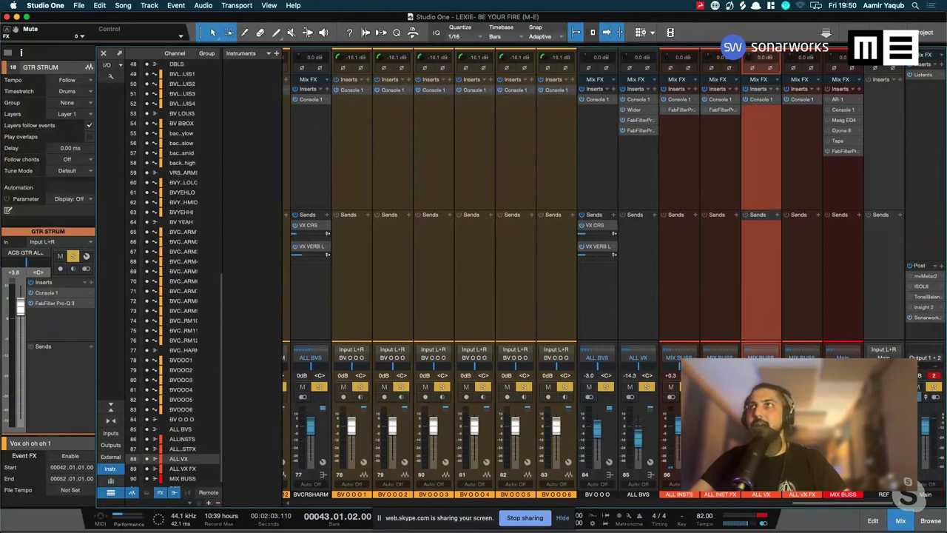
pyautogui.click(803, 57)
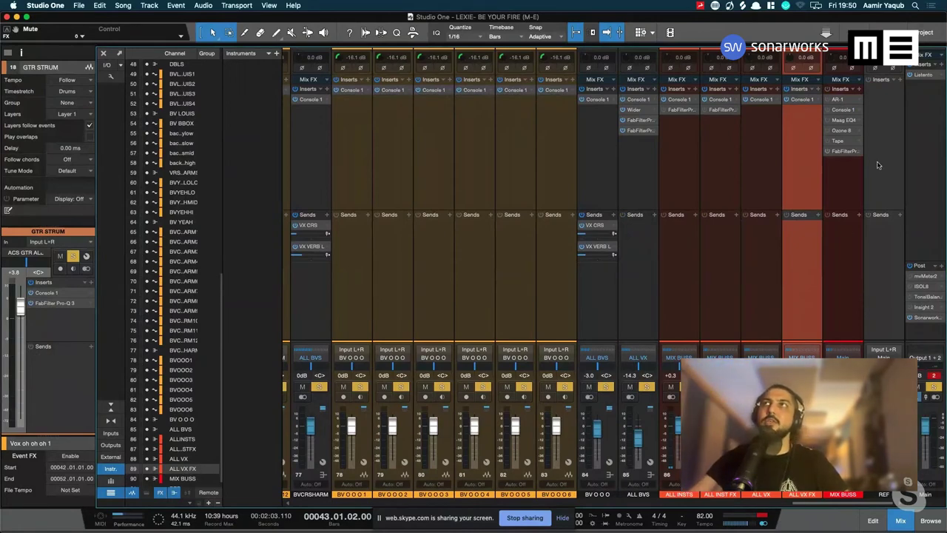
pyautogui.click(832, 265)
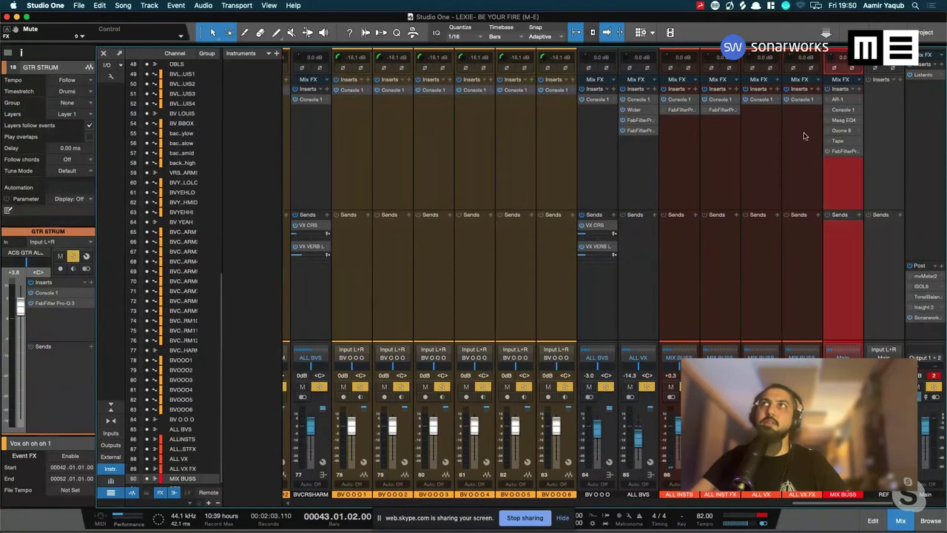
# Enable the AR-1 compressor and Maag EQ4 inserts on the MIX BUSS and view their settings
pyautogui.doubleClick(841, 100)
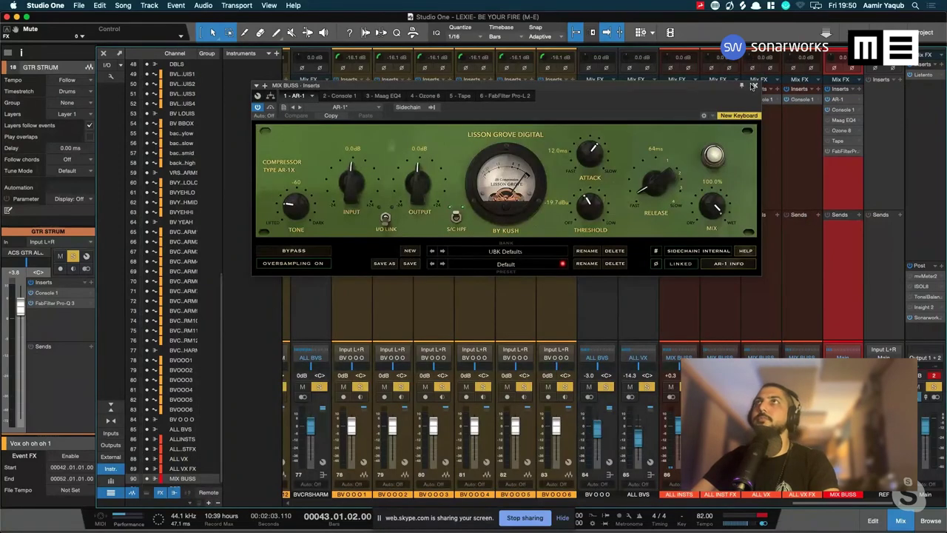
pyautogui.click(752, 86)
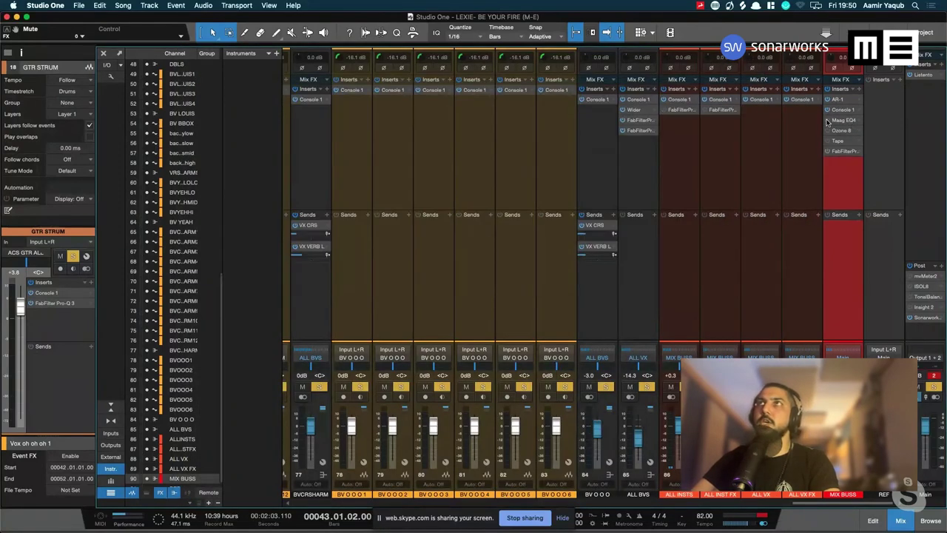
pyautogui.click(851, 121)
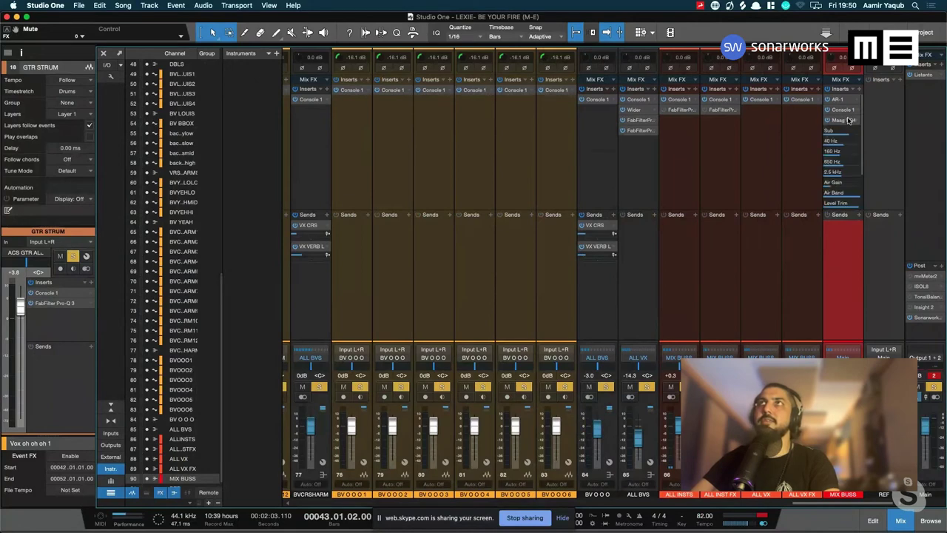
pyautogui.doubleClick(843, 119)
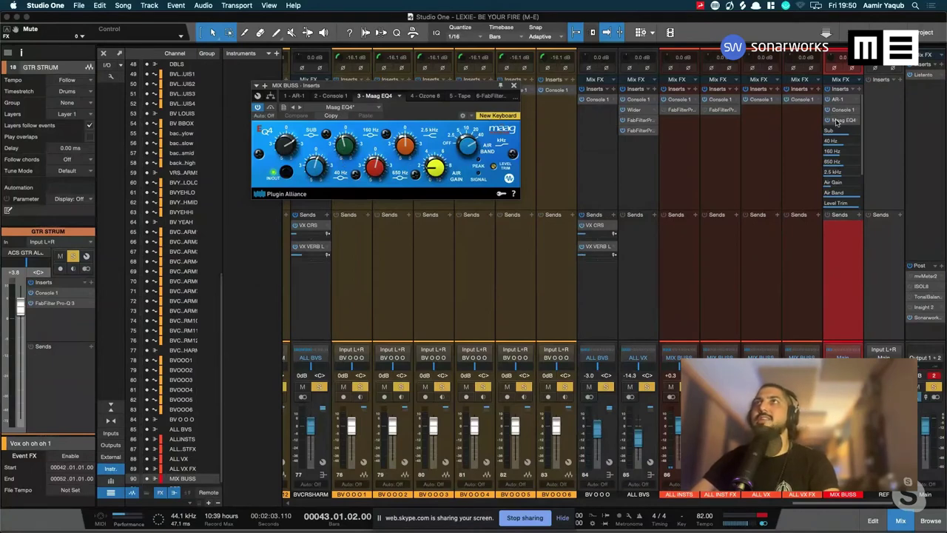
pyautogui.click(838, 123)
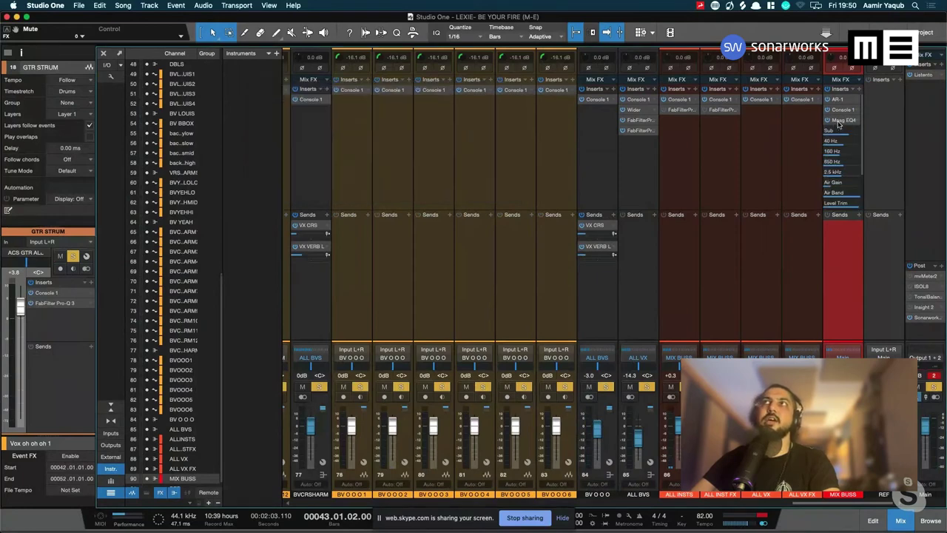
pyautogui.click(838, 124)
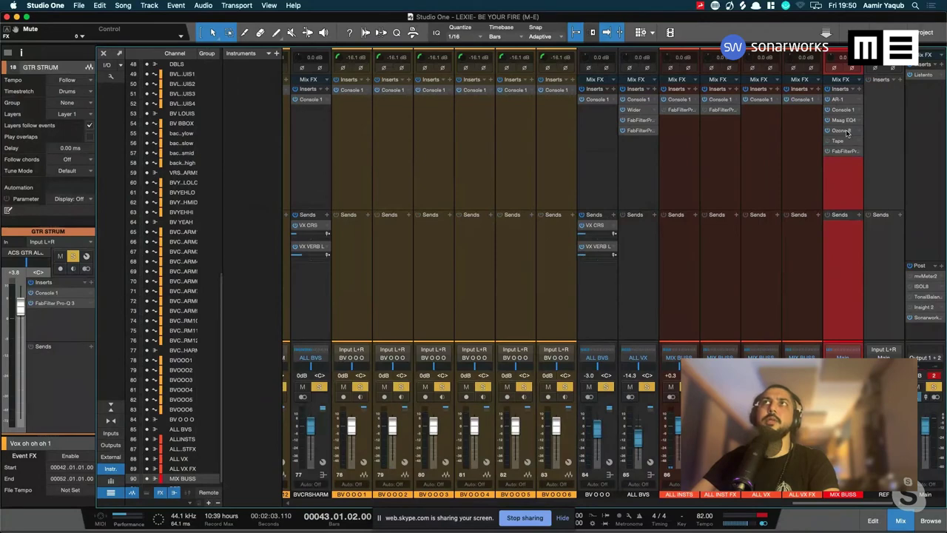
# Enable the Ozone 8 and Tape inserts on the MIX BUSS, and view Ozone's Dynamics and Imager modules and the Tape settings
pyautogui.click(846, 132)
pyautogui.click(847, 131)
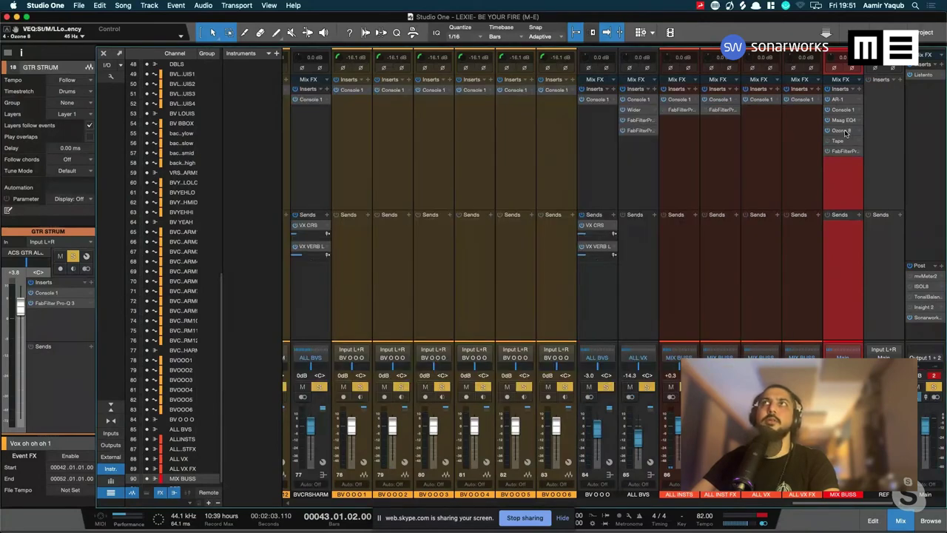
pyautogui.click(847, 132)
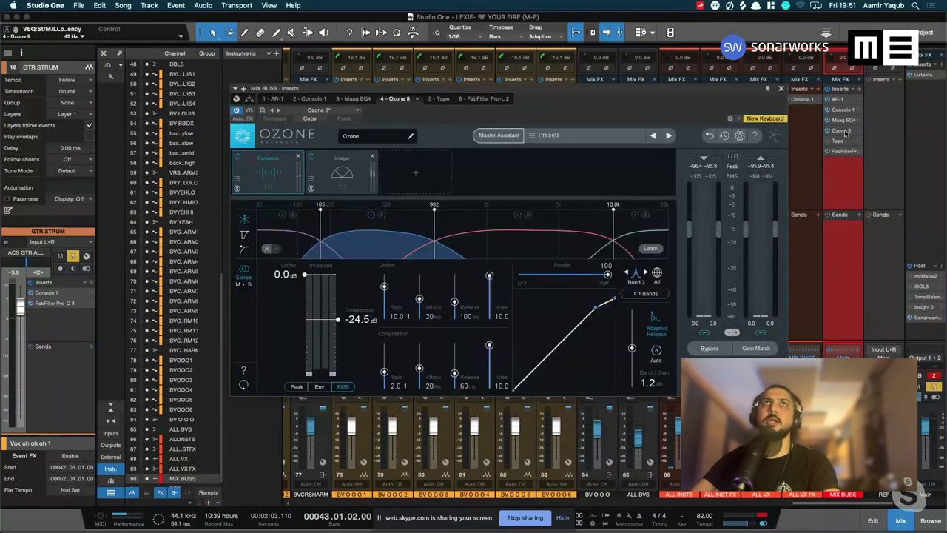
pyautogui.click(353, 180)
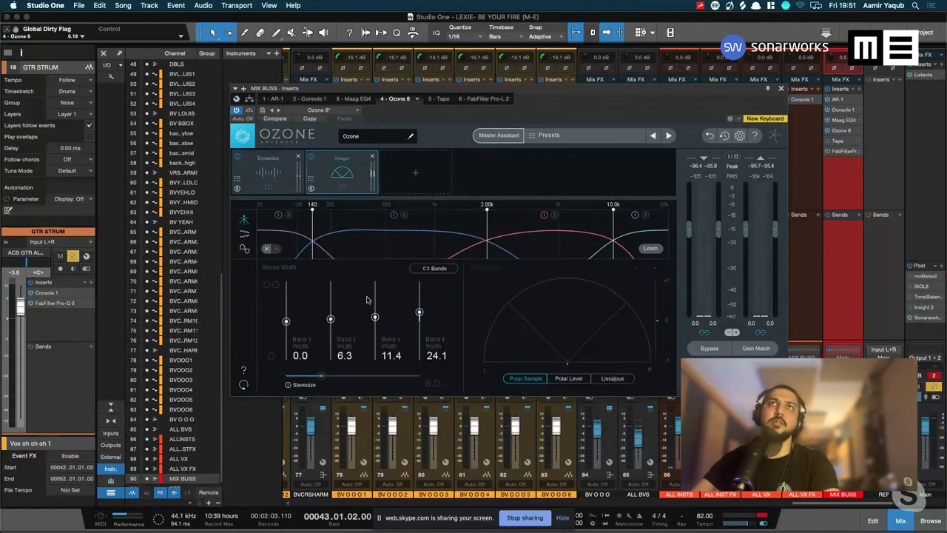
pyautogui.click(848, 141)
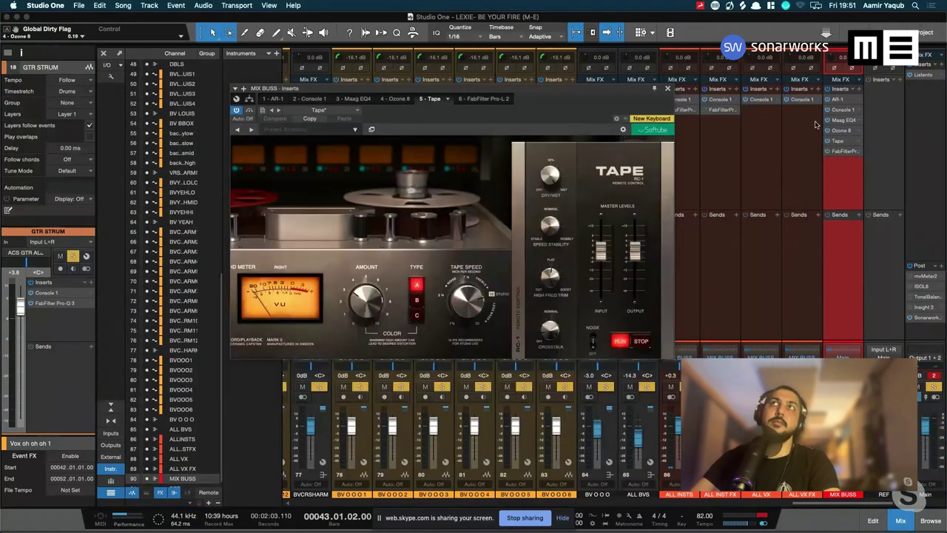
pyautogui.click(665, 89)
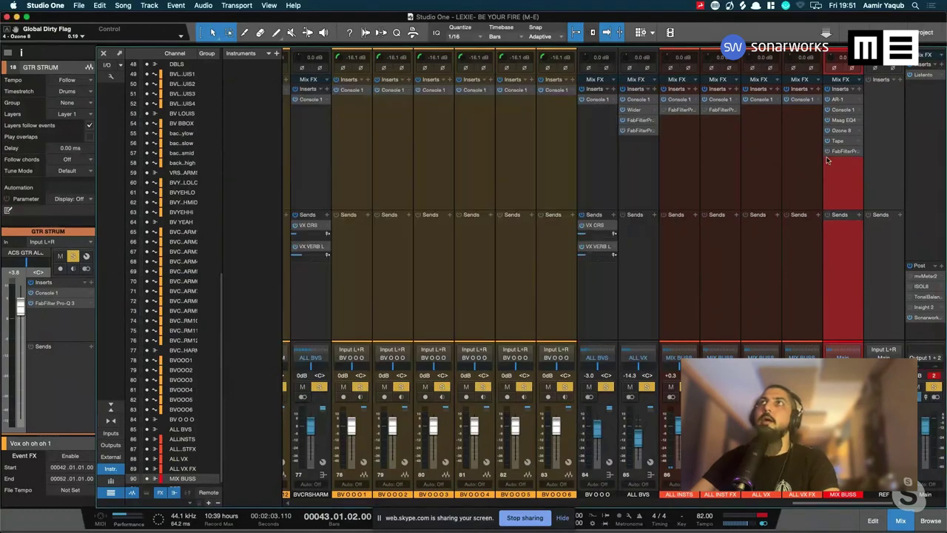
# View the FabFilter Pro-L 2 limiter's settings on the MIX BUSS, close it and select the ALL INSTS channel
pyautogui.click(845, 152)
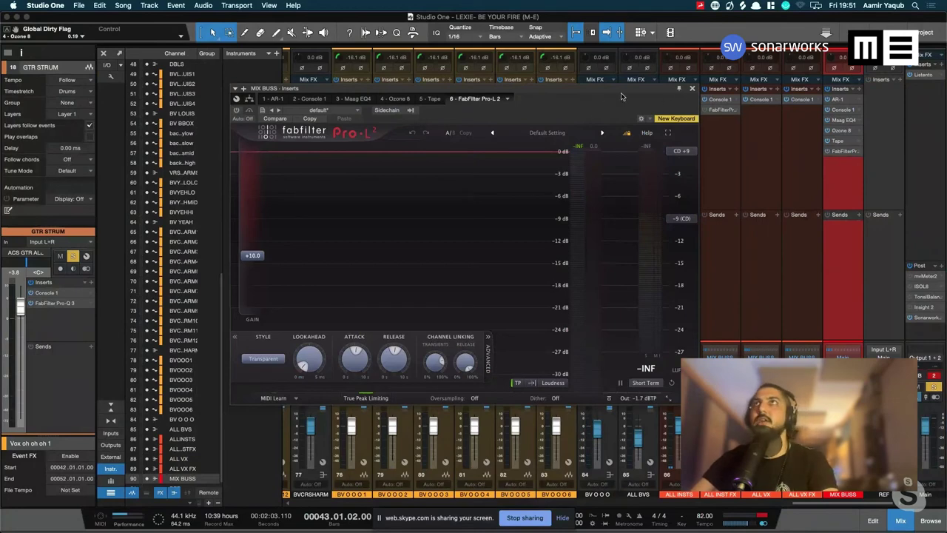
pyautogui.click(692, 88)
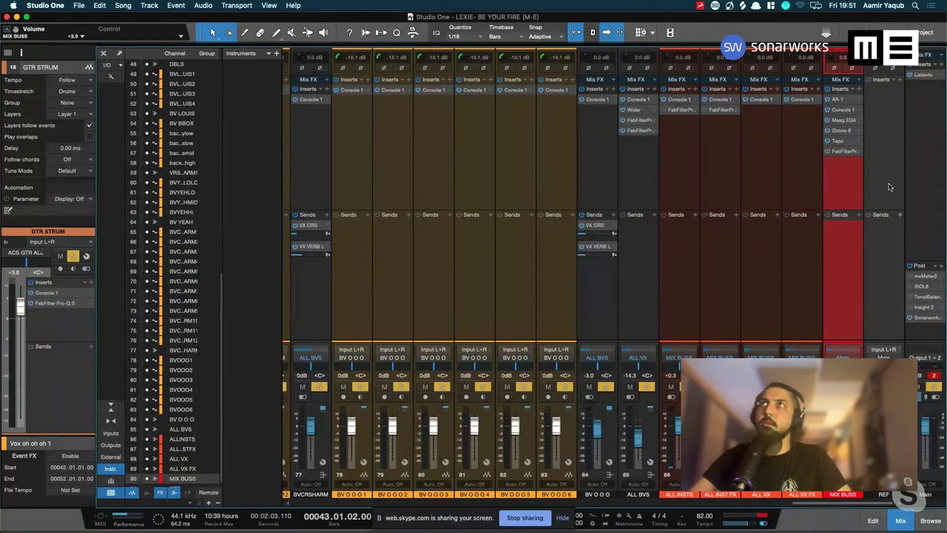
pyautogui.click(684, 256)
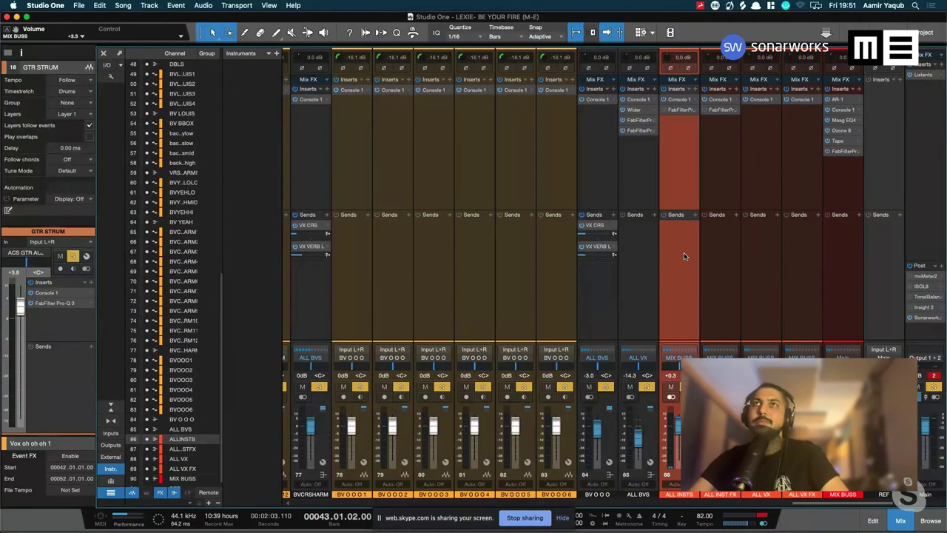
# Switch from the mixer to the arrangement, make the tracks more compact and display the track automation
pyautogui.press('F3')
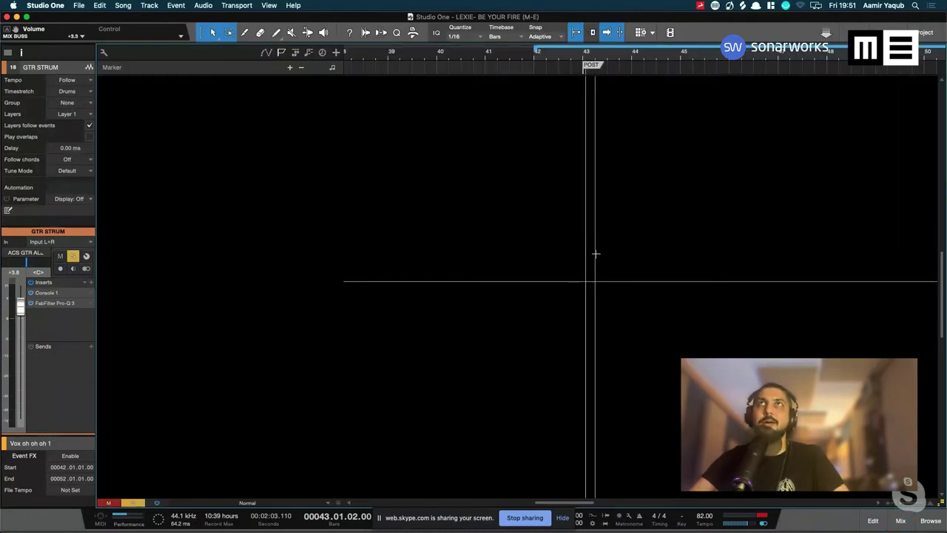
pyautogui.scroll(-5, 595, 254)
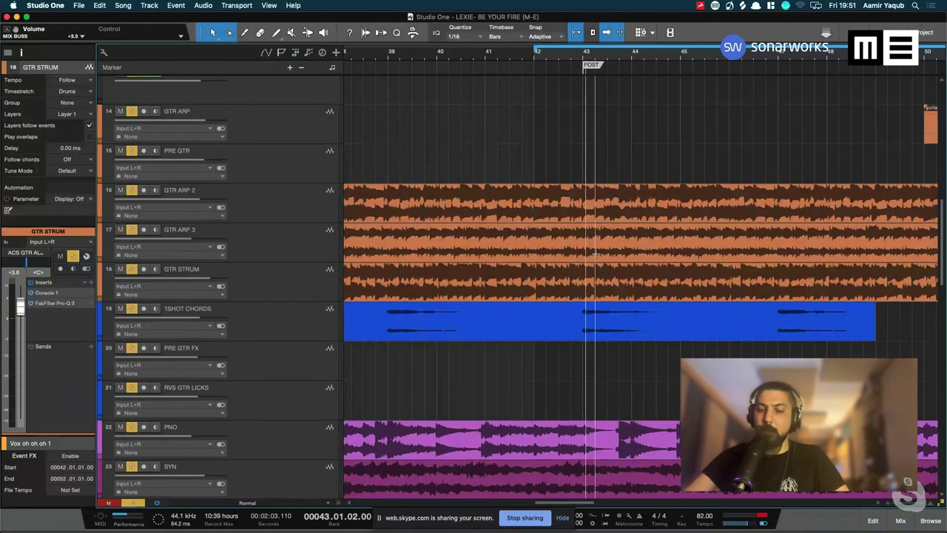
pyautogui.scroll(-10, 596, 254)
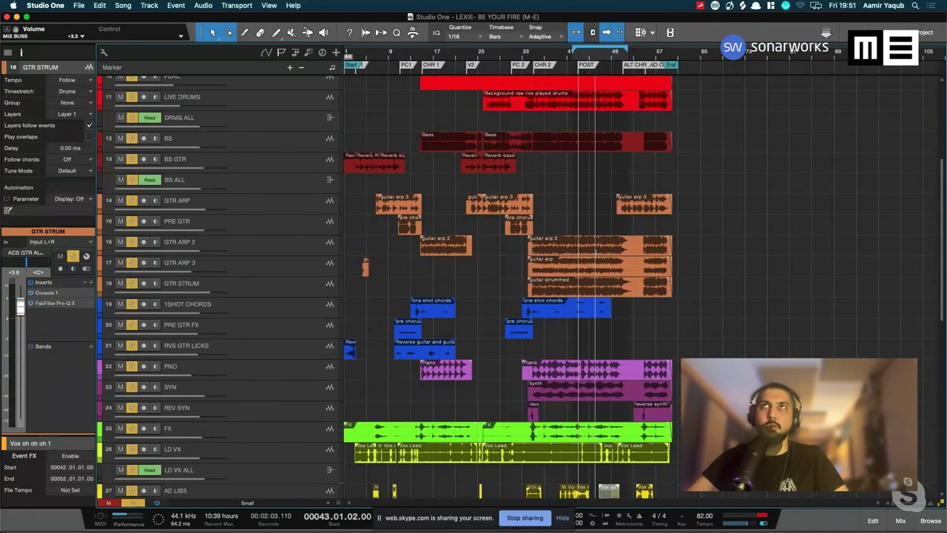
pyautogui.scroll(10, 595, 253)
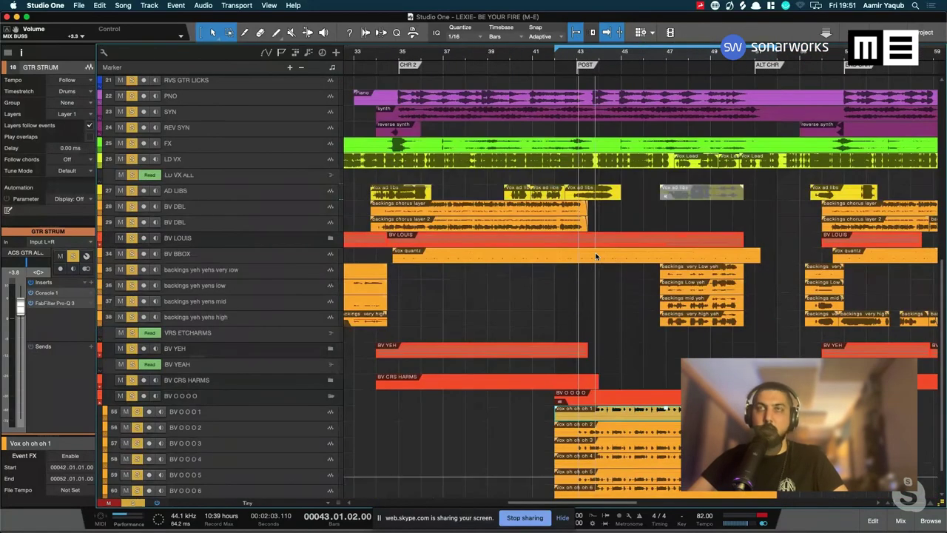
pyautogui.press('a')
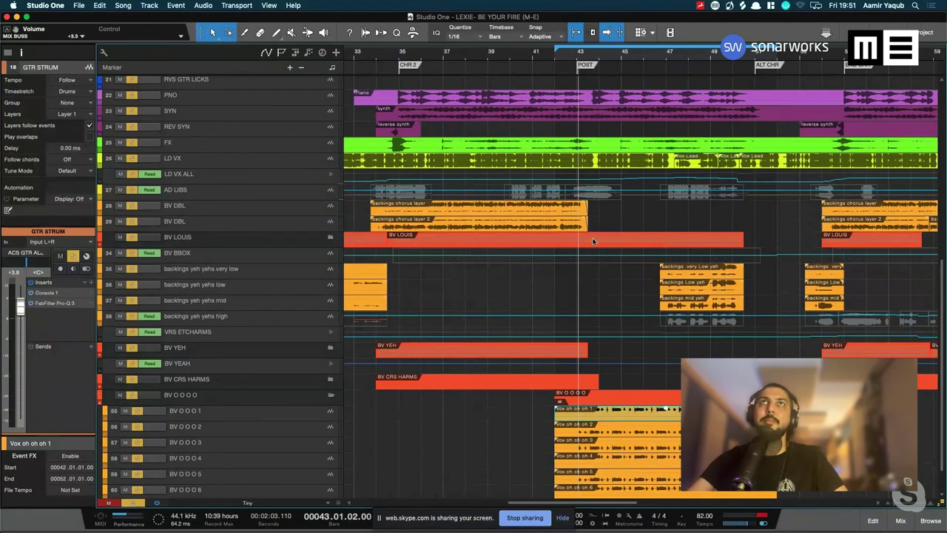
# Select the LD VX ALL bus, enlarge the tracks and examine its VX VERB L send-level automation across the song
pyautogui.click(289, 175)
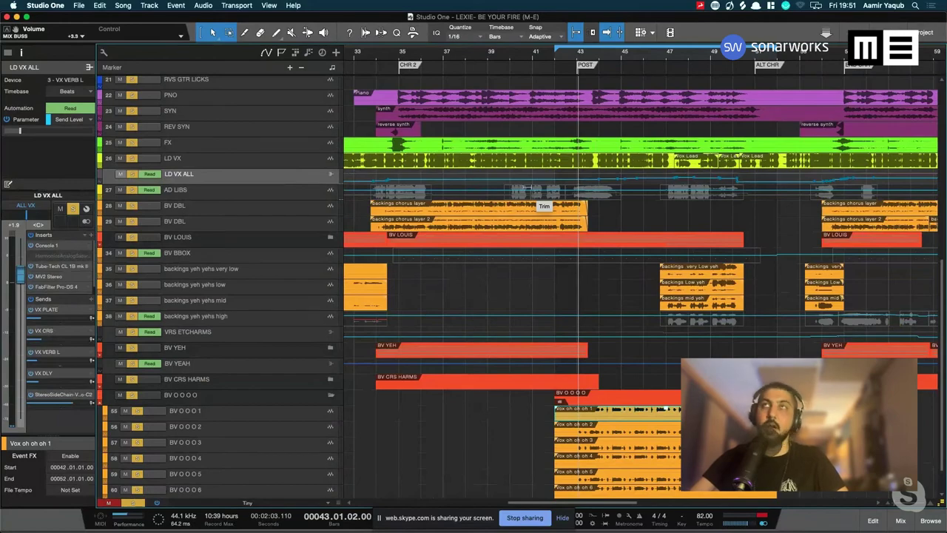
pyautogui.hotkey('alt', 'e')
pyautogui.hotkey('alt', 'e')
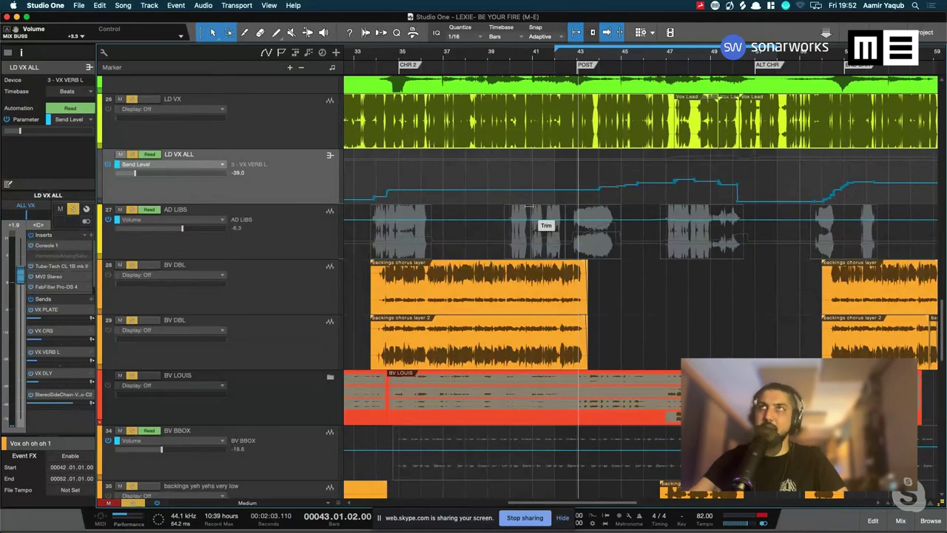
pyautogui.hscroll(5, 696, 240)
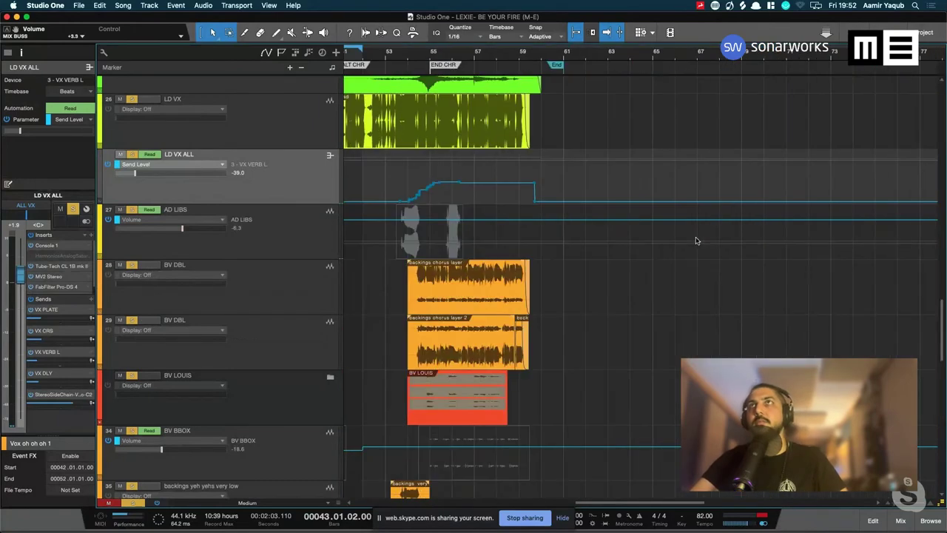
pyautogui.hscroll(-15, 695, 240)
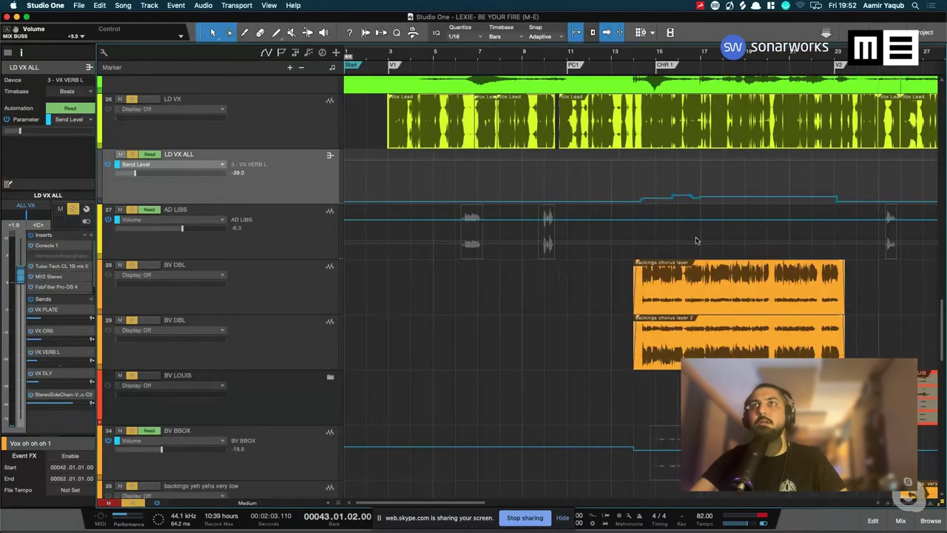
pyautogui.hscroll(2, 696, 241)
# Select the BV BBOX track and examine its volume automation over the full length of the song
pyautogui.click(290, 471)
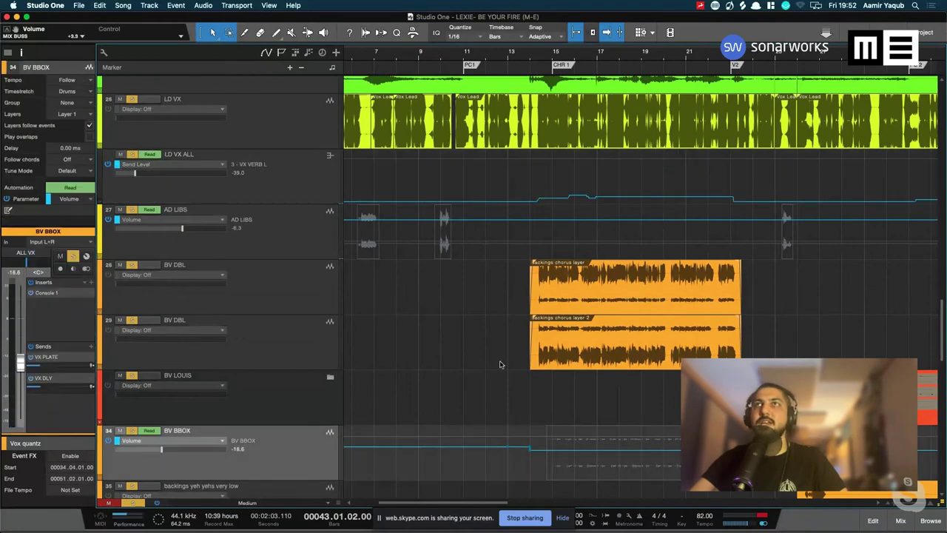
pyautogui.scroll(-5, 500, 364)
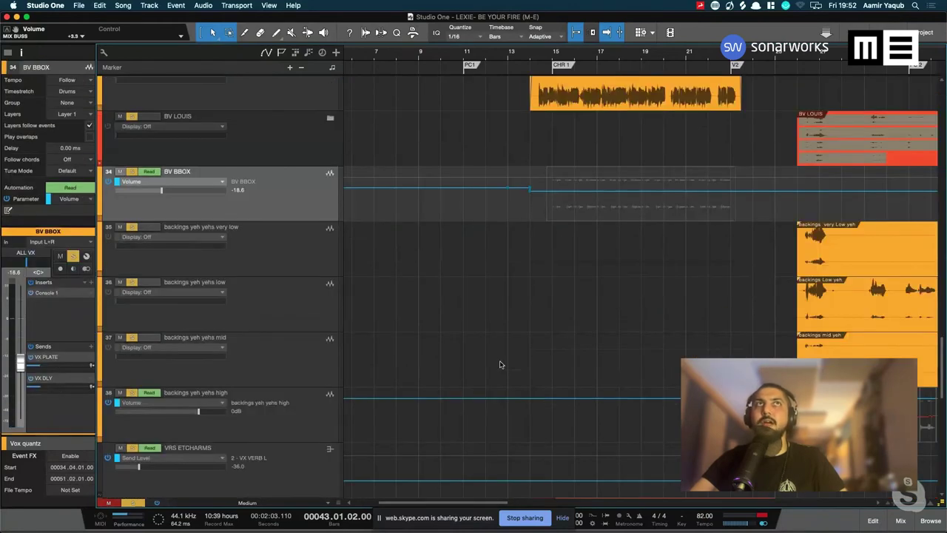
pyautogui.scroll(5, 500, 364)
pyautogui.scroll(-5, 499, 364)
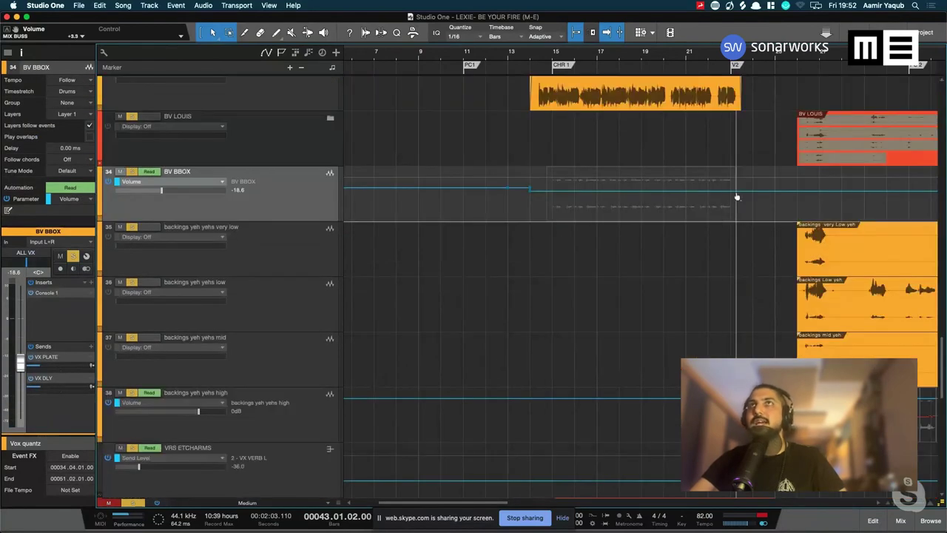
pyautogui.press('w')
pyautogui.press('w')
pyautogui.press('w')
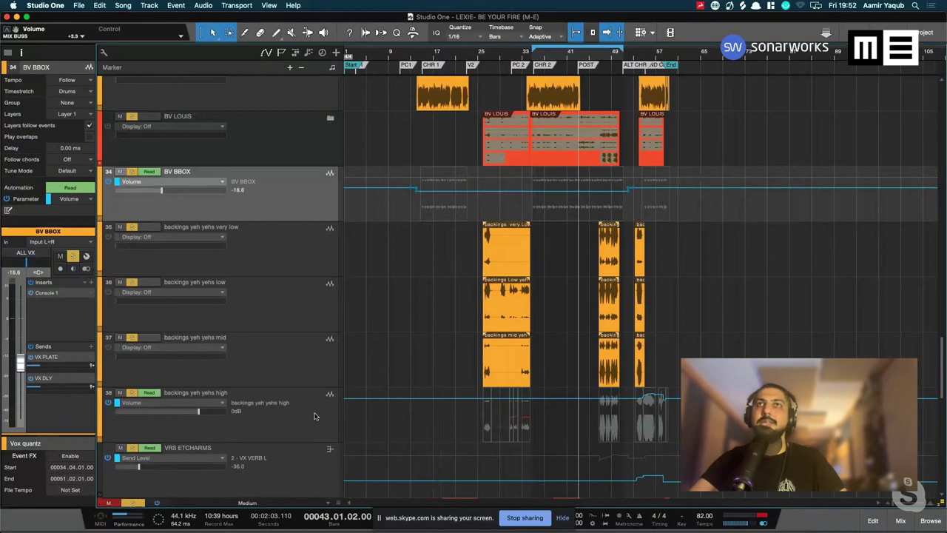
# Select the backings yeh yehs high track and examine its volume automation and that of the backing vocal buses below it
pyautogui.click(551, 404)
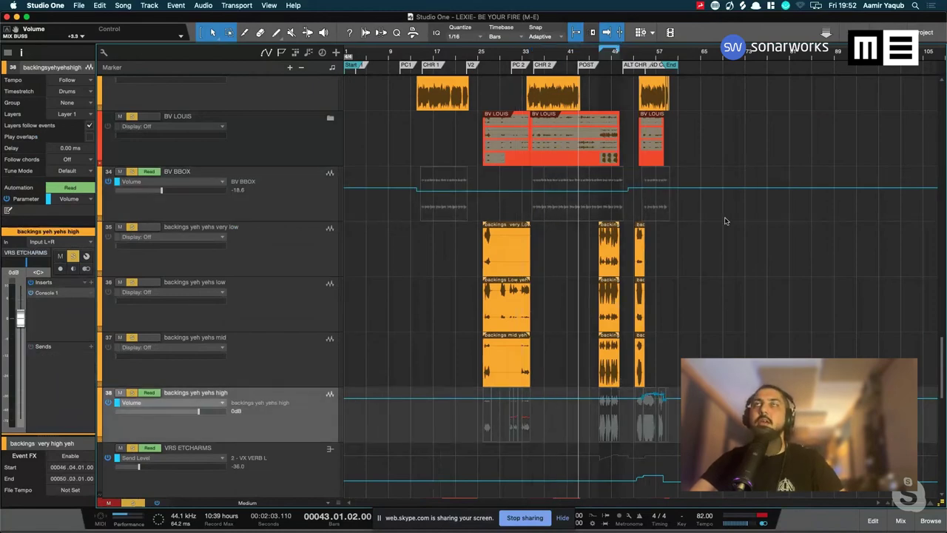
pyautogui.scroll(-5, 619, 378)
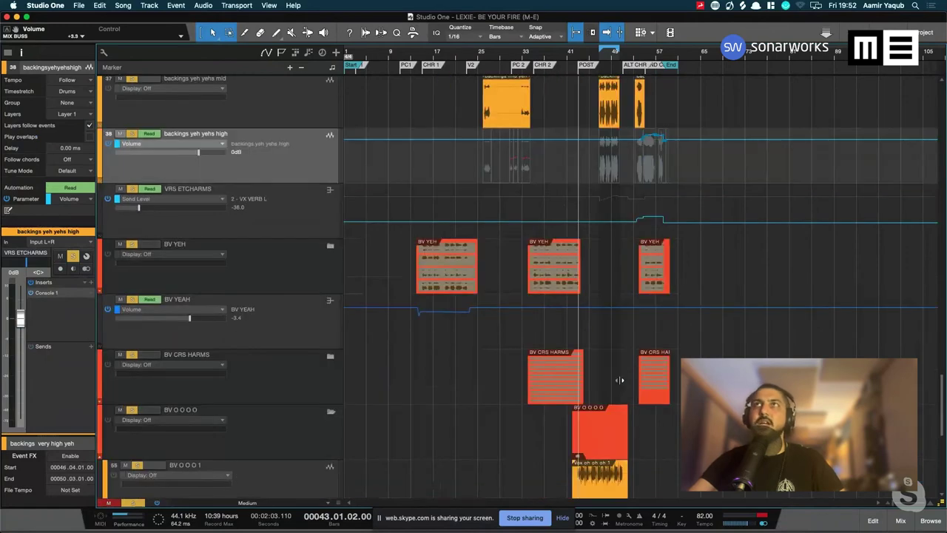
pyautogui.scroll(-5, 619, 379)
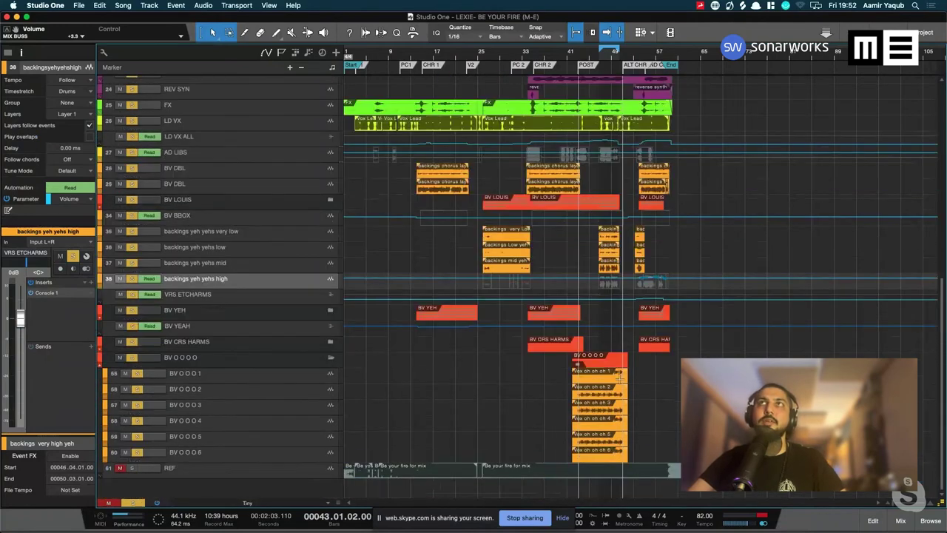
pyautogui.scroll(3, 619, 379)
pyautogui.scroll(-3, 620, 382)
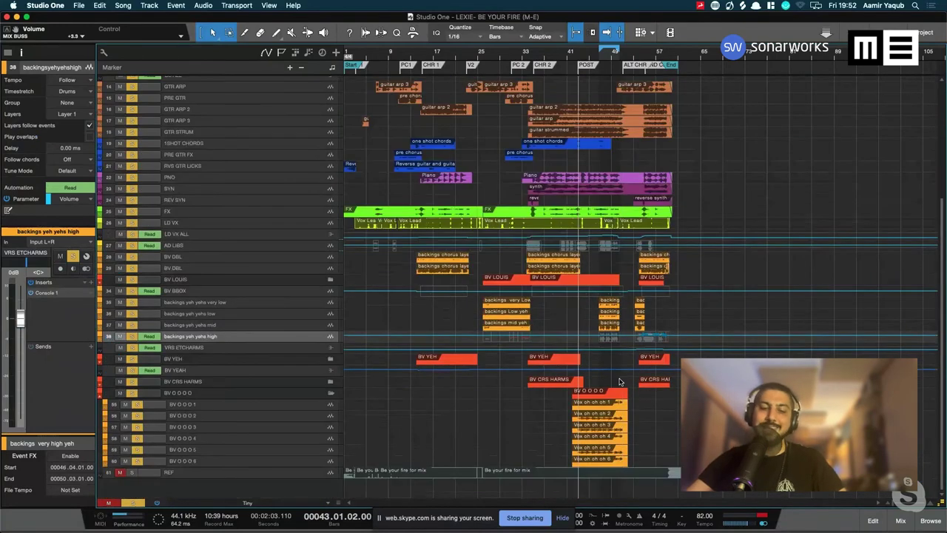
# Hide the track automation and shrink the tracks to Overview height to show the entire arrangement
pyautogui.scroll(4, 621, 370)
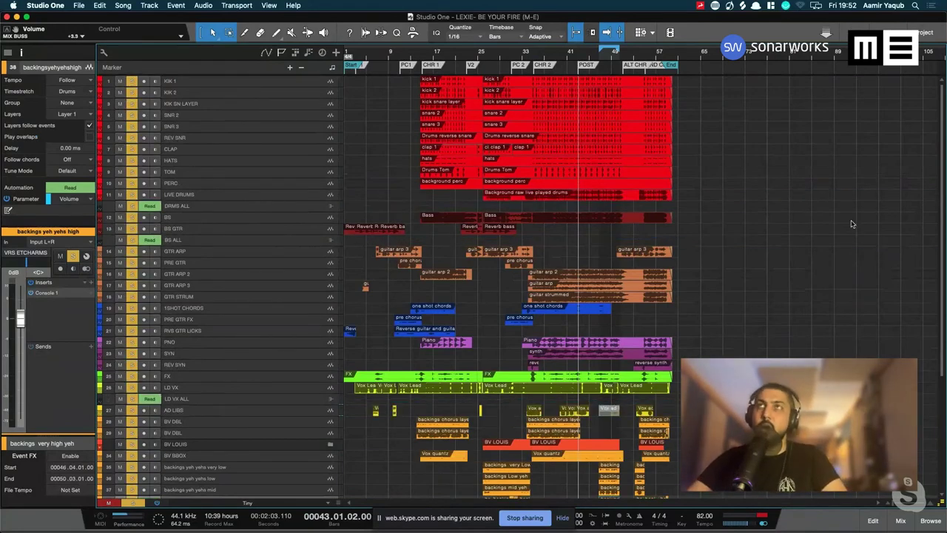
pyautogui.press('e')
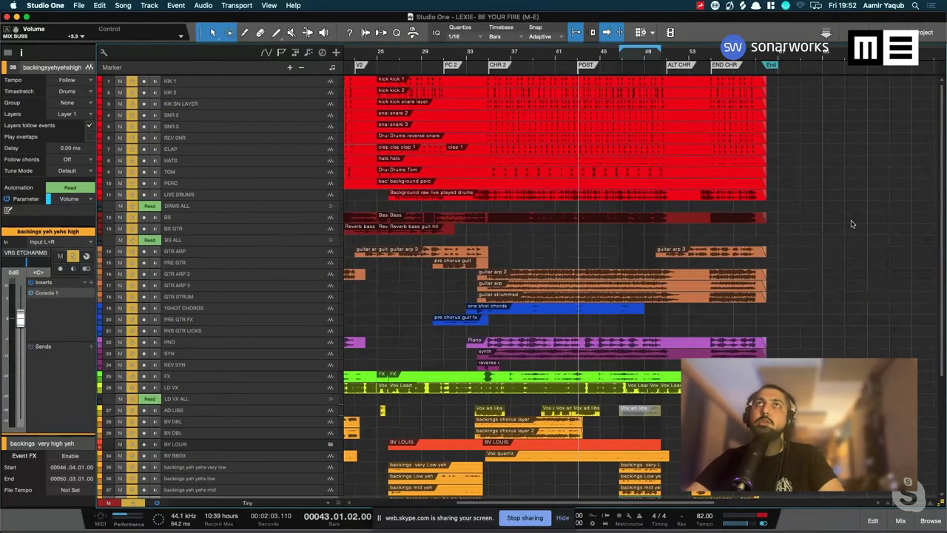
pyautogui.hscroll(-5, 851, 223)
pyautogui.press('z')
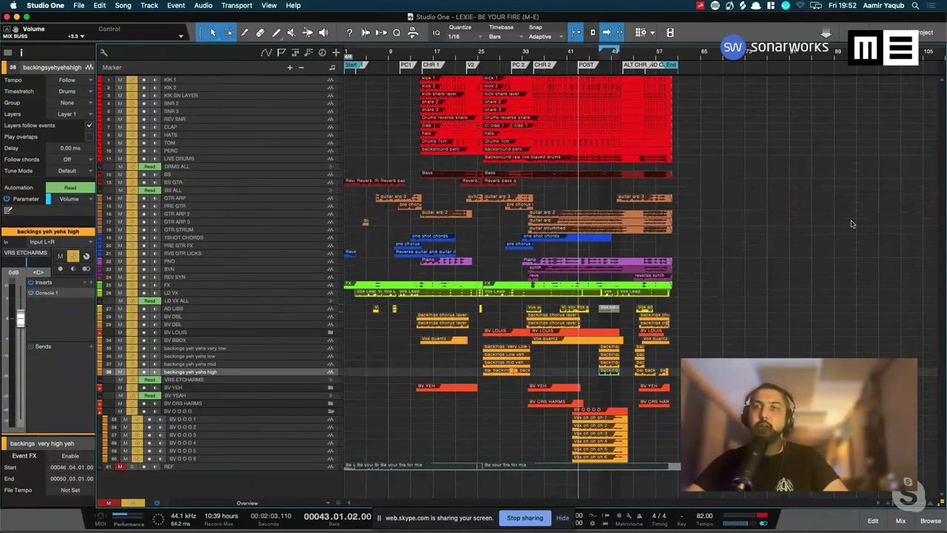
# Return to the mixer and toggle the channels between their soloed and muted states using the Main output's global controls
pyautogui.press('F3')
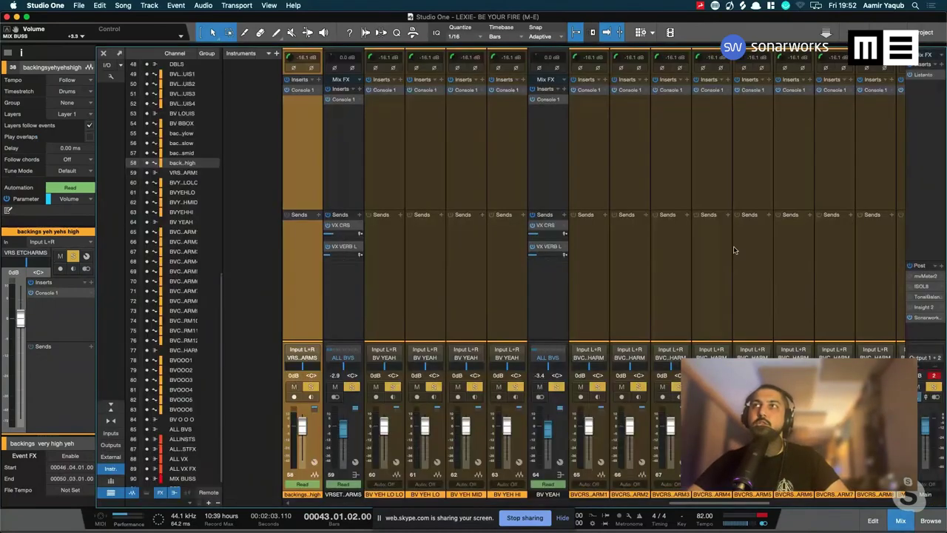
pyautogui.click(933, 390)
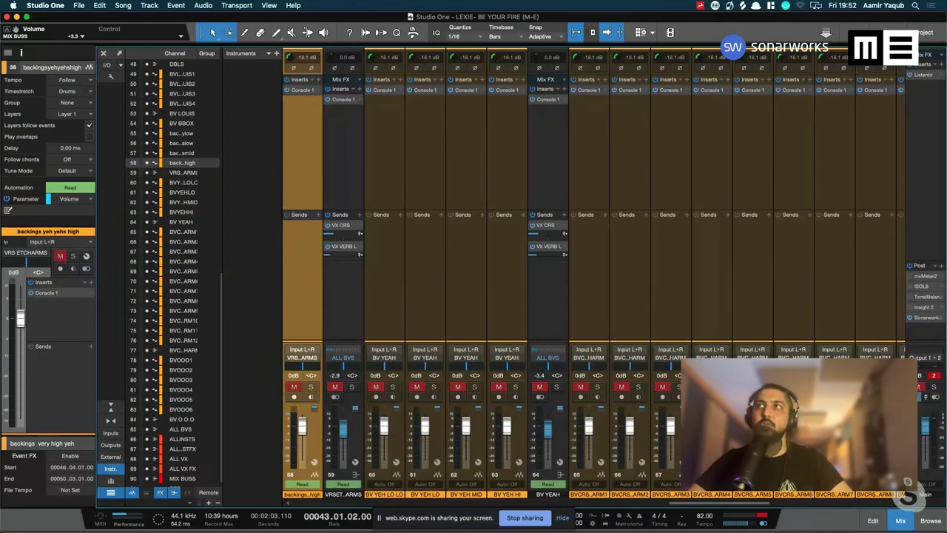
pyautogui.hscroll(10, 591, 274)
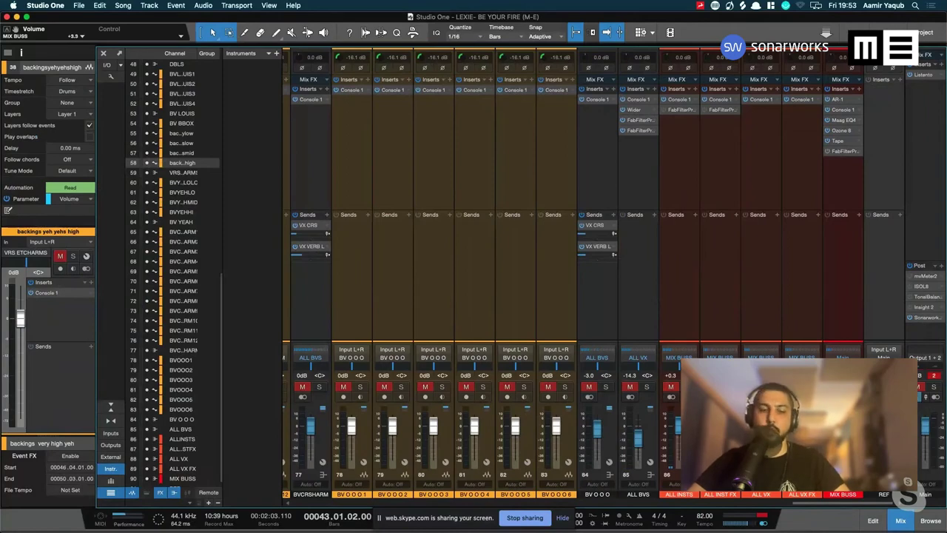
pyautogui.click(930, 387)
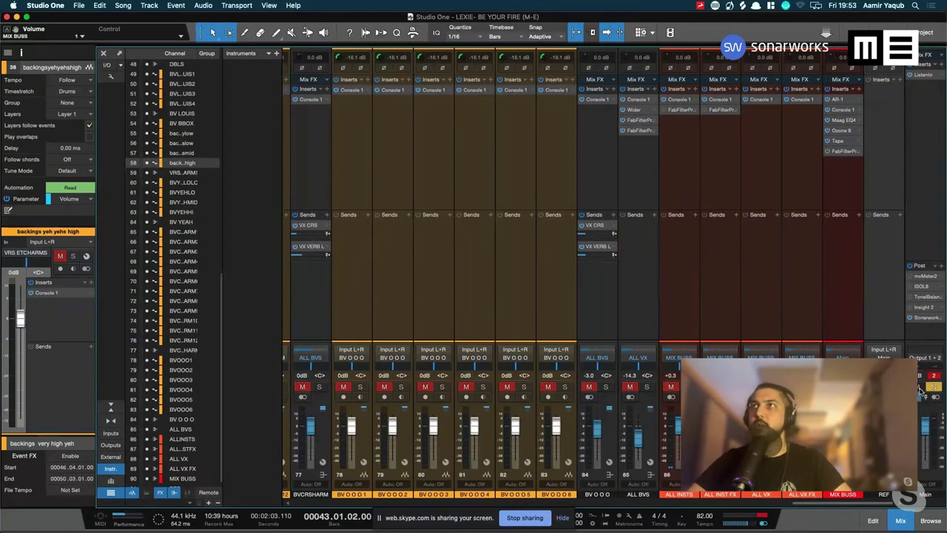
pyautogui.click(920, 390)
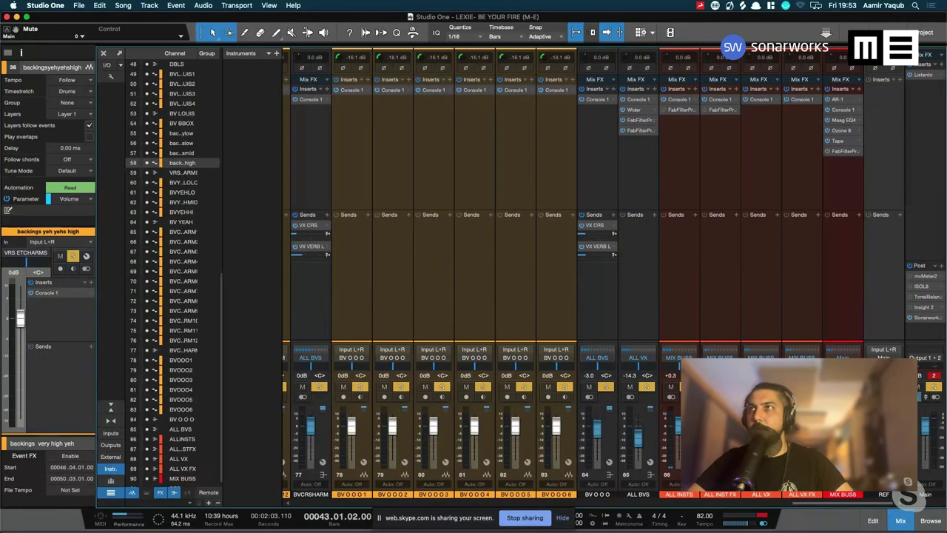
pyautogui.click(921, 390)
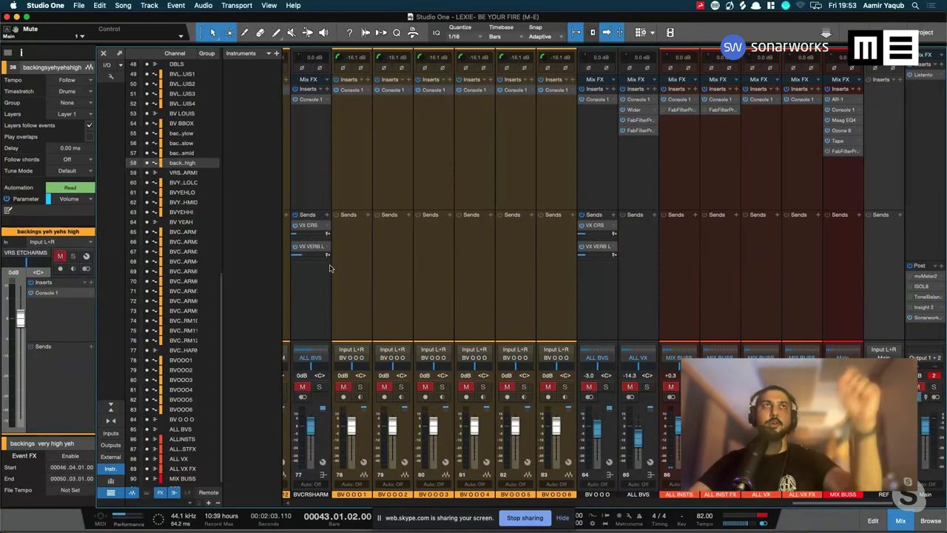
# Select the ALL VX FX bus and switch the muted channels back to solo
pyautogui.moveTo(6, 222)
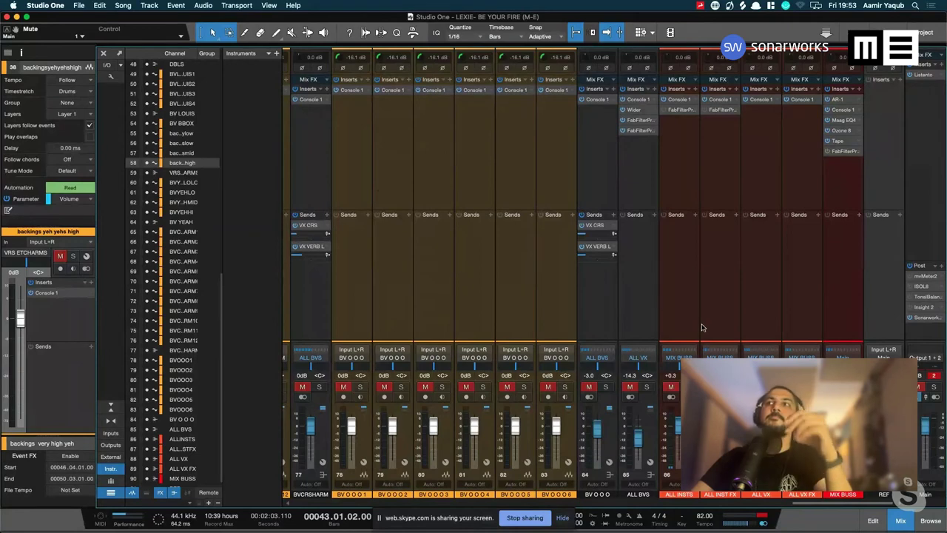
pyautogui.click(802, 444)
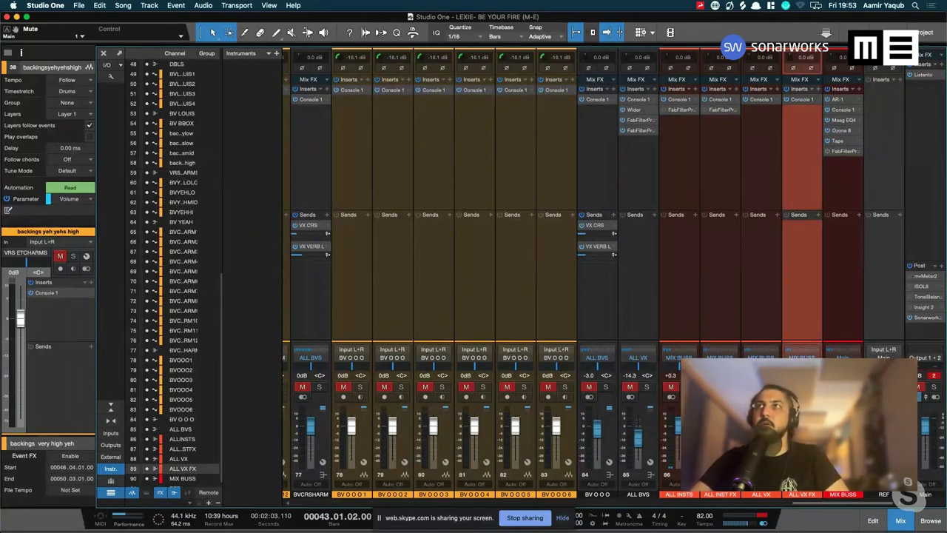
pyautogui.press('s')
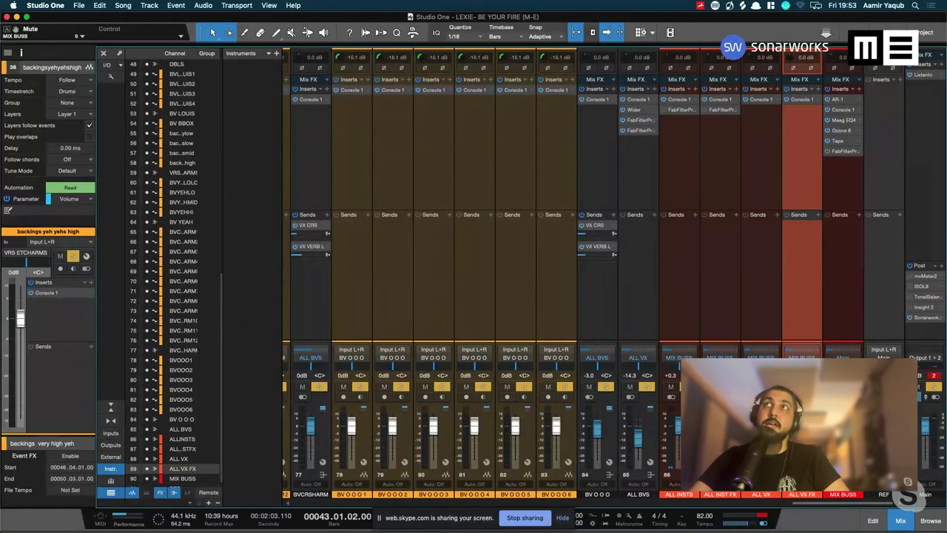
# Select the MIX BUSS channel and look back through the mixer to the drum channels starting at KIK 1
pyautogui.click(849, 268)
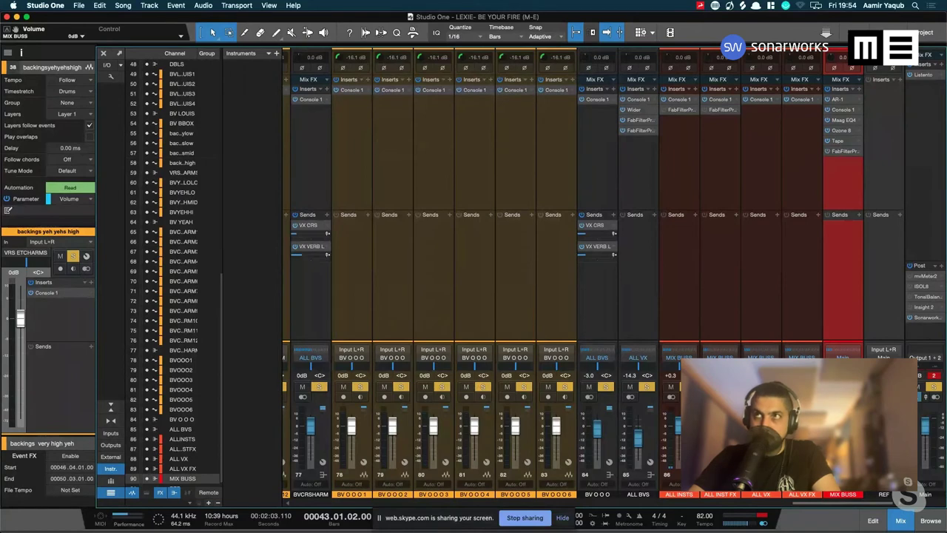
pyautogui.hscroll(-15, 591, 274)
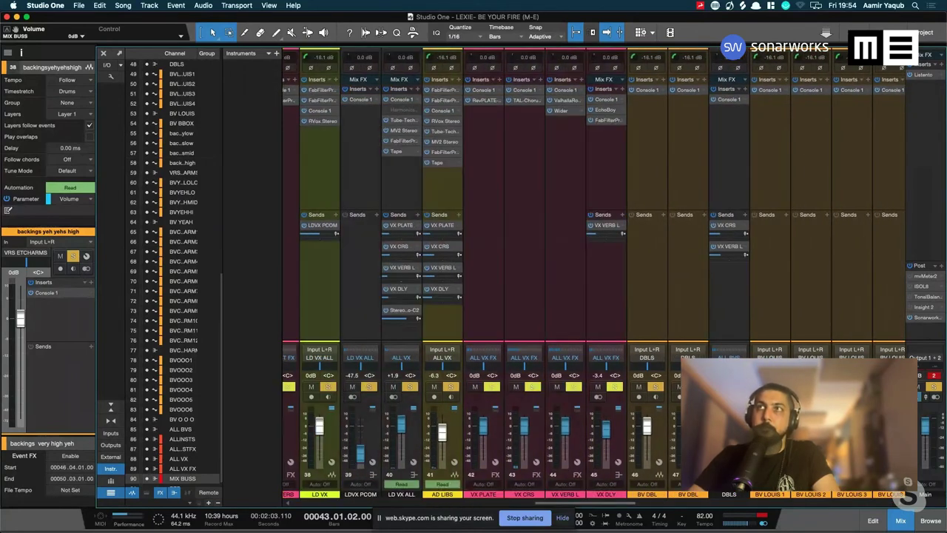
pyautogui.hscroll(-15, 592, 274)
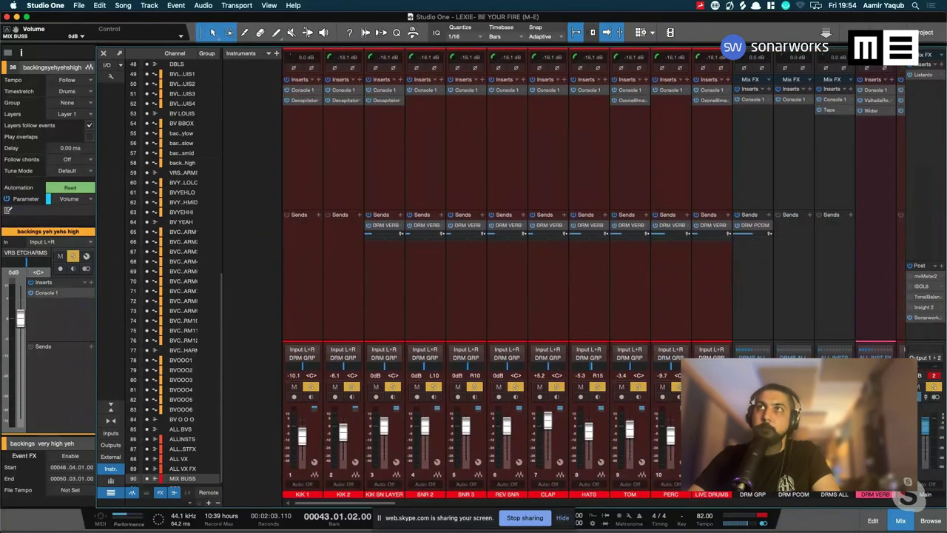
# Clear the solos on all channels using the Main output's global control and unmute the KEYS VERB channel
pyautogui.hscroll(20, 592, 273)
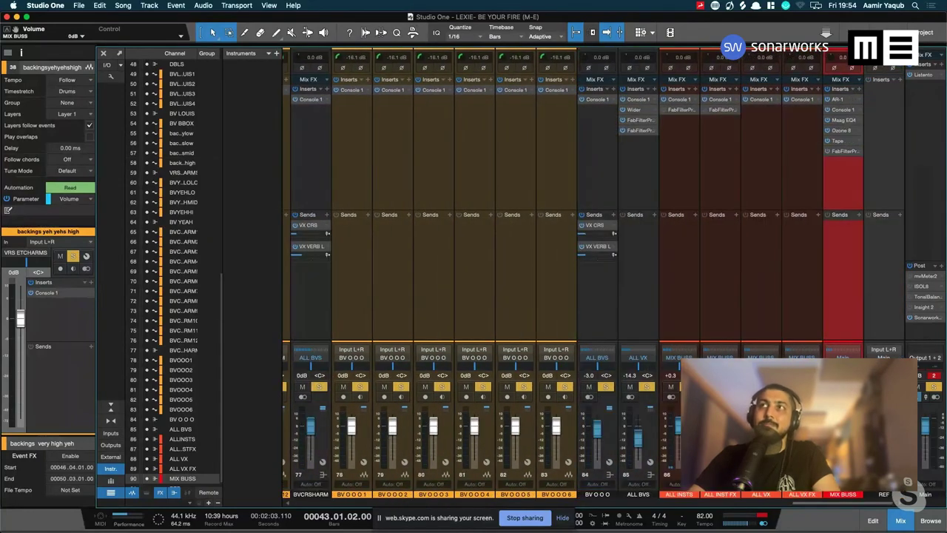
pyautogui.click(921, 397)
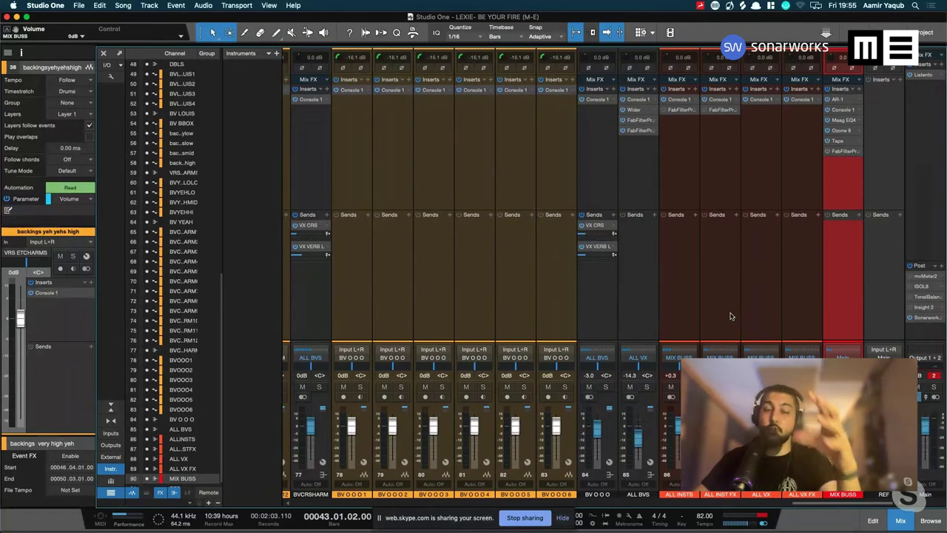
pyautogui.hscroll(-15, 592, 273)
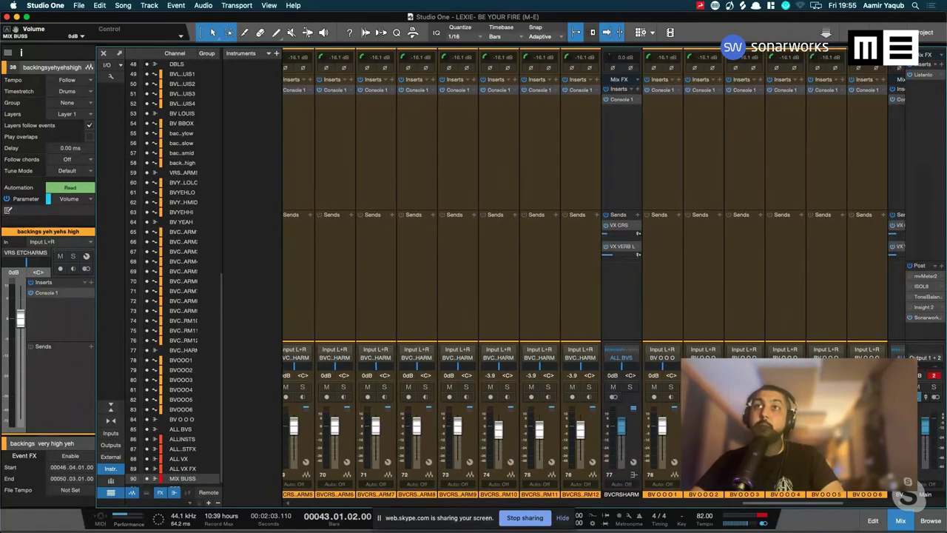
pyautogui.hscroll(-3, 592, 273)
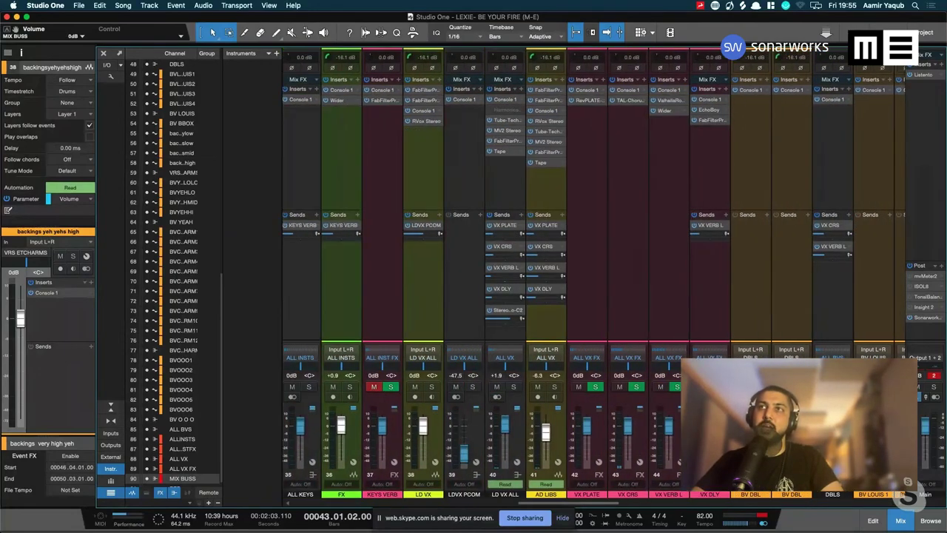
pyautogui.hscroll(-3, 592, 274)
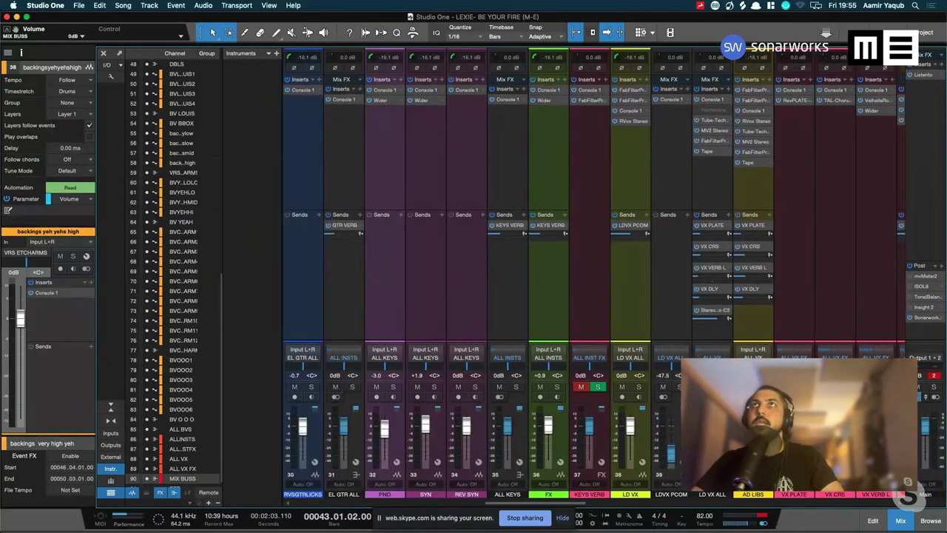
pyautogui.click(581, 386)
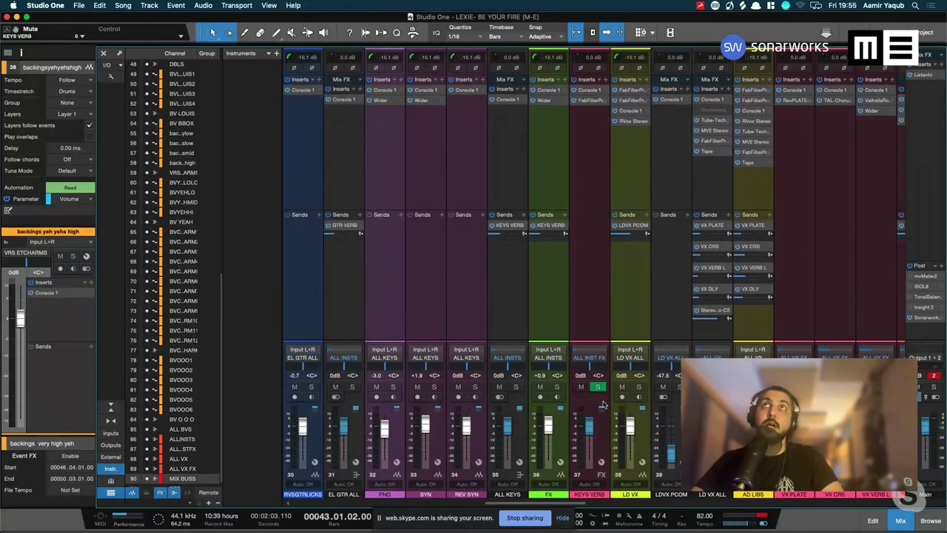
# Select the VX DLY channel and examine its EchoBoy insert settings
pyautogui.hscroll(-2, 603, 403)
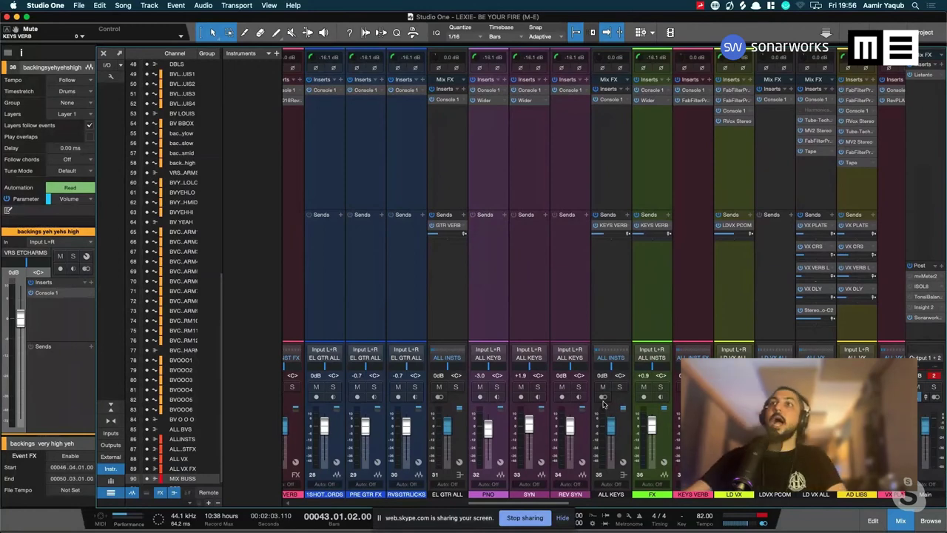
pyautogui.hscroll(8, 595, 353)
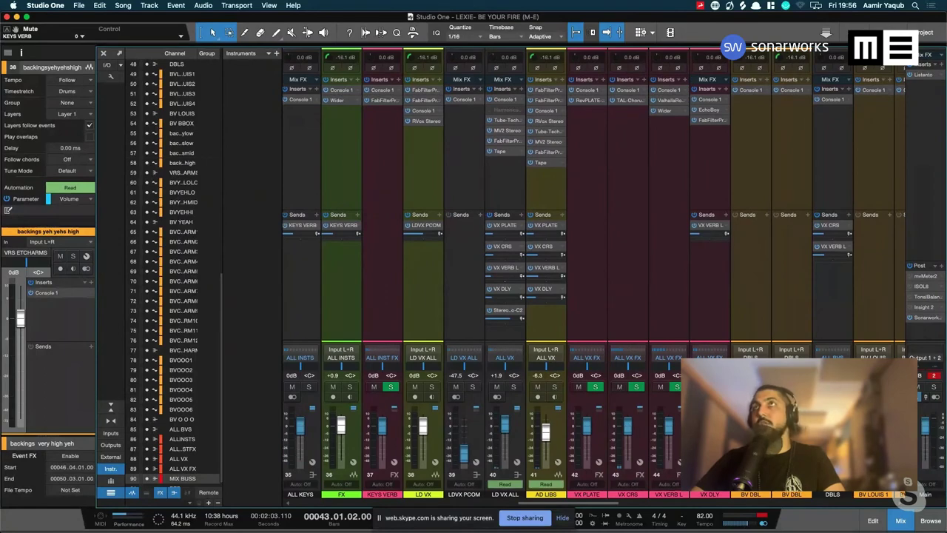
pyautogui.click(703, 148)
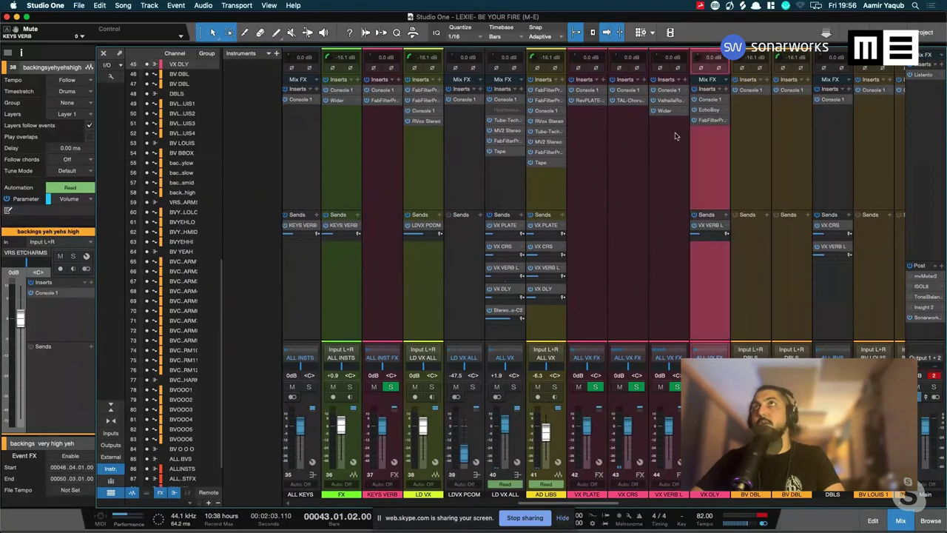
pyautogui.click(707, 110)
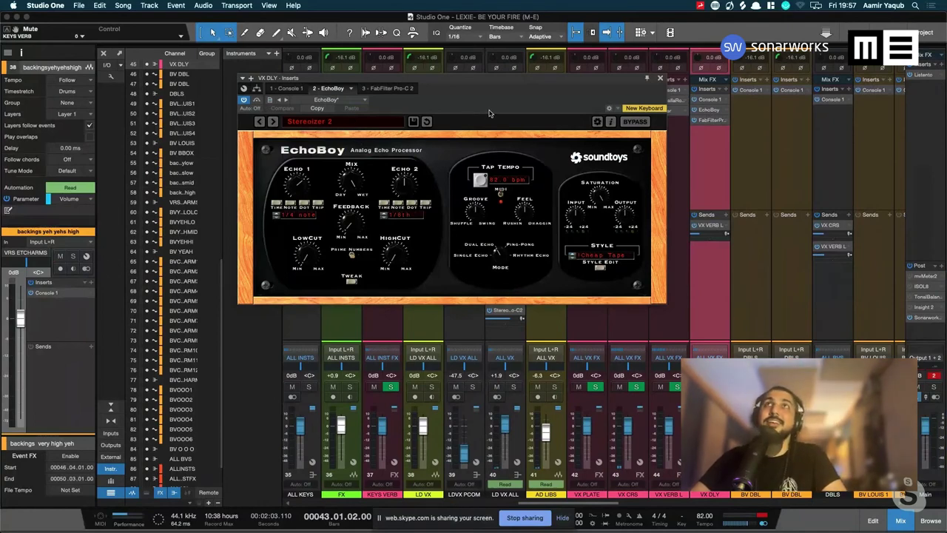
pyautogui.moveTo(501, 78); pyautogui.dragTo(504, 99)
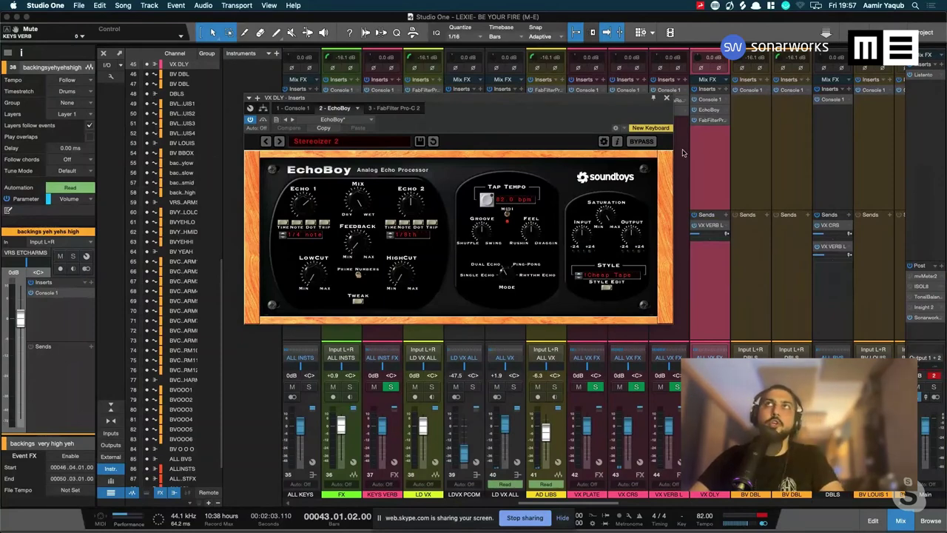
pyautogui.click(667, 99)
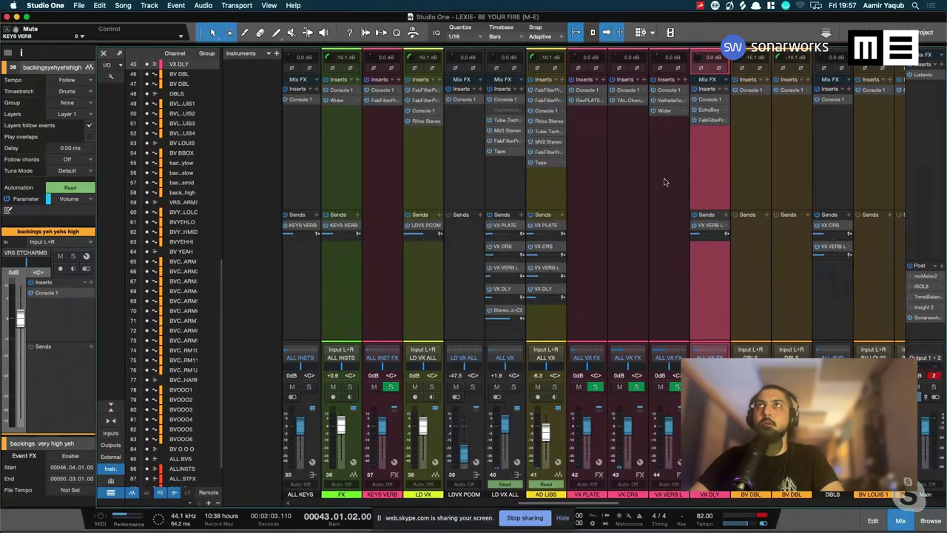
# Unmute the DBLS and ACS GTR ALL buses and check the remaining channels back to KIK 1 for mutes
pyautogui.hscroll(3, 663, 182)
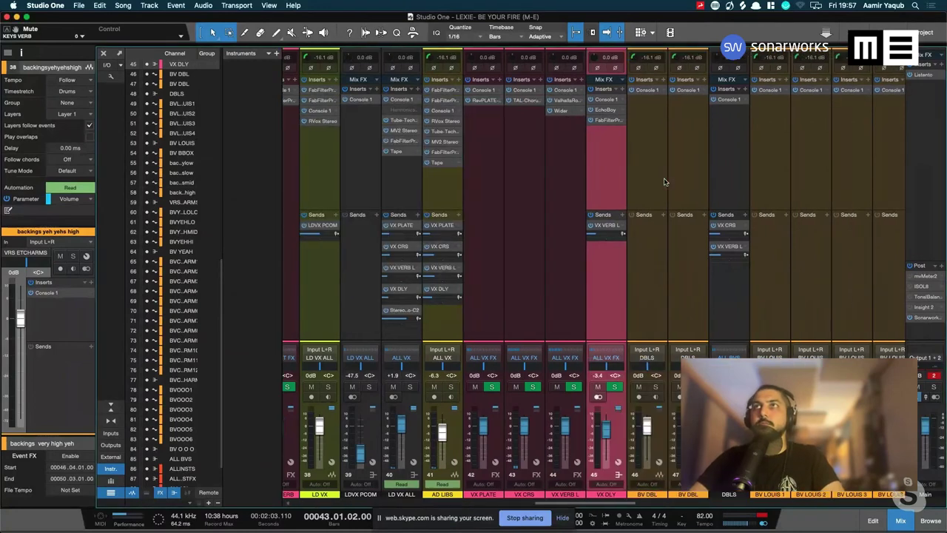
pyautogui.hscroll(2, 663, 182)
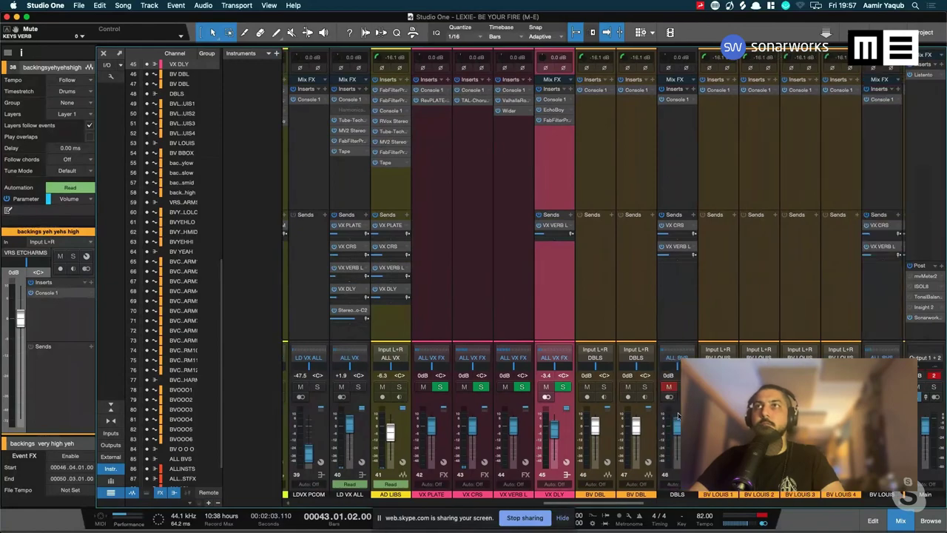
pyautogui.click(668, 386)
pyautogui.hscroll(10, 670, 392)
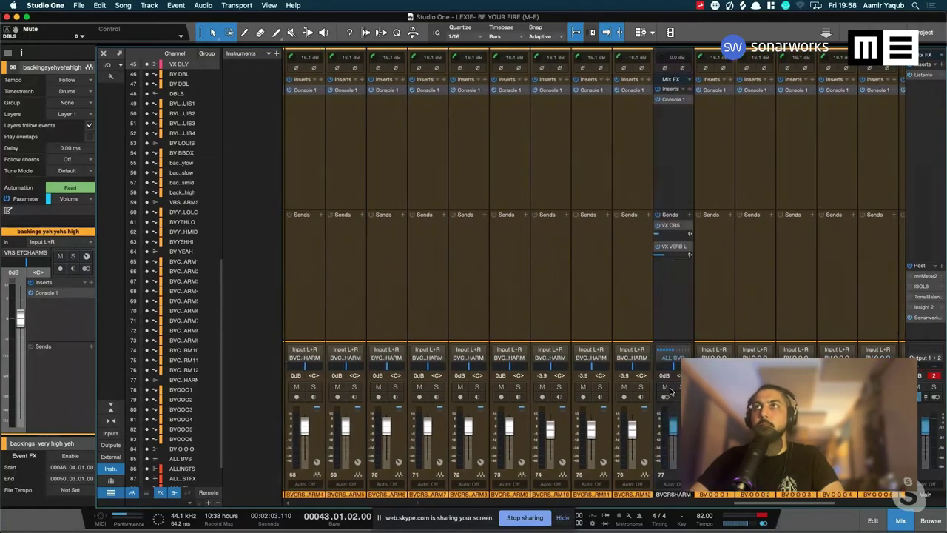
pyautogui.hscroll(-20, 670, 392)
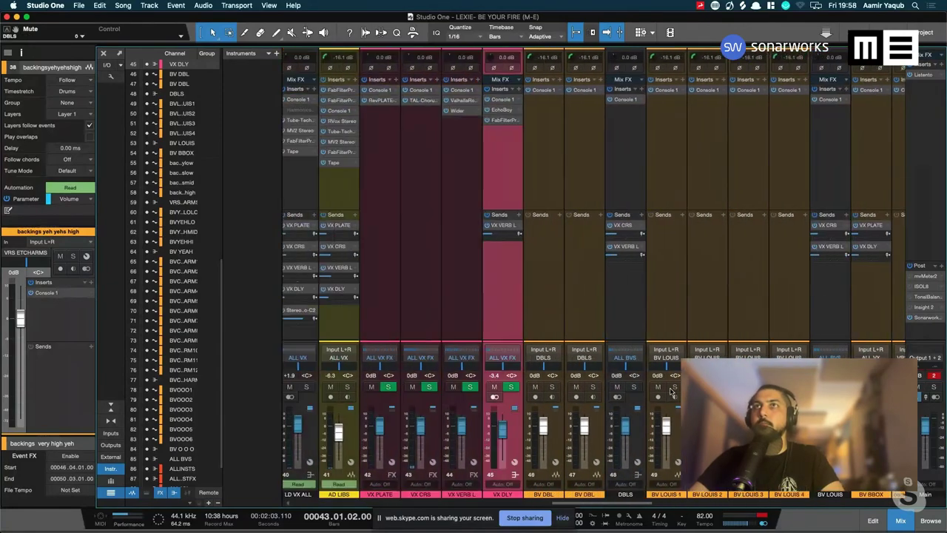
pyautogui.hscroll(-12, 670, 392)
pyautogui.hscroll(-3, 671, 392)
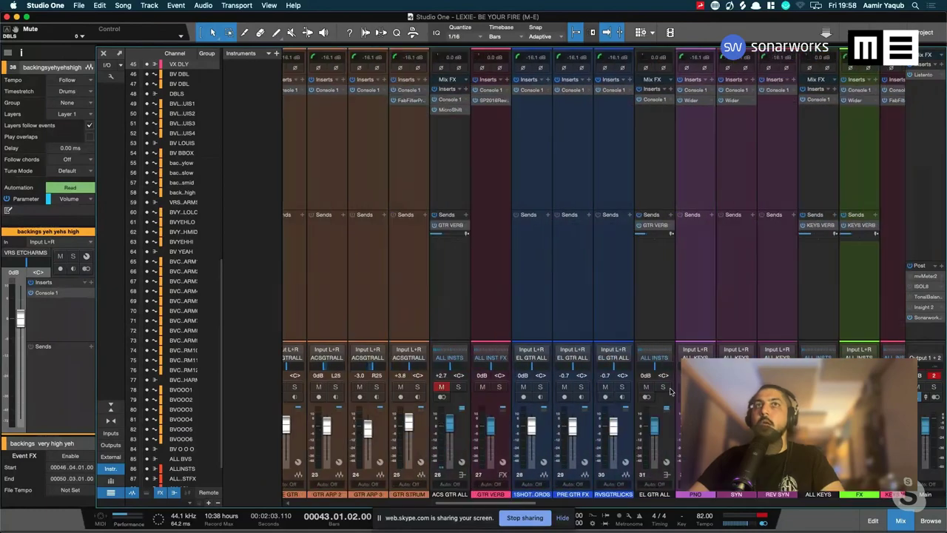
pyautogui.click(440, 387)
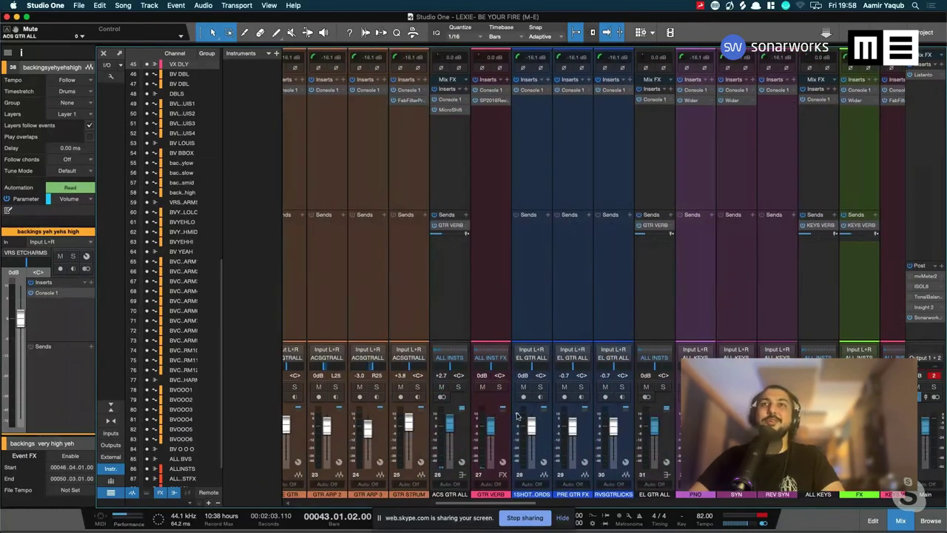
pyautogui.hscroll(-15, 517, 416)
pyautogui.hscroll(-4, 517, 416)
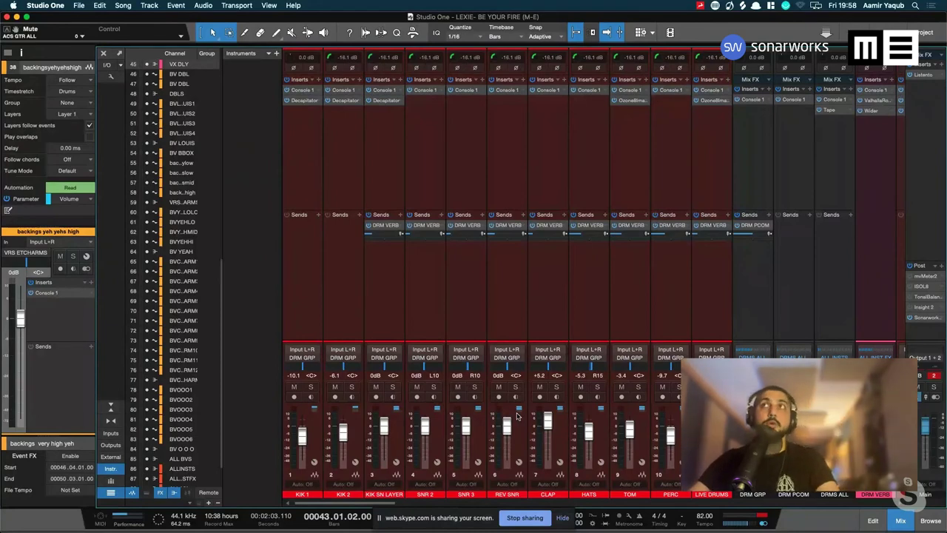
# Select the LD VX channel and review its FabFilter Pro-Q 3, Pro-DS, Console 1 and RVox inserts
pyautogui.hscroll(20, 517, 417)
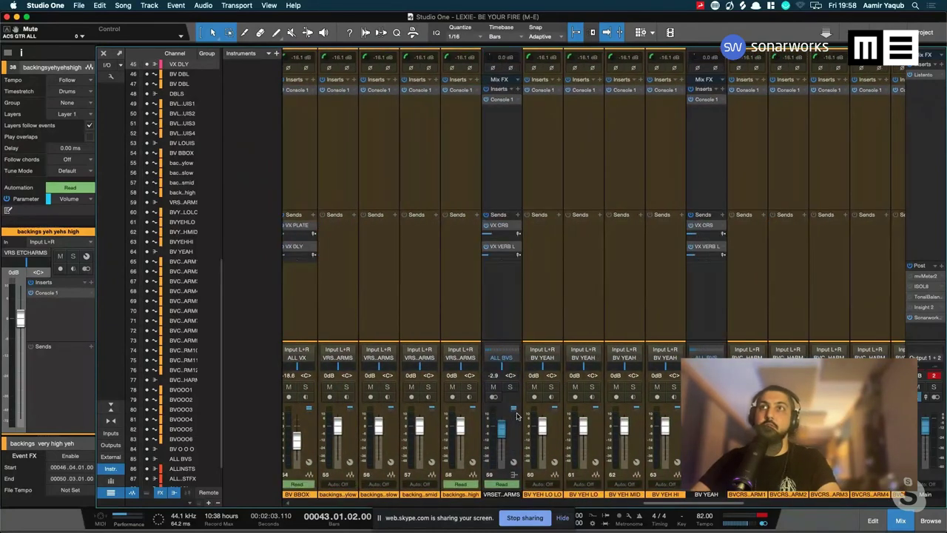
pyautogui.hscroll(-10, 516, 416)
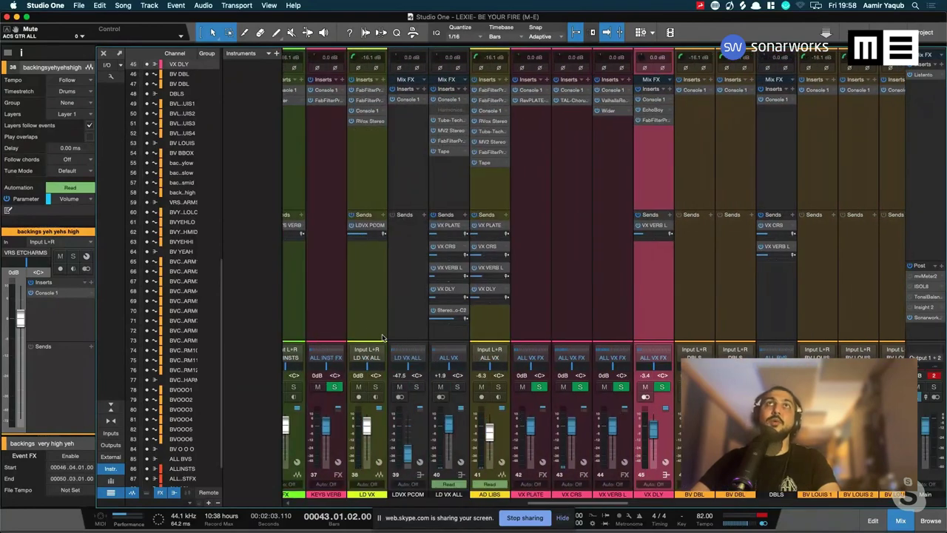
pyautogui.click(363, 182)
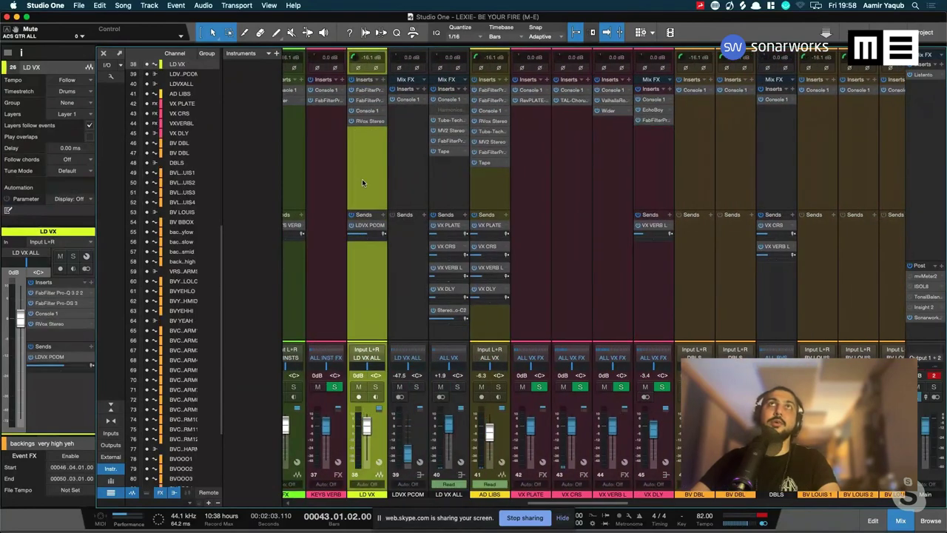
pyautogui.click(363, 90)
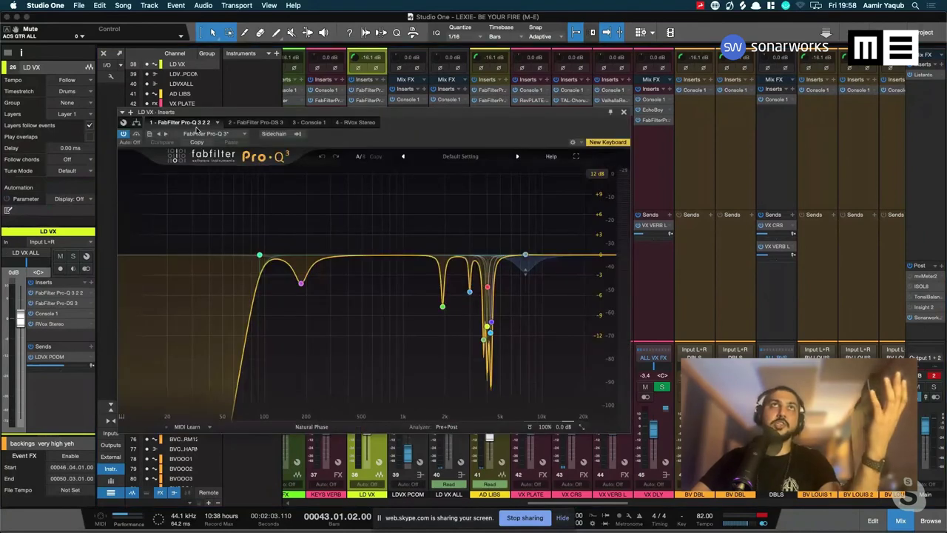
pyautogui.click(251, 123)
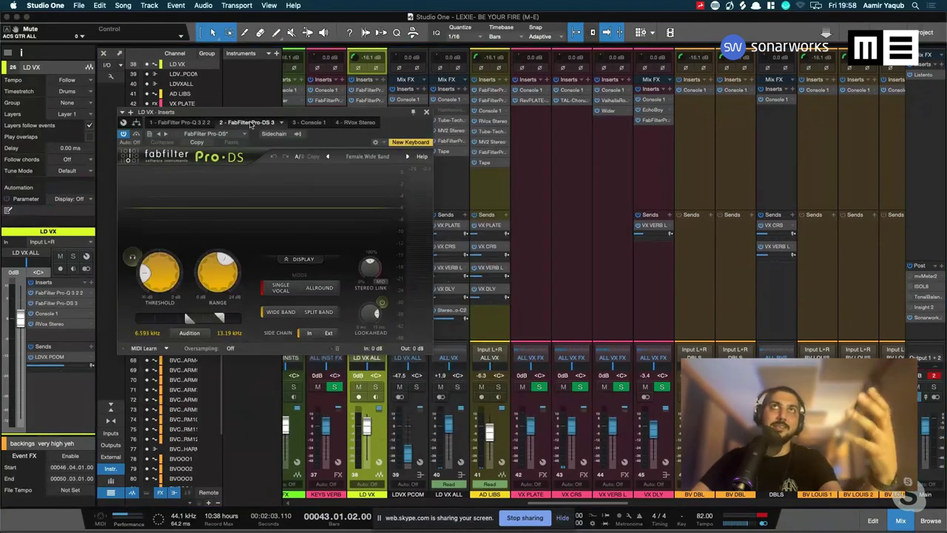
pyautogui.click(314, 124)
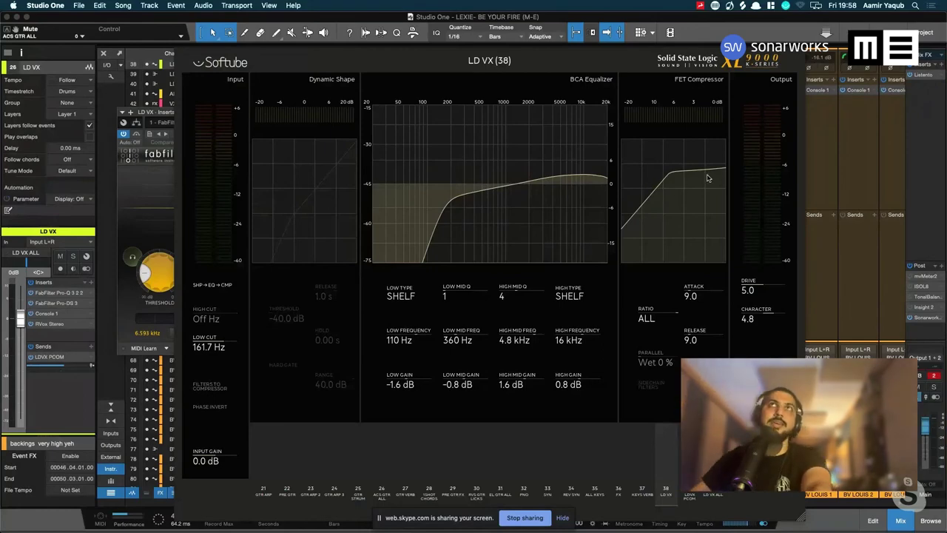
pyautogui.press('super+w')
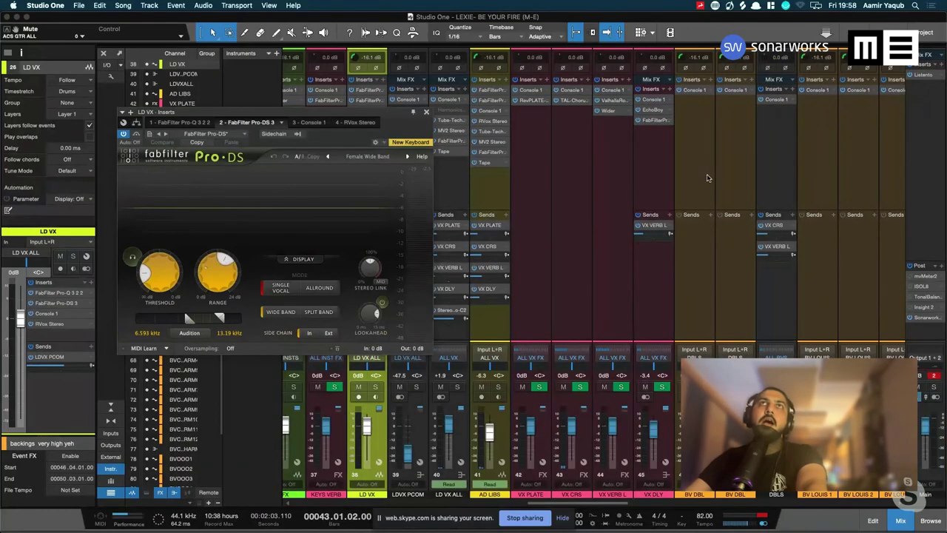
pyautogui.click(348, 123)
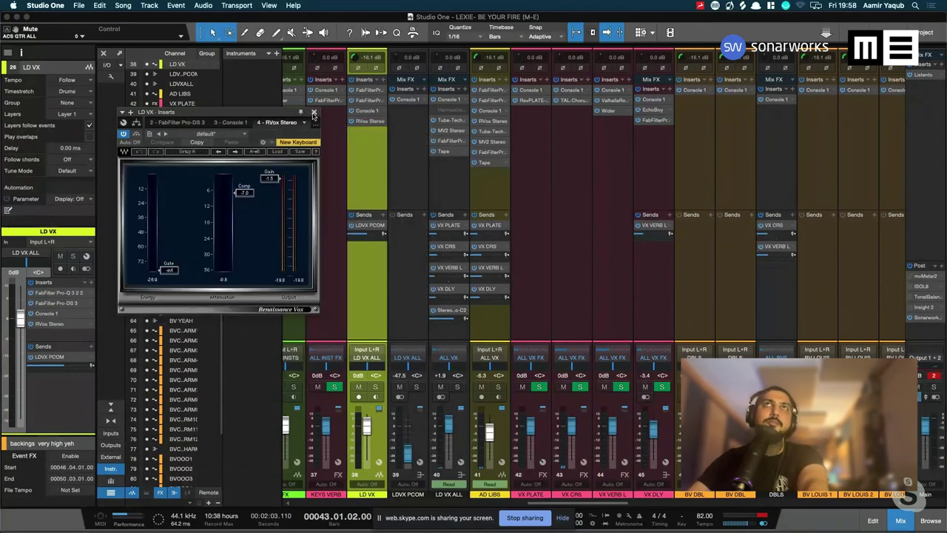
pyautogui.click(314, 114)
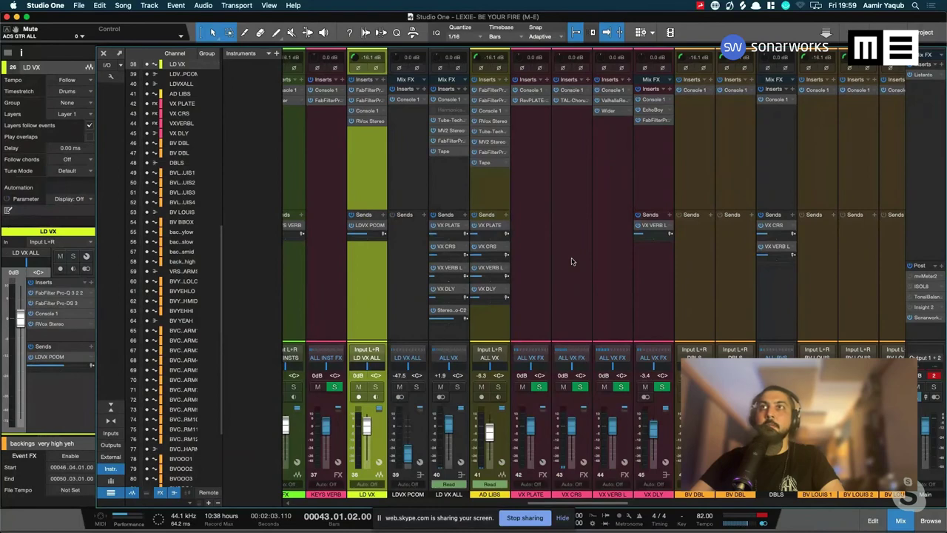
# Browse the echo styles in the VX DLY channel's EchoBoy and keep Cheap Tape
pyautogui.hscroll(2, 571, 261)
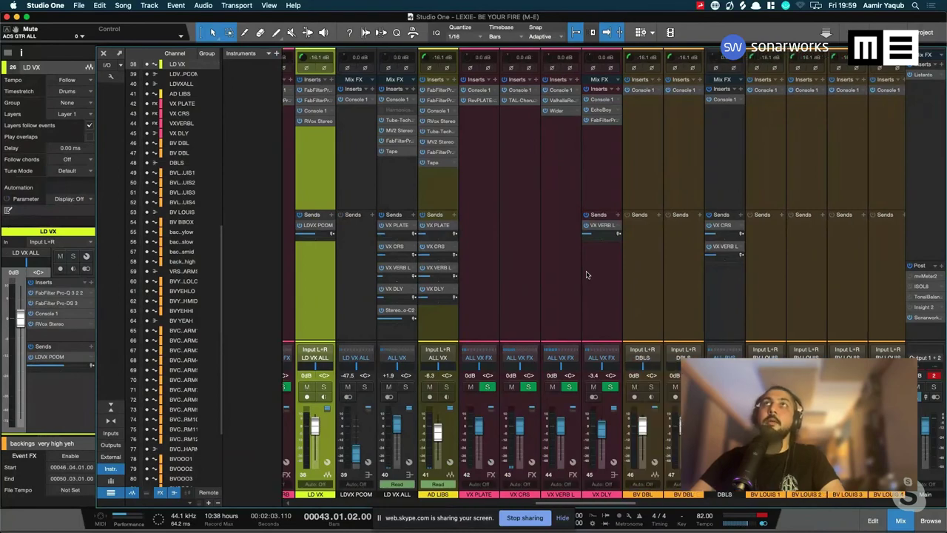
pyautogui.click(586, 274)
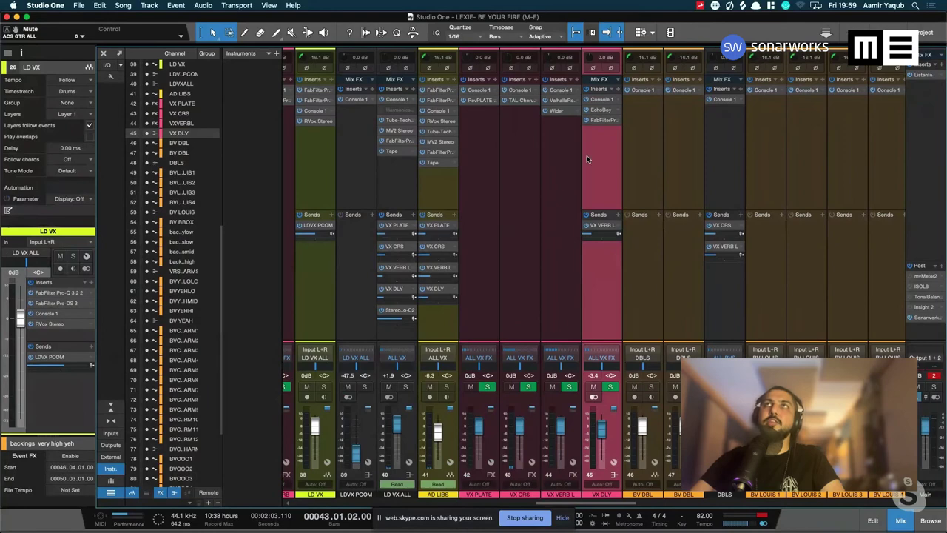
pyautogui.click(601, 110)
pyautogui.click(607, 253)
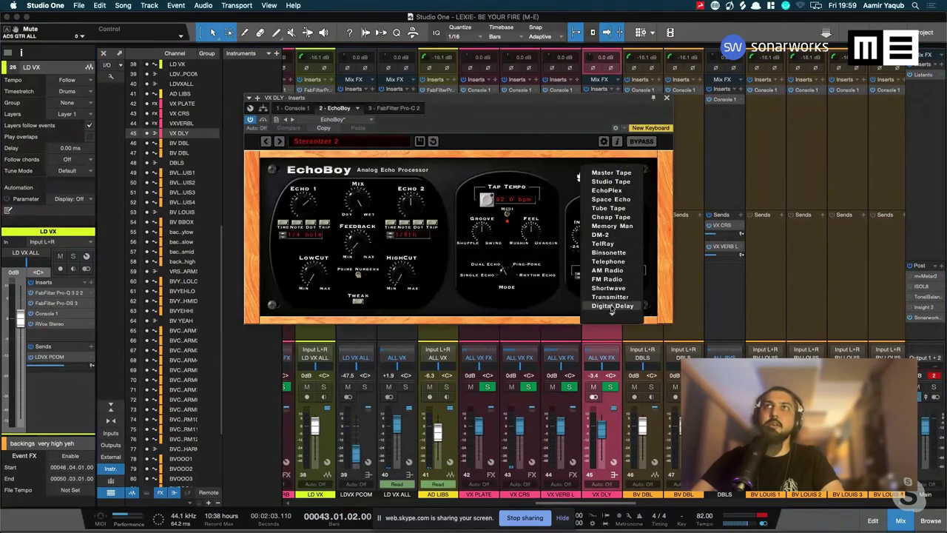
pyautogui.scroll(-5, 611, 309)
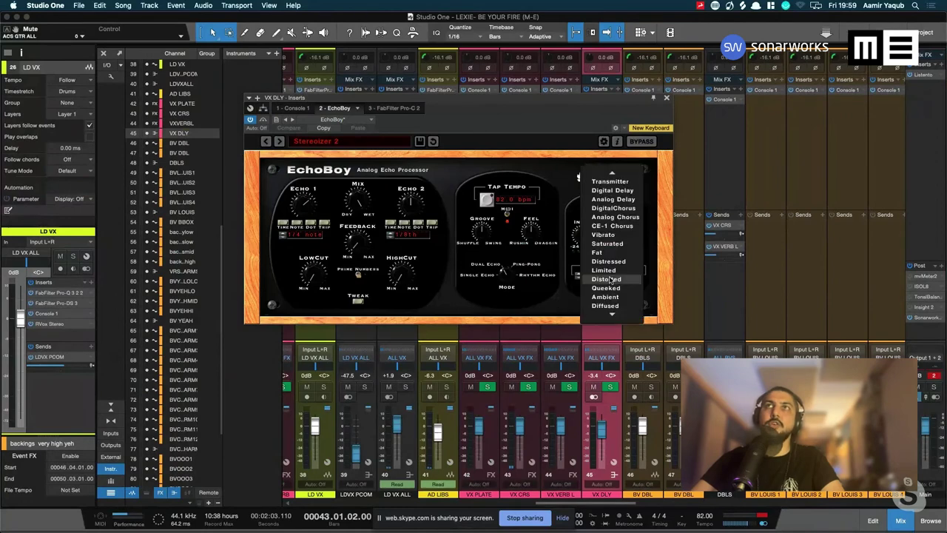
pyautogui.scroll(3, 611, 279)
pyautogui.click(611, 222)
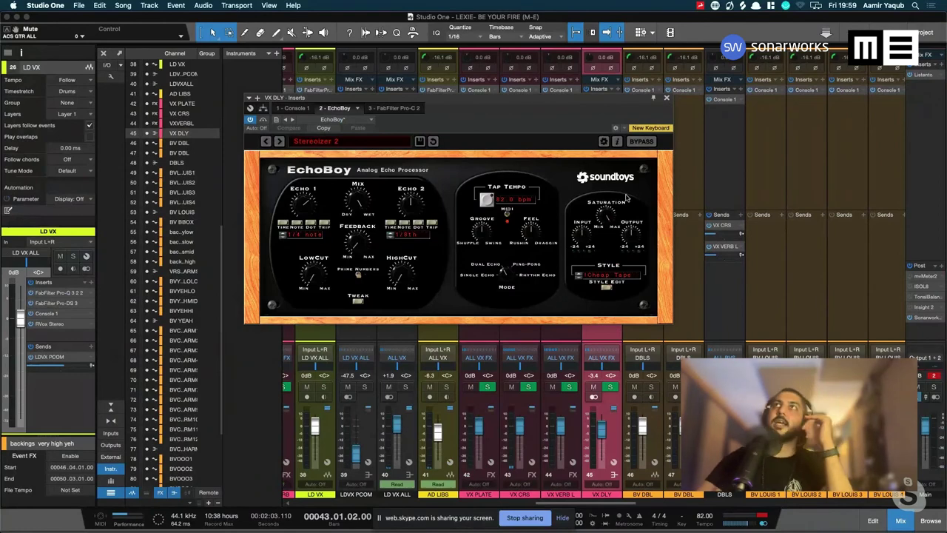
pyautogui.click(665, 99)
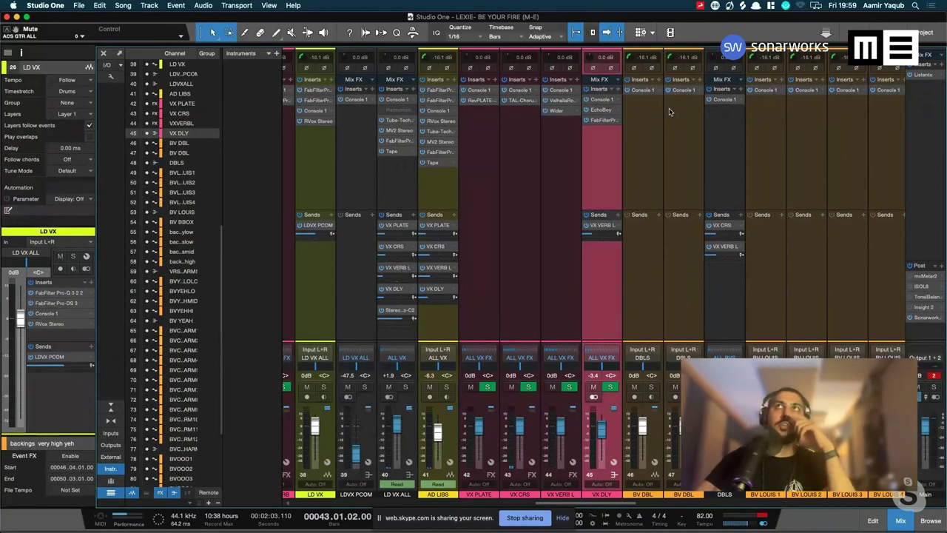
# Examine the sidechained FabFilter Pro-C 2 insert on the VX DLY channel and close its window
pyautogui.click(605, 119)
pyautogui.moveTo(609, 126); pyautogui.dragTo(833, 124)
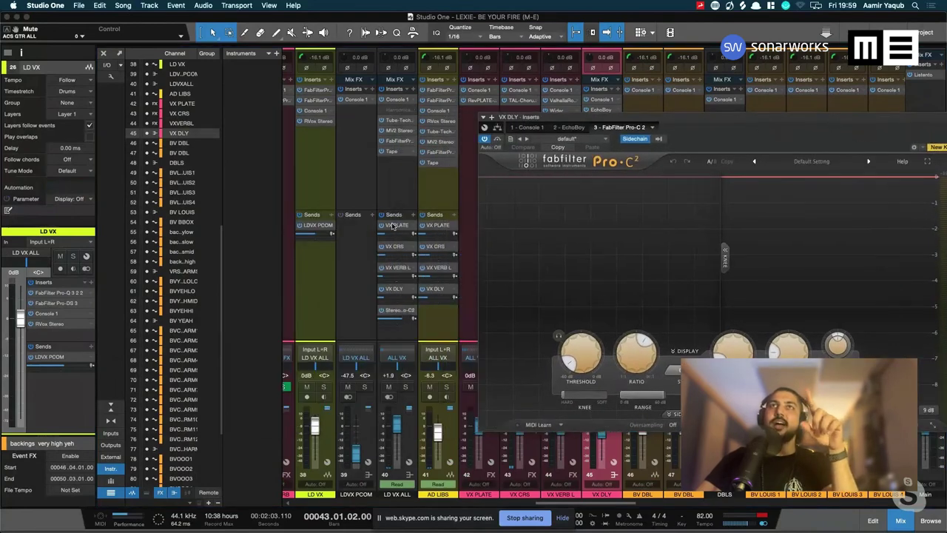
pyautogui.moveTo(679, 121); pyautogui.dragTo(570, 132)
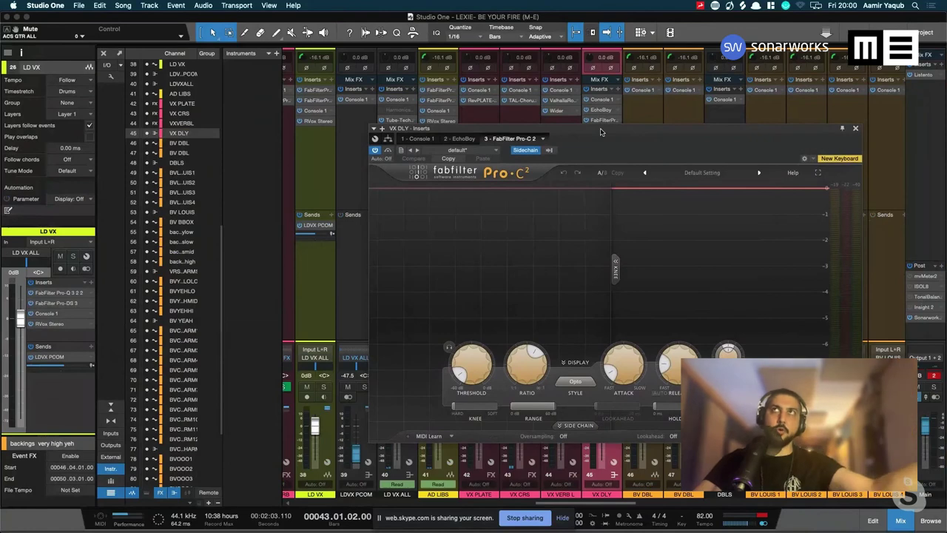
pyautogui.moveTo(601, 132); pyautogui.dragTo(616, 159)
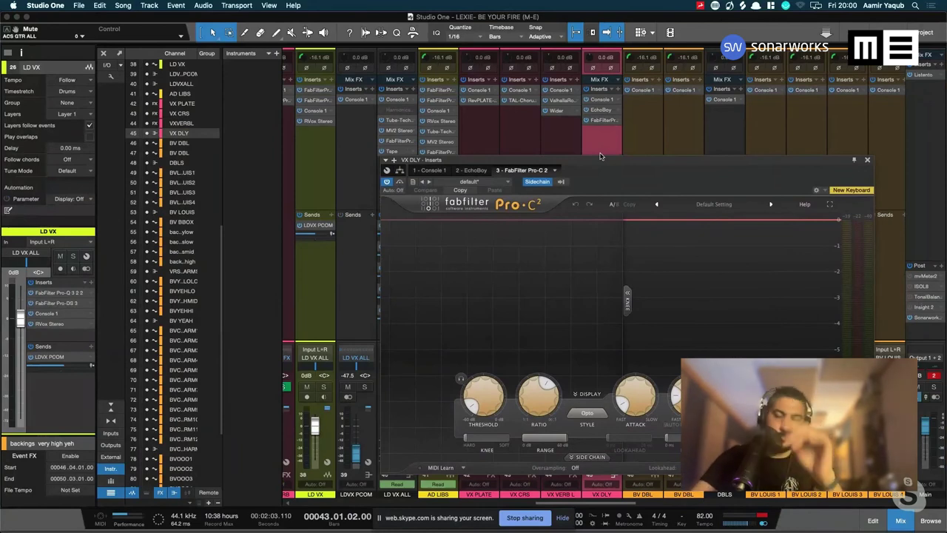
pyautogui.click(867, 161)
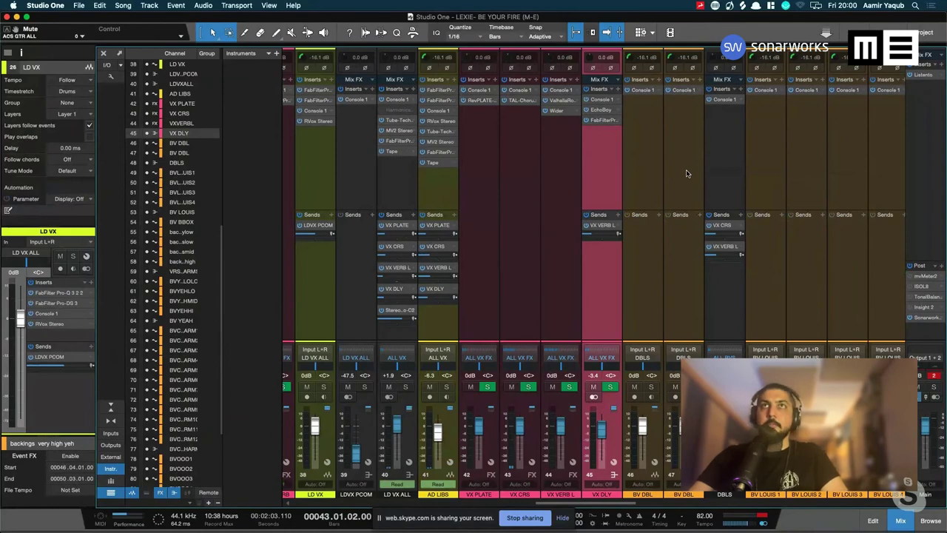
# Look over the mixer's inserts and sends from the vocal effects back to KIK 1 and across the instrument channels
pyautogui.hscroll(-15, 686, 173)
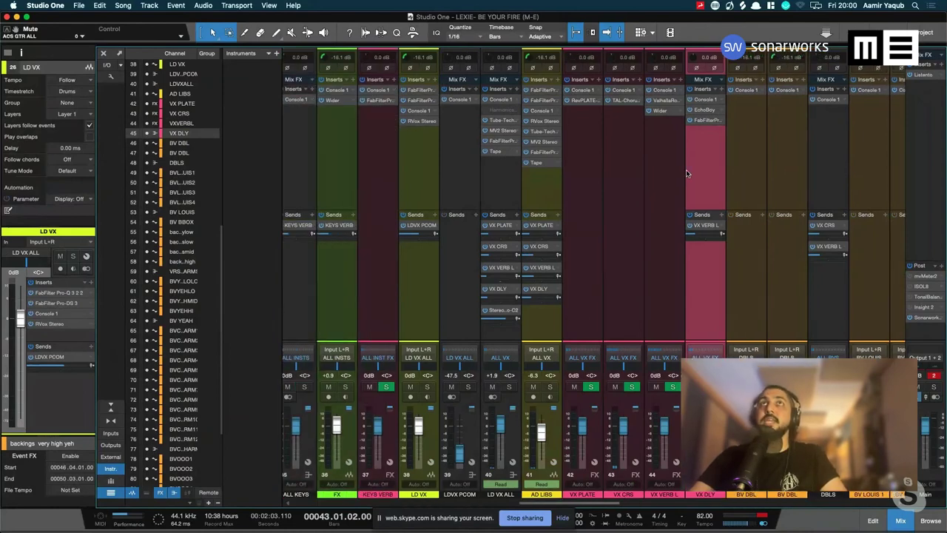
pyautogui.hscroll(-12, 685, 173)
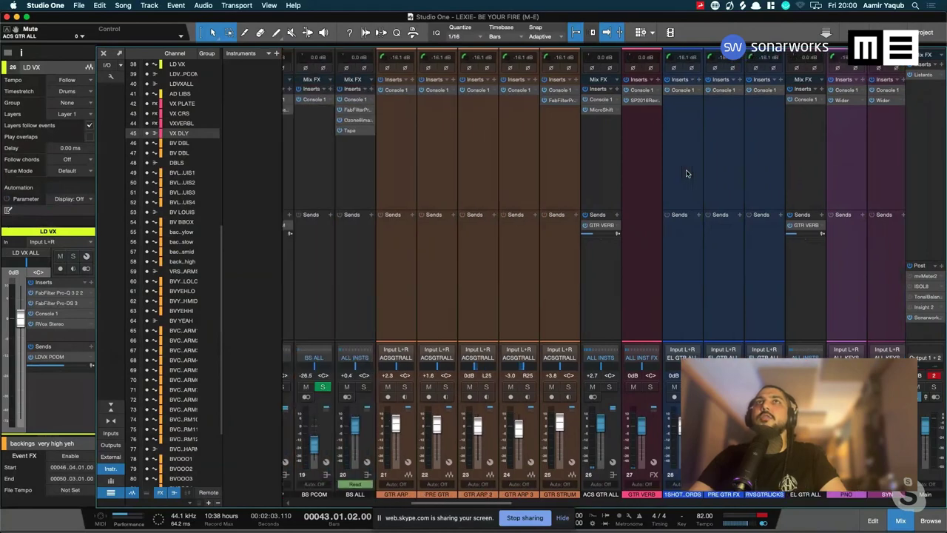
pyautogui.hscroll(-8, 686, 173)
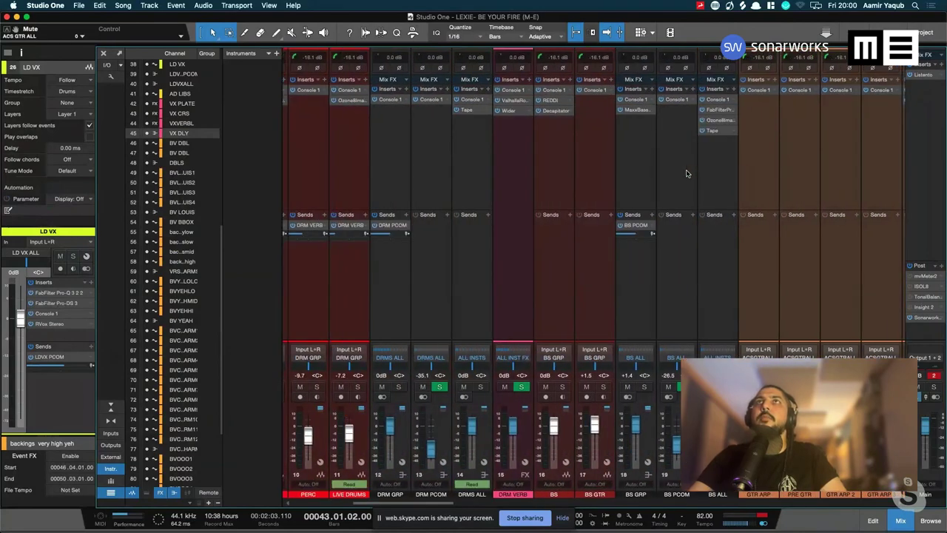
pyautogui.hscroll(-3, 685, 173)
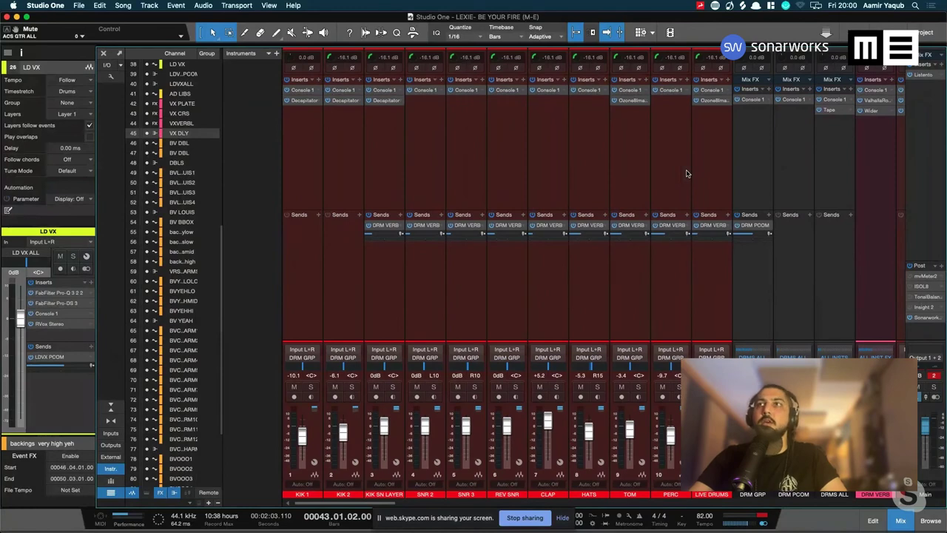
pyautogui.hscroll(12, 685, 173)
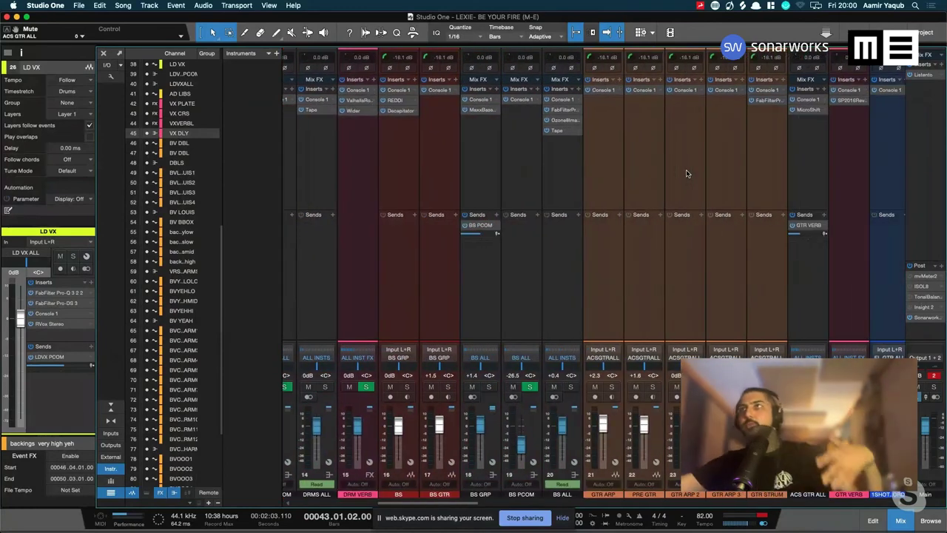
pyautogui.hscroll(18, 686, 173)
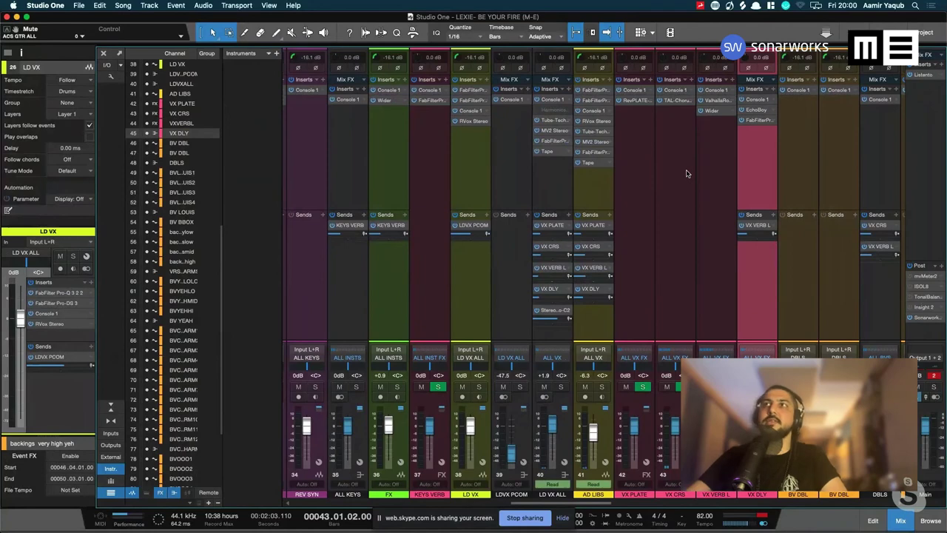
pyautogui.hscroll(-5, 686, 173)
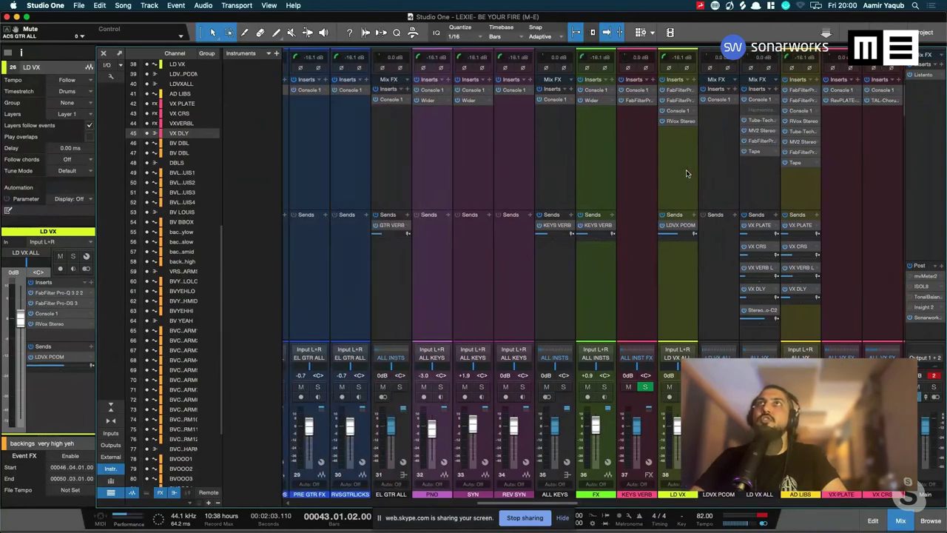
pyautogui.hscroll(-9, 685, 173)
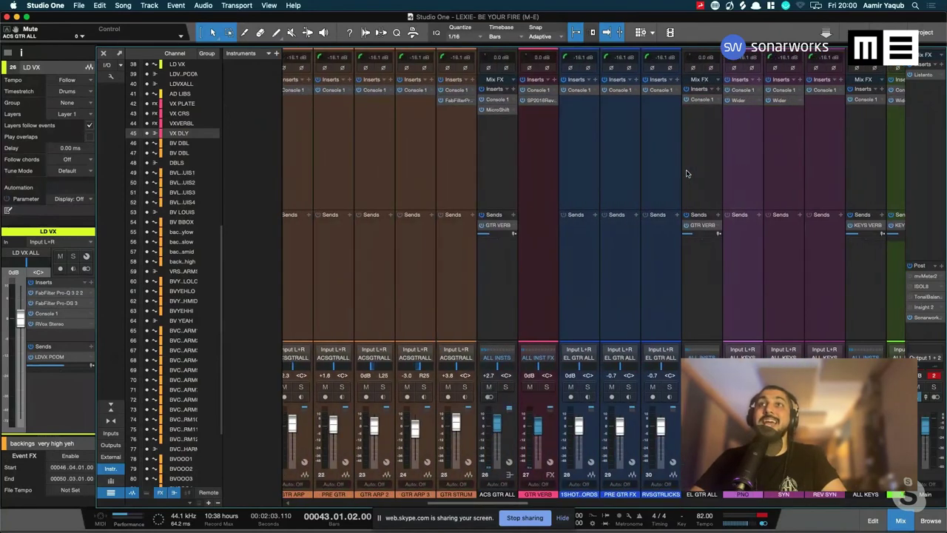
# Examine the MicroShift insert on the ACS GTR ALL bus and close its window
pyautogui.hscroll(-2, 686, 173)
pyautogui.hscroll(2, 686, 173)
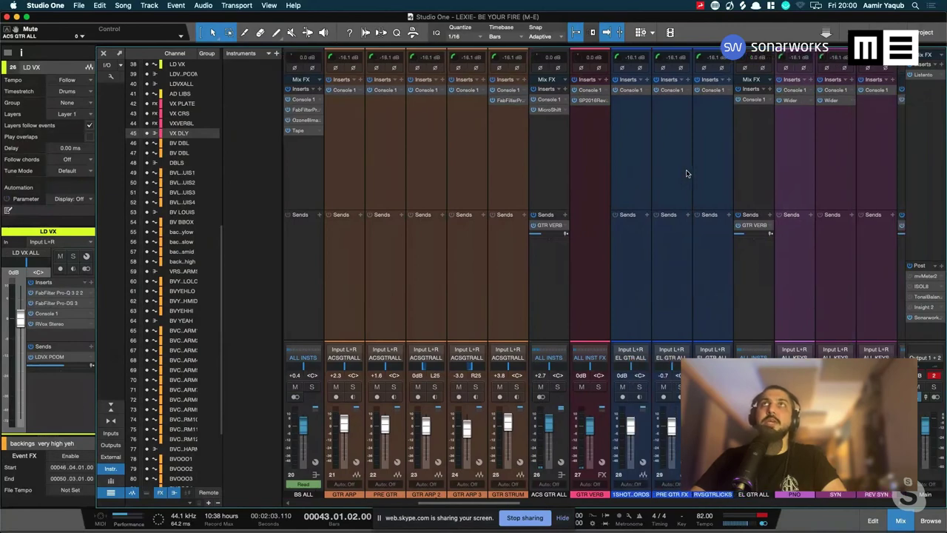
pyautogui.click(550, 111)
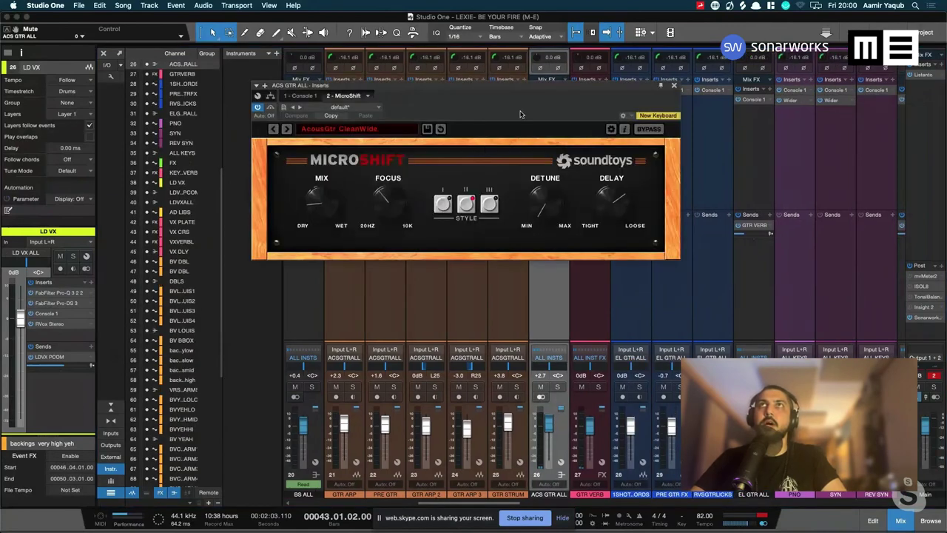
pyautogui.click(674, 88)
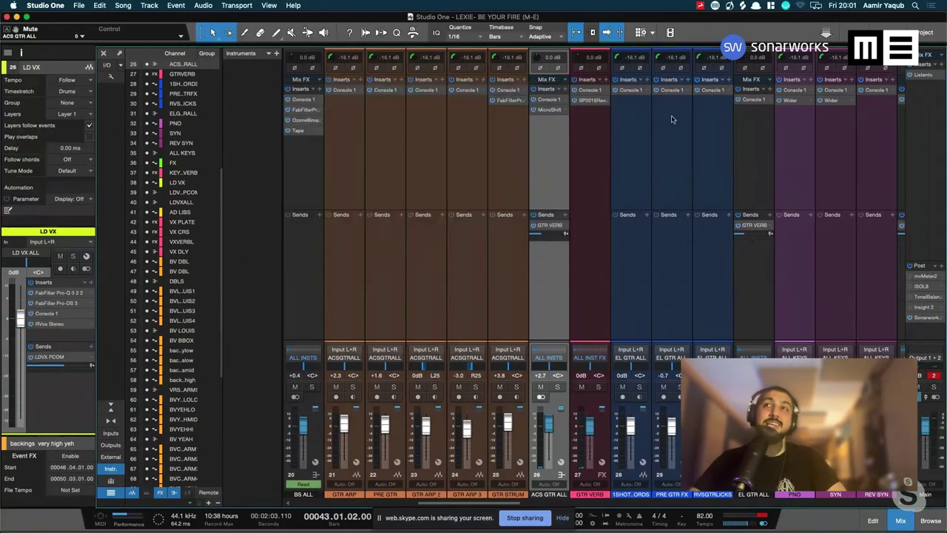
# Review the channel strips from the guitars through the vocals and backing vocals to the MIX BUSS
pyautogui.hscroll(-2, 672, 119)
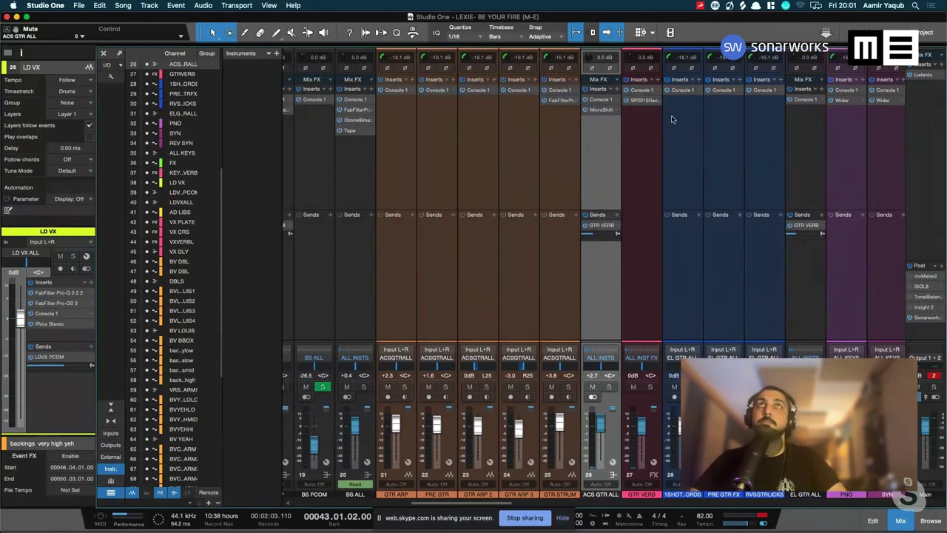
pyautogui.hscroll(10, 671, 119)
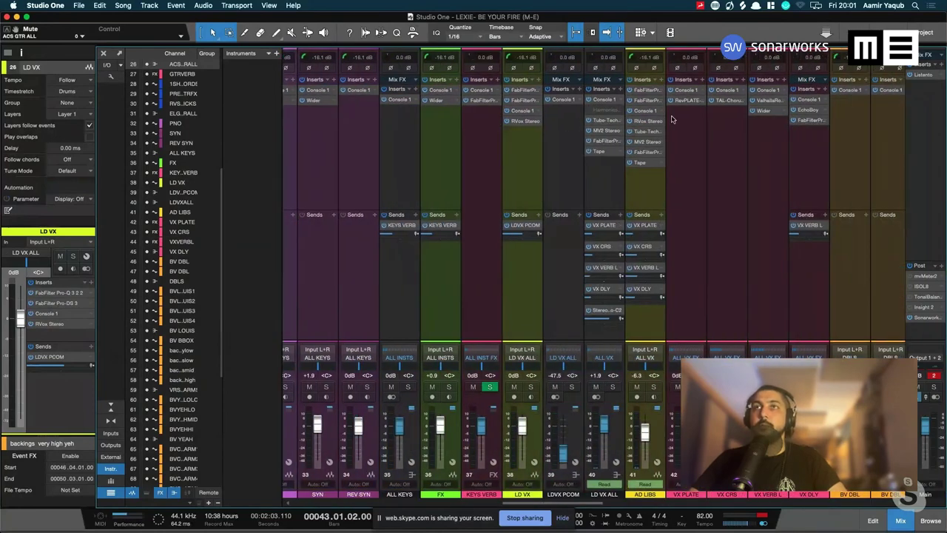
pyautogui.hscroll(4, 671, 119)
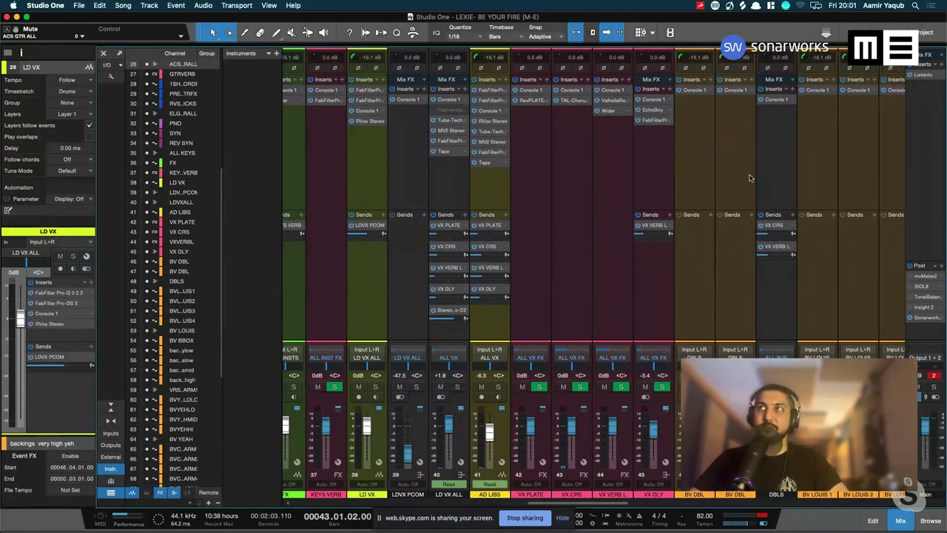
pyautogui.hscroll(10, 783, 167)
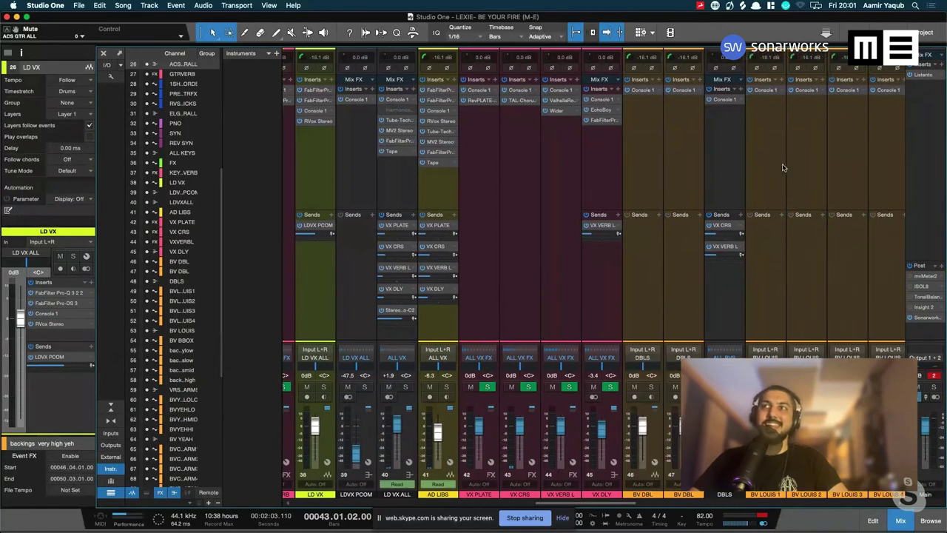
pyautogui.hscroll(20, 783, 167)
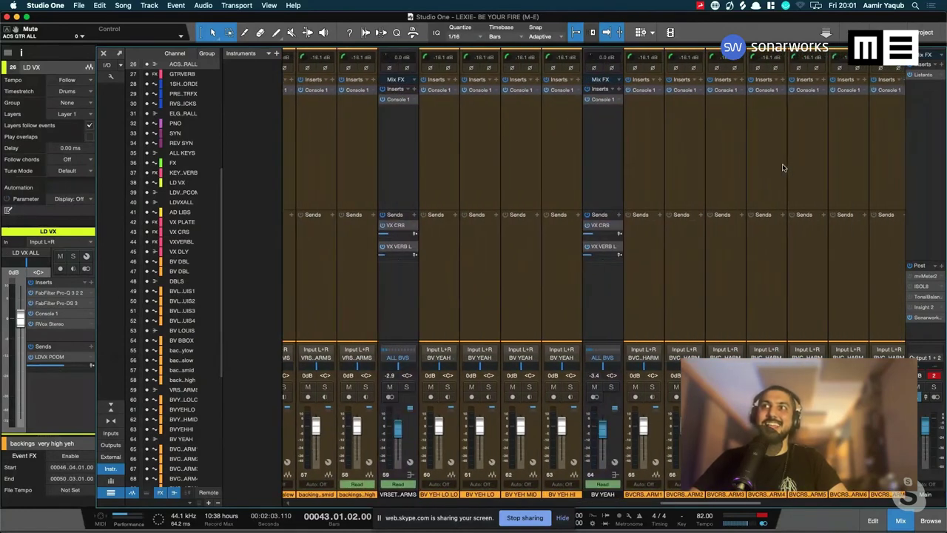
pyautogui.hscroll(4, 783, 168)
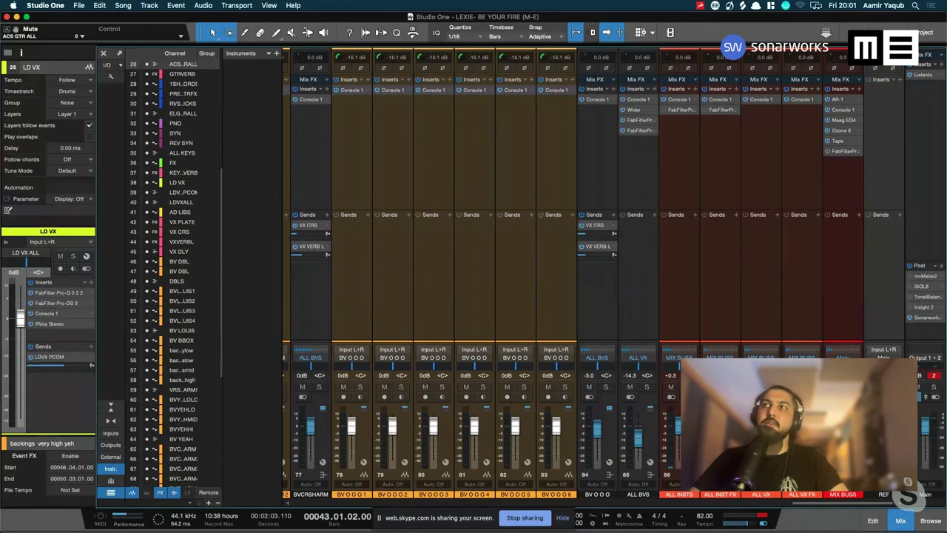
# Go back over the doubles and backing vocal channels with their group buses, and select the MIX BUSS channel
pyautogui.hscroll(-20, 753, 314)
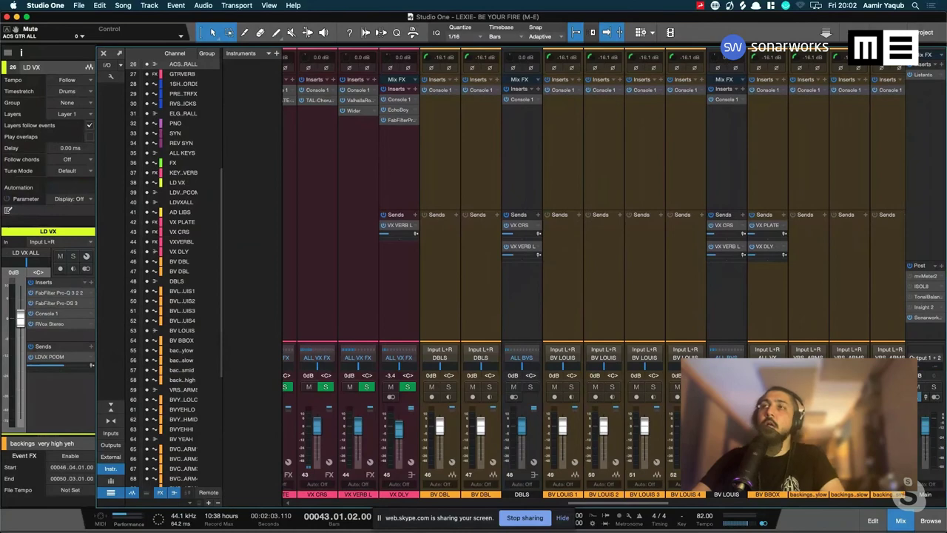
pyautogui.hscroll(4, 592, 274)
pyautogui.hscroll(1, 591, 274)
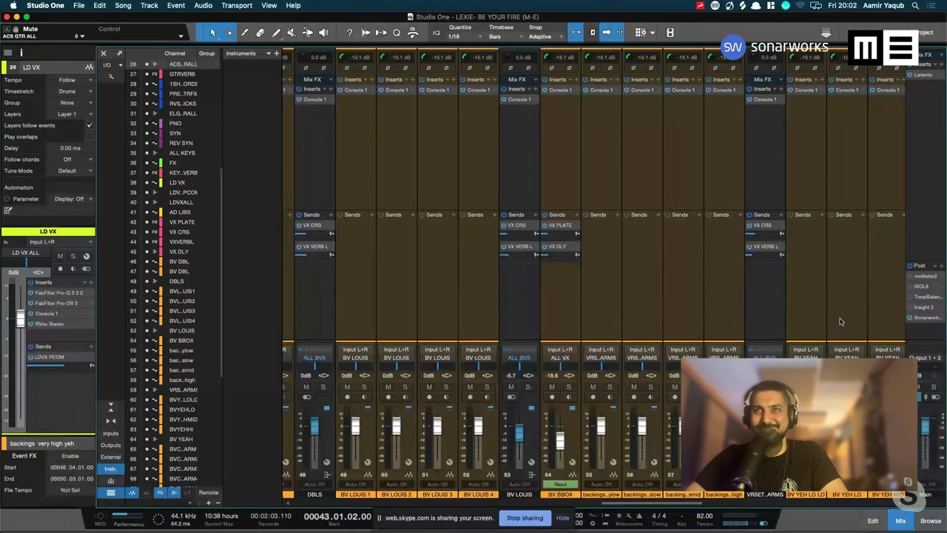
pyautogui.hscroll(10, 840, 322)
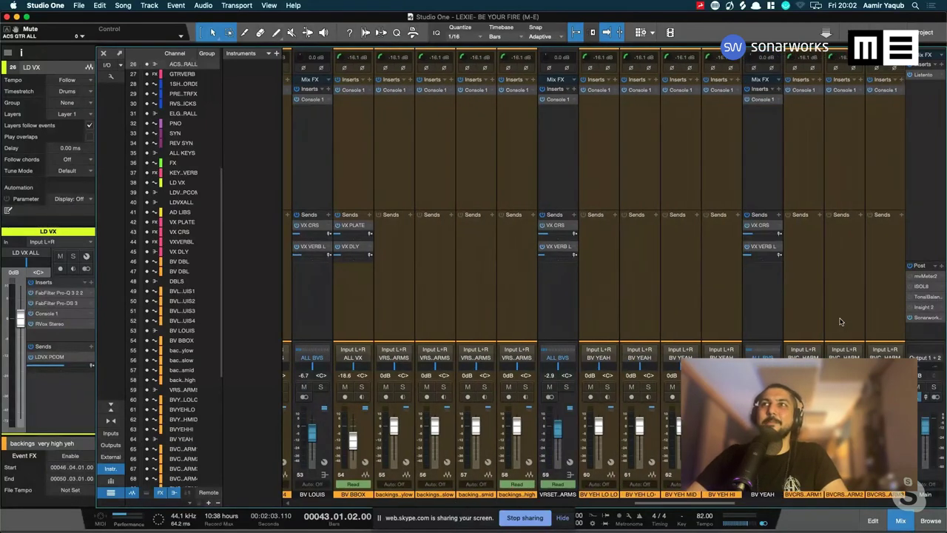
pyautogui.hscroll(10, 840, 321)
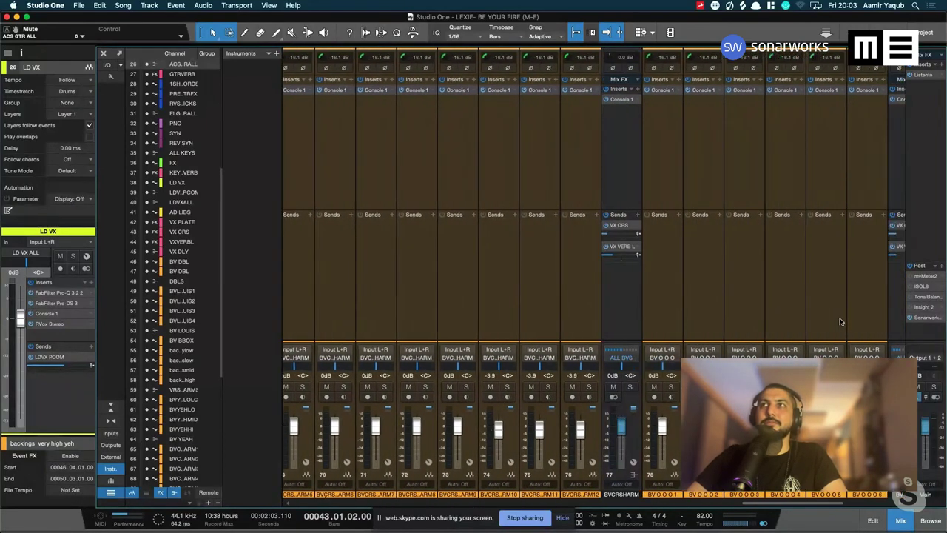
pyautogui.hscroll(8, 840, 321)
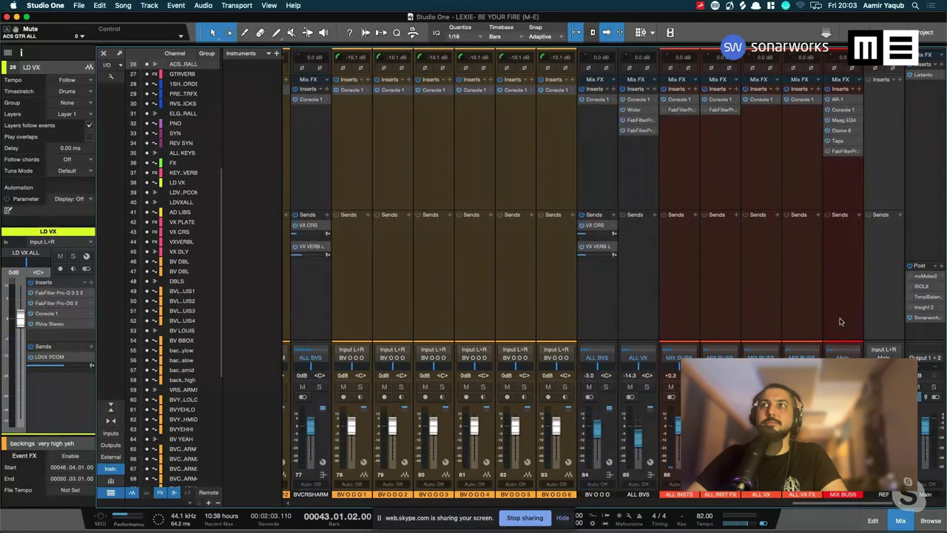
pyautogui.click(840, 321)
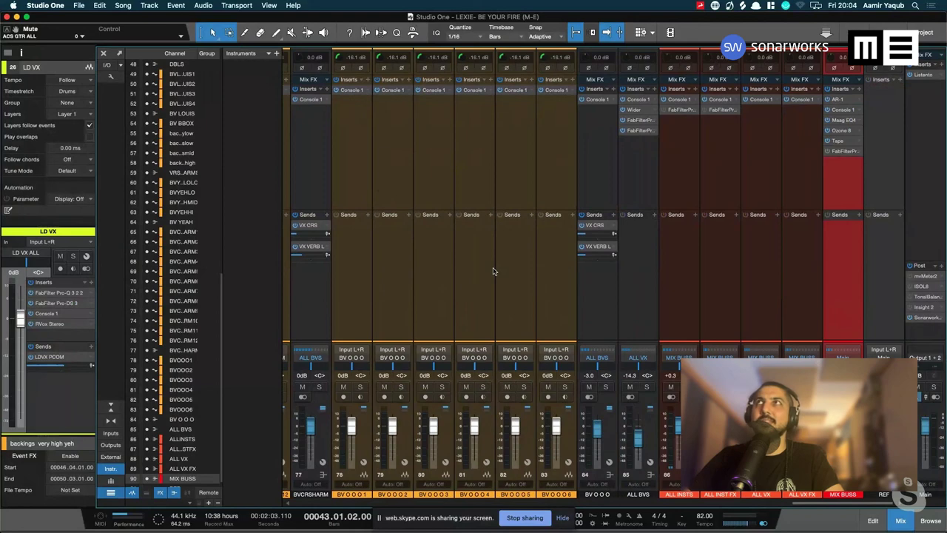
# Examine the Sonarworks Reference 4 post-fader insert on the Main output and close its window
pyautogui.hscroll(-10, 703, 264)
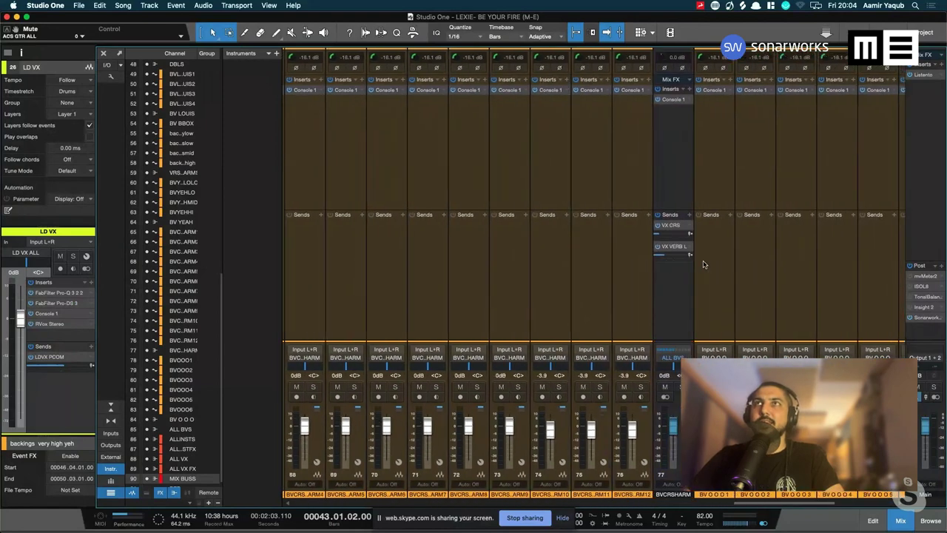
pyautogui.hscroll(10, 704, 264)
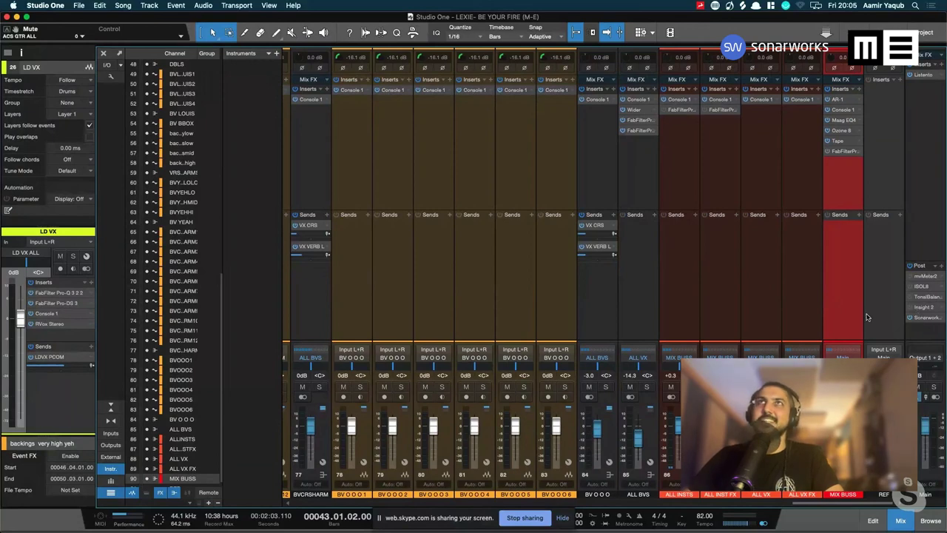
pyautogui.click(924, 318)
pyautogui.moveTo(654, 77); pyautogui.dragTo(591, 104)
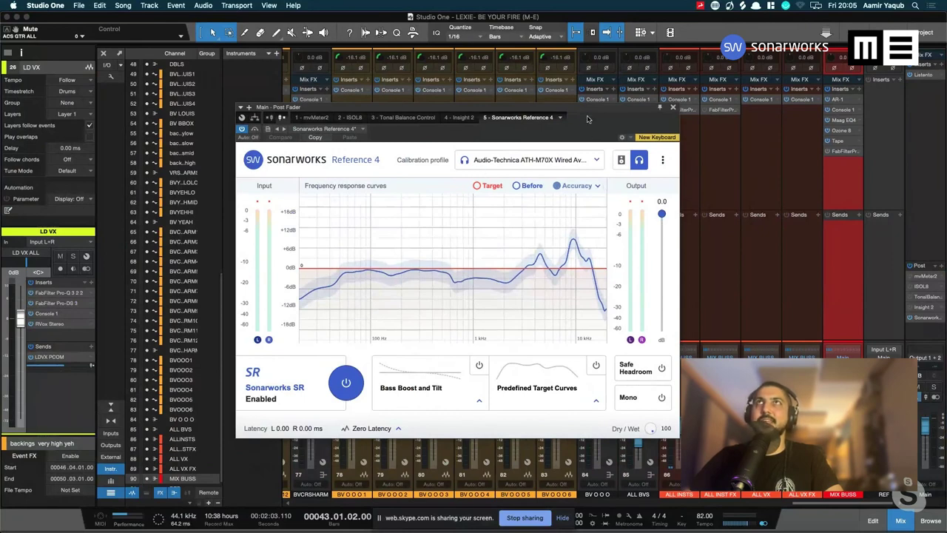
pyautogui.click(673, 108)
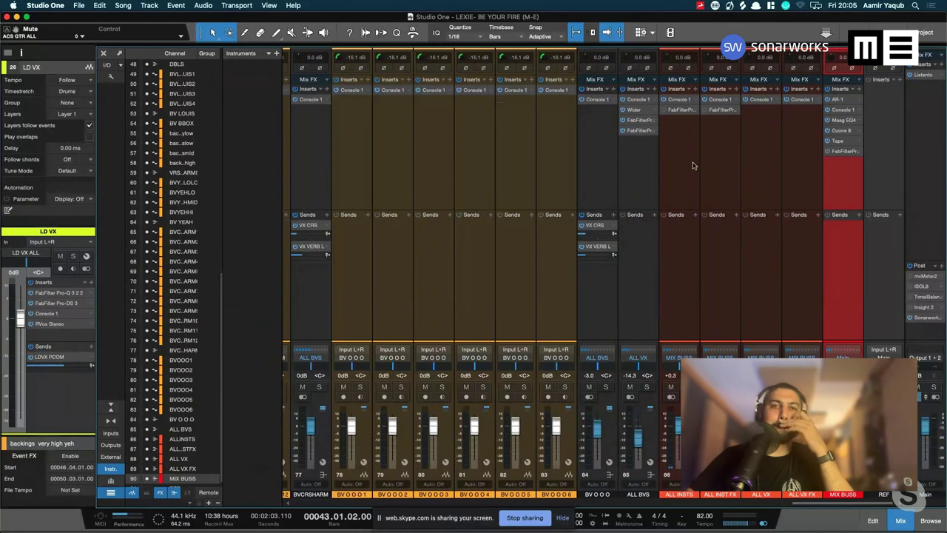
pyautogui.moveTo(2, 191)
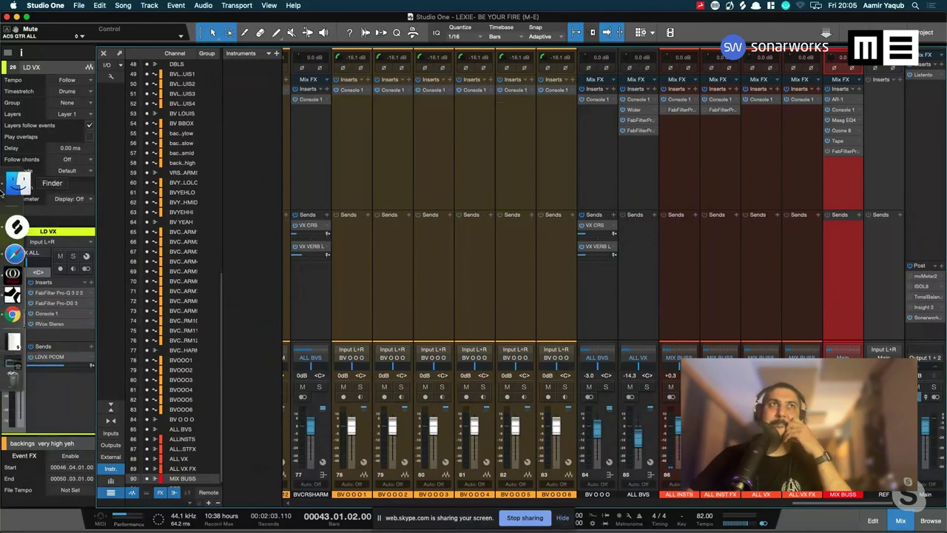